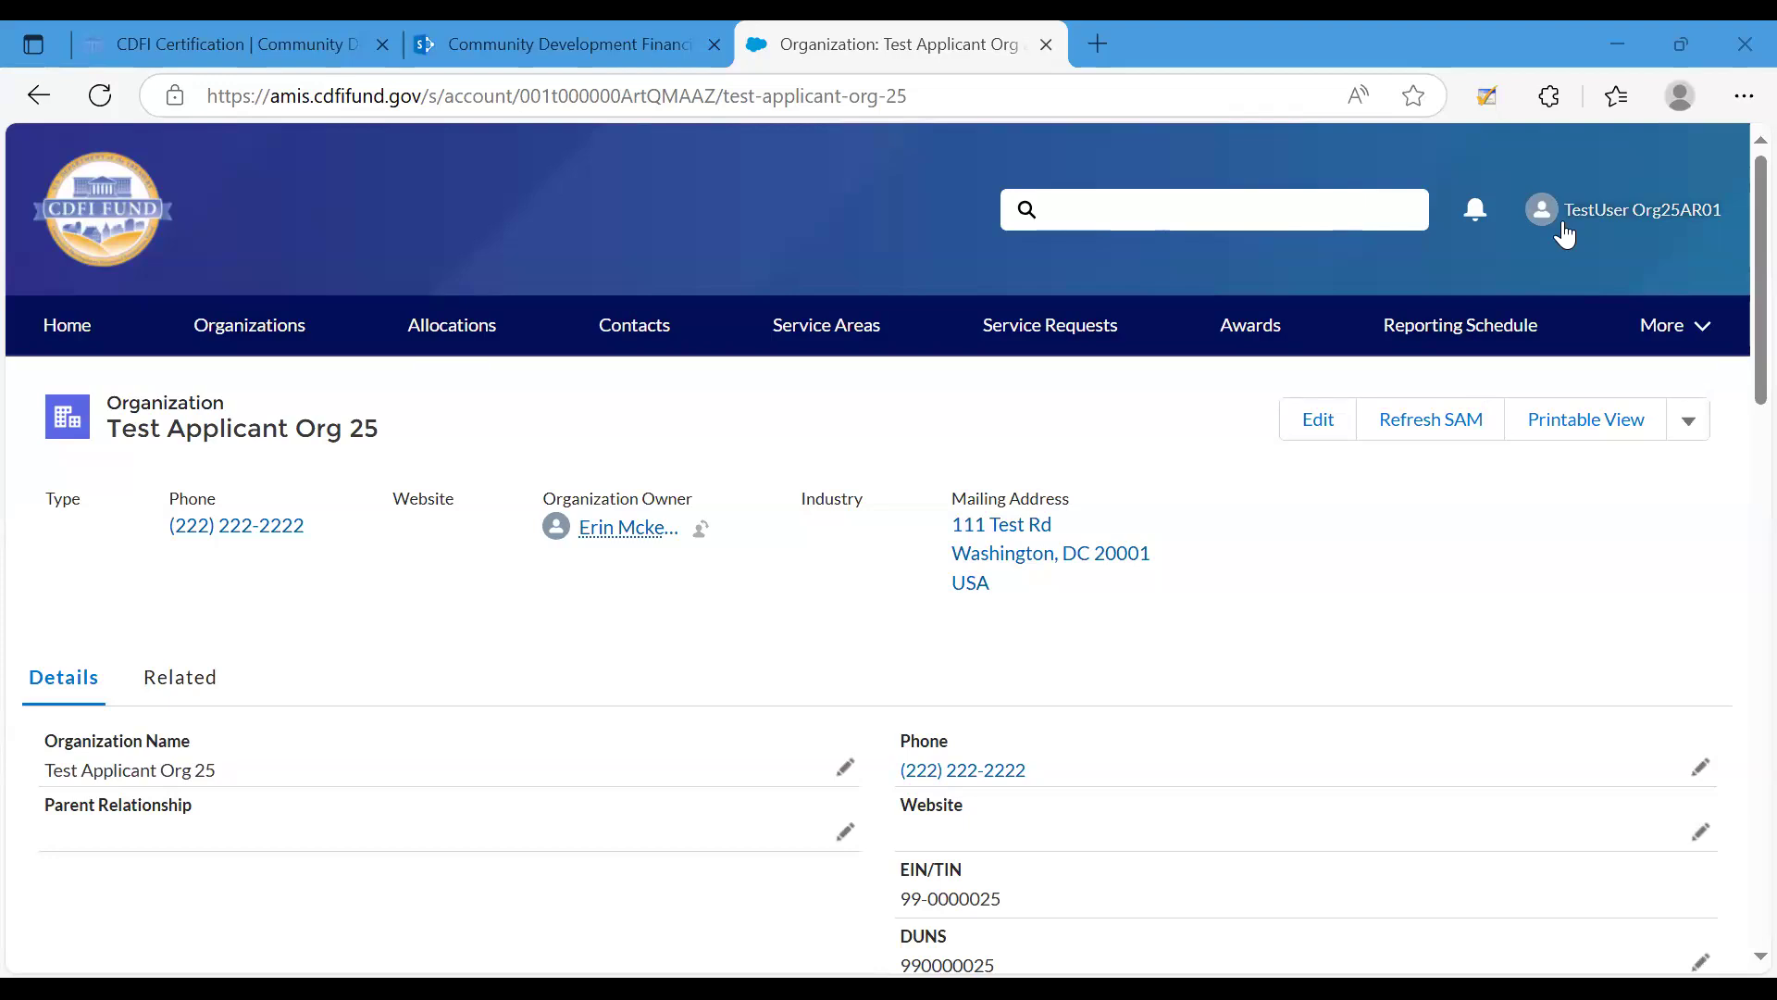
Start a new CDFI Certification Market record from the related records of Test Applicant Org 25.
left_click(176, 680)
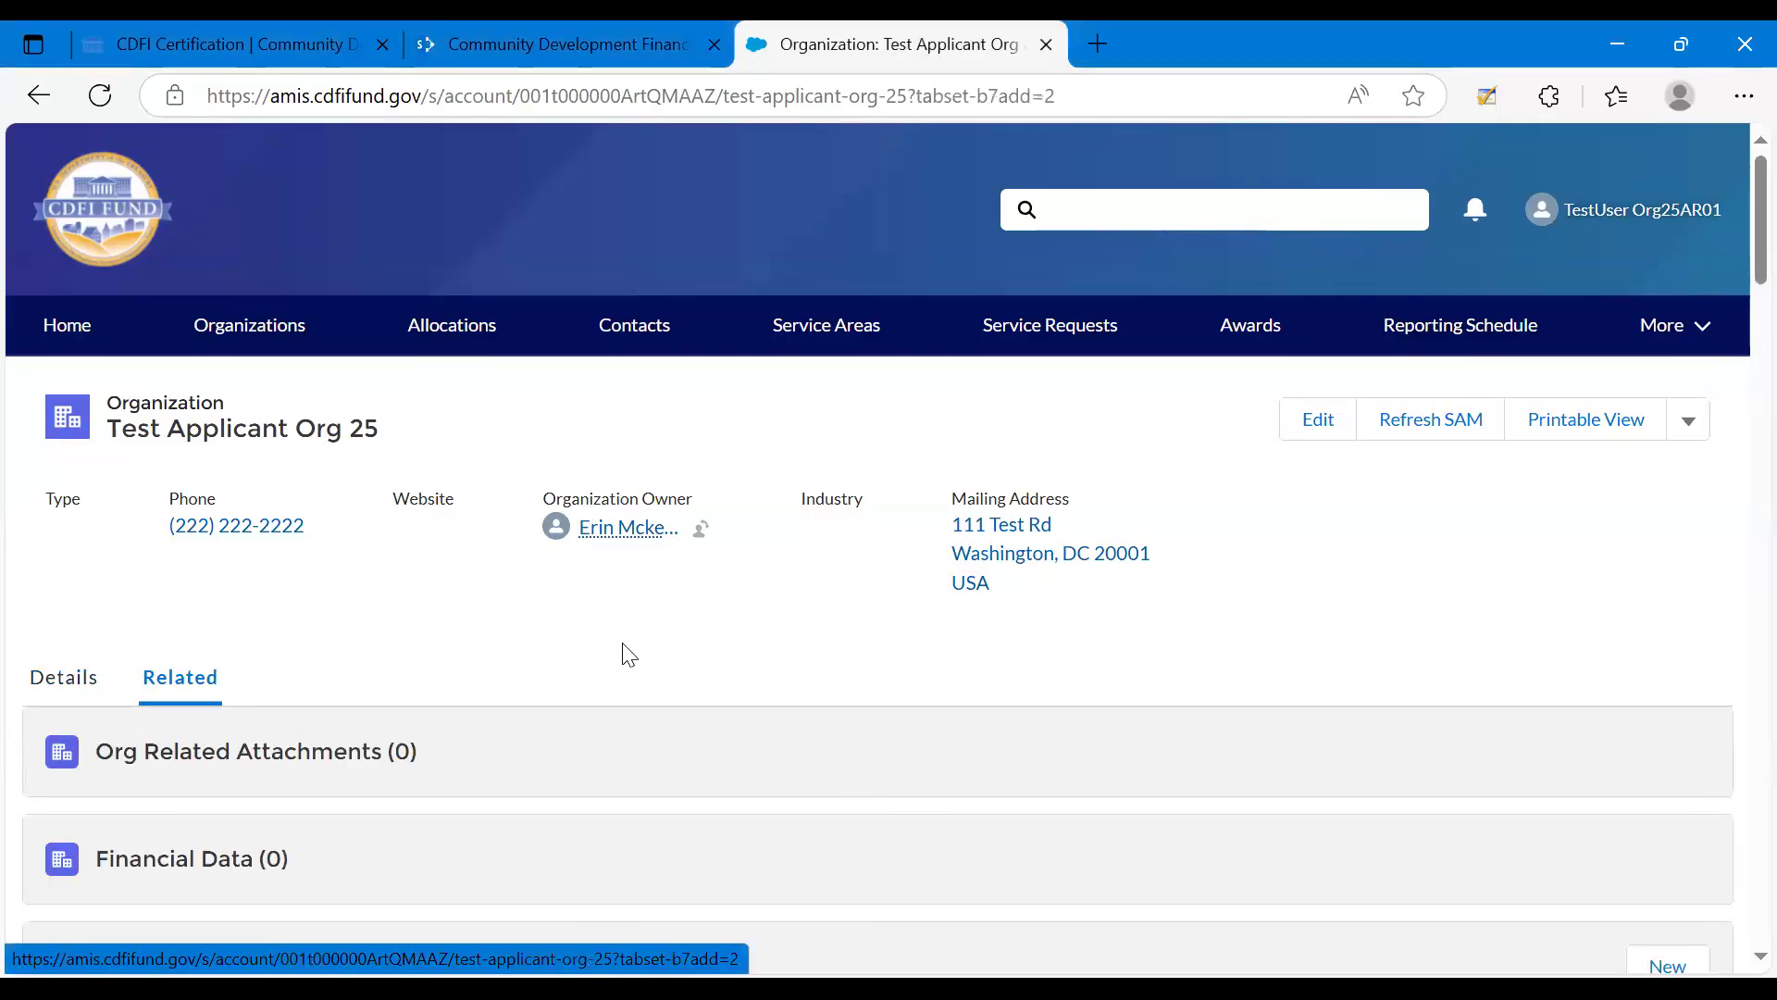
scroll(623, 645, "down", 1)
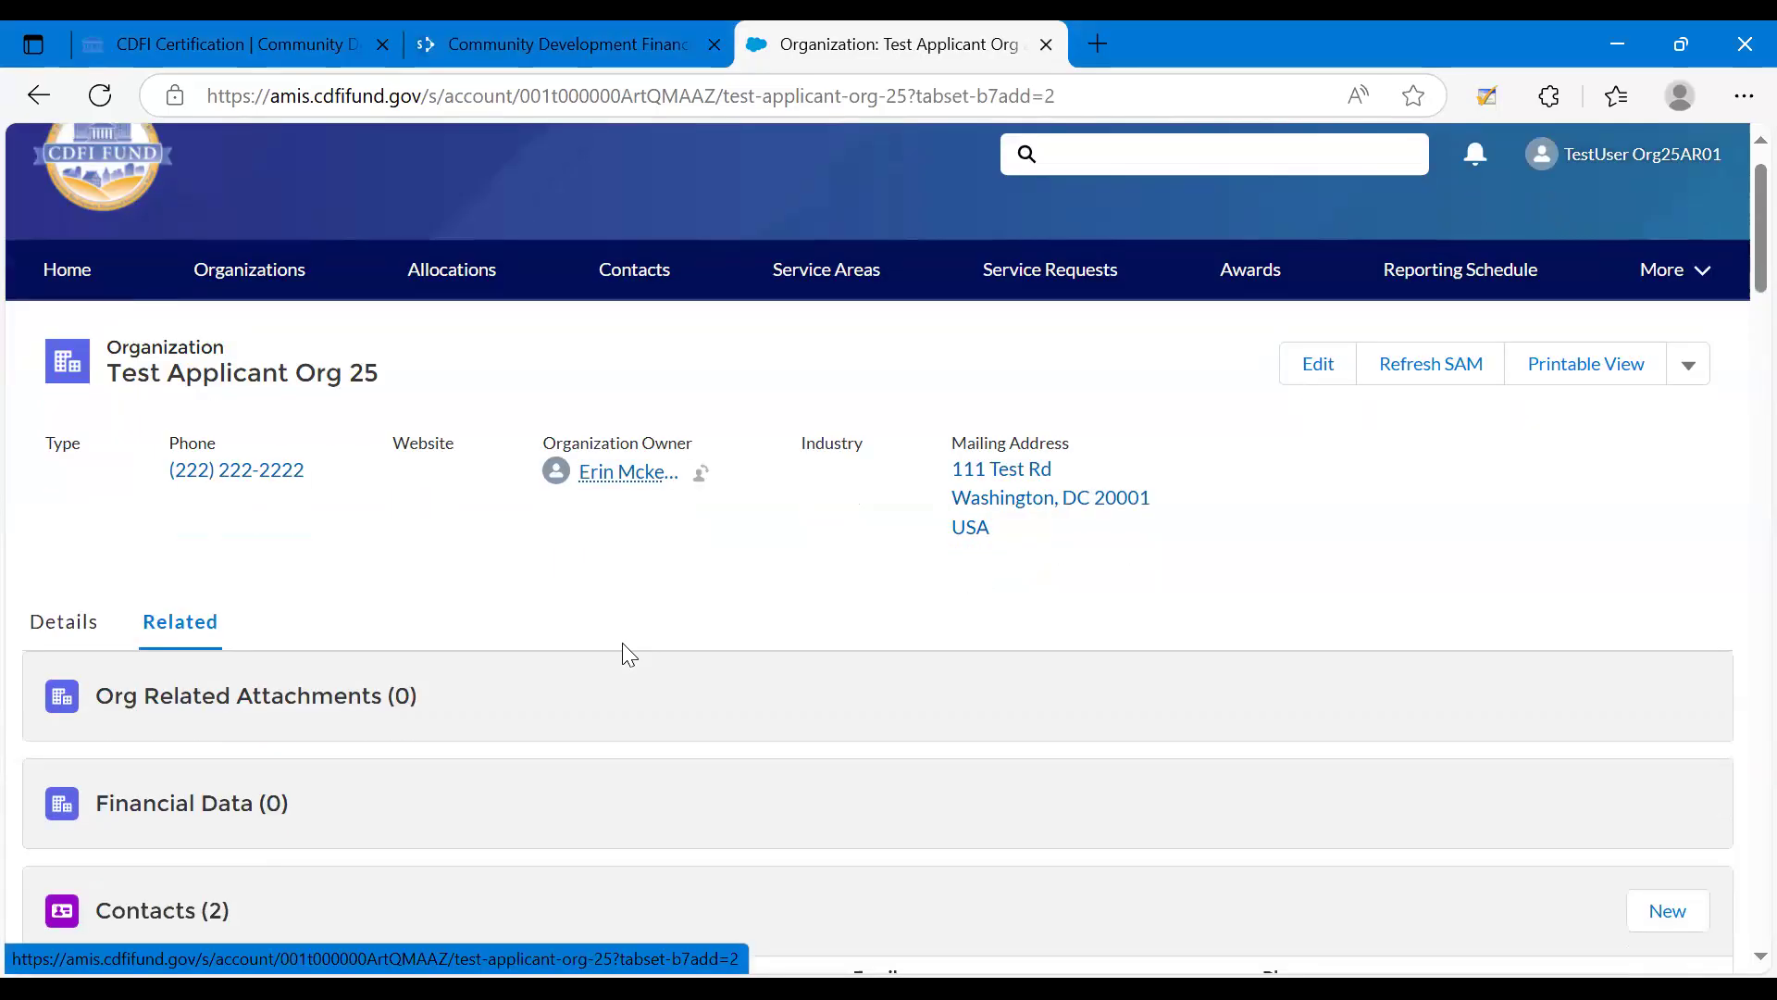
scroll(623, 646, "down", 5)
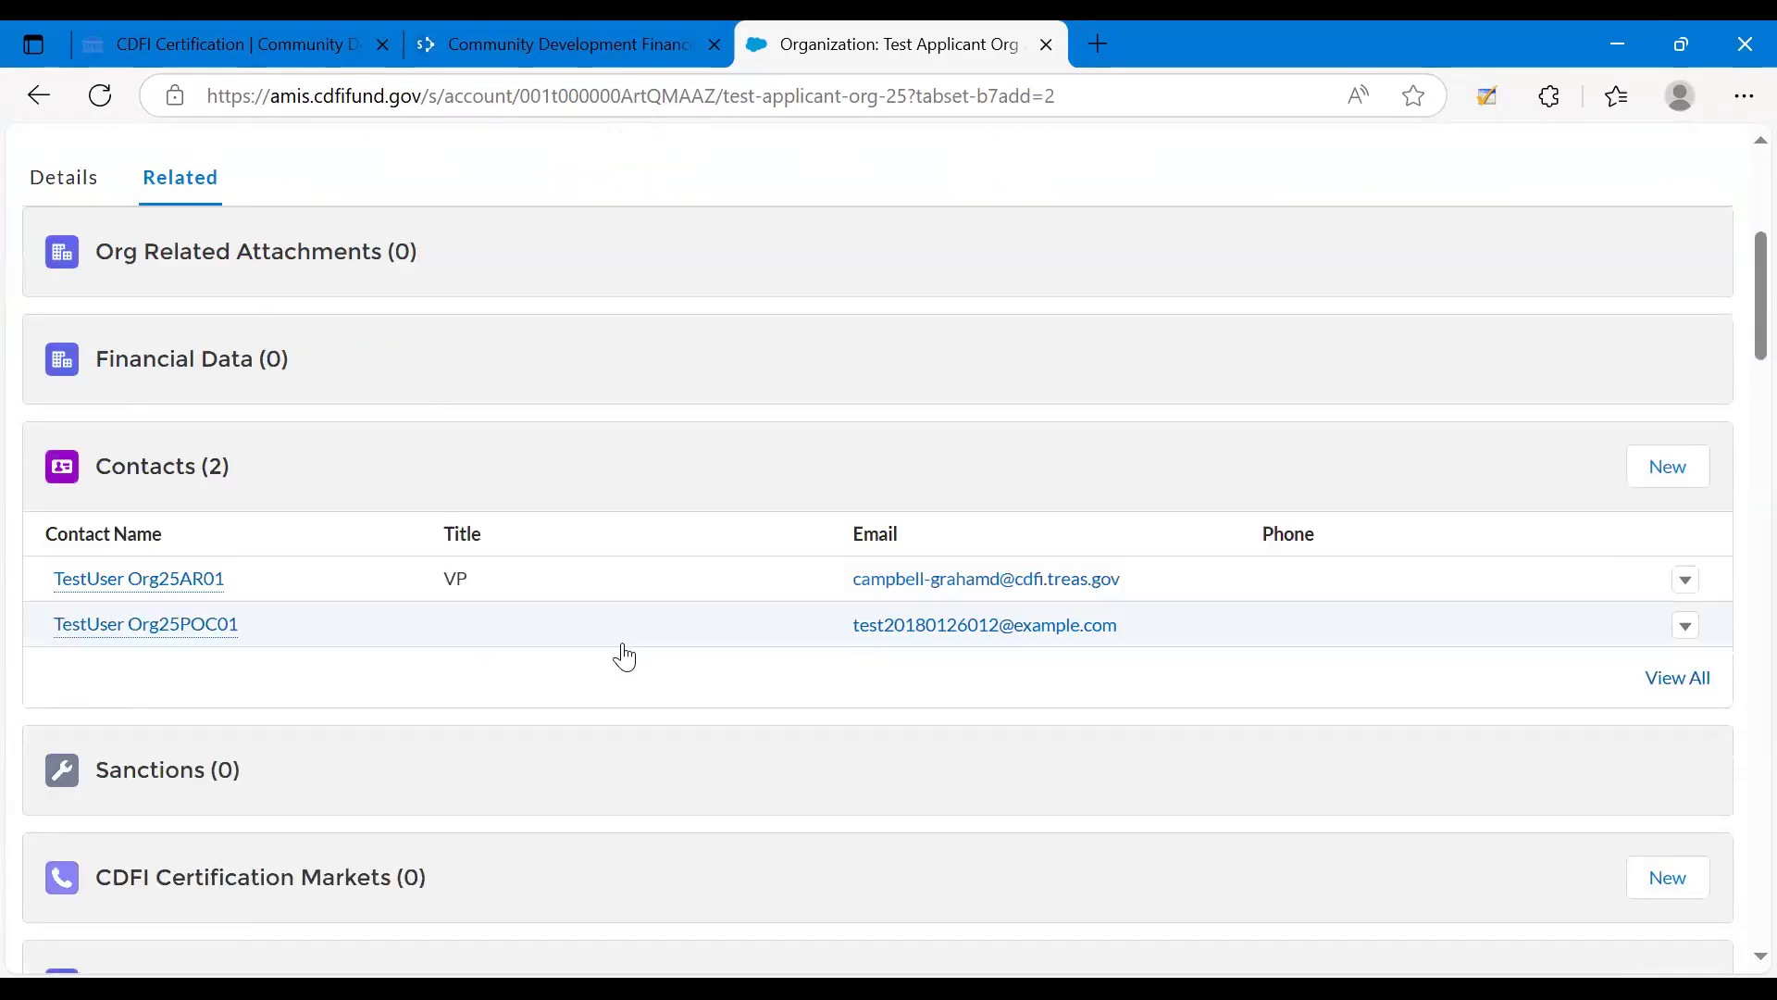
scroll(623, 645, "down", 4)
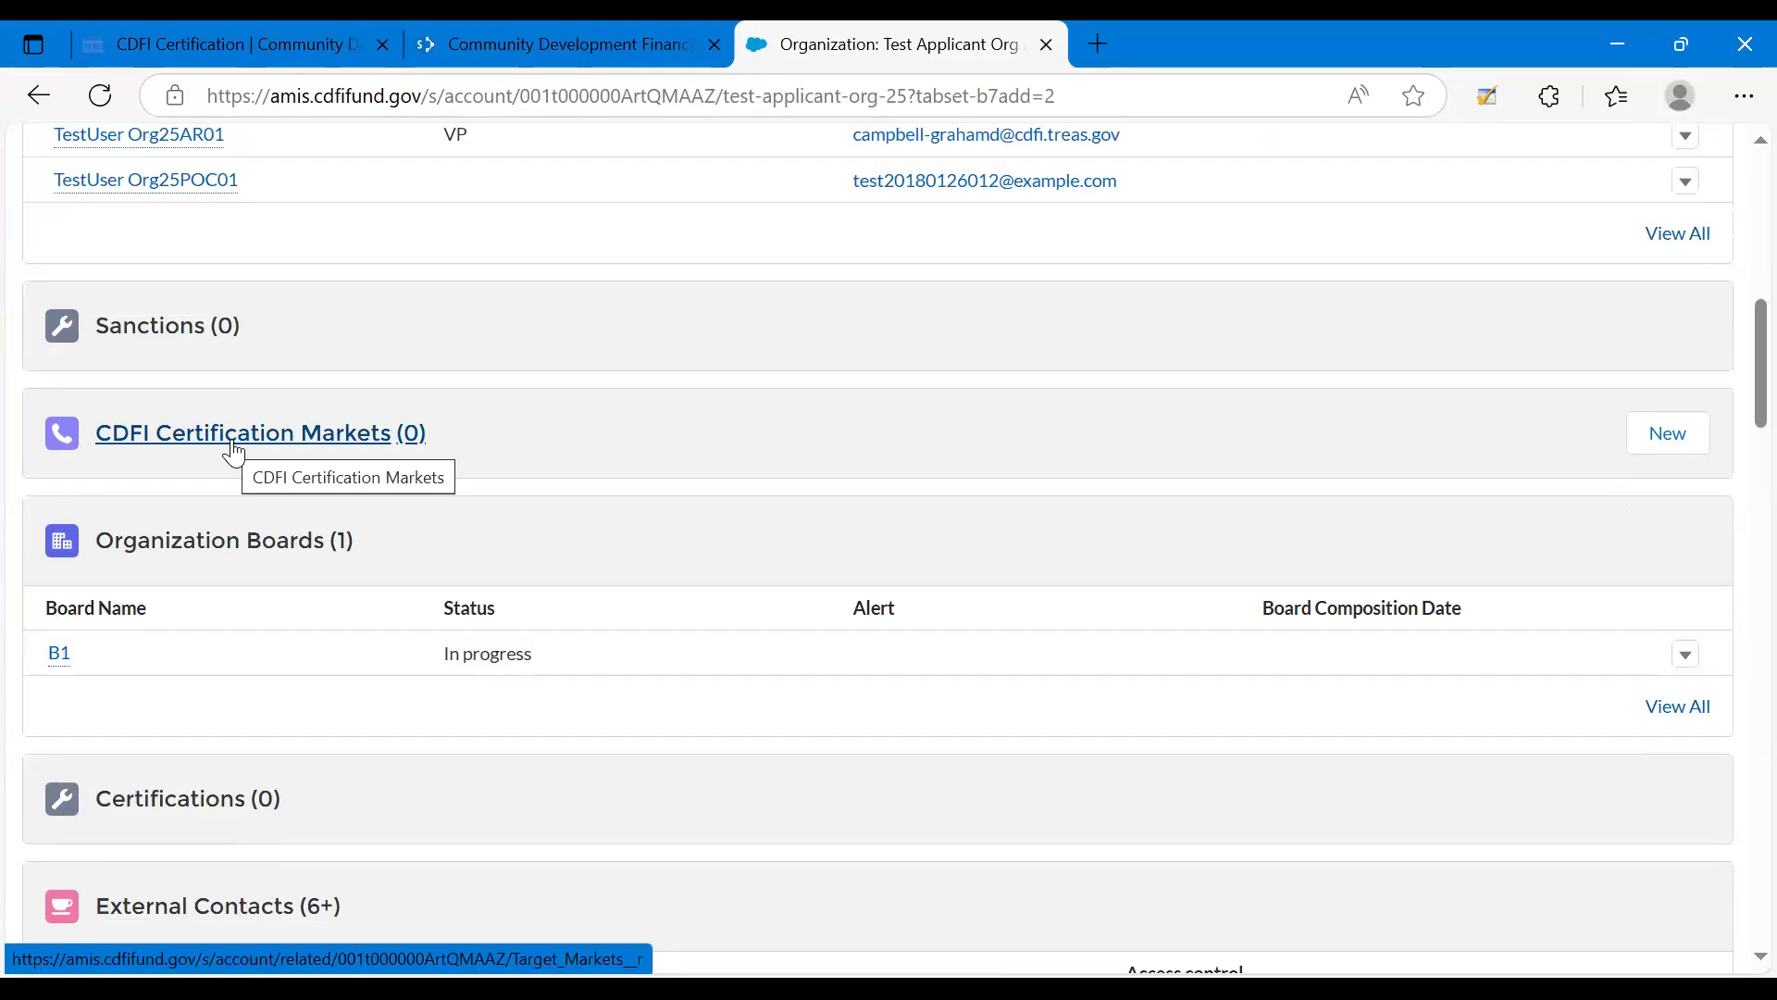
left_click(1700, 450)
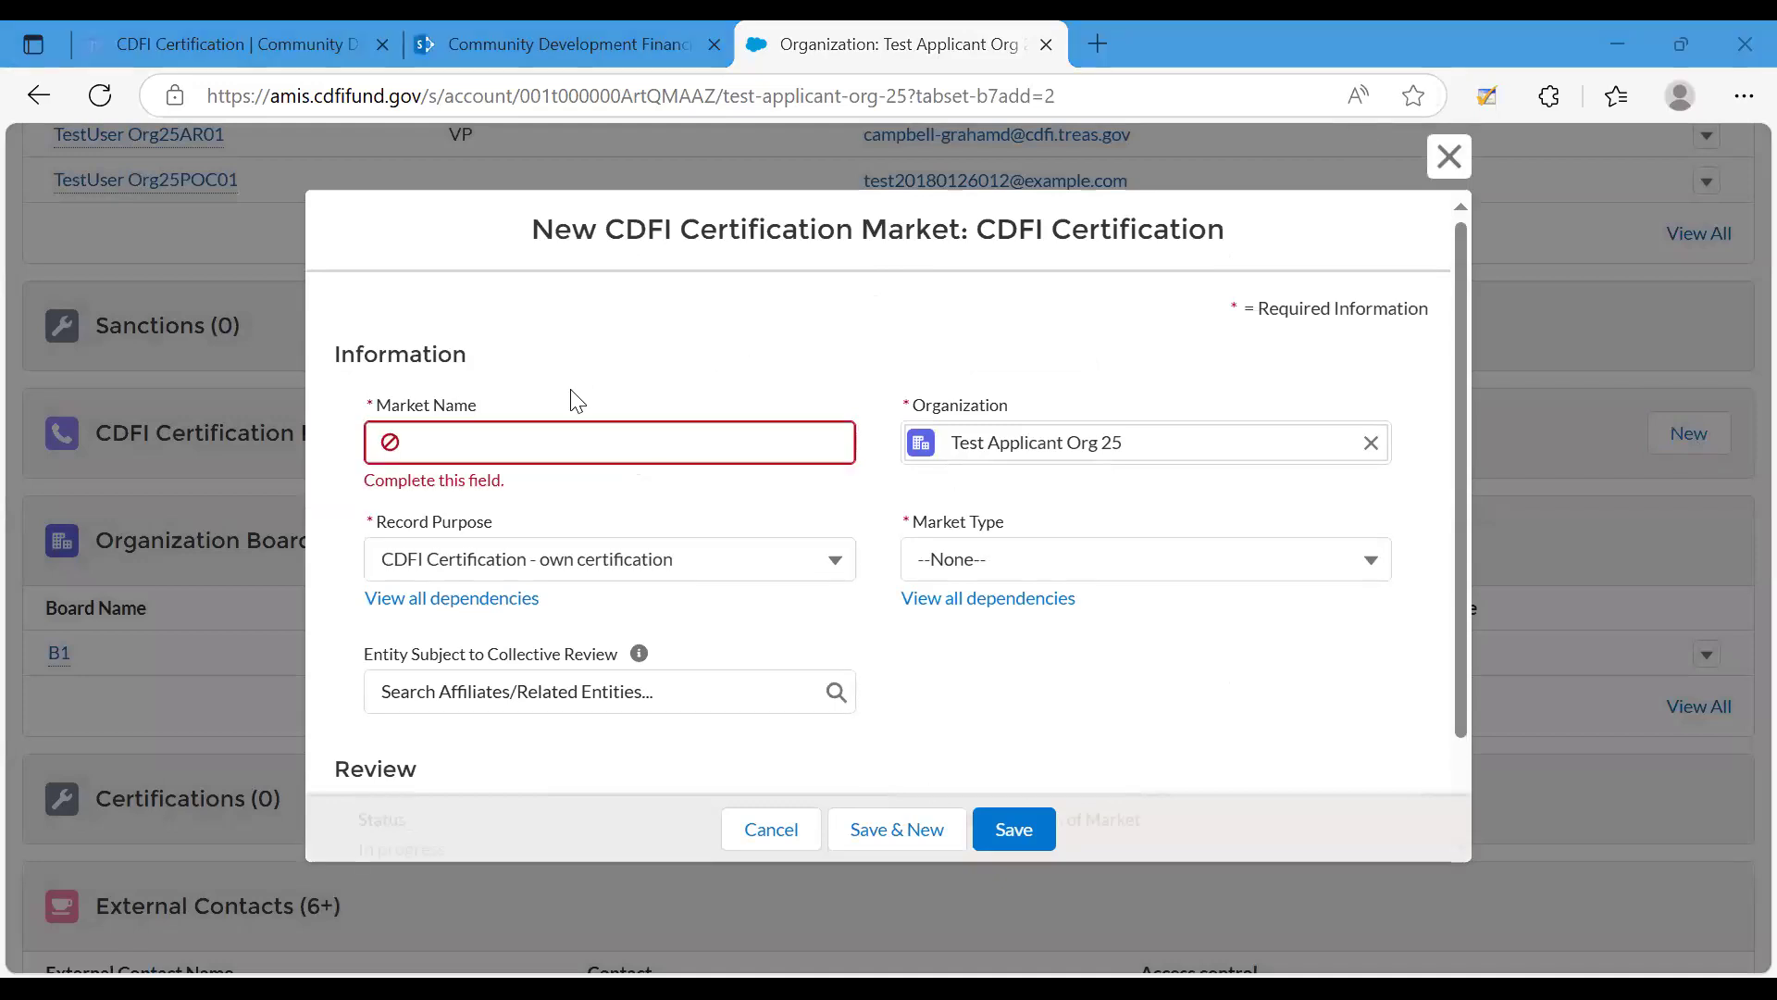
double_click(479, 368)
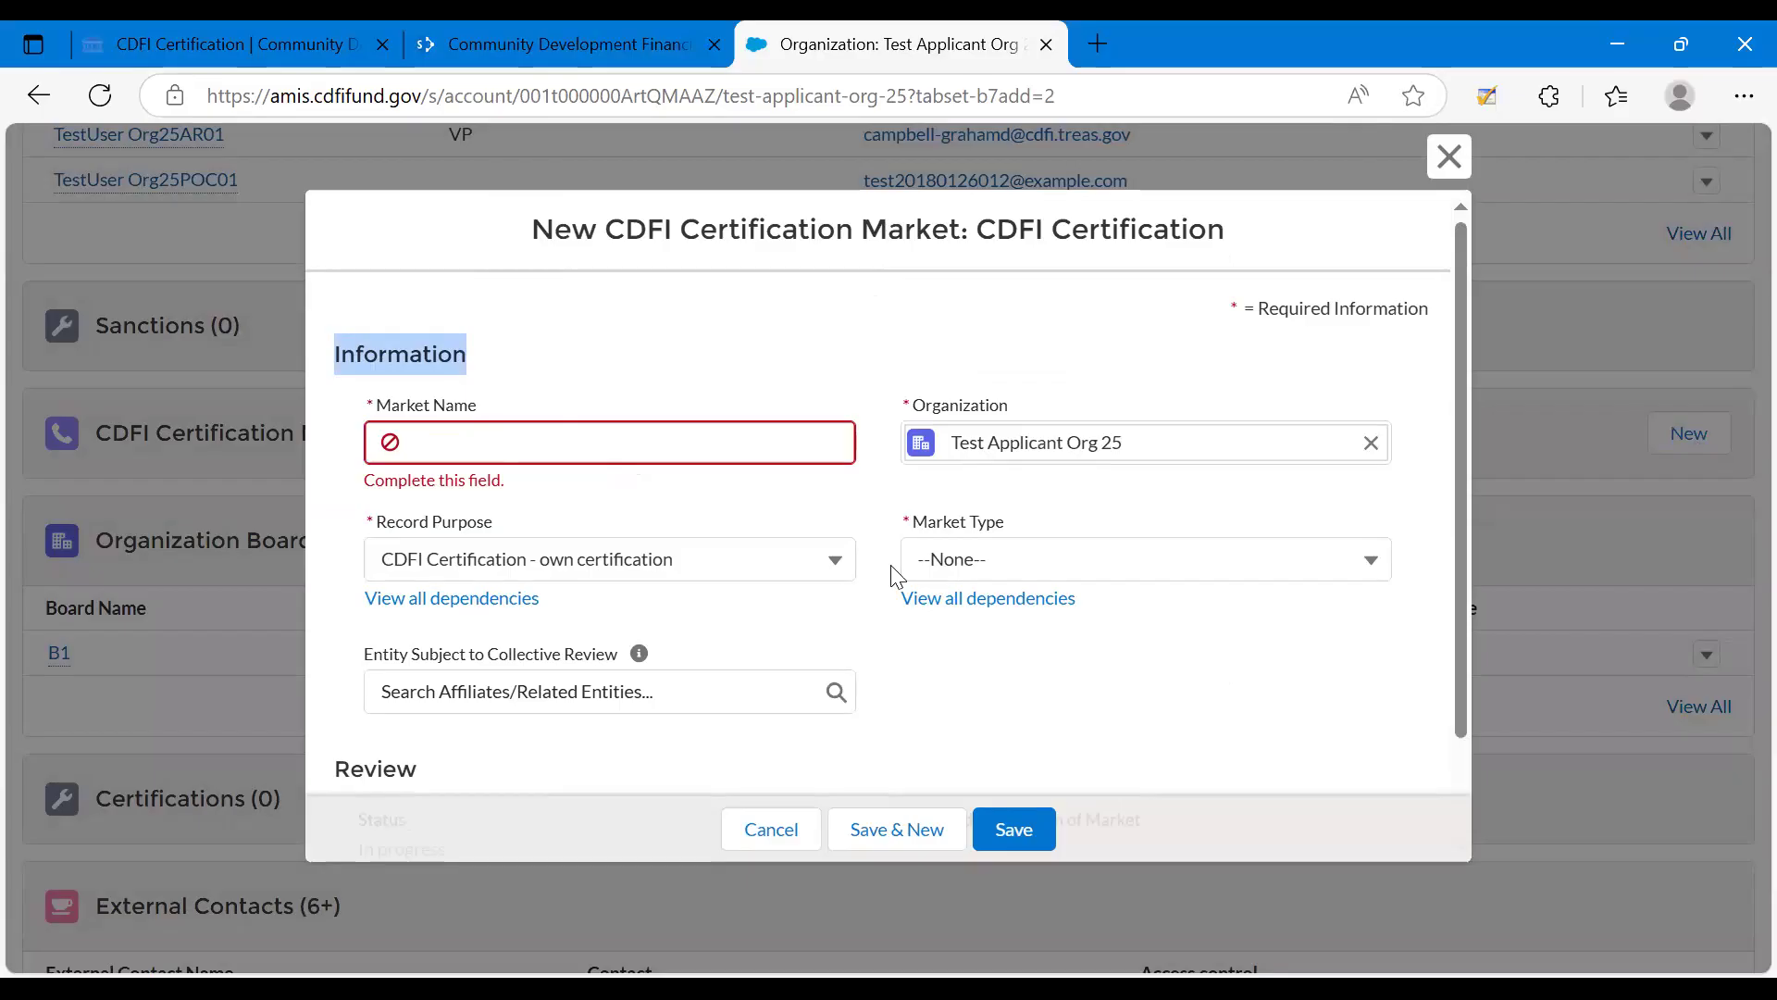
Enter LITP_1 as the market name for the new certification market.
left_click(721, 442)
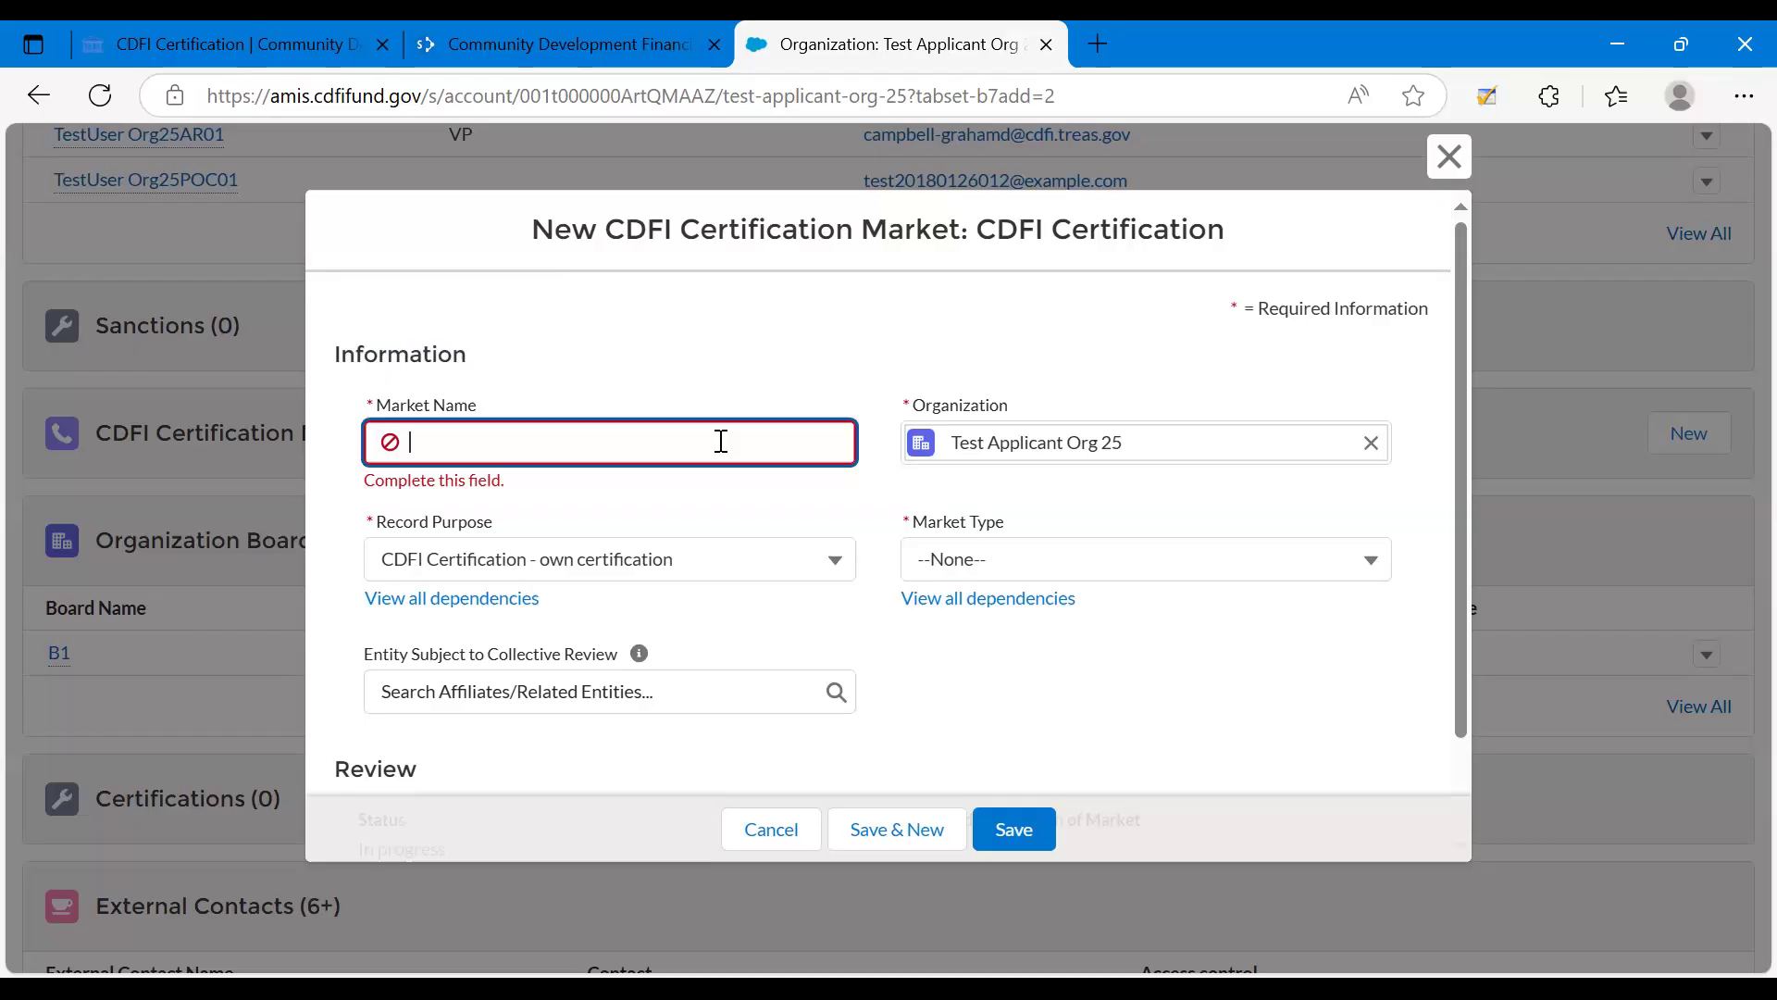
left_click(536, 418)
right_click(519, 448)
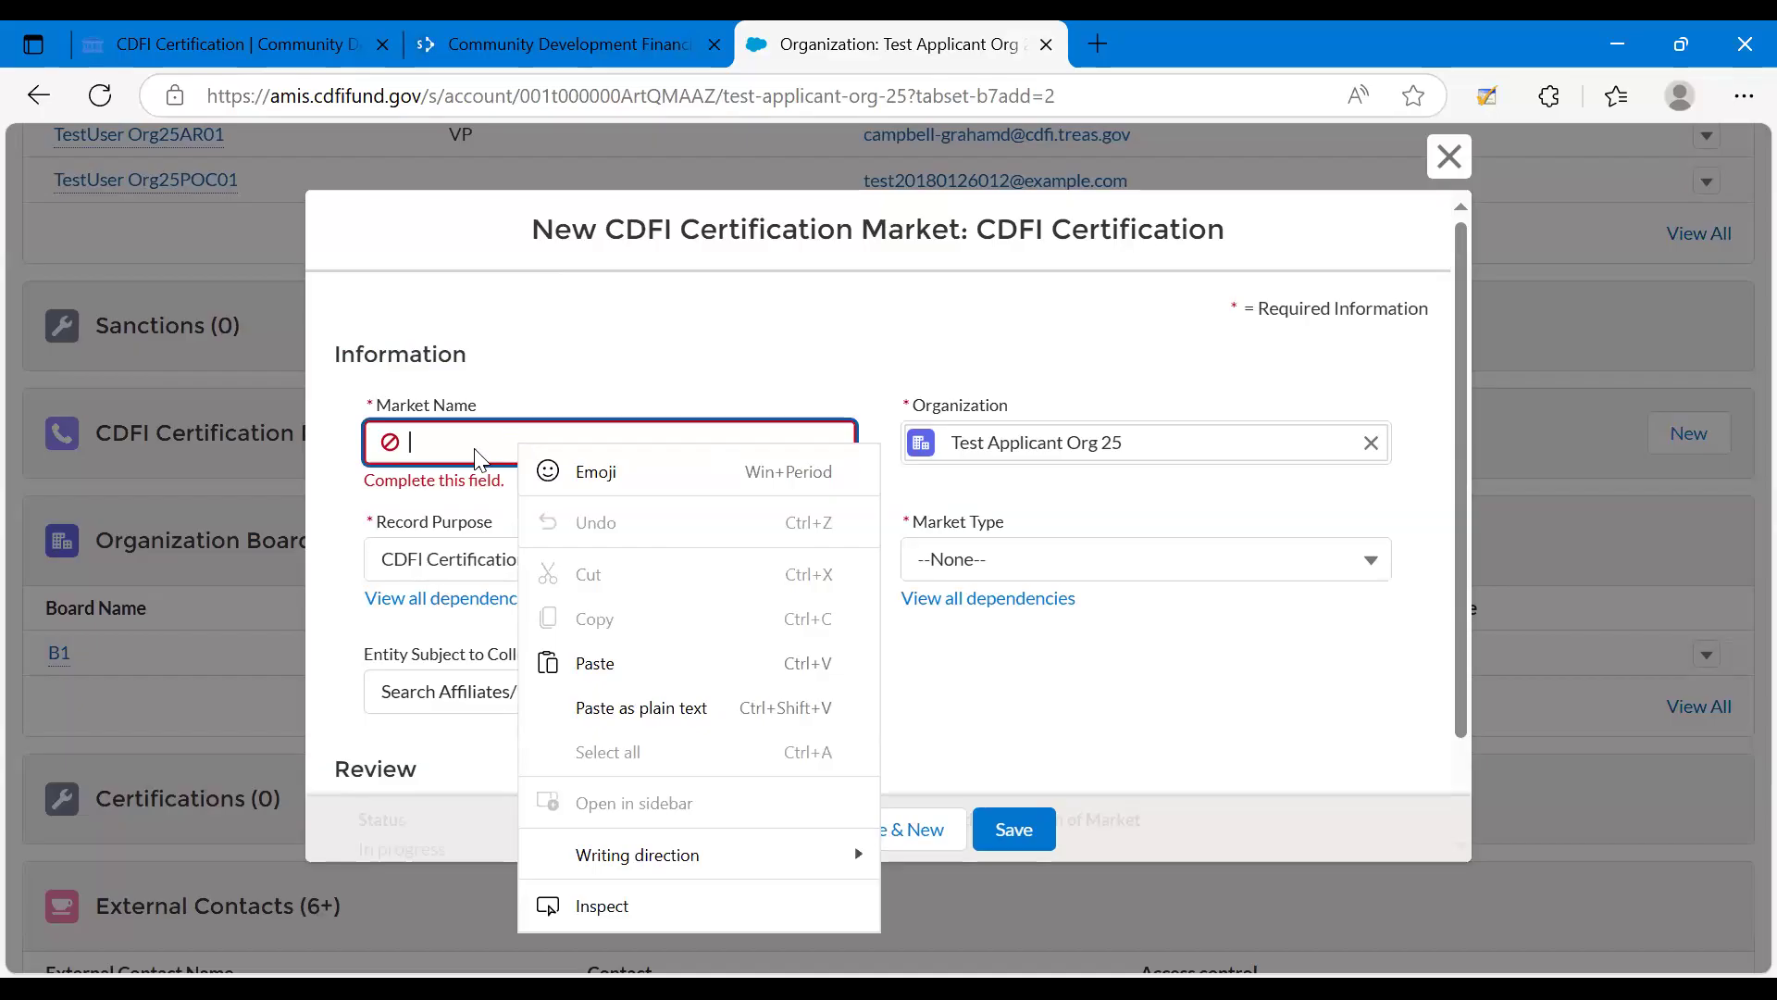
left_click(477, 450)
type("L")
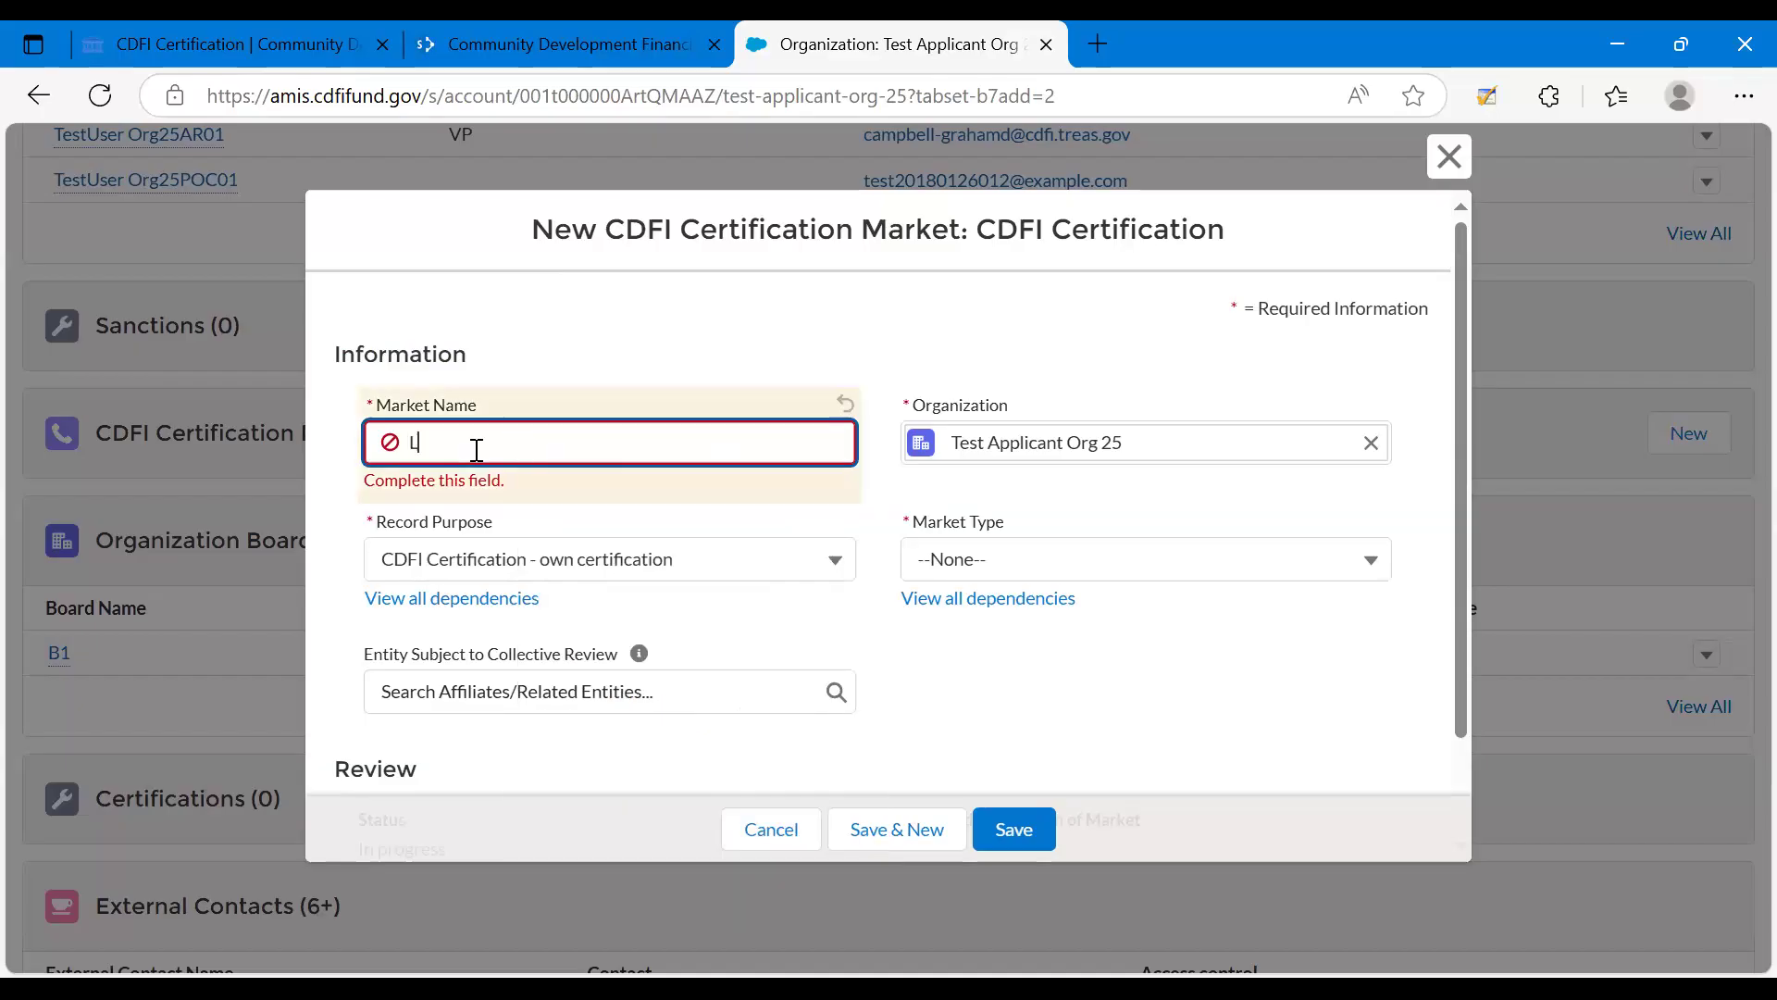
type("ITP_!")
key("BackSpace")
type("1")
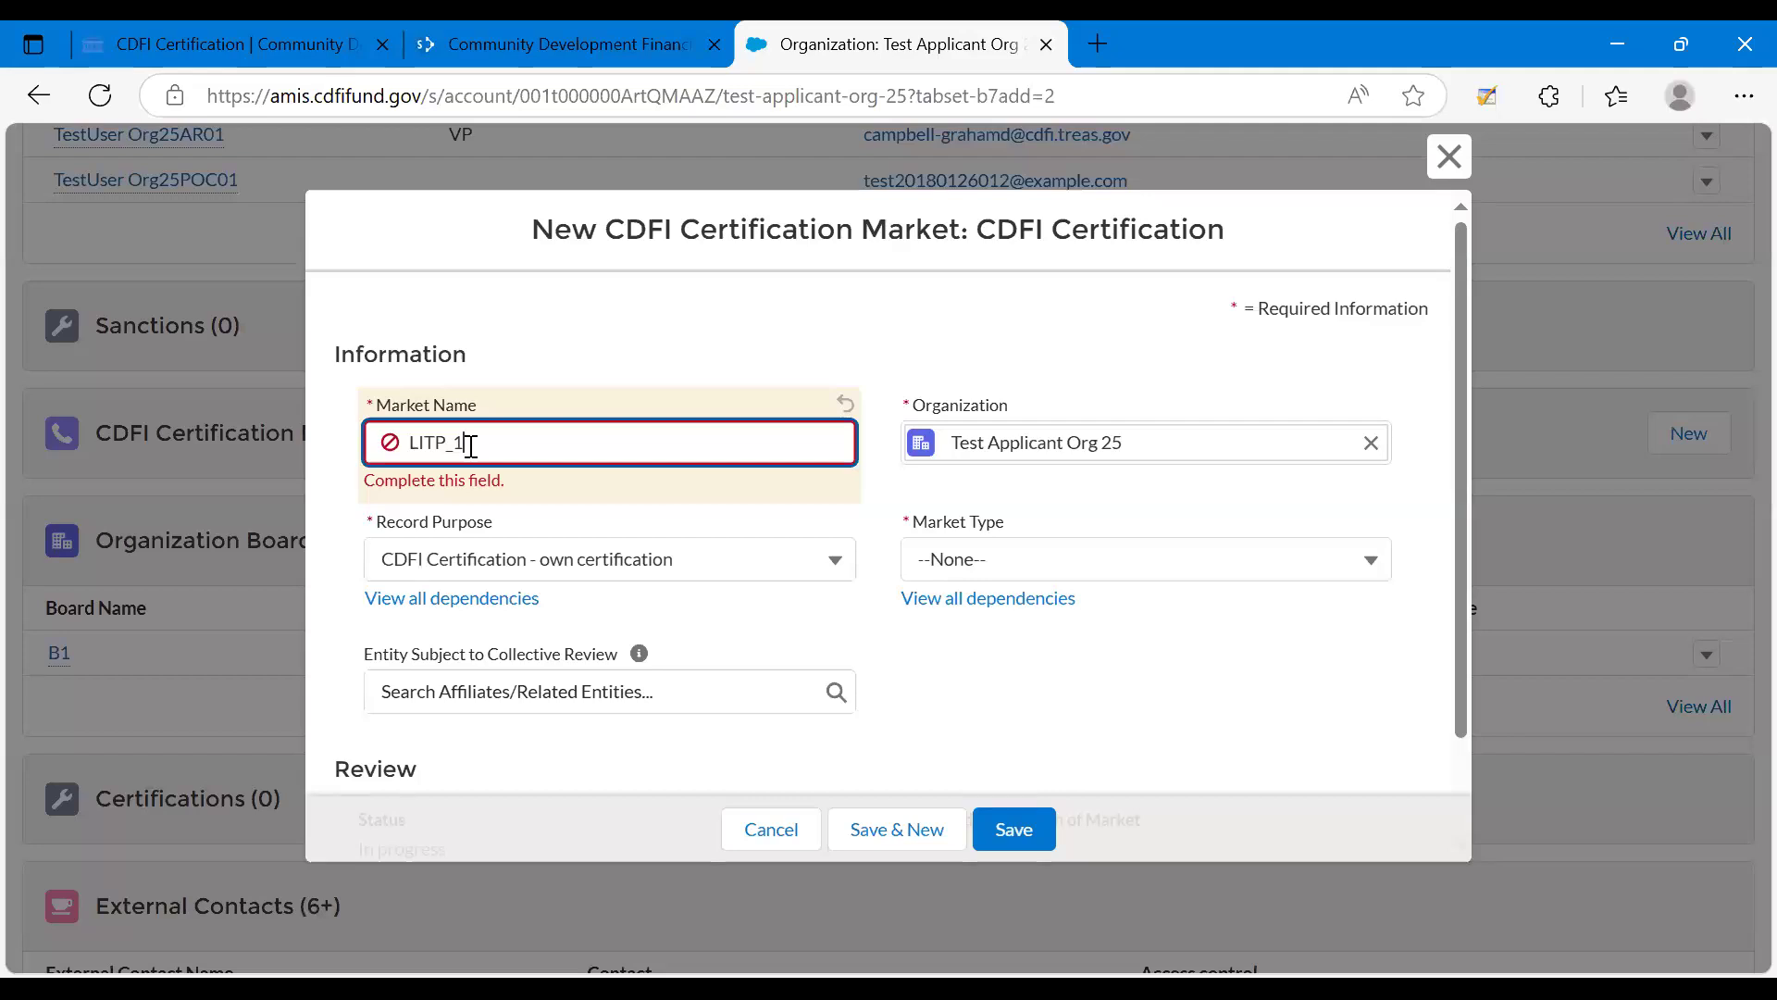
left_click(923, 405)
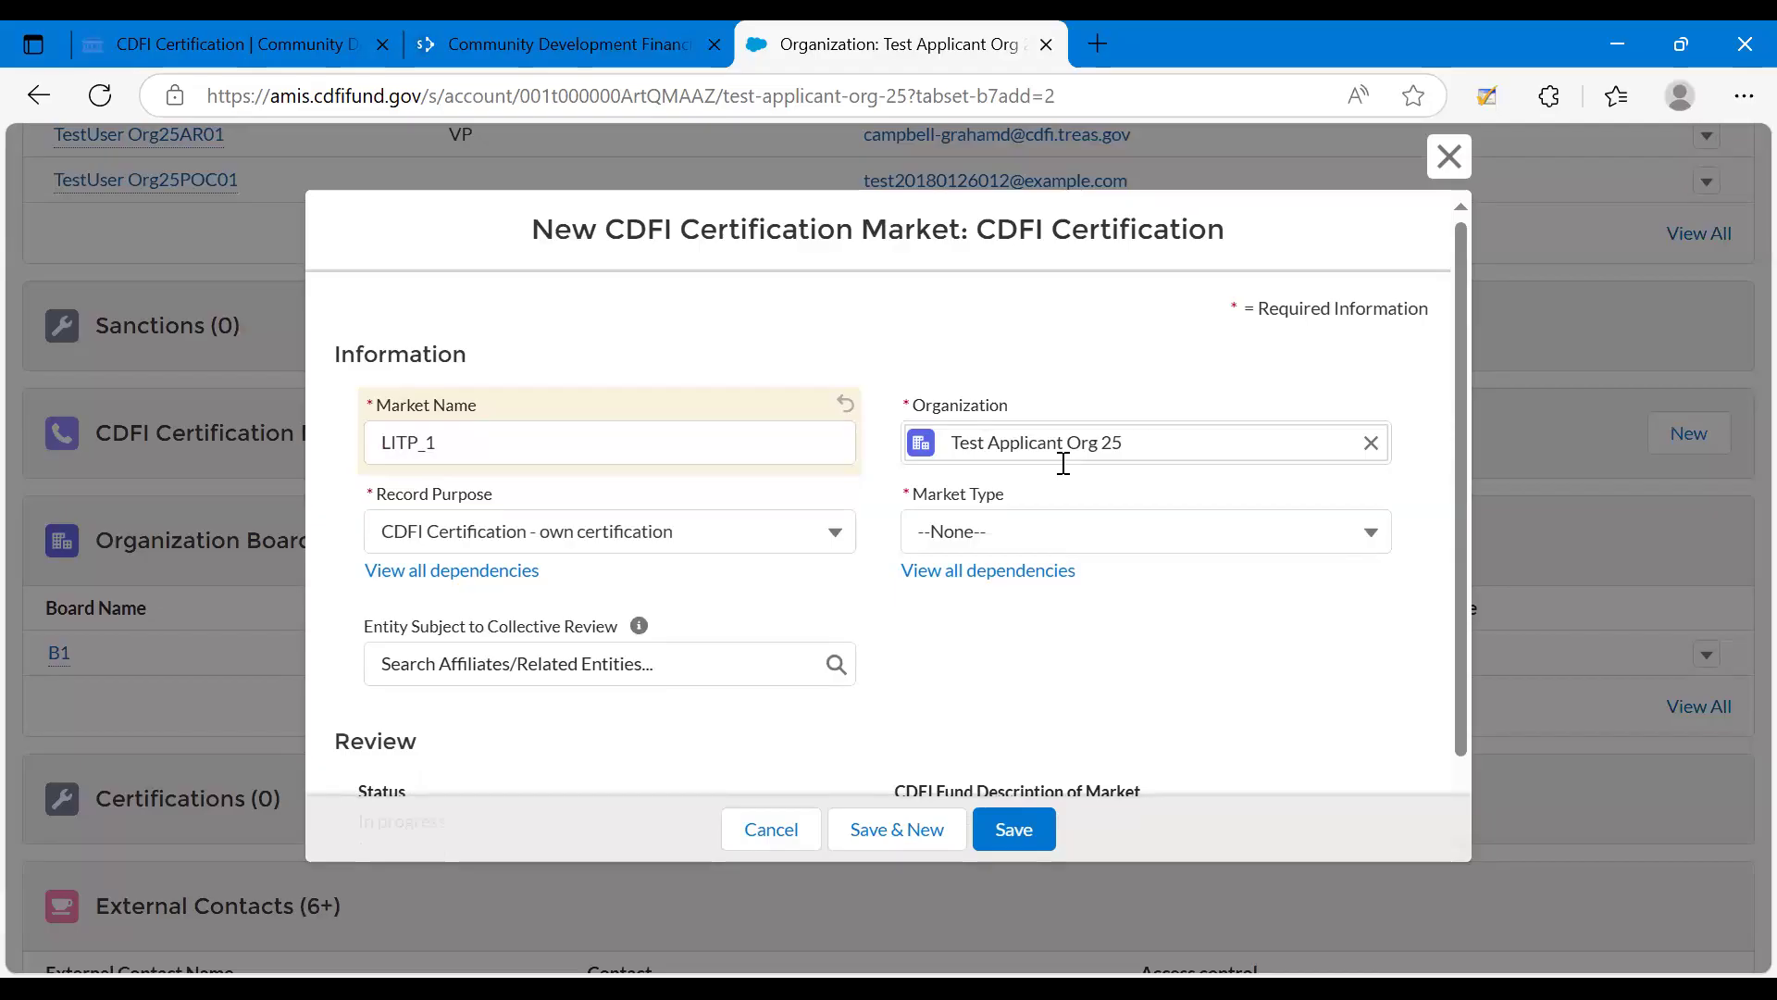
left_click_drag(925, 413, 991, 404)
left_click(1012, 400)
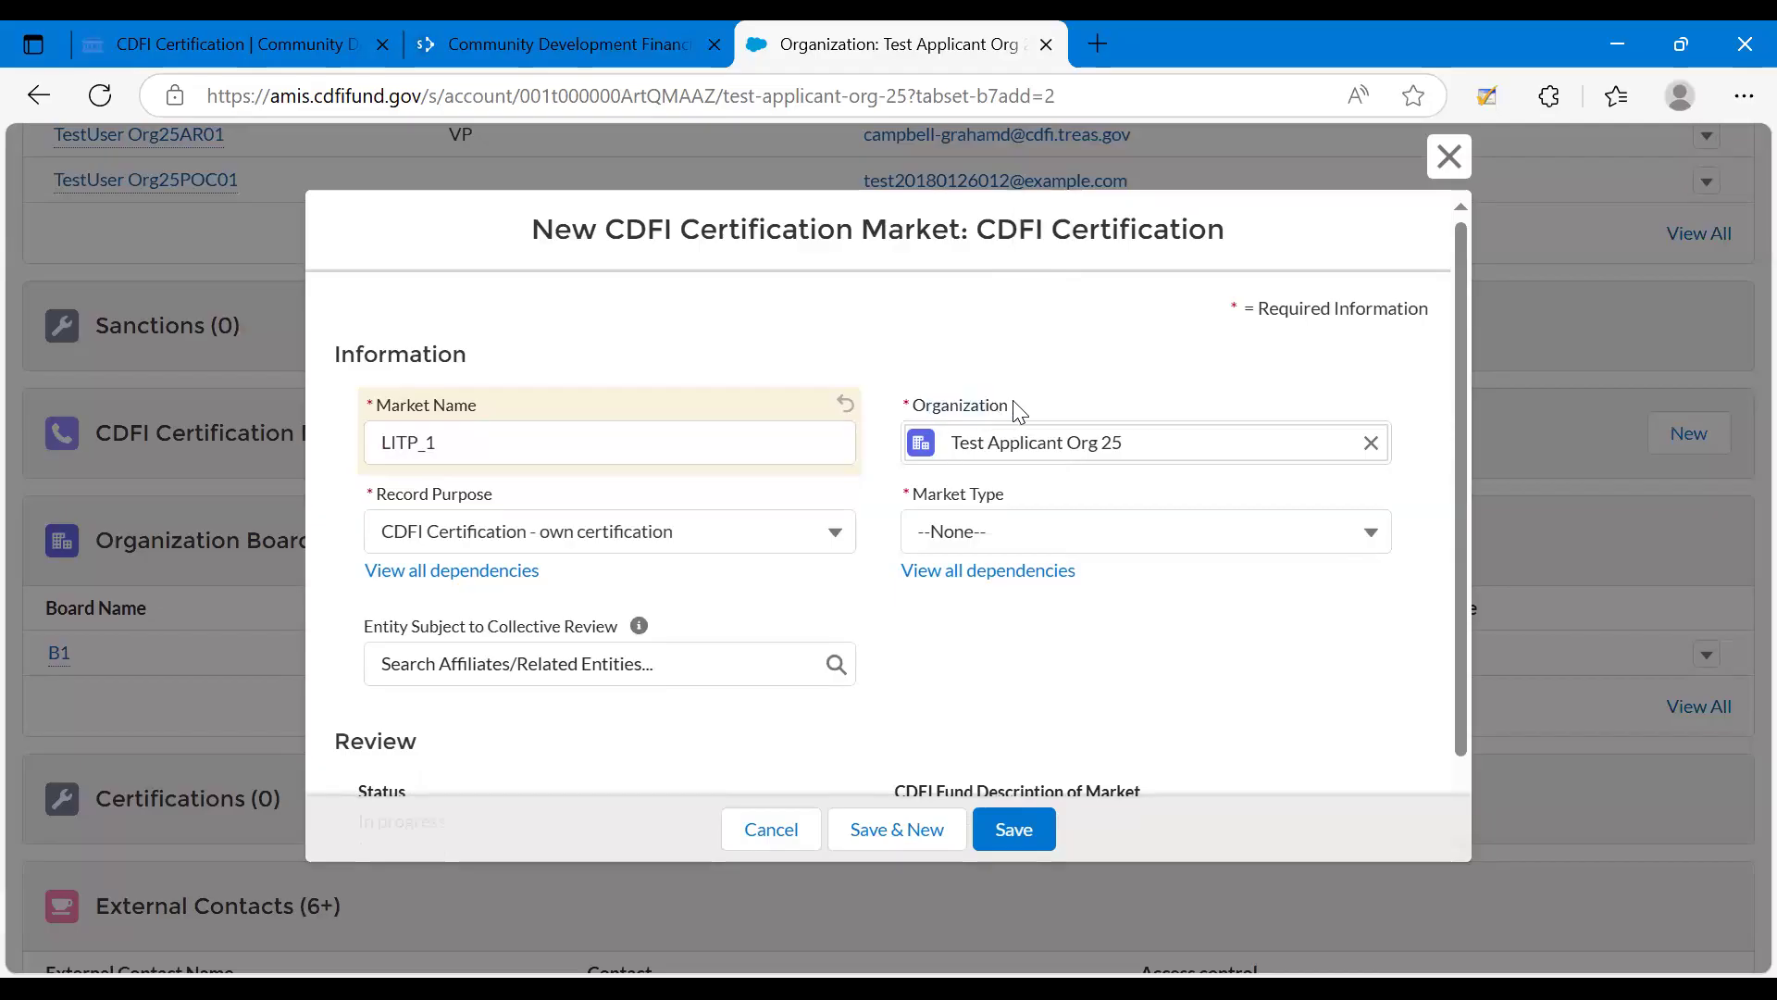
double_click(935, 410)
Try the record purposes "CDFI Certification - collective review for another entity" and "Native American CDFI designation".
left_click(385, 505)
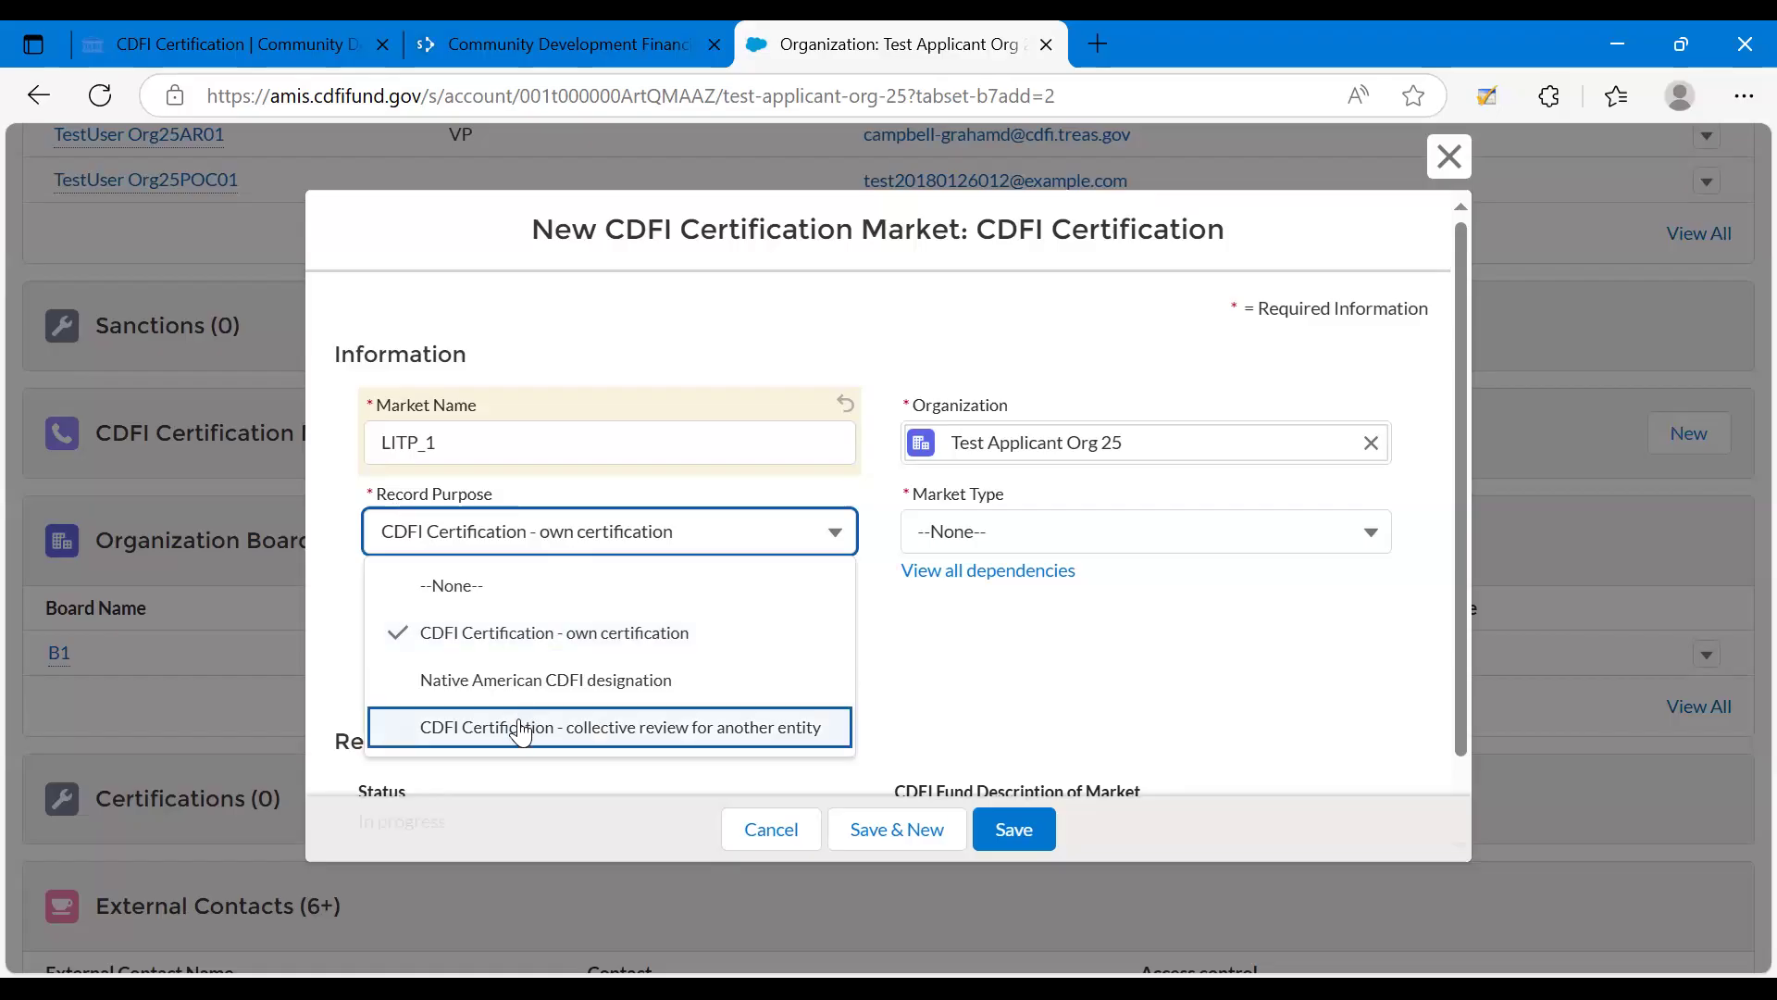
left_click(677, 732)
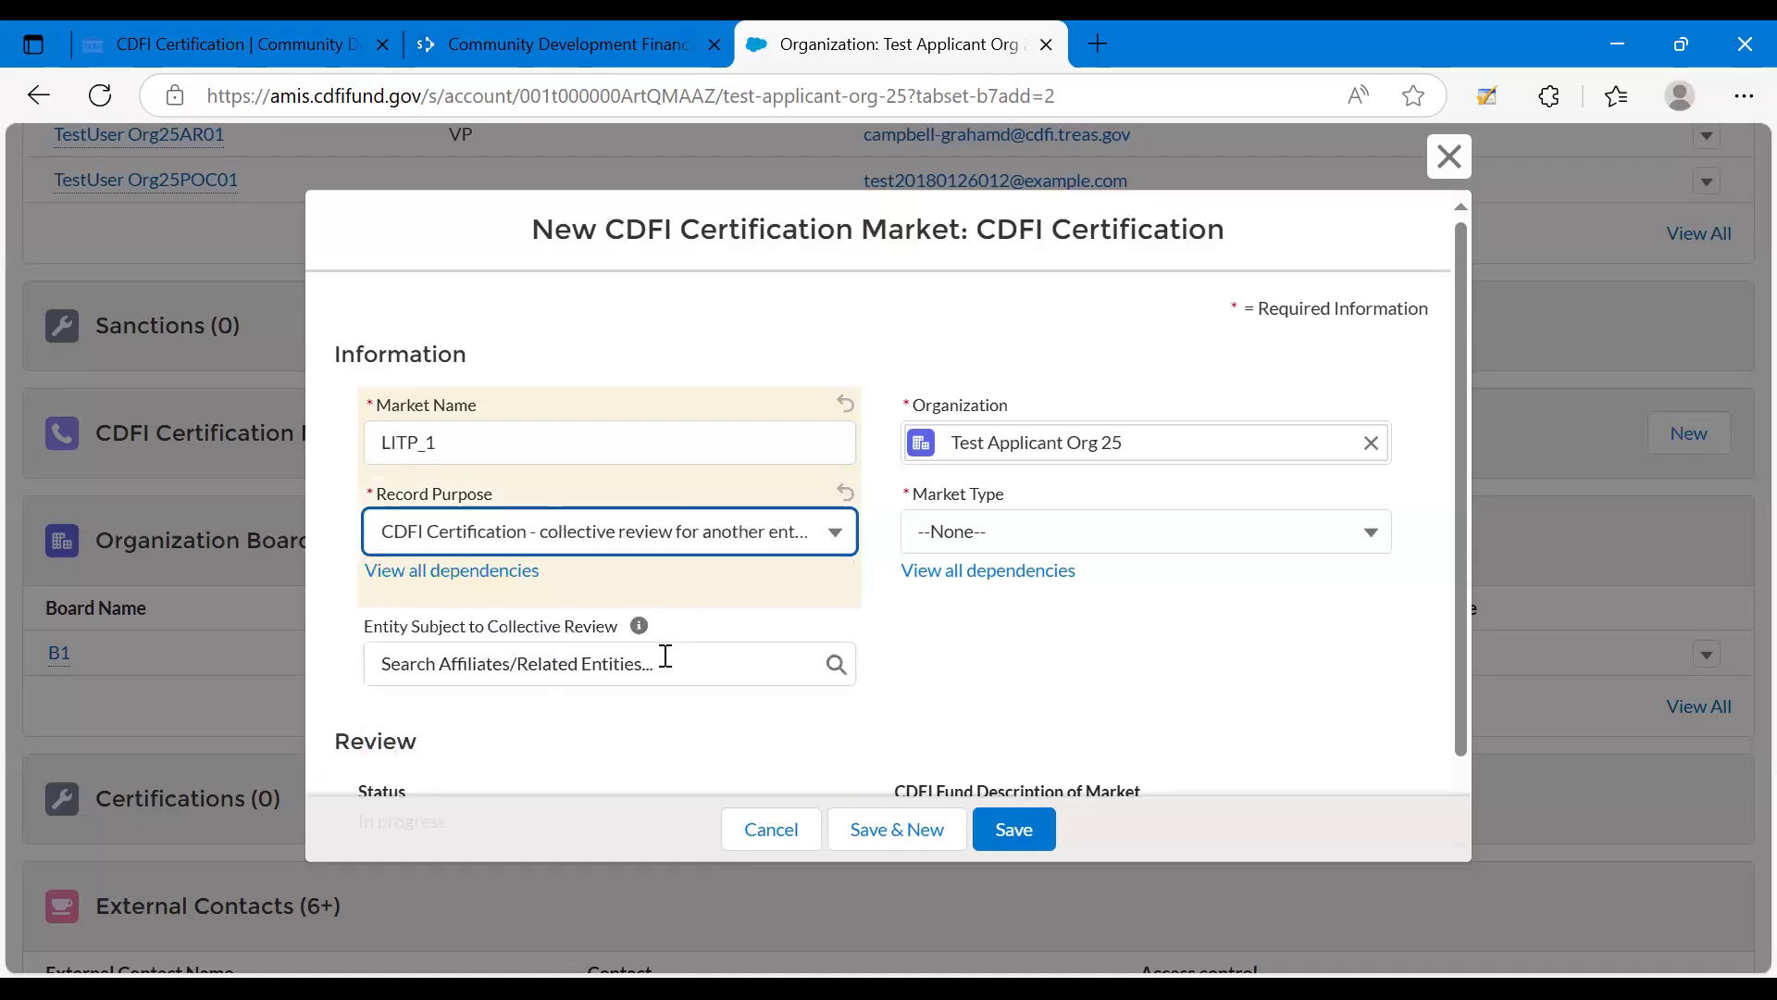
left_click(634, 553)
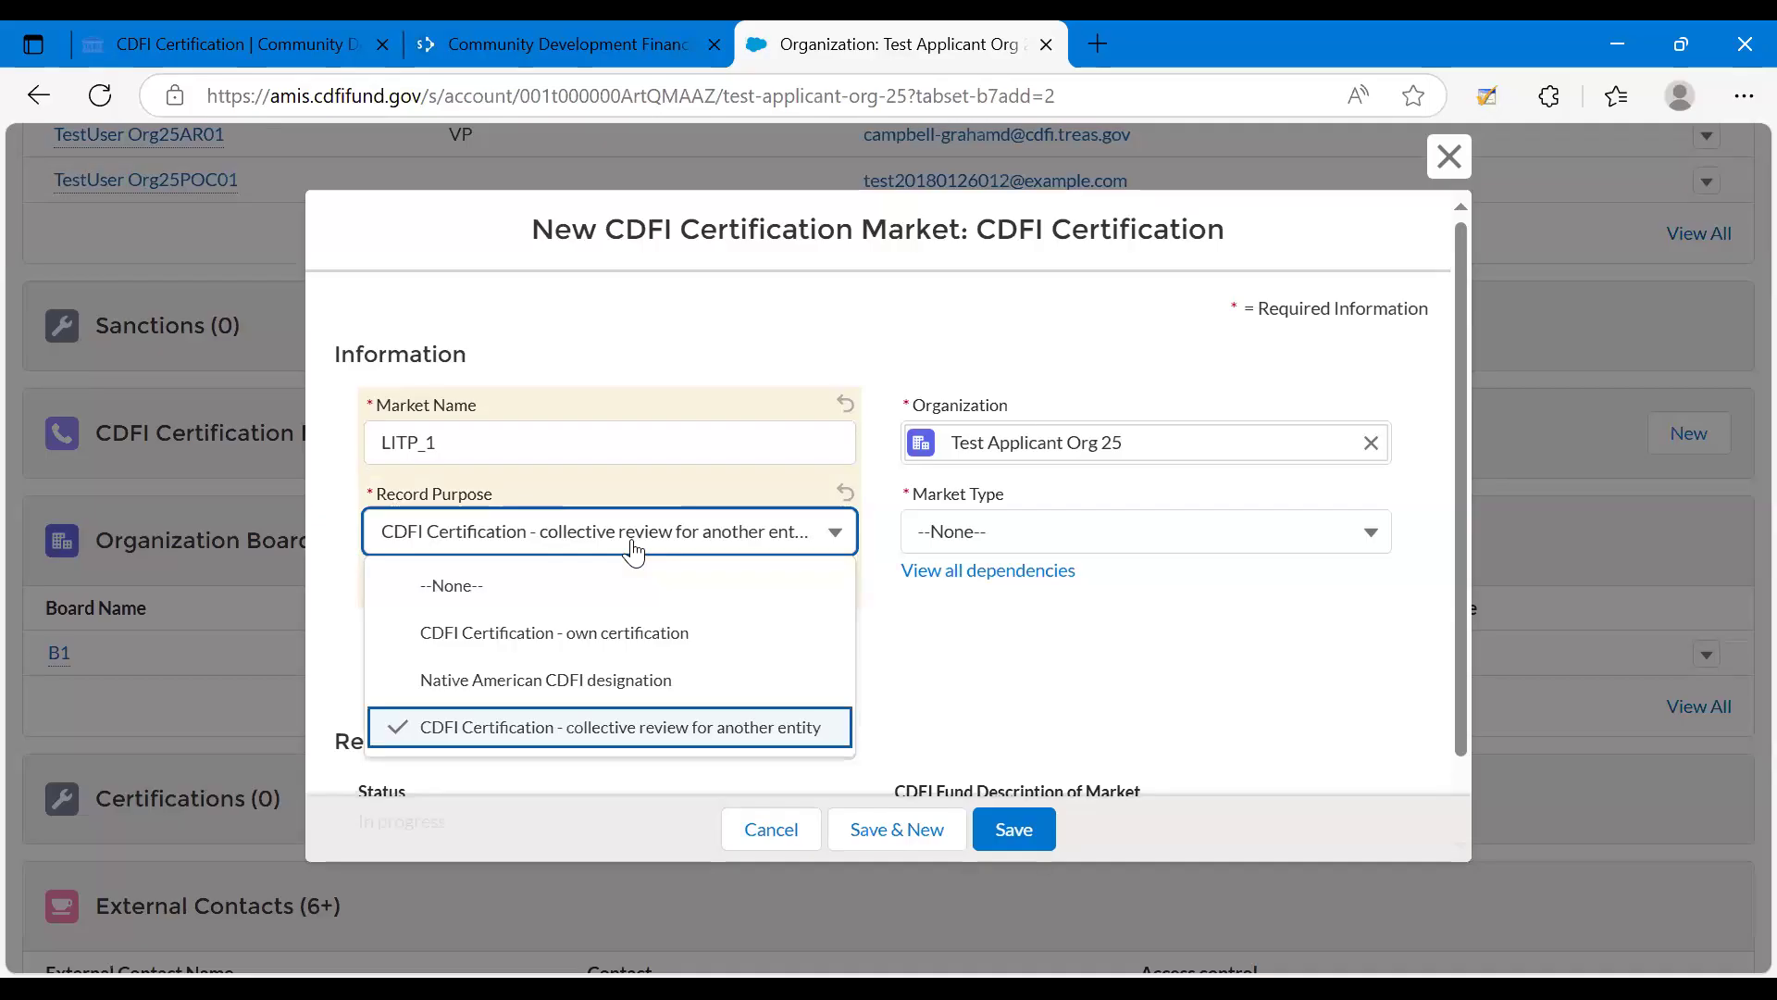
left_click(500, 692)
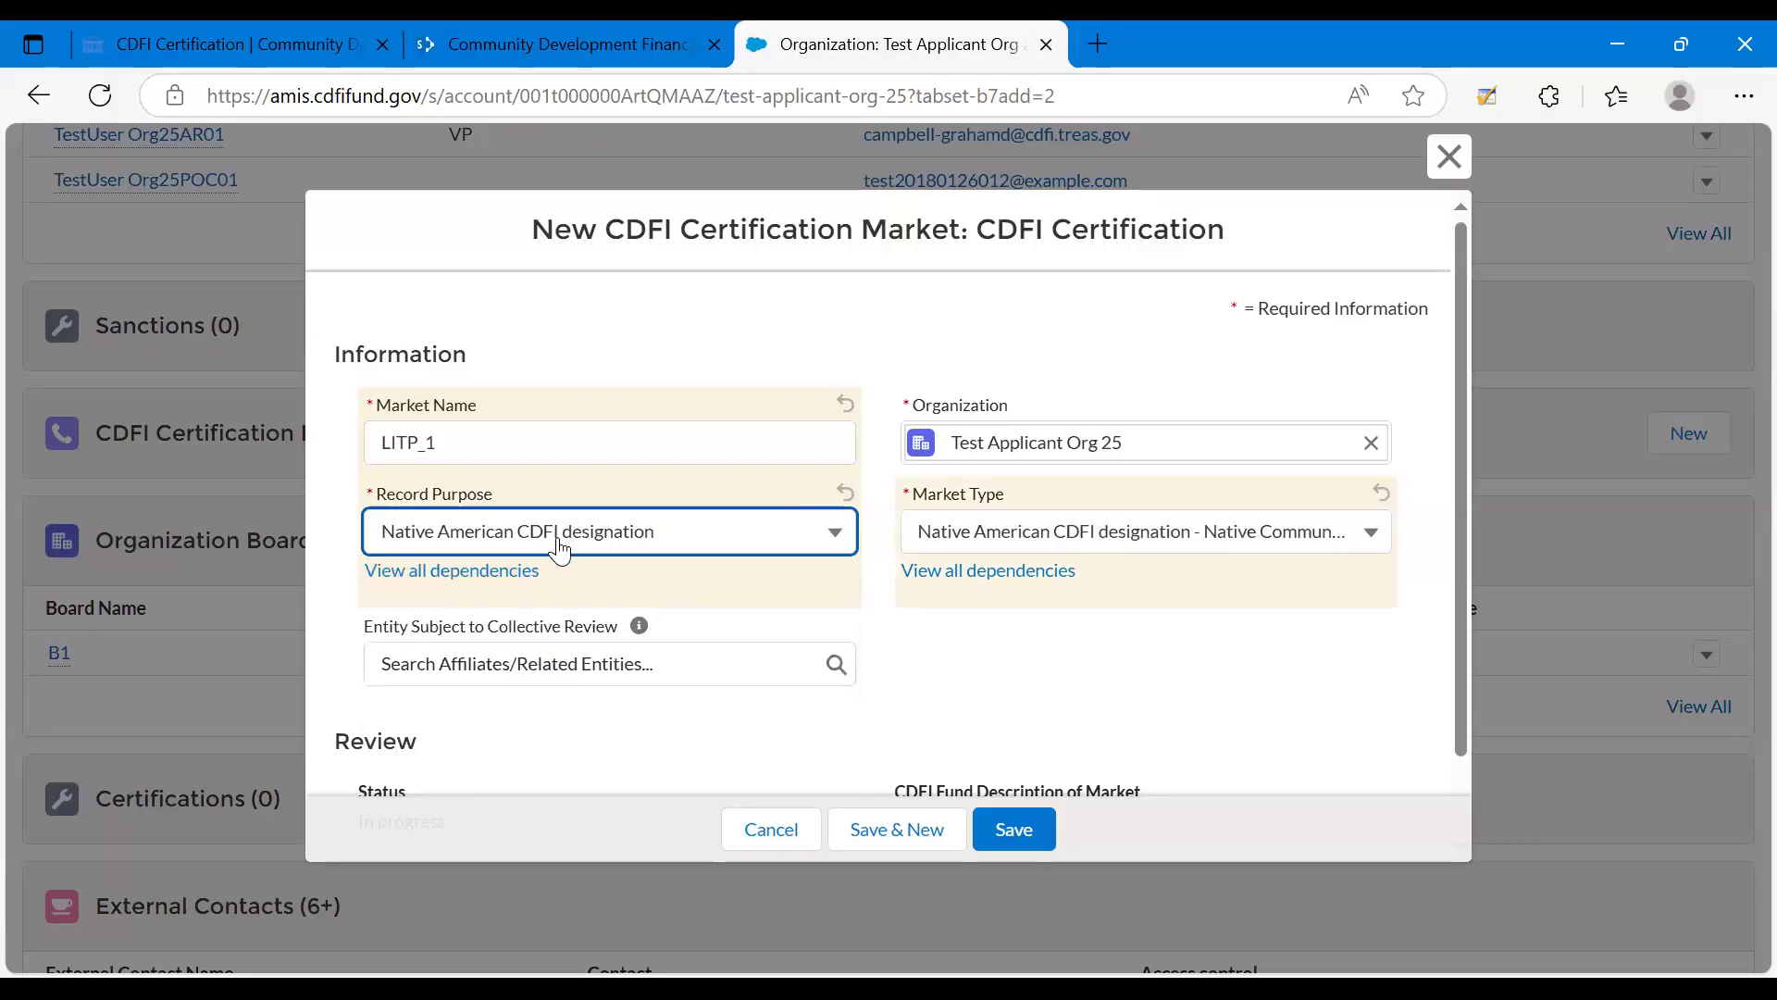
Set the record purpose to "CDFI Certification - own certification" and the market type to "Low-Income Targeted Population".
left_click(559, 548)
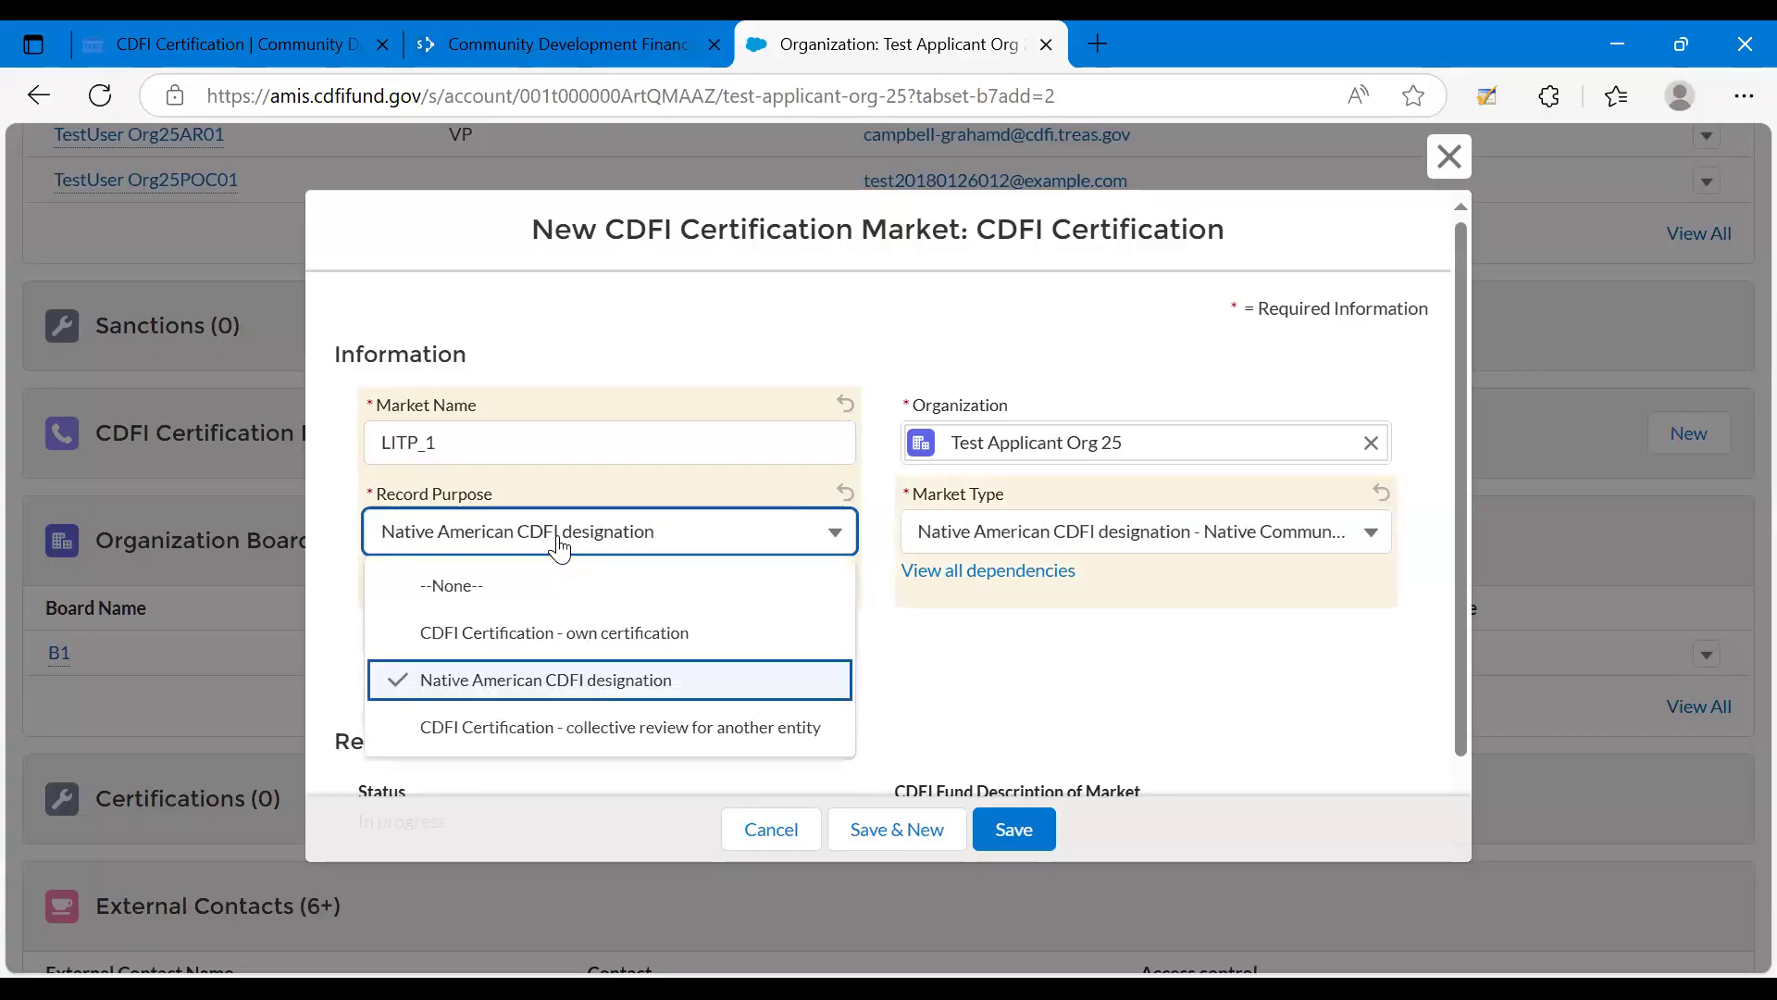
left_click(535, 635)
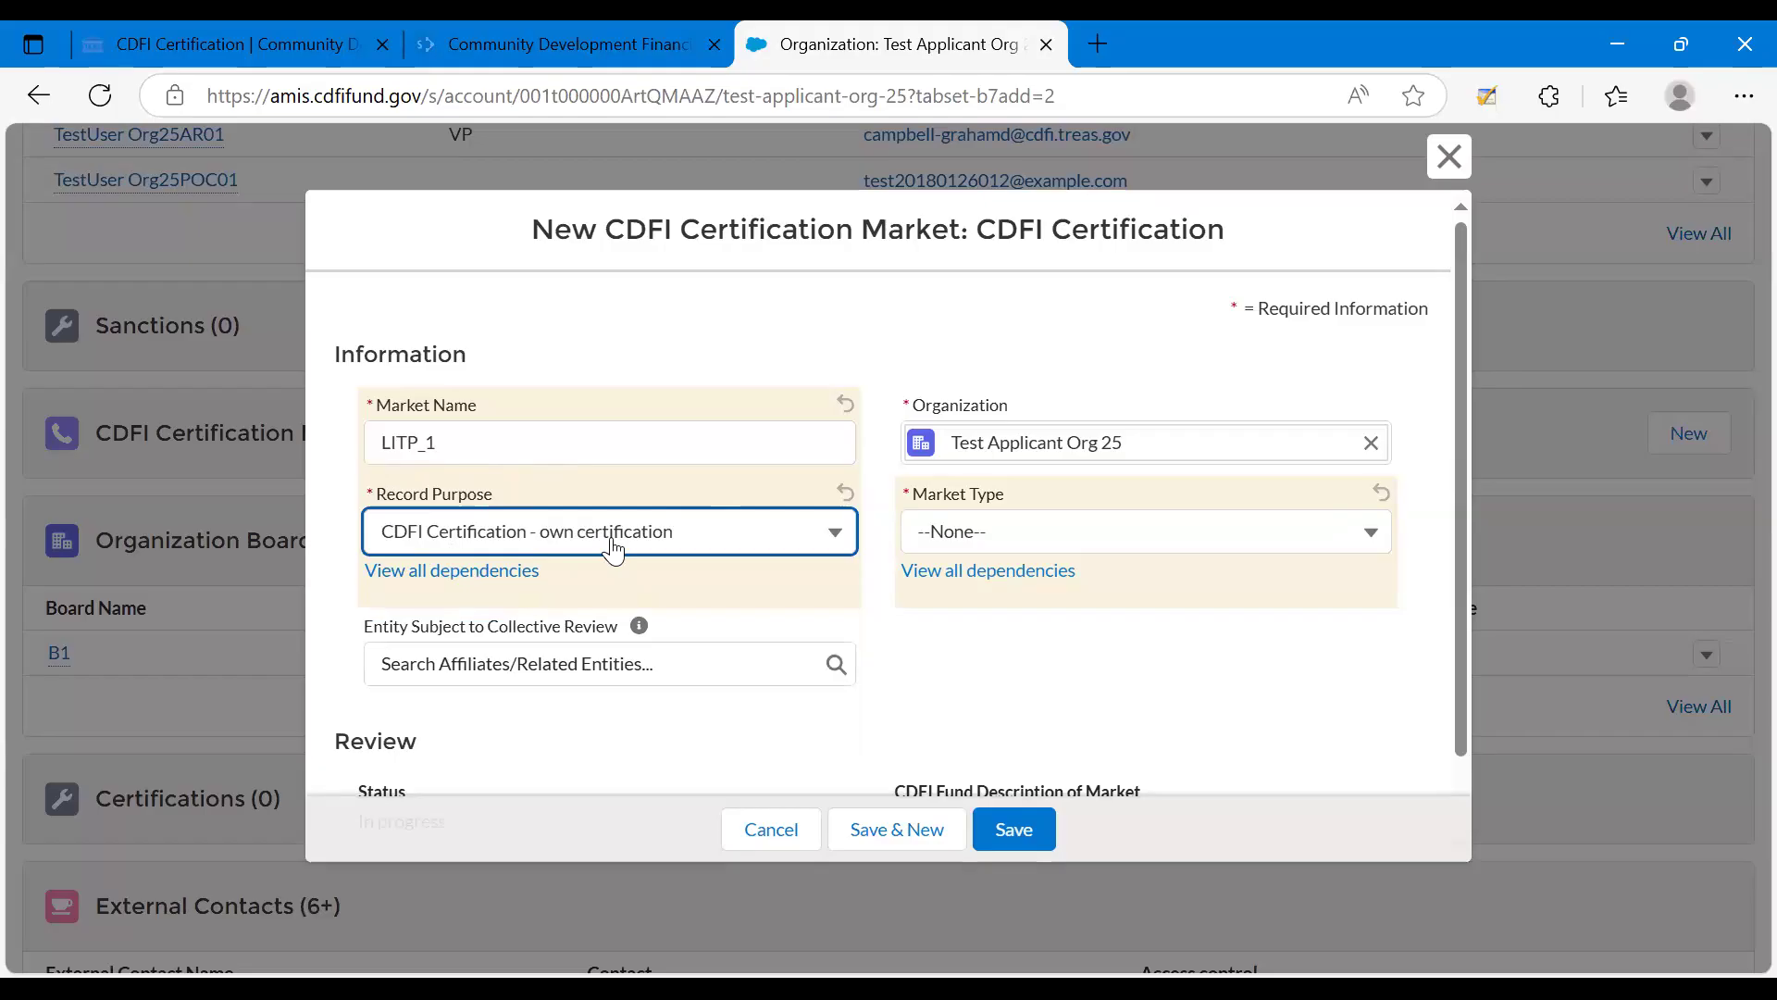
left_click(993, 532)
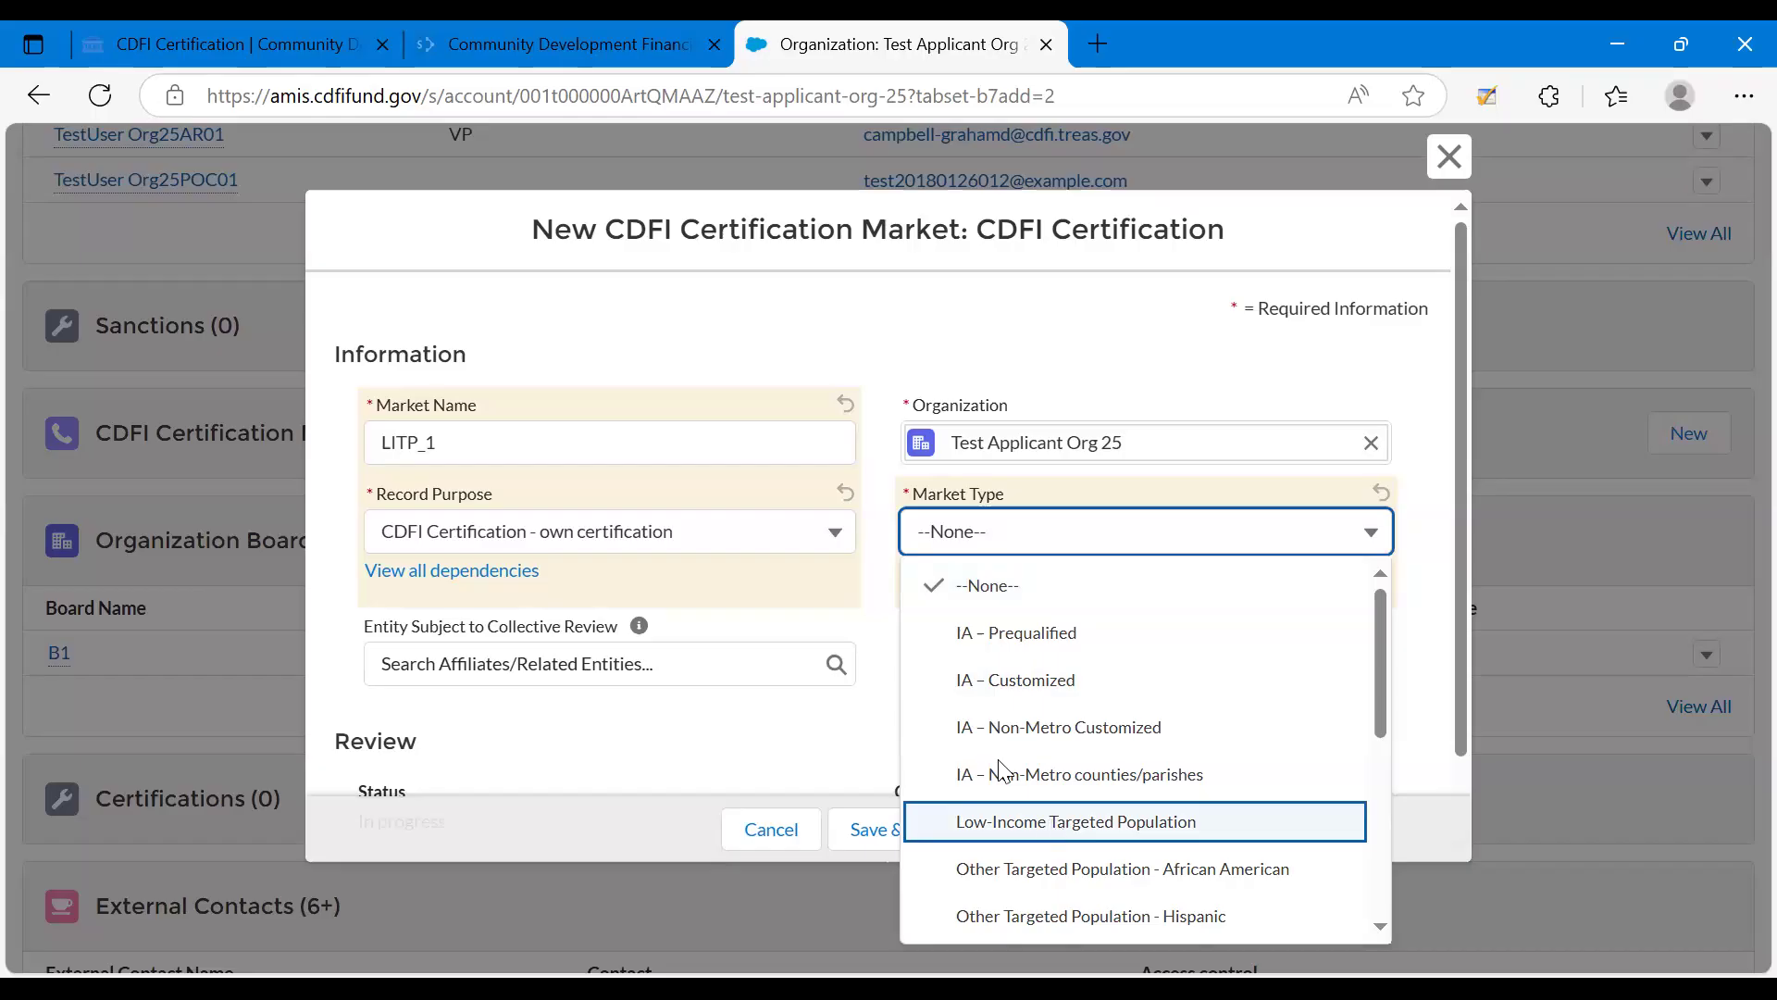
key("Return")
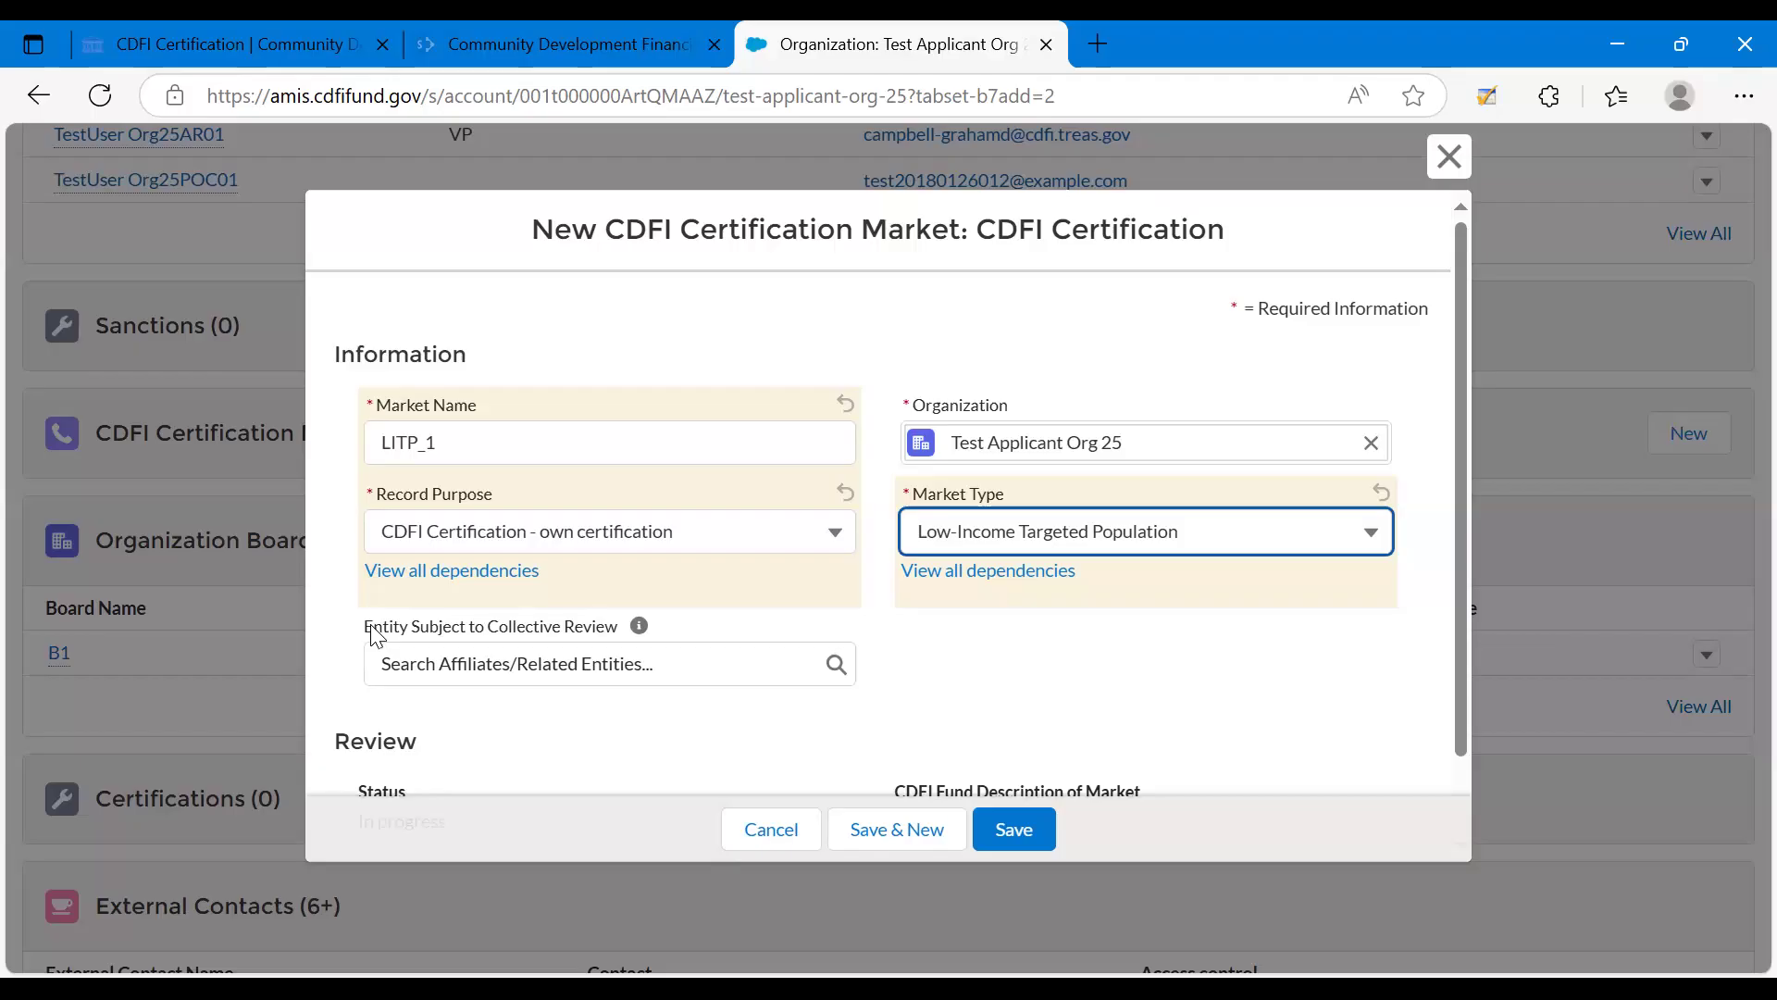
Save the new certification market and open the LITP_1 record from the organization's market list.
left_click(344, 725)
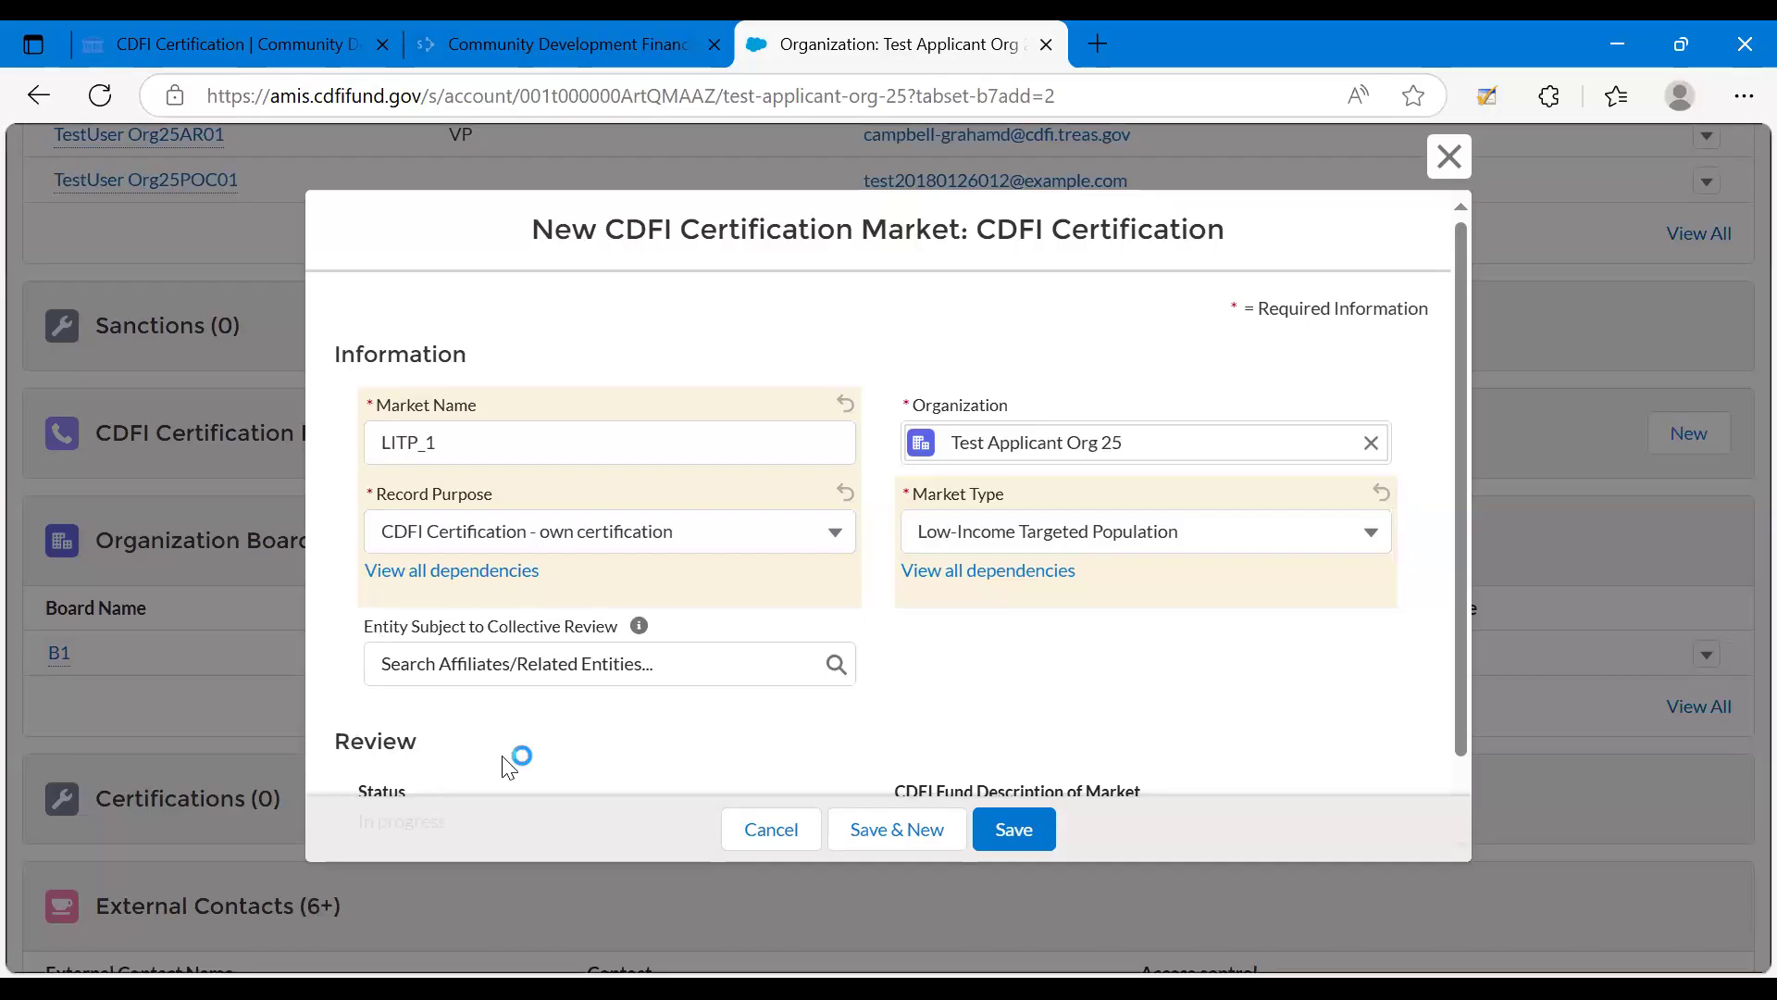
scroll(1453, 306, "down", 1)
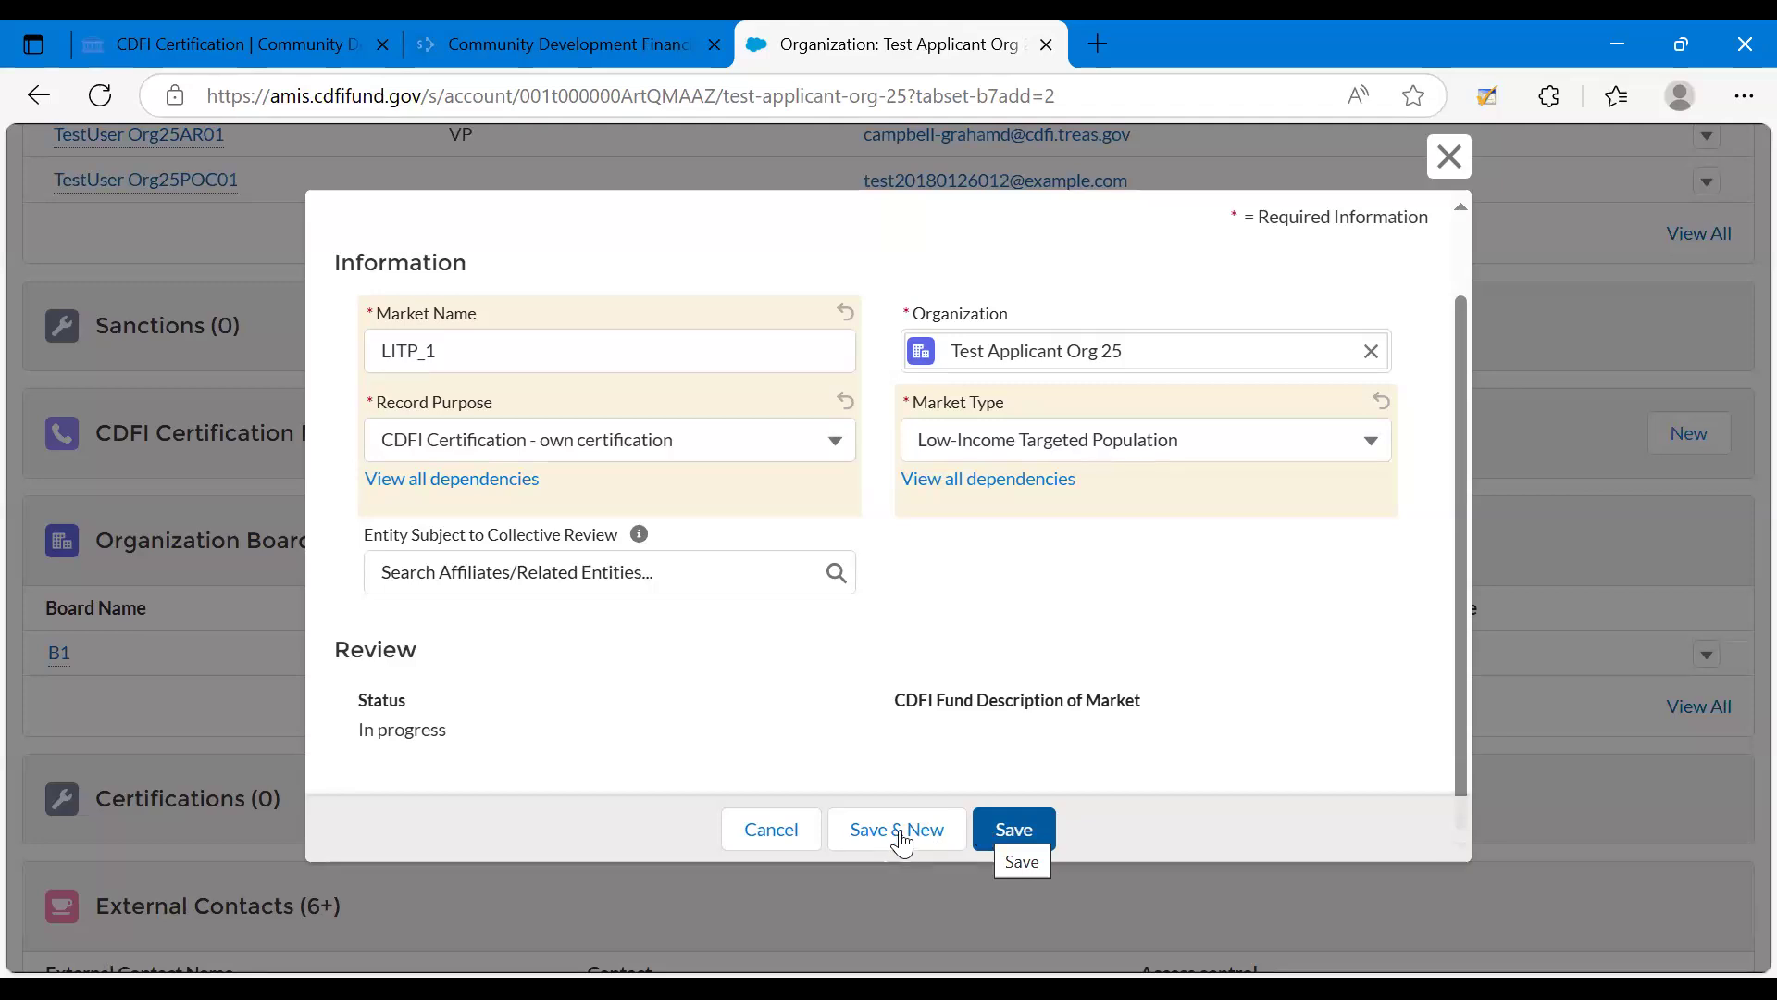
left_click(1015, 830)
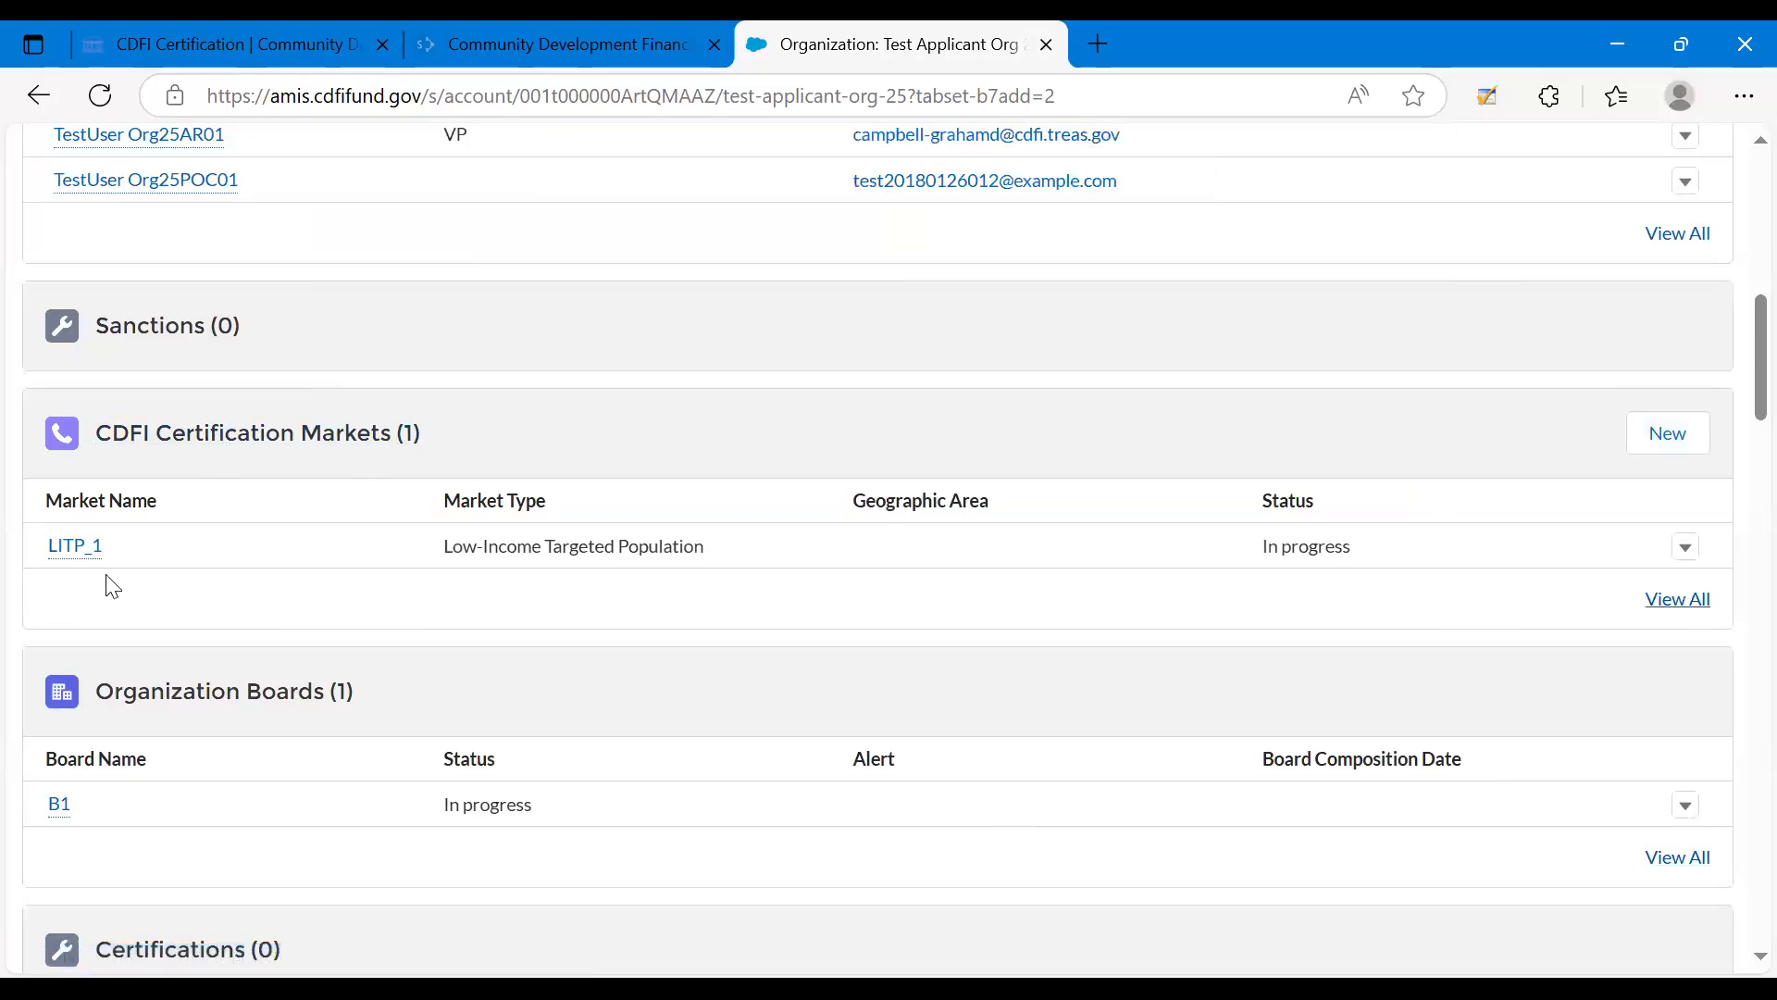
mouse_move(84, 565)
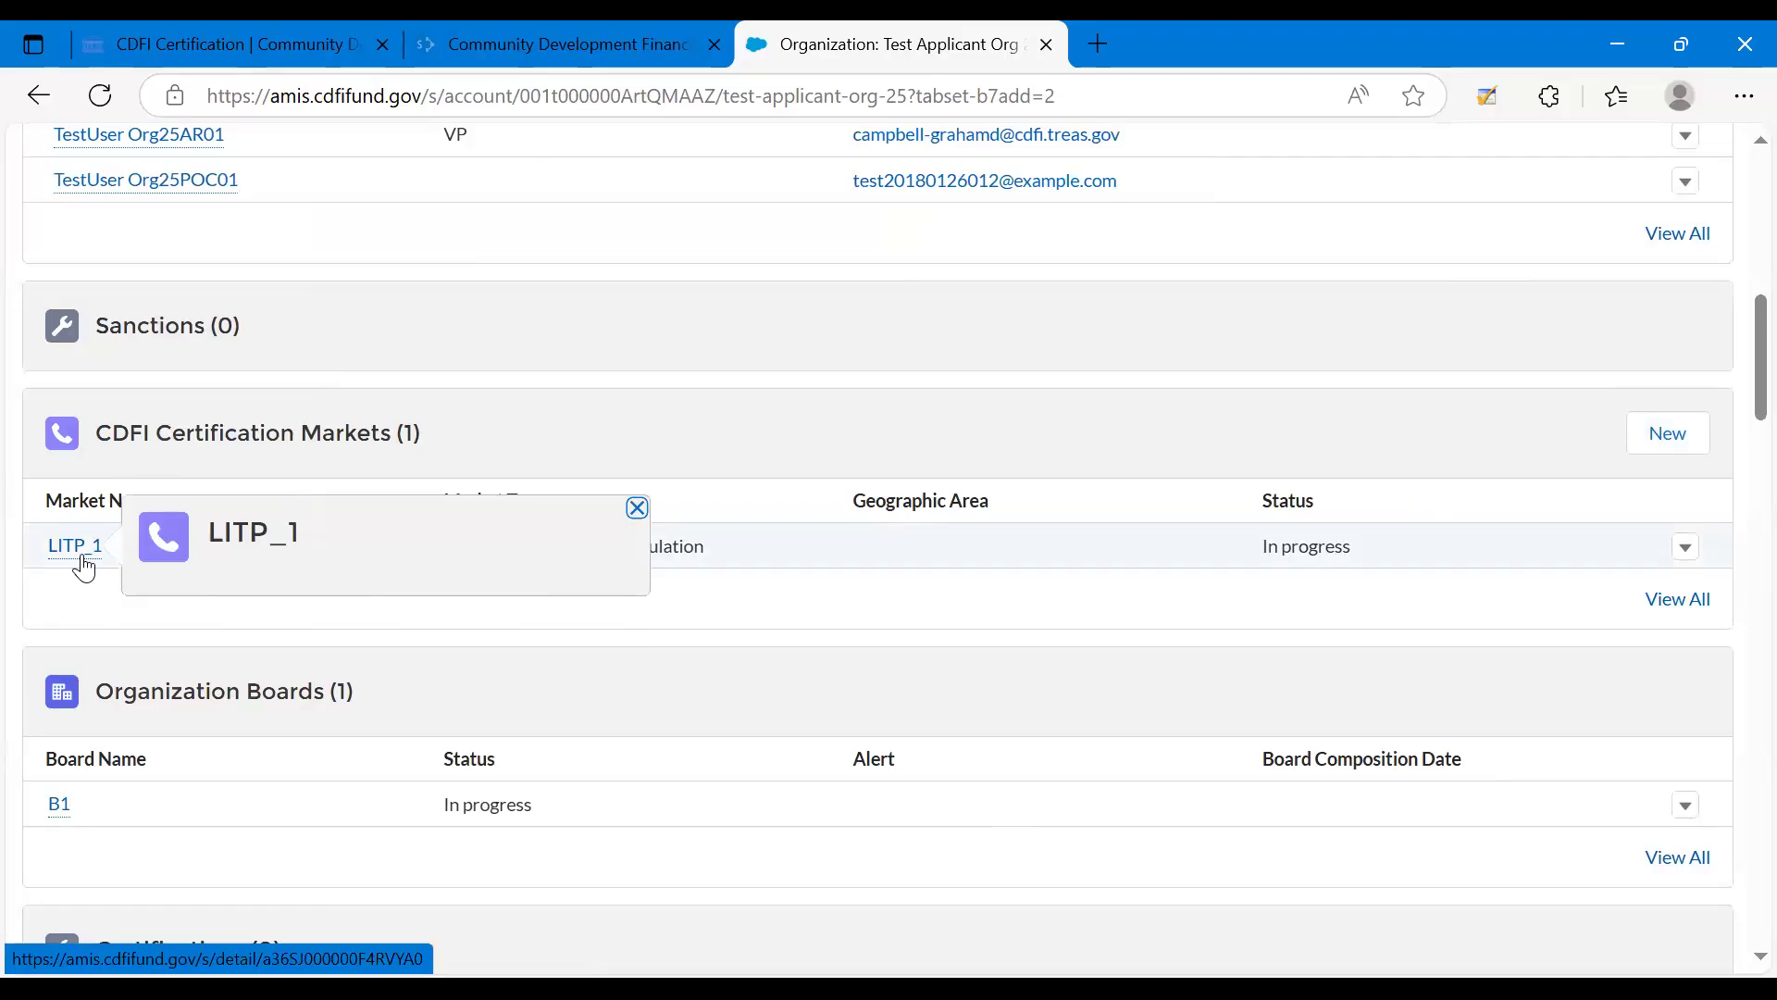
left_click(82, 557)
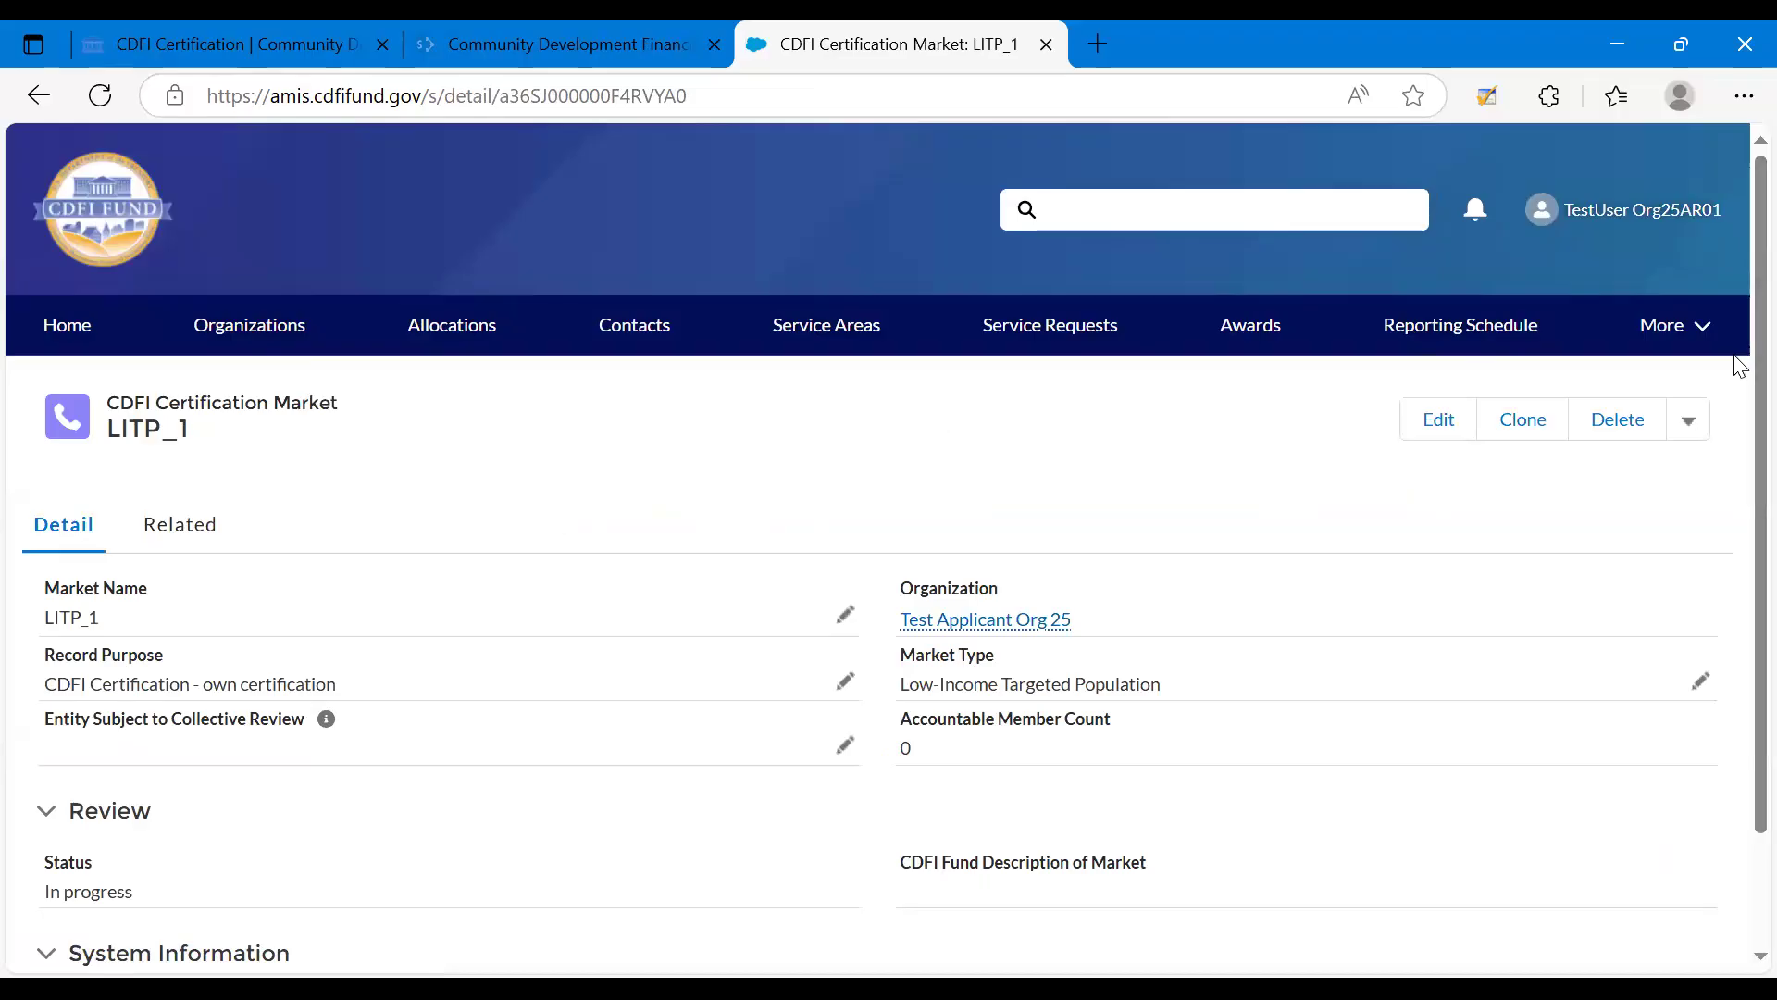
Review the LITP_1 market details and its edit form, leaving the form without saving.
scroll(1738, 374, "down", 1)
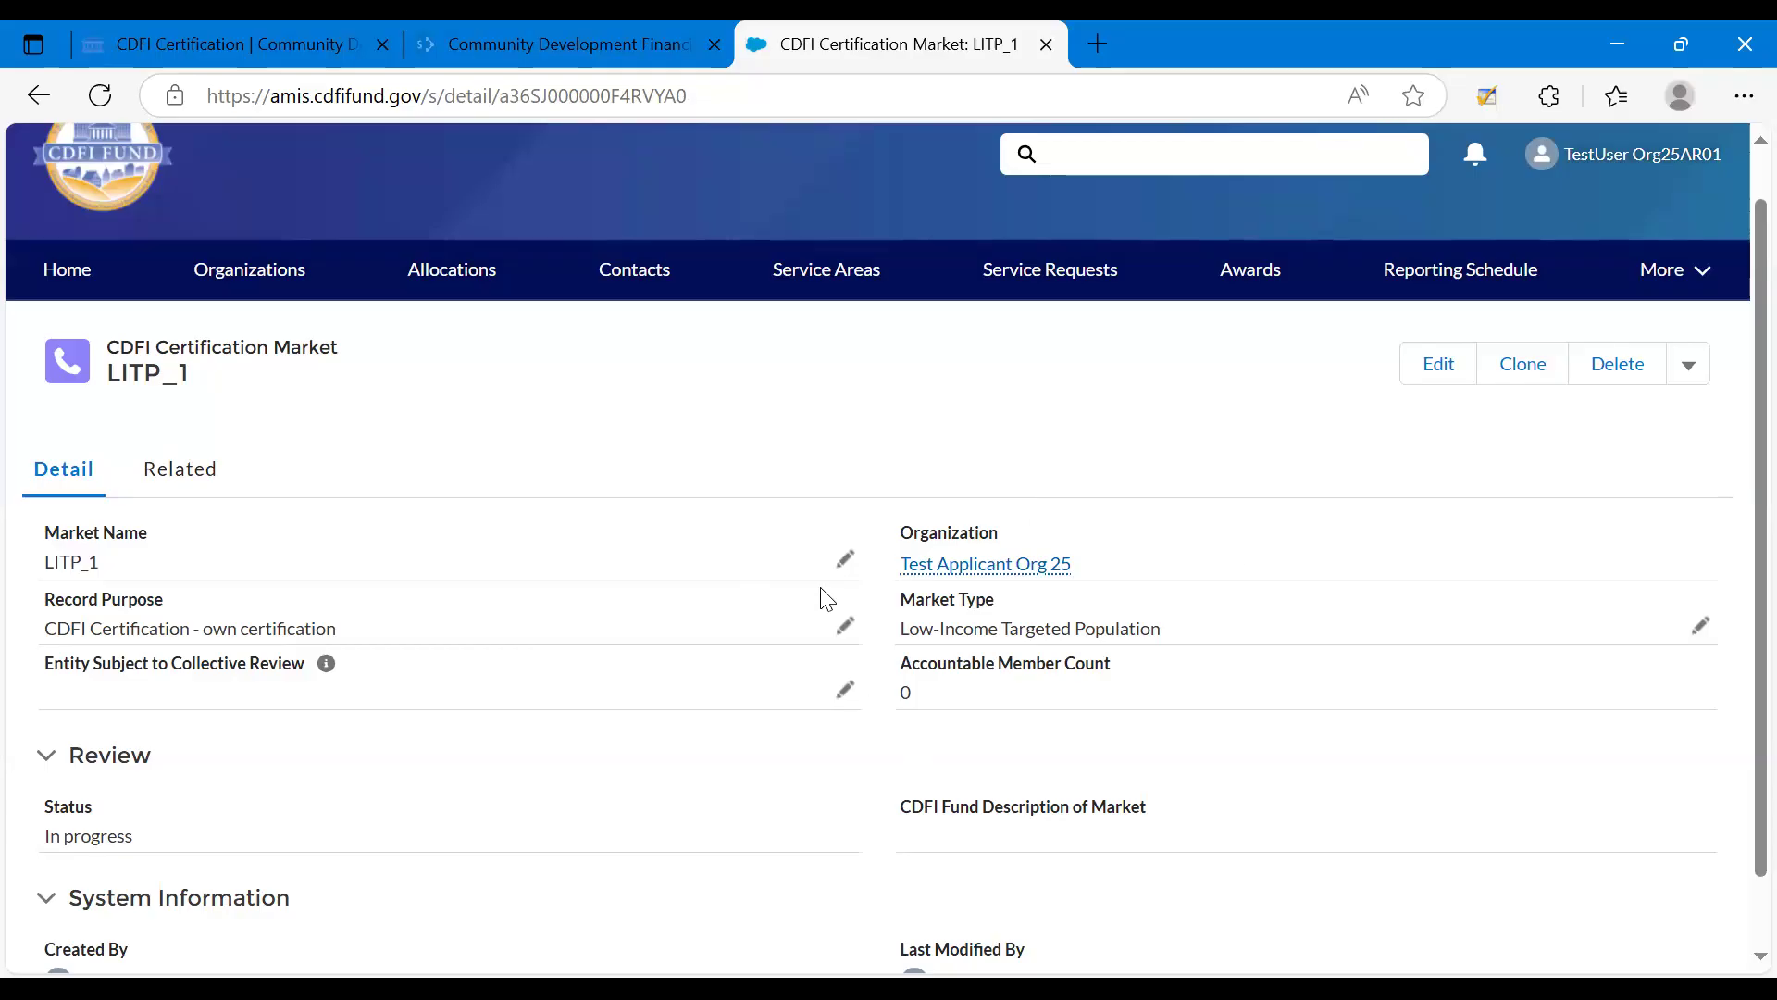
left_click(1430, 384)
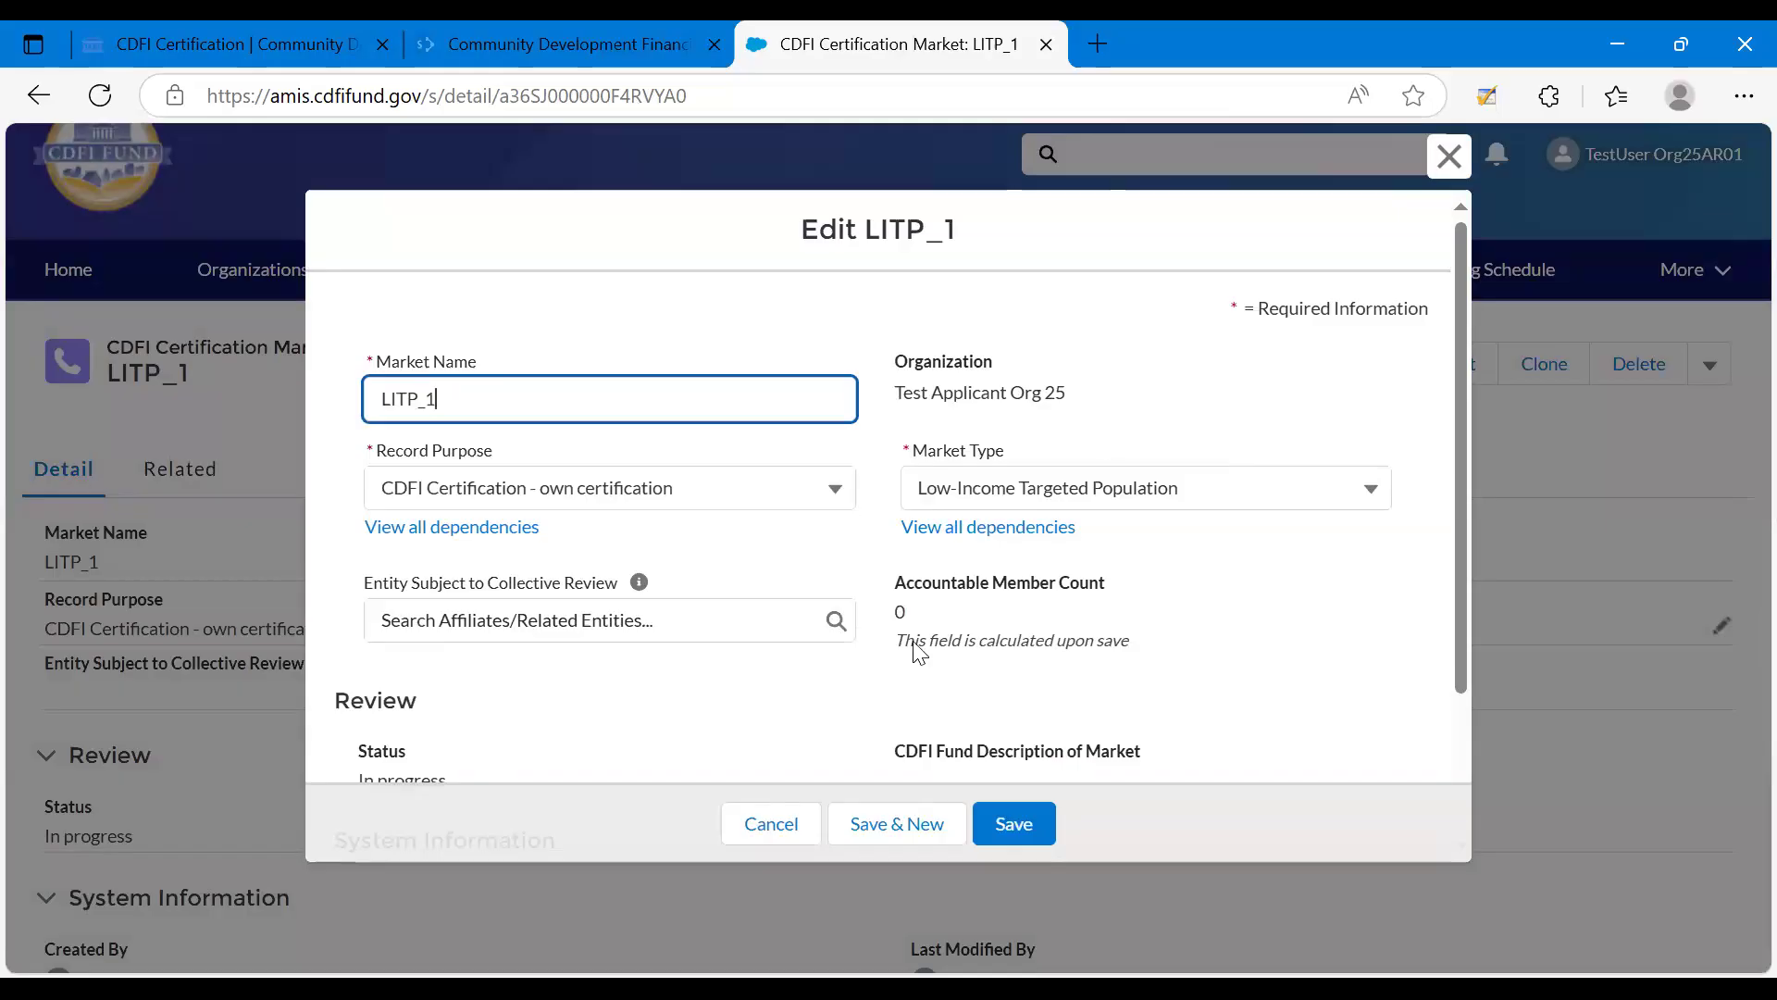
left_click(768, 837)
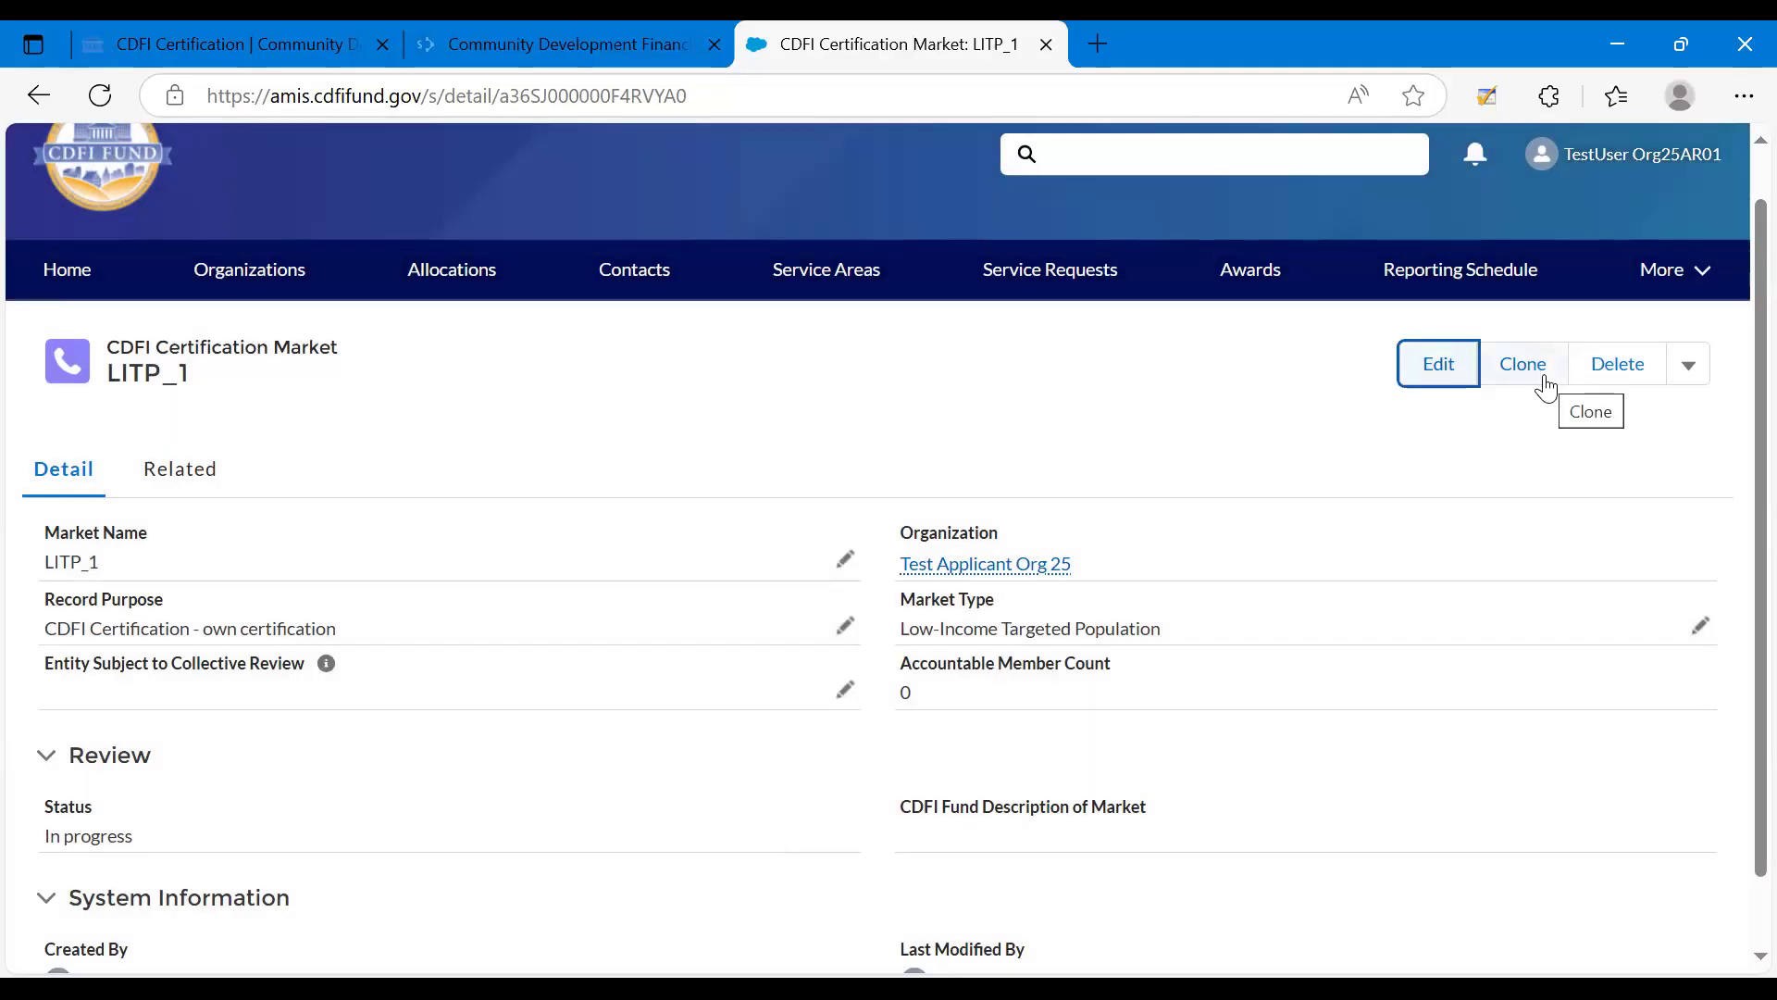
View the clone form for LITP_1 with its market type options and discard the copy.
left_click(1544, 374)
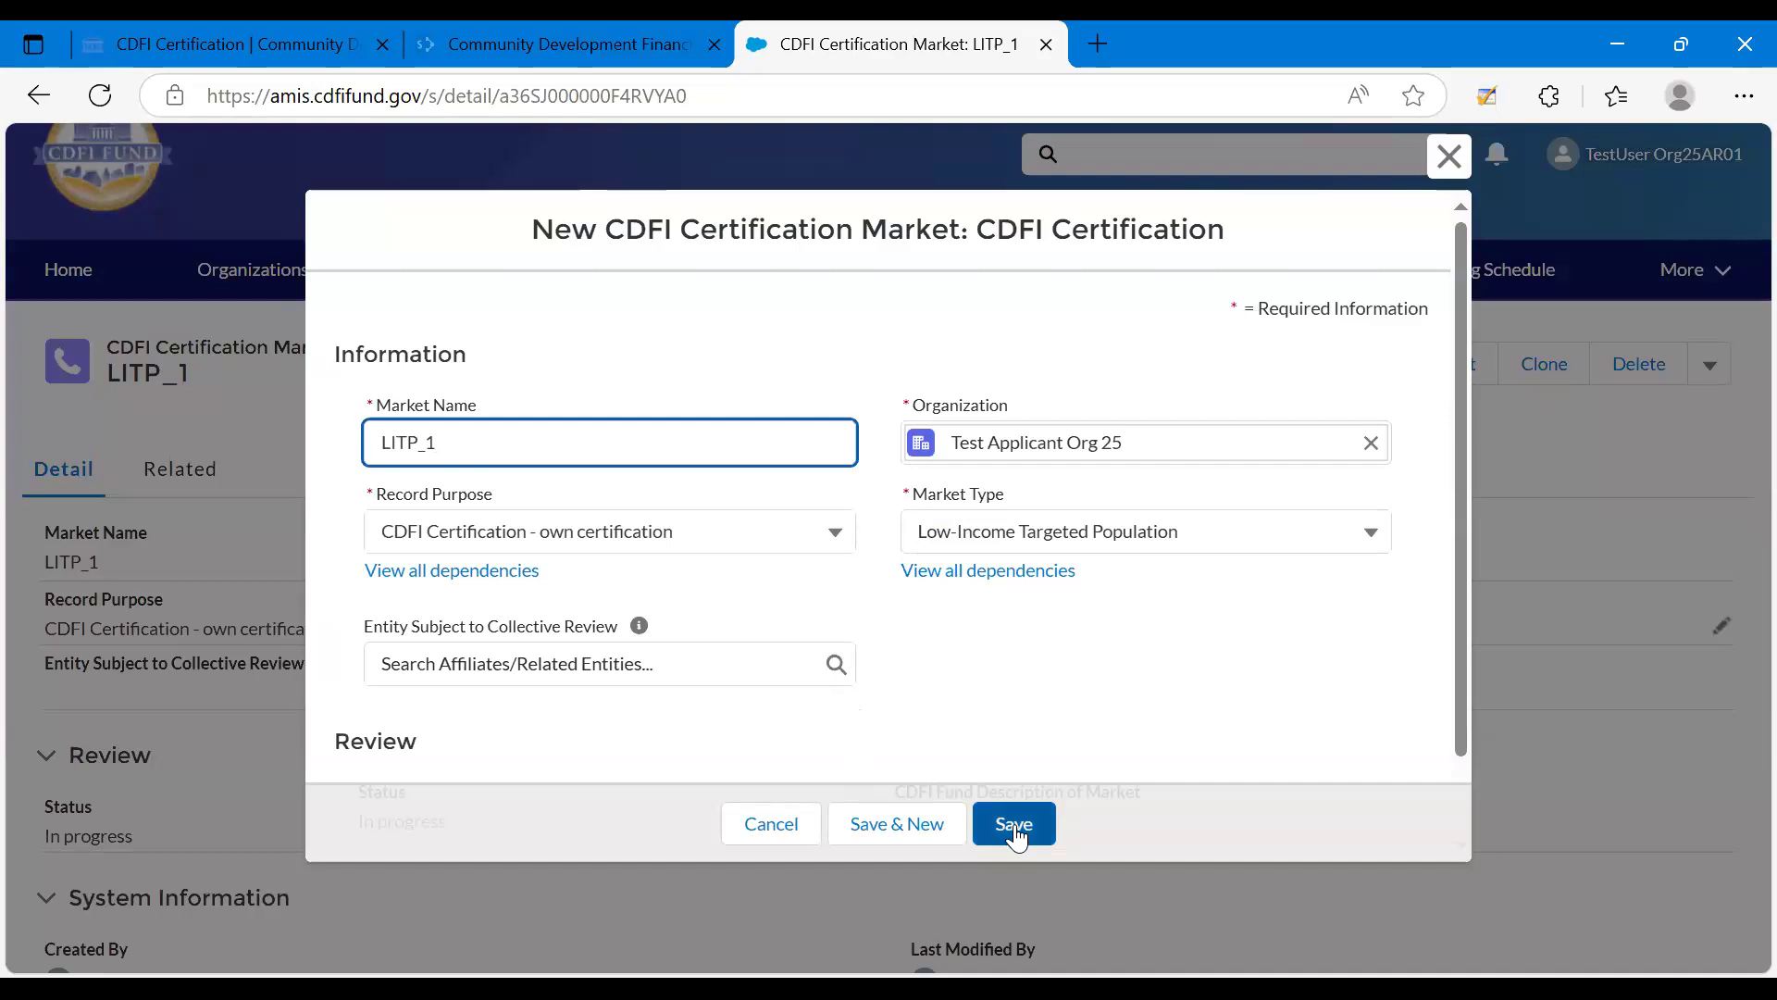
left_click(1182, 546)
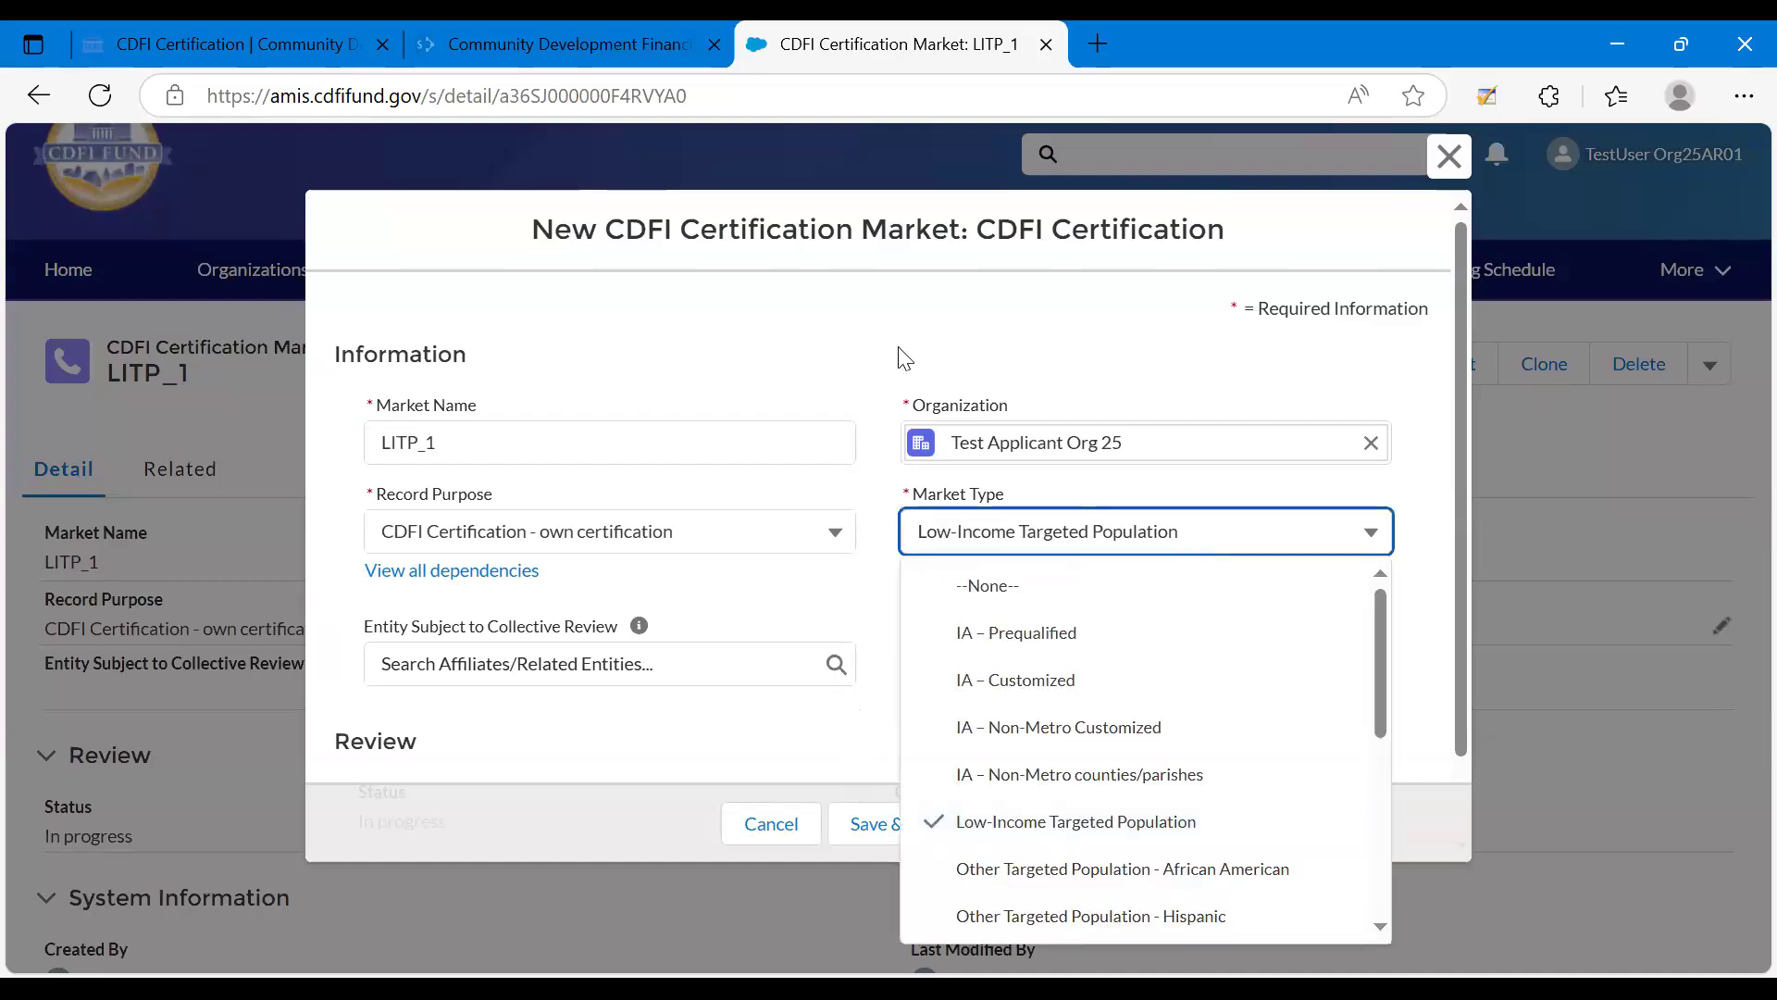
left_click(1447, 157)
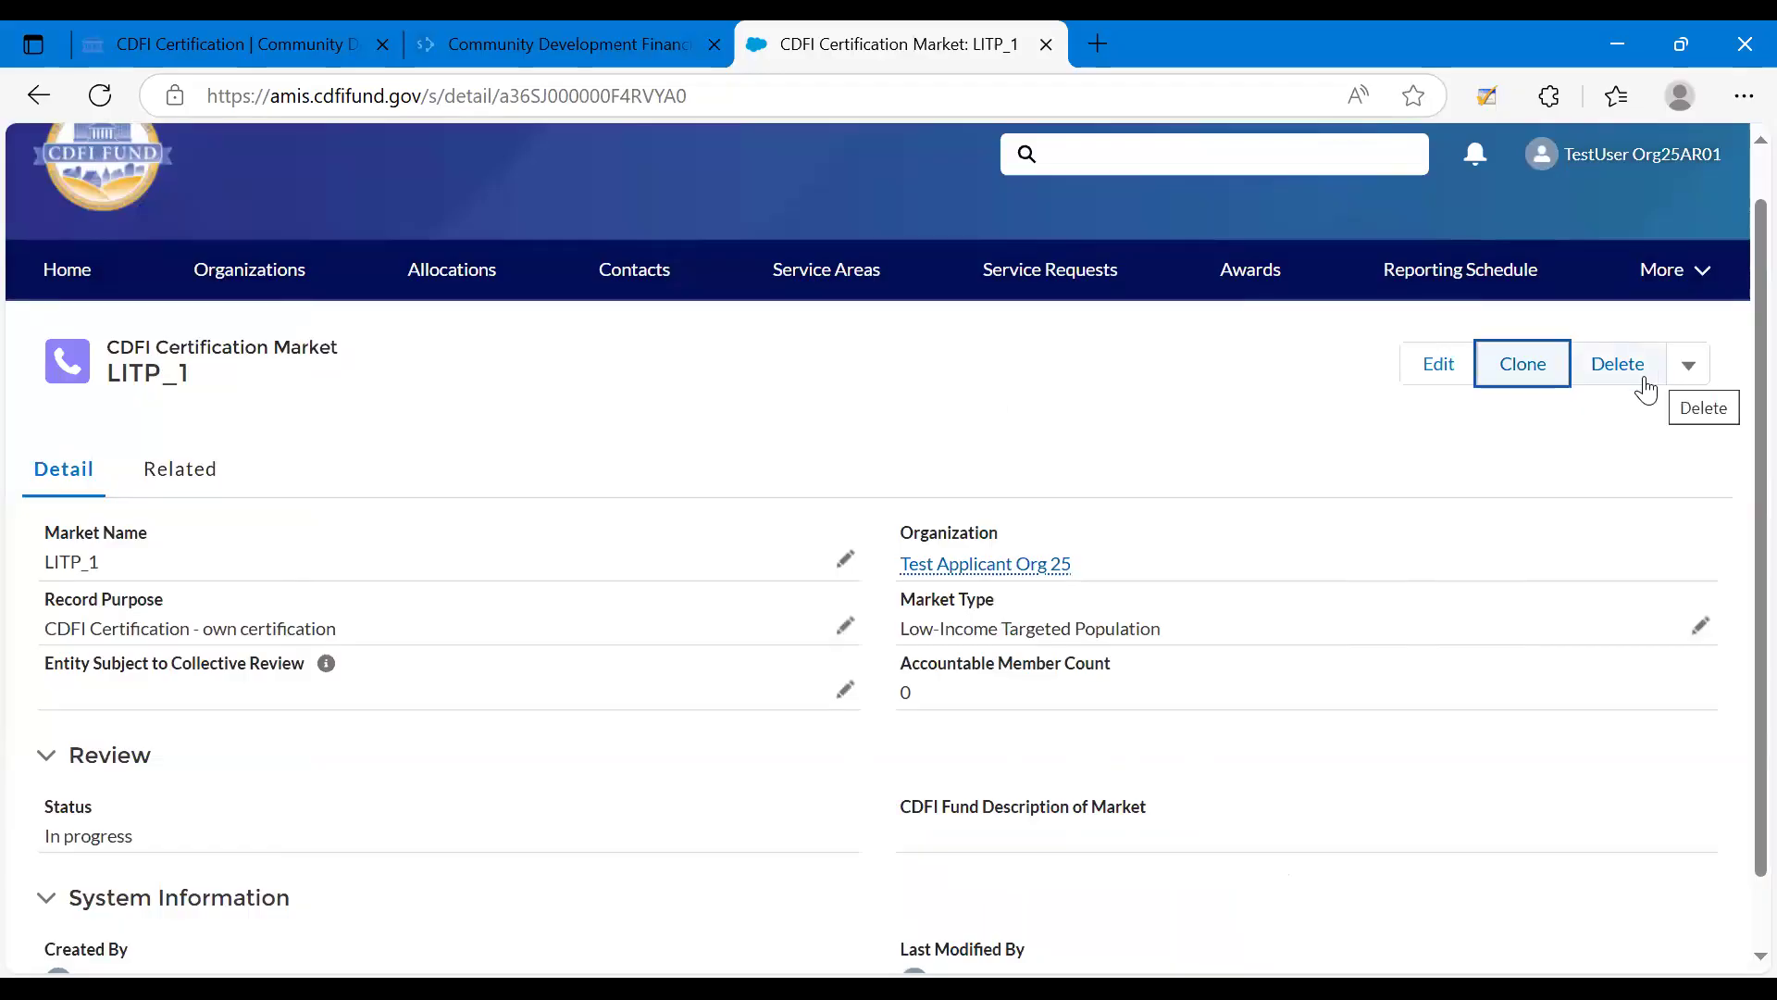
View the additional actions available for the LITP_1 market record and switch to the presentation slides.
left_click(1689, 378)
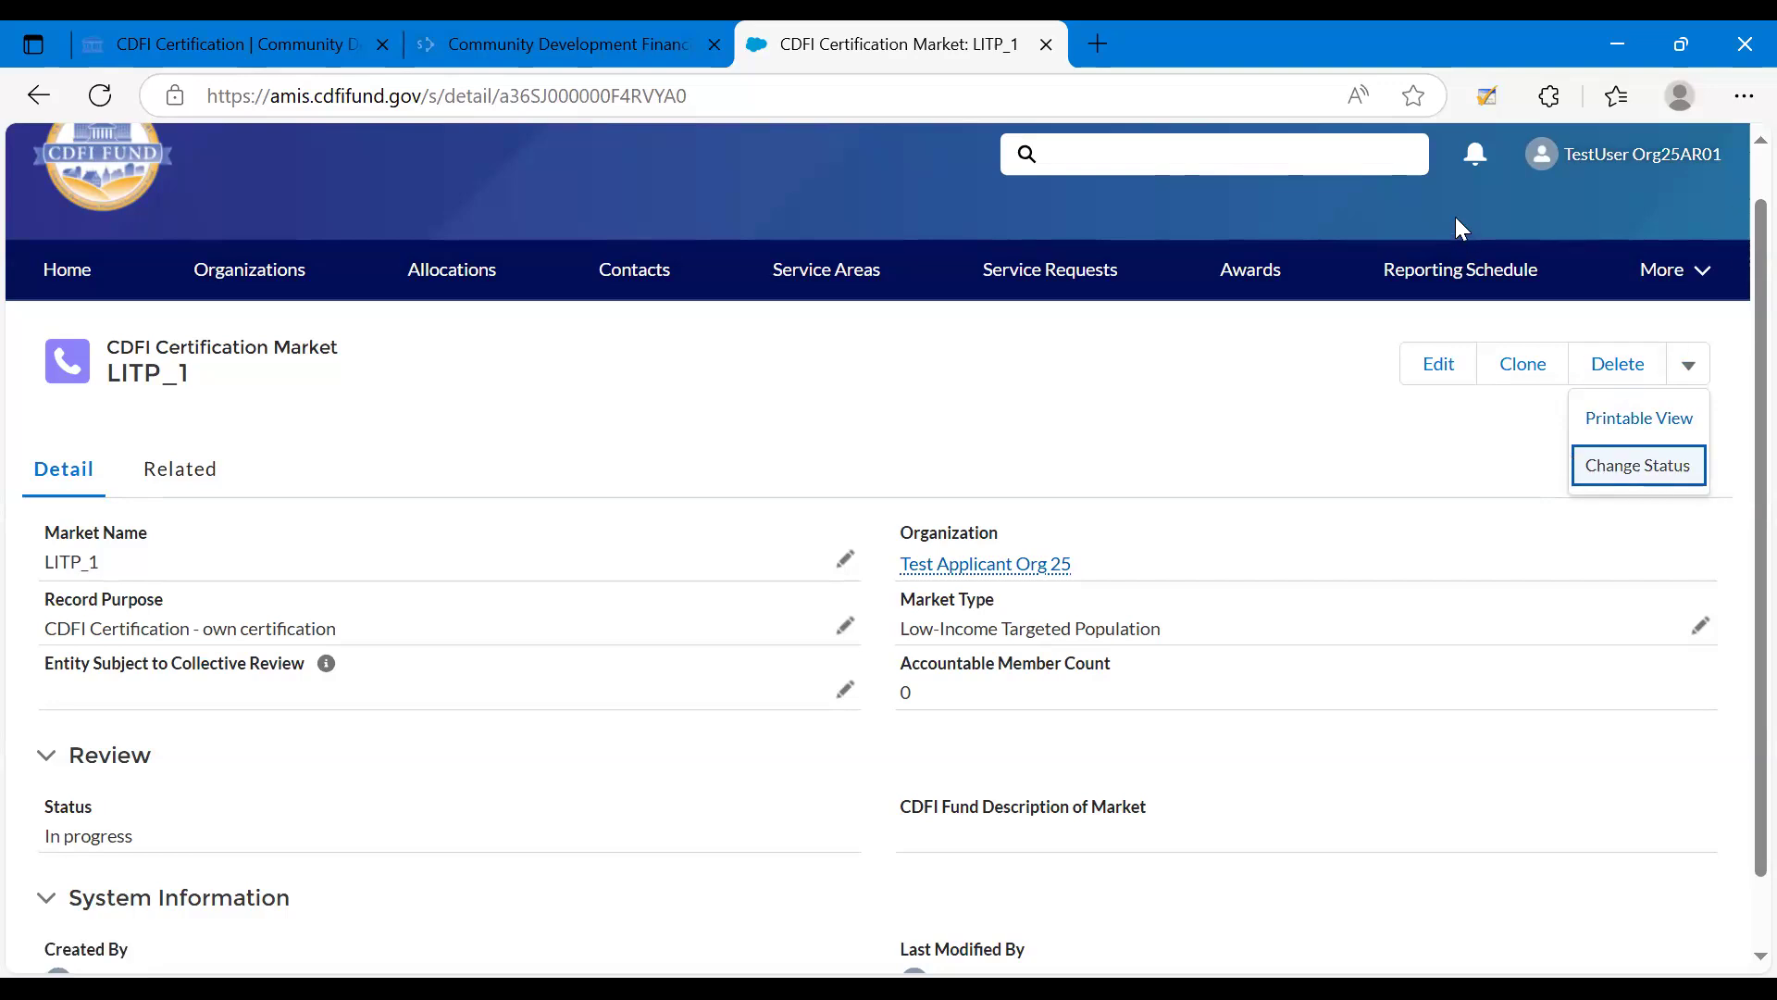
key("alt+Tab")
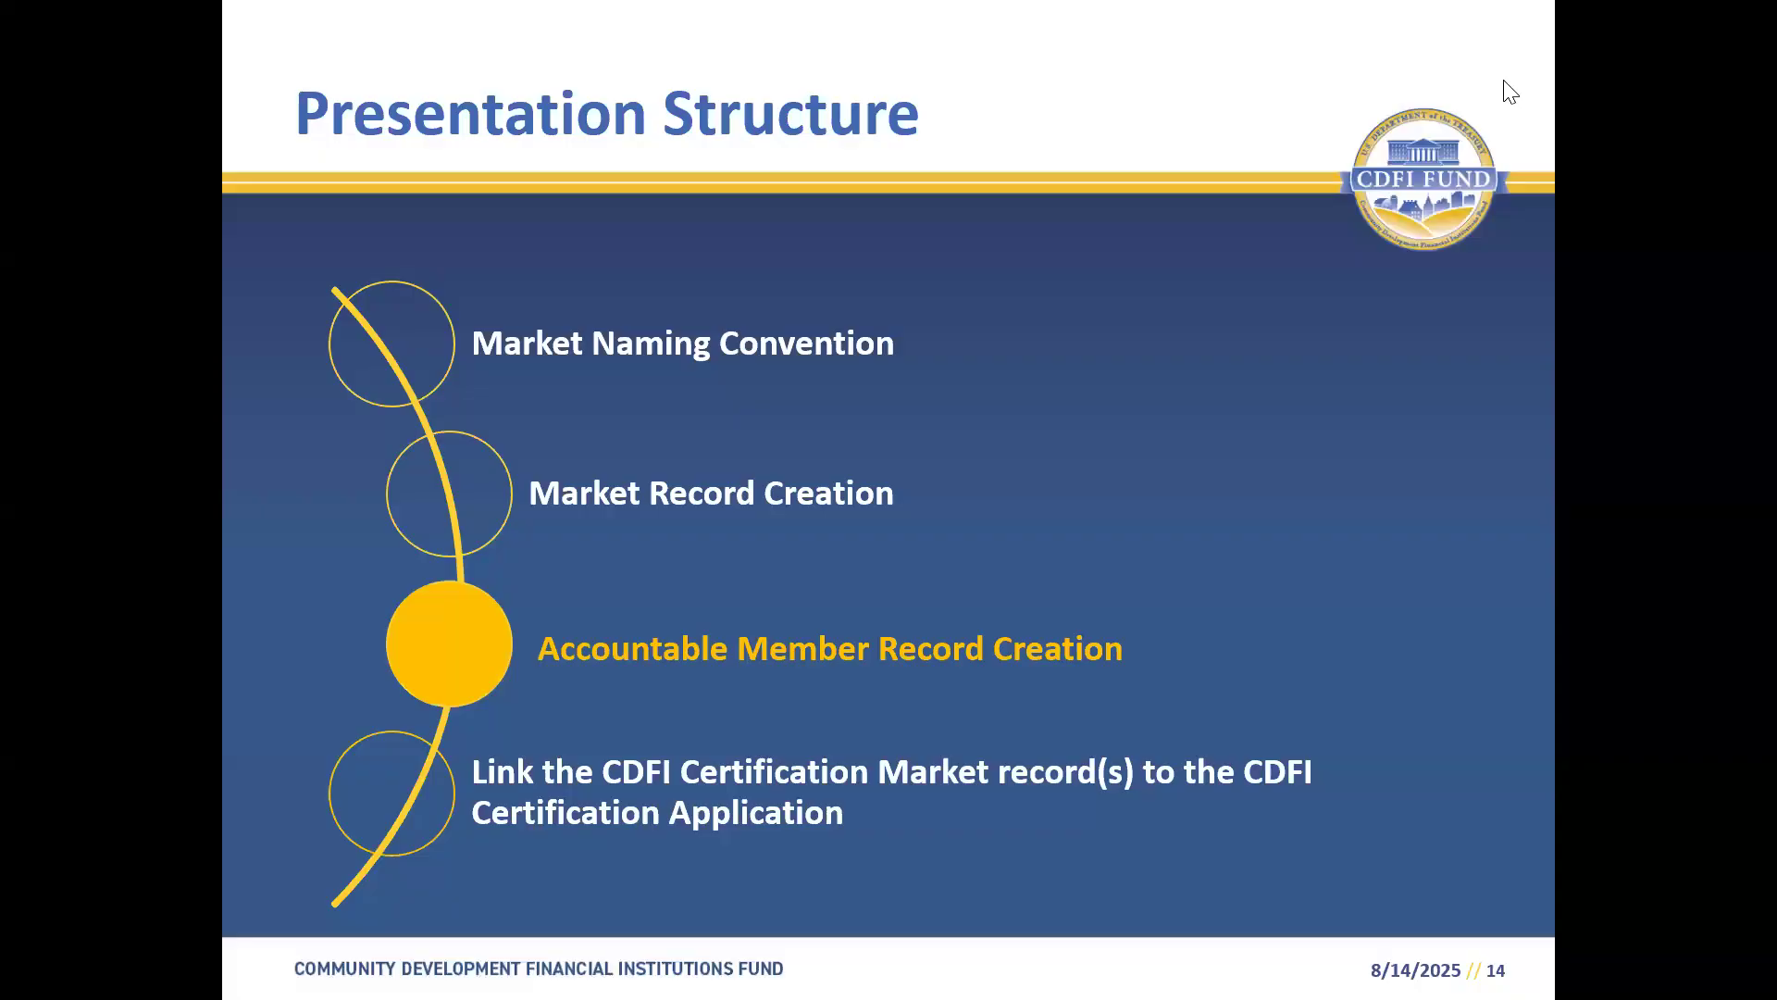
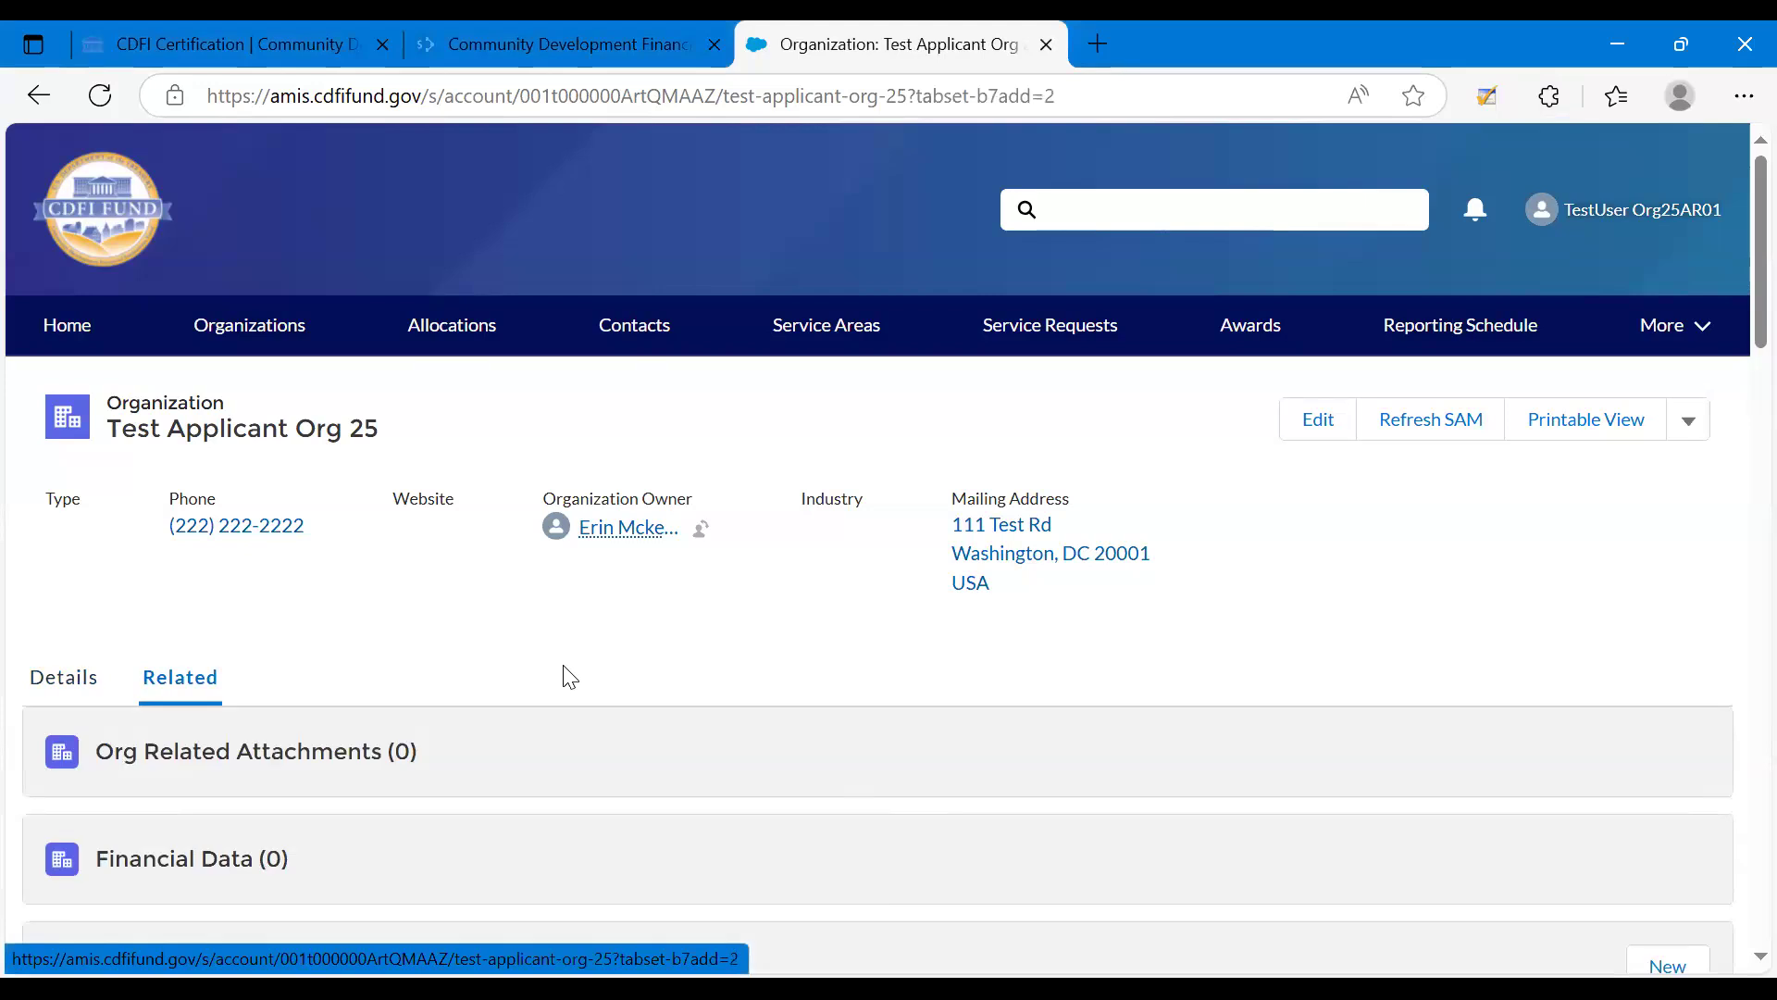
Open the organization's board B1 and the first member in its related list of board members.
scroll(385, 679, "down", 1)
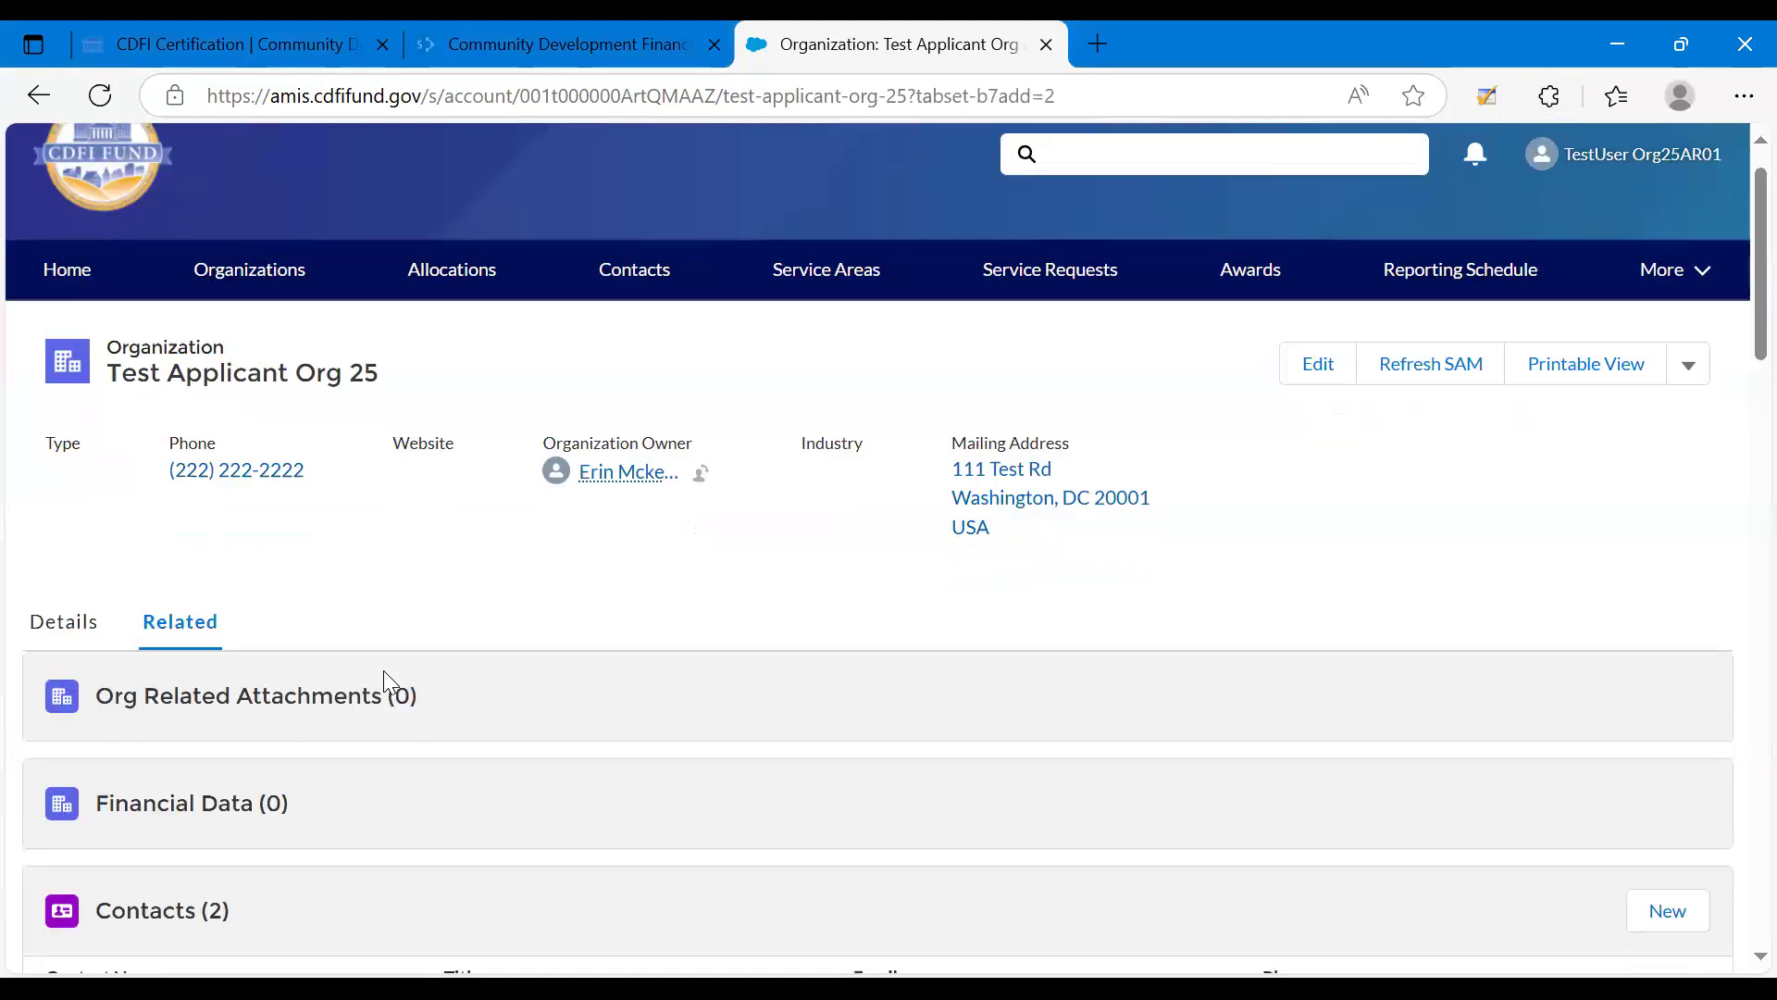
scroll(388, 682, "down", 5)
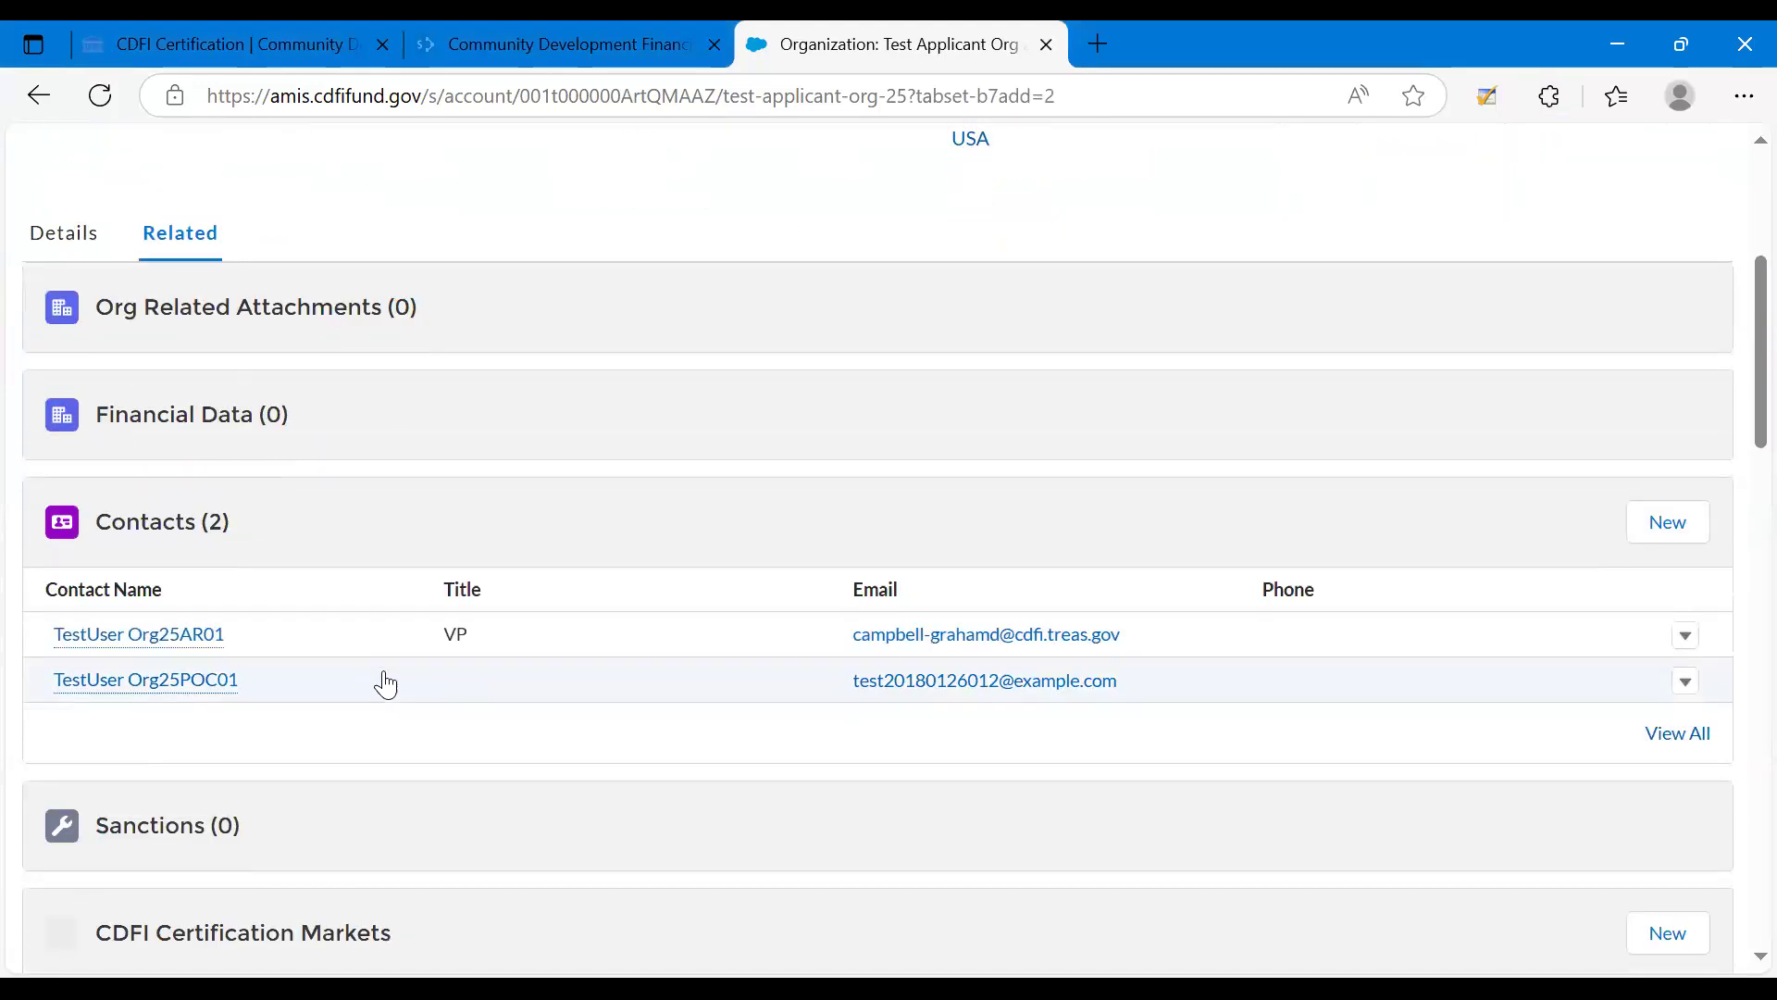
scroll(385, 682, "down", 5)
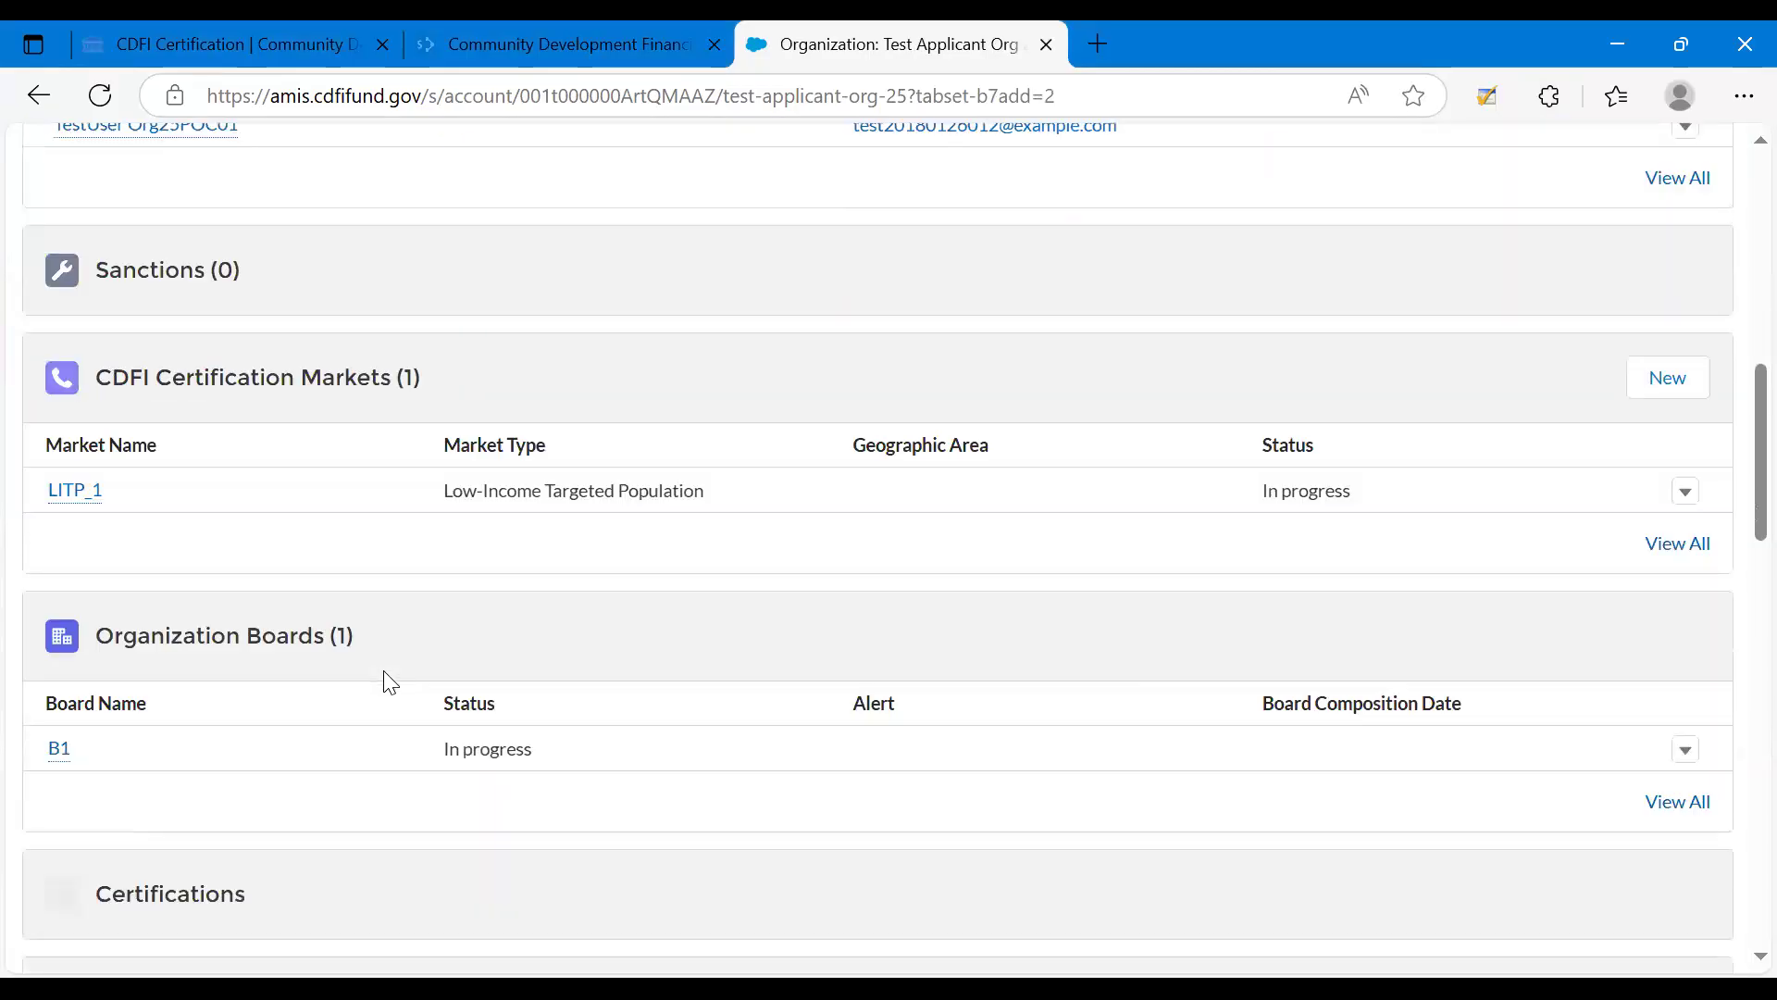
scroll(387, 683, "down", 1)
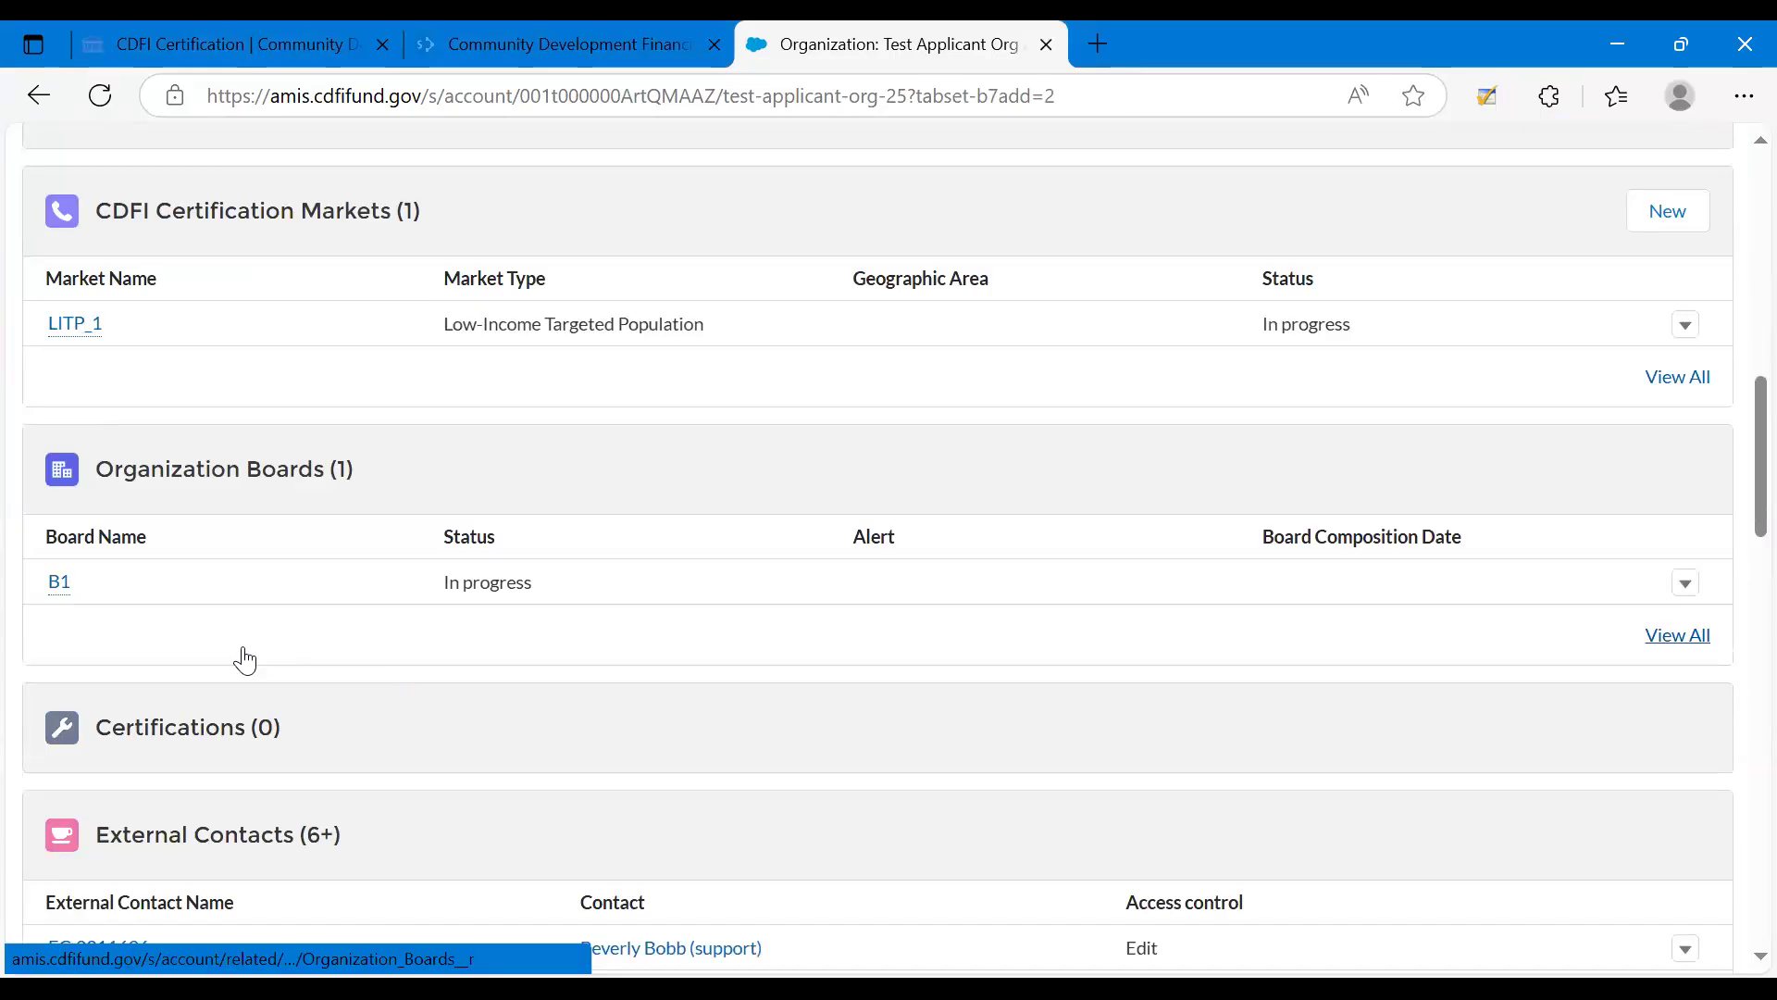
mouse_move(59, 597)
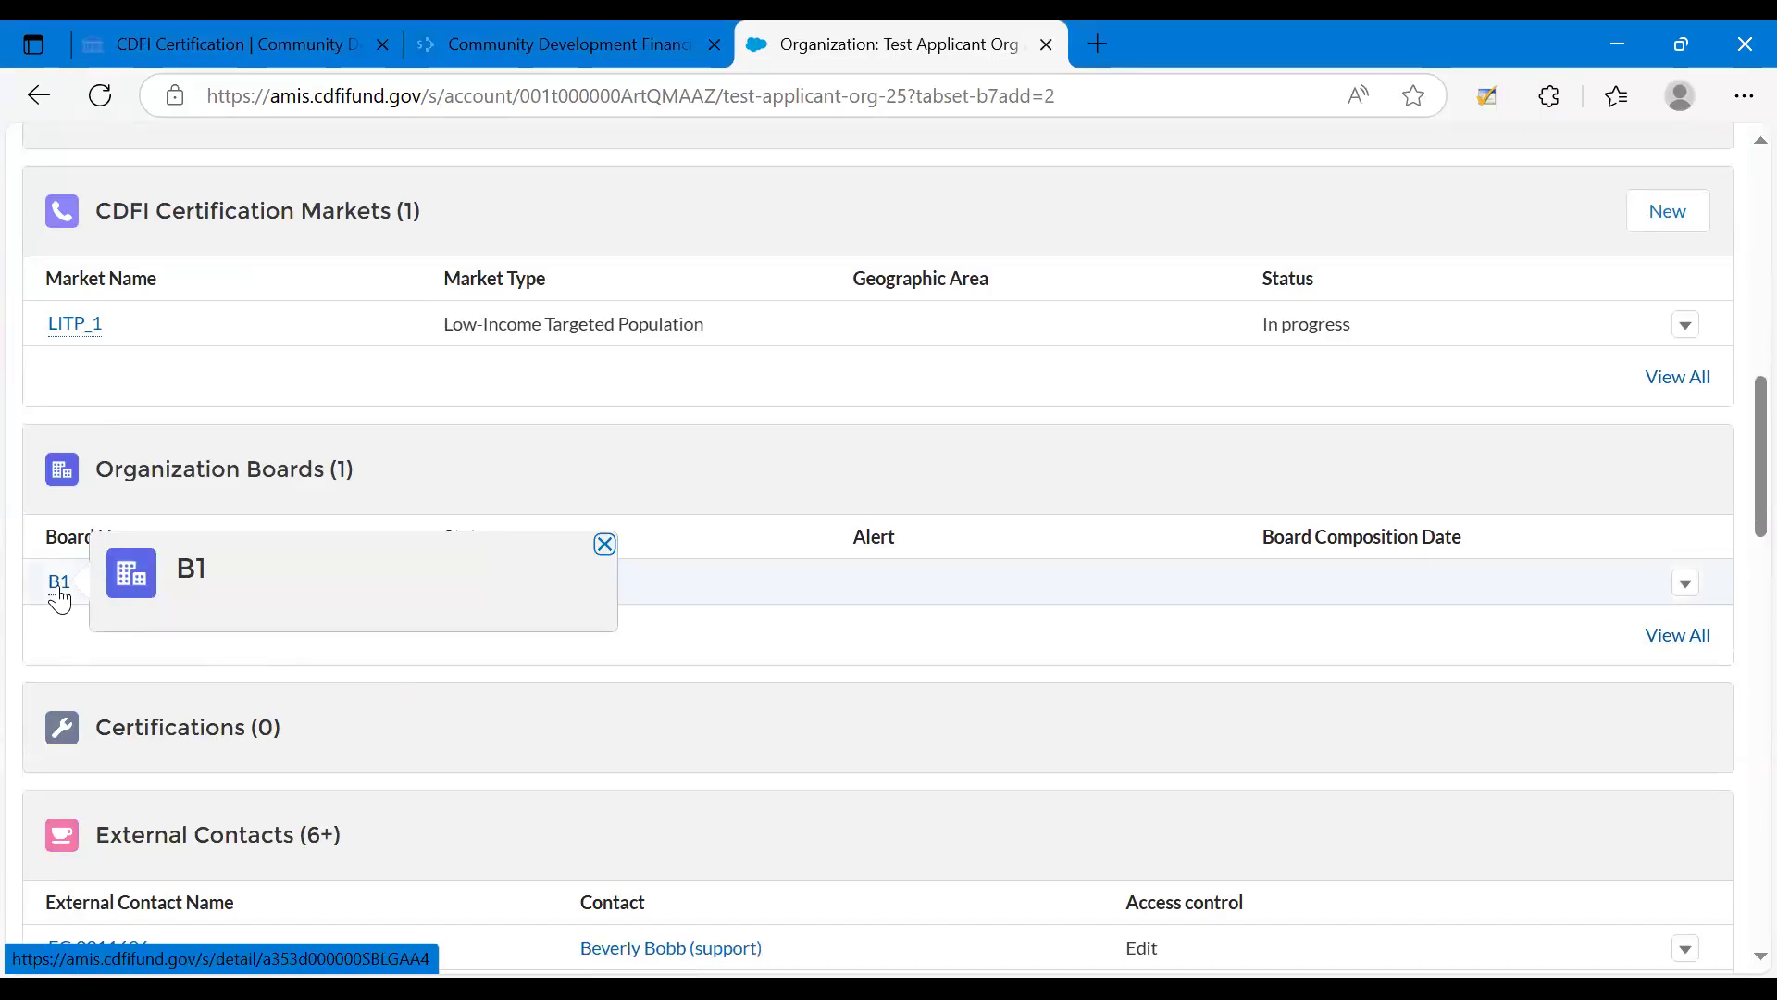
left_click(59, 583)
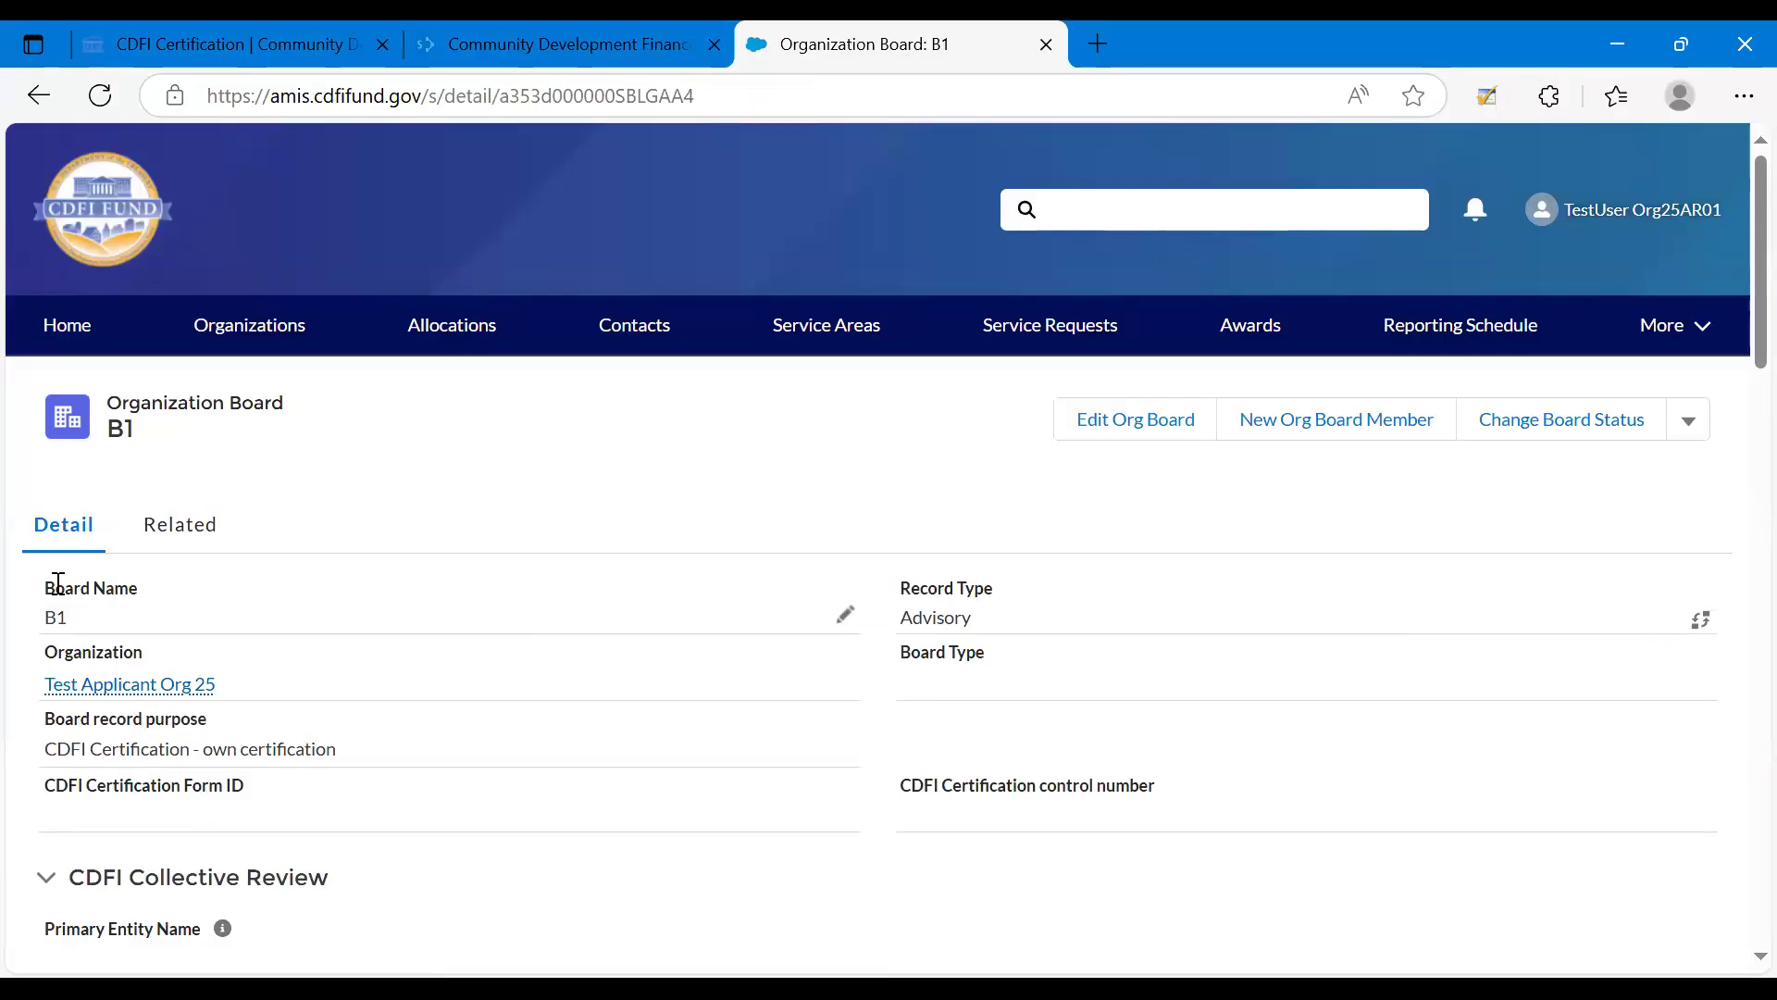
left_click(182, 527)
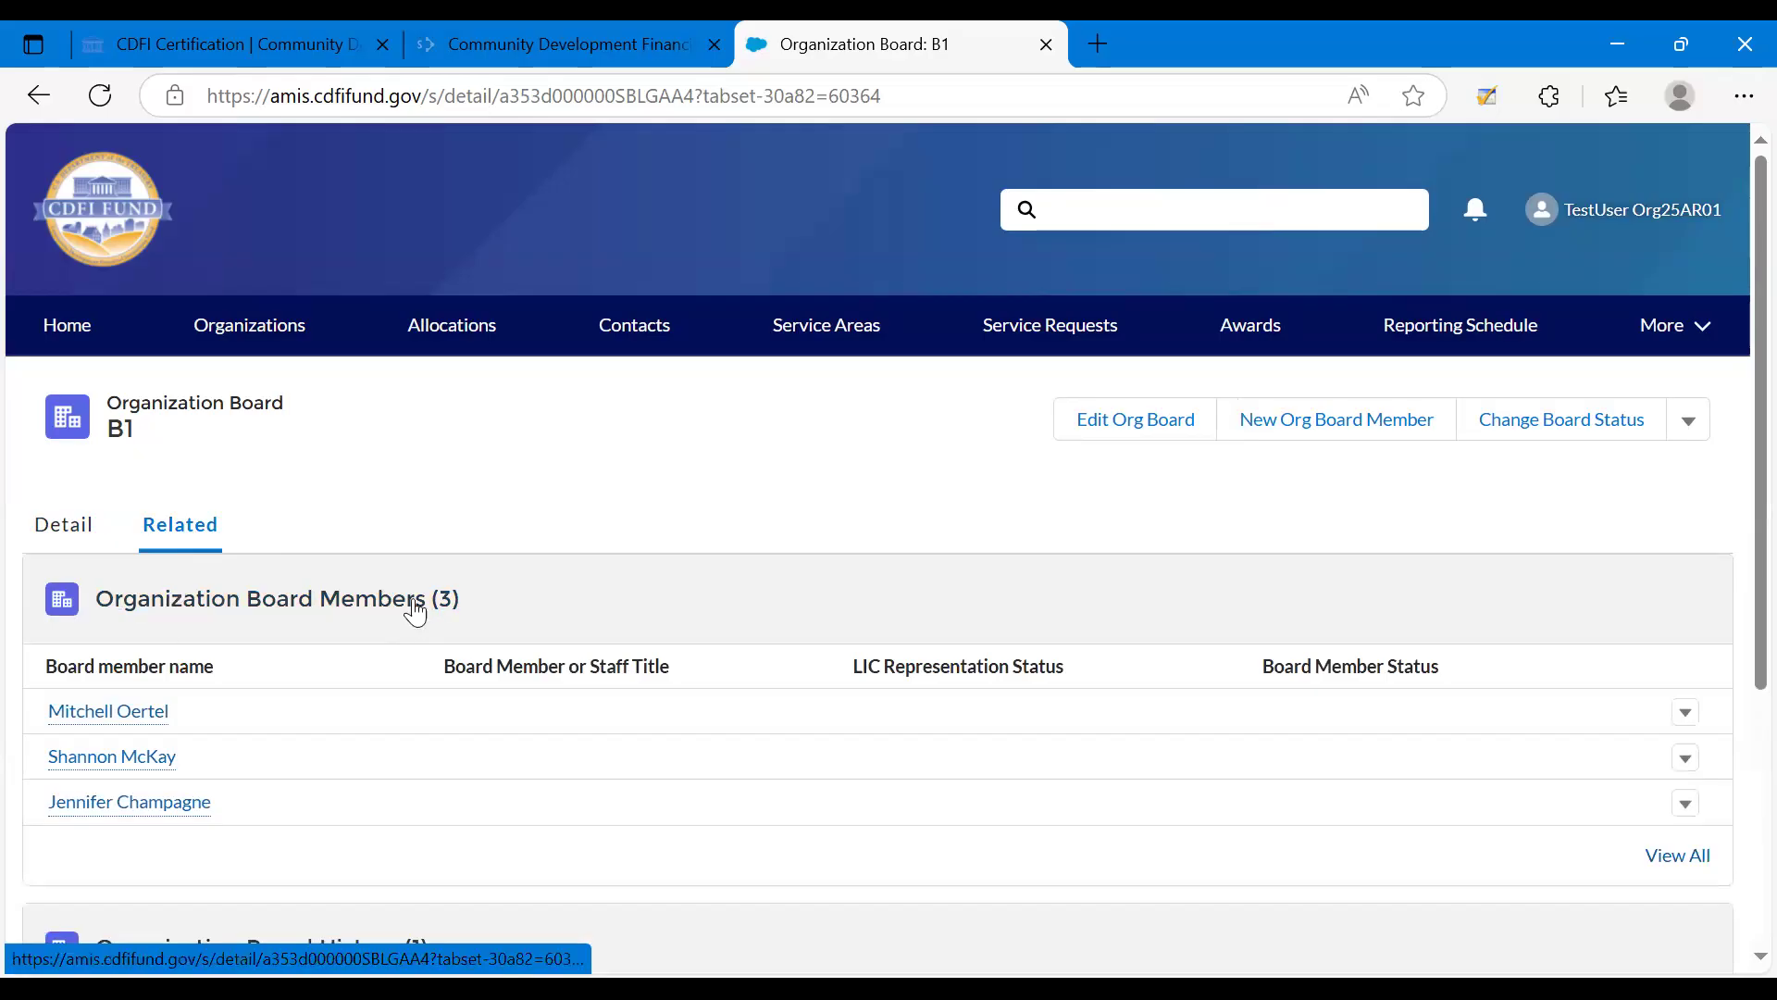
left_click(108, 714)
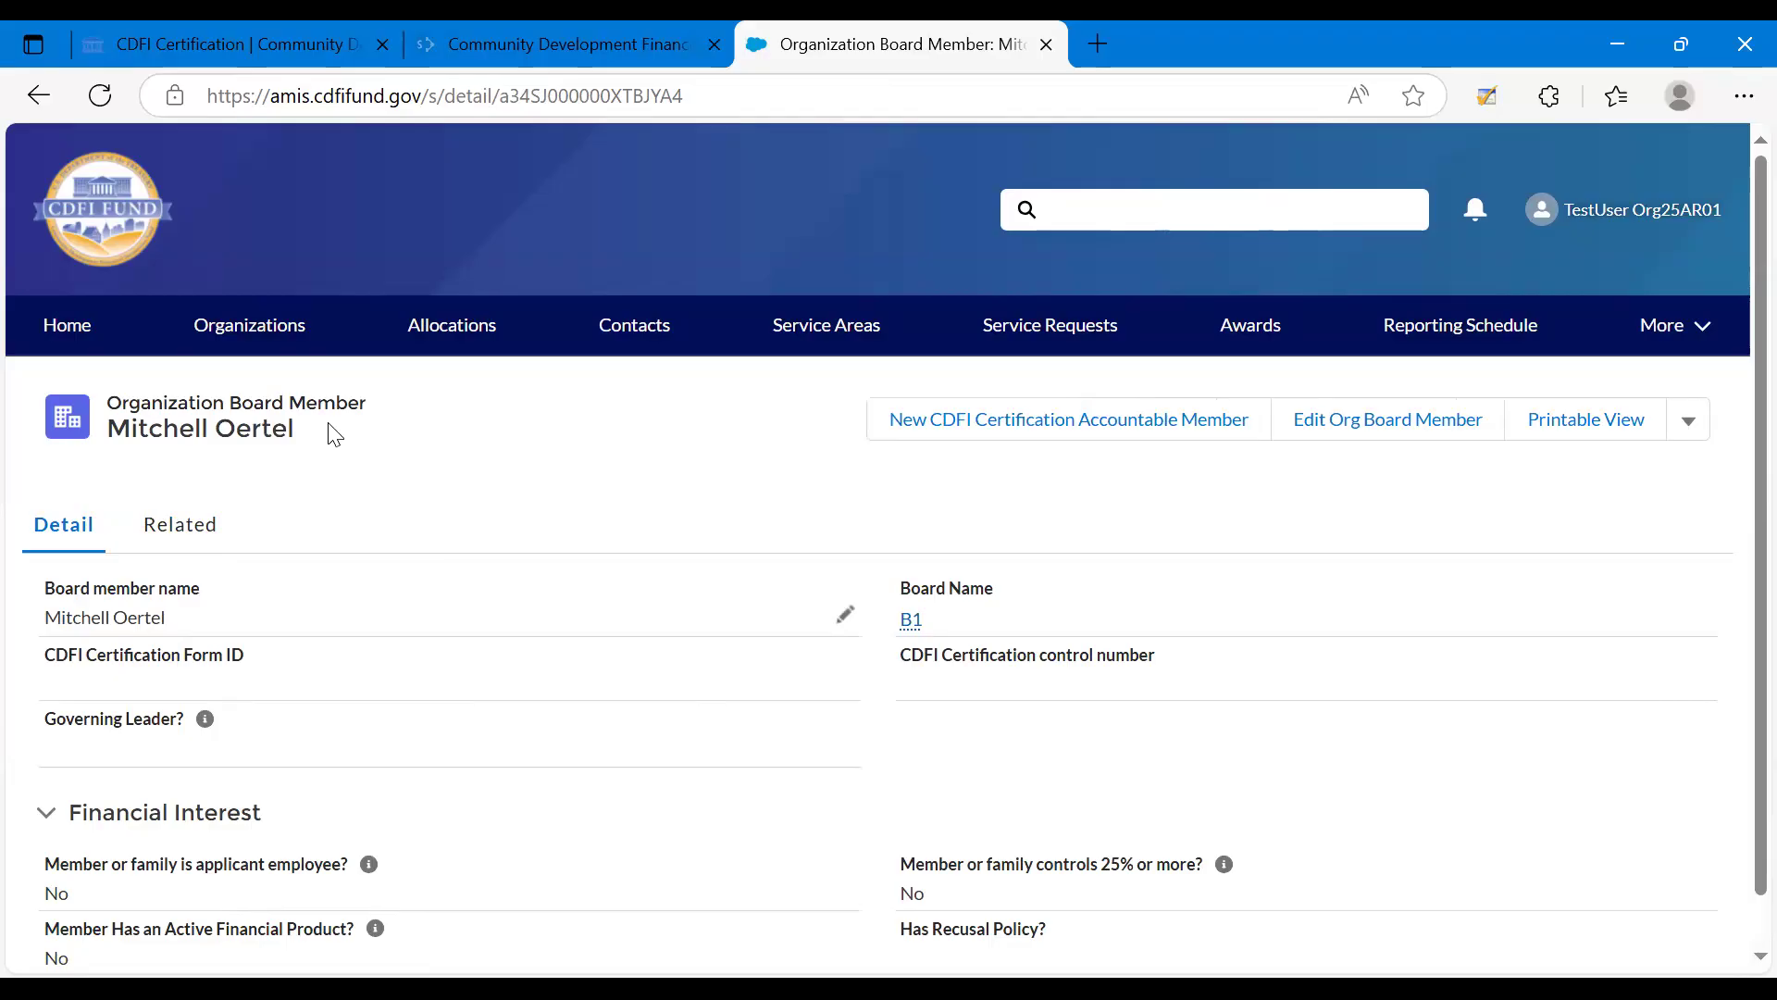
Start a new CDFI Certification Accountable Member for this board member, searching for "Litp" and choosing LITP_1 as the target market.
left_click(961, 424)
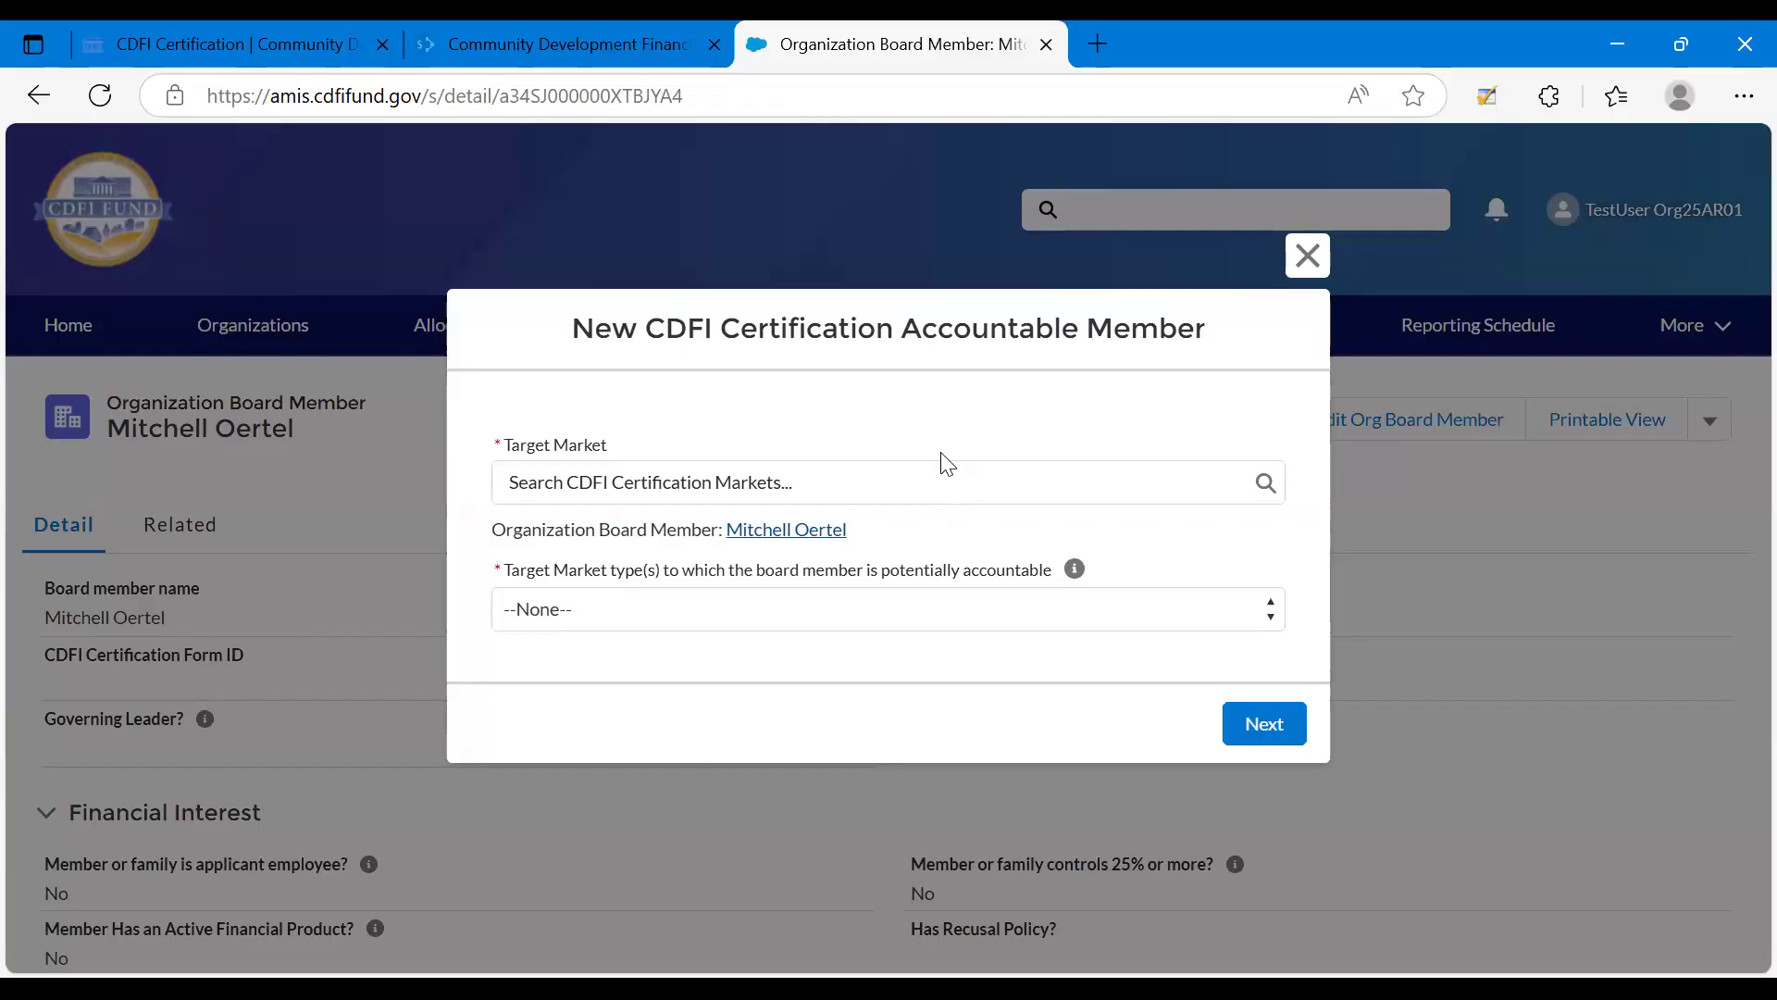
left_click(618, 481)
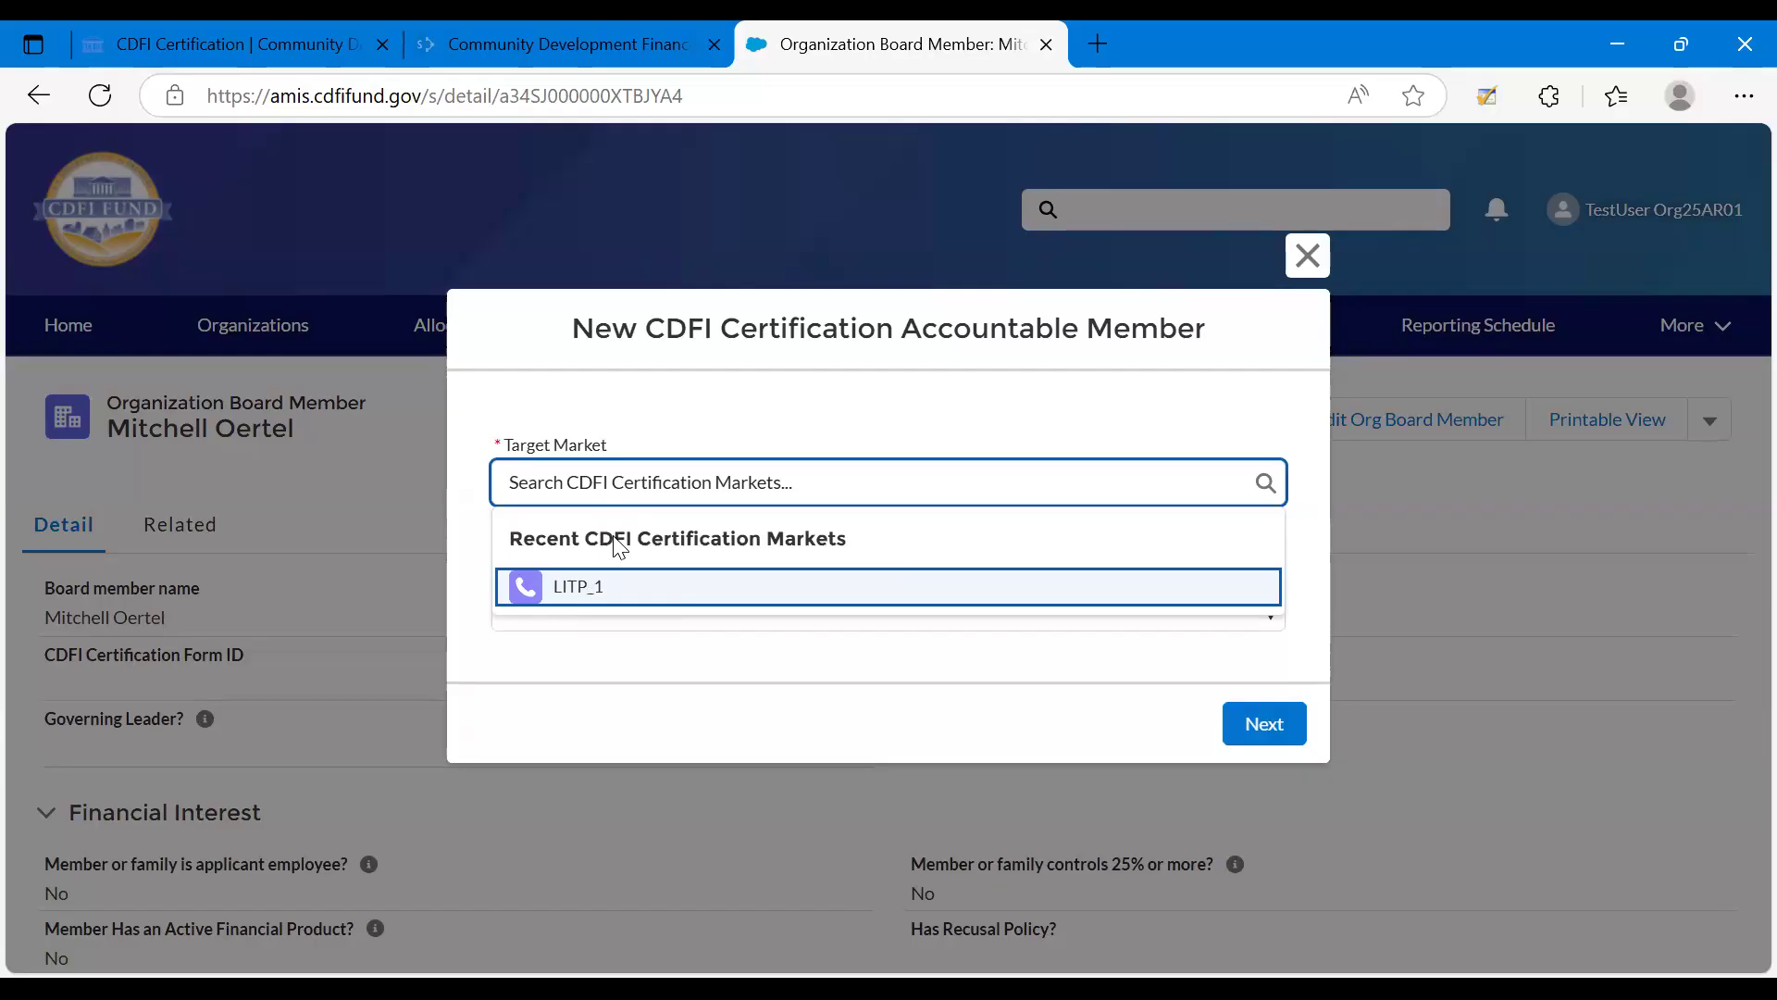
type("Li")
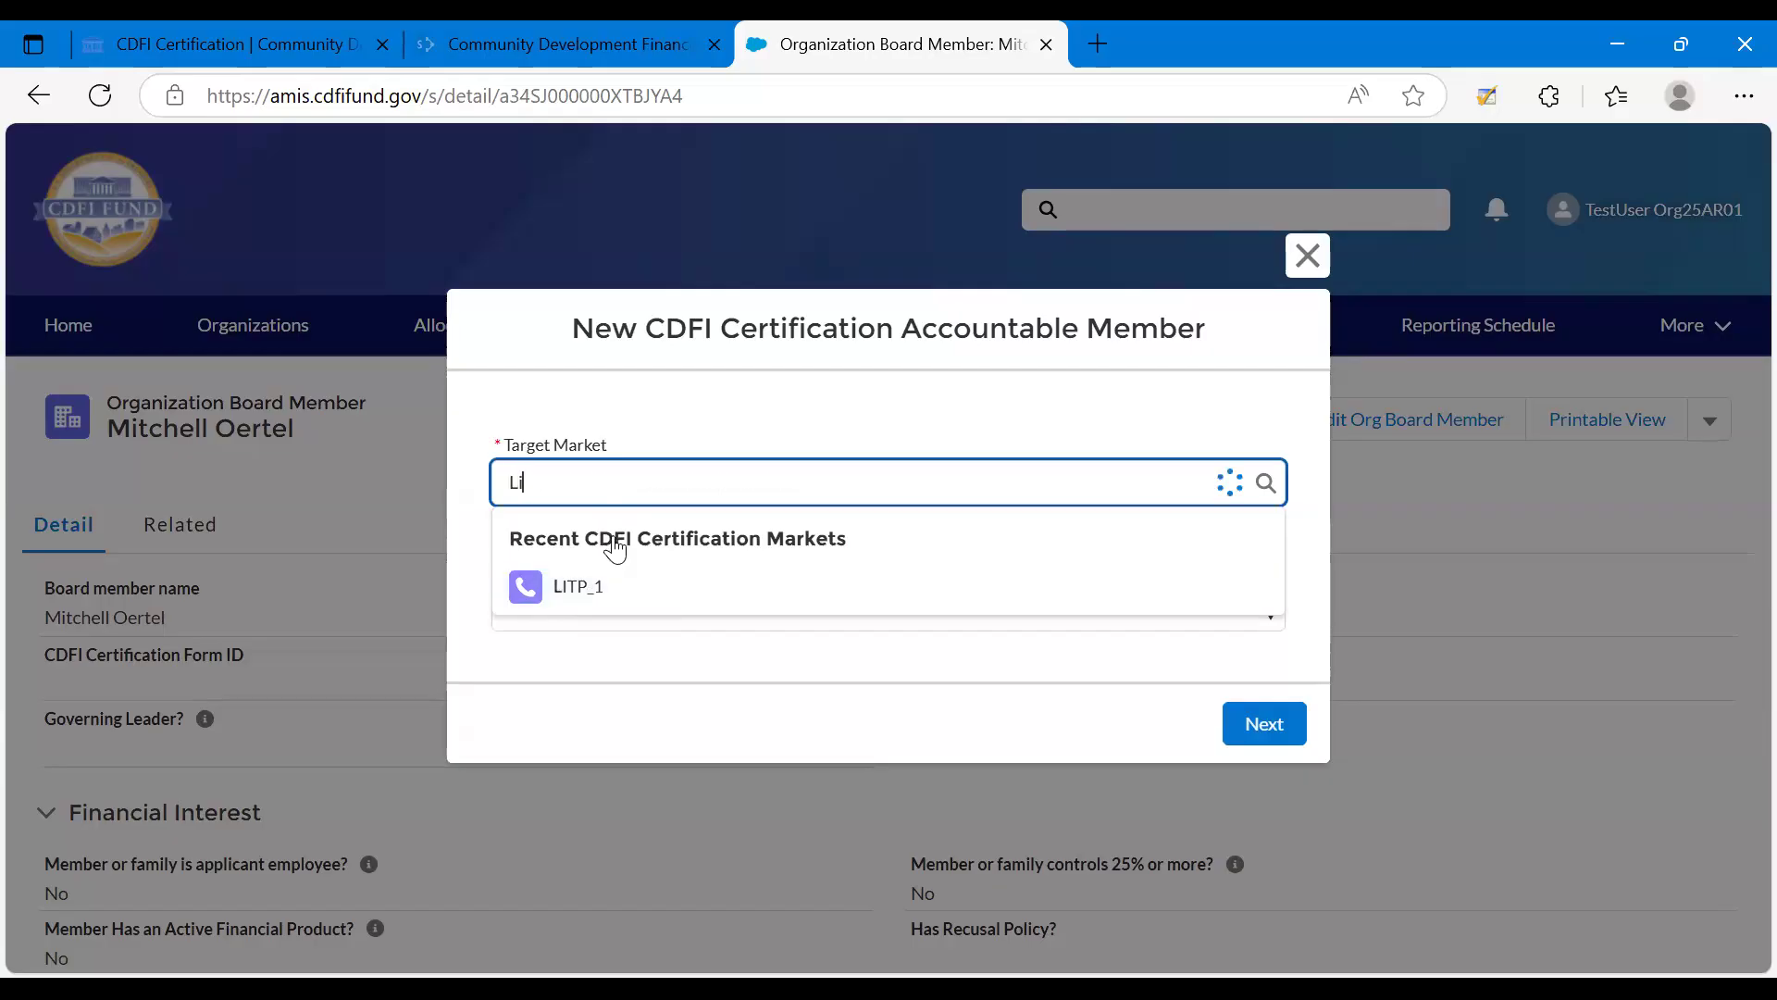
type("tp")
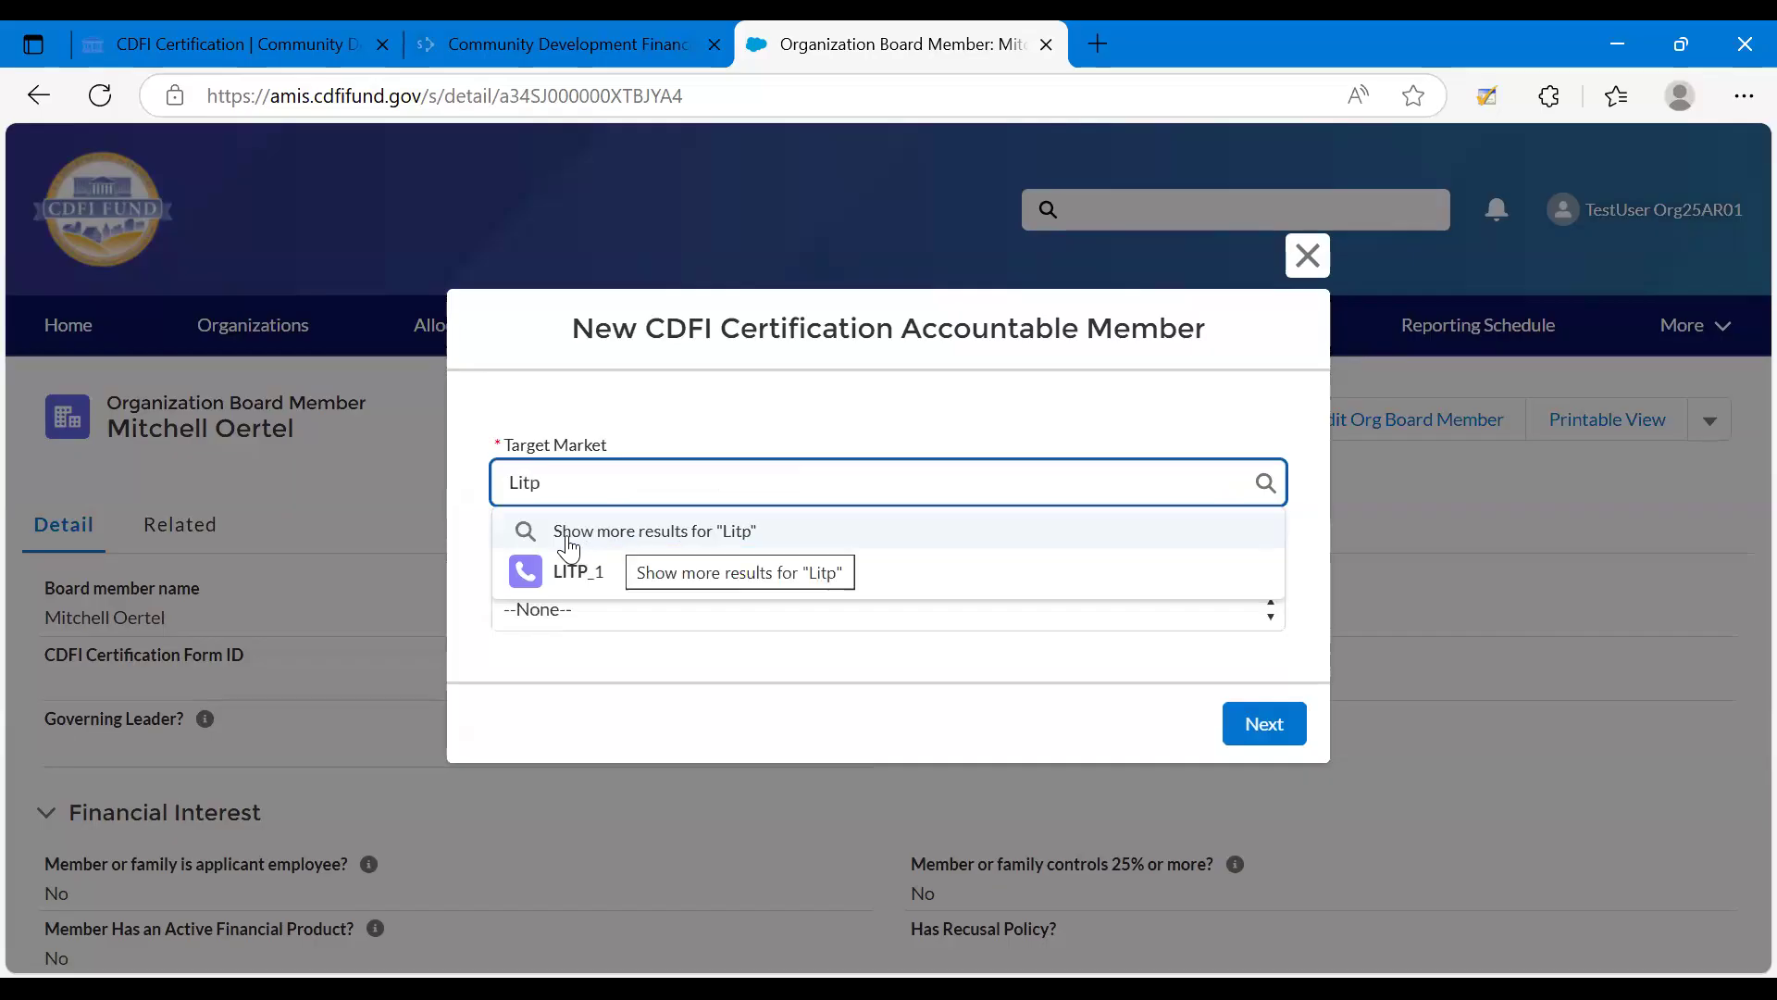
left_click(569, 546)
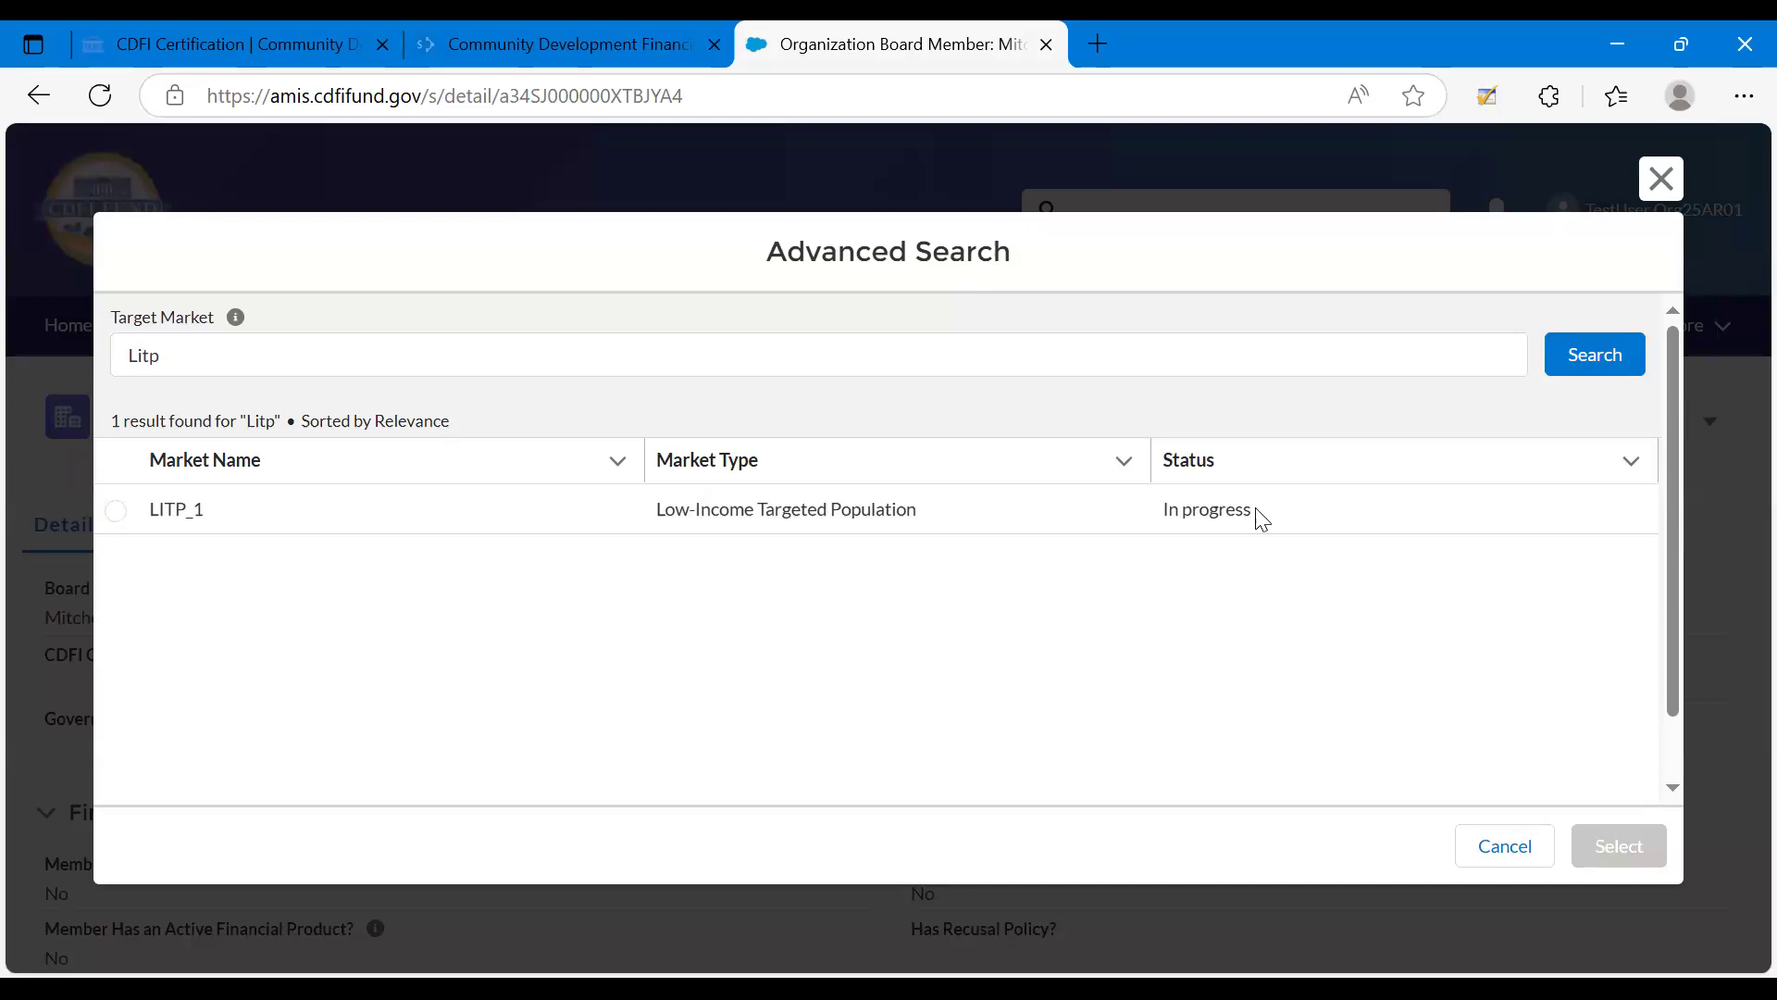
left_click(1180, 504)
triple_click(1180, 504)
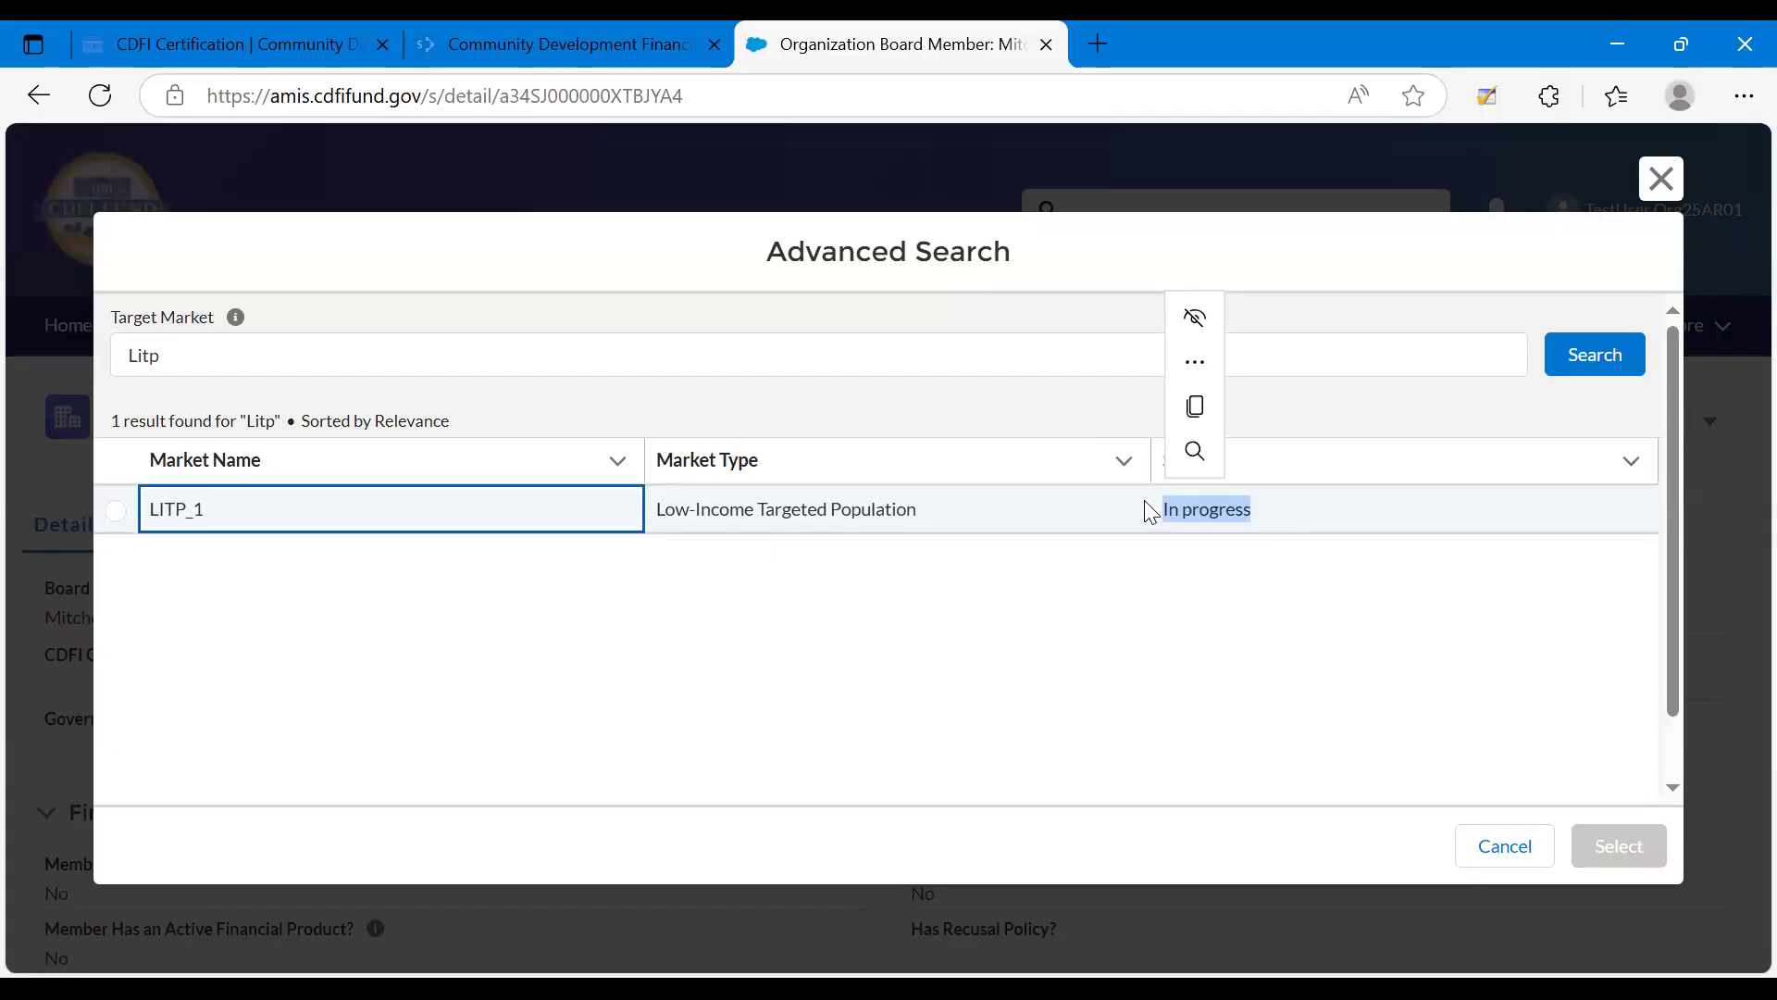
left_click(1248, 532)
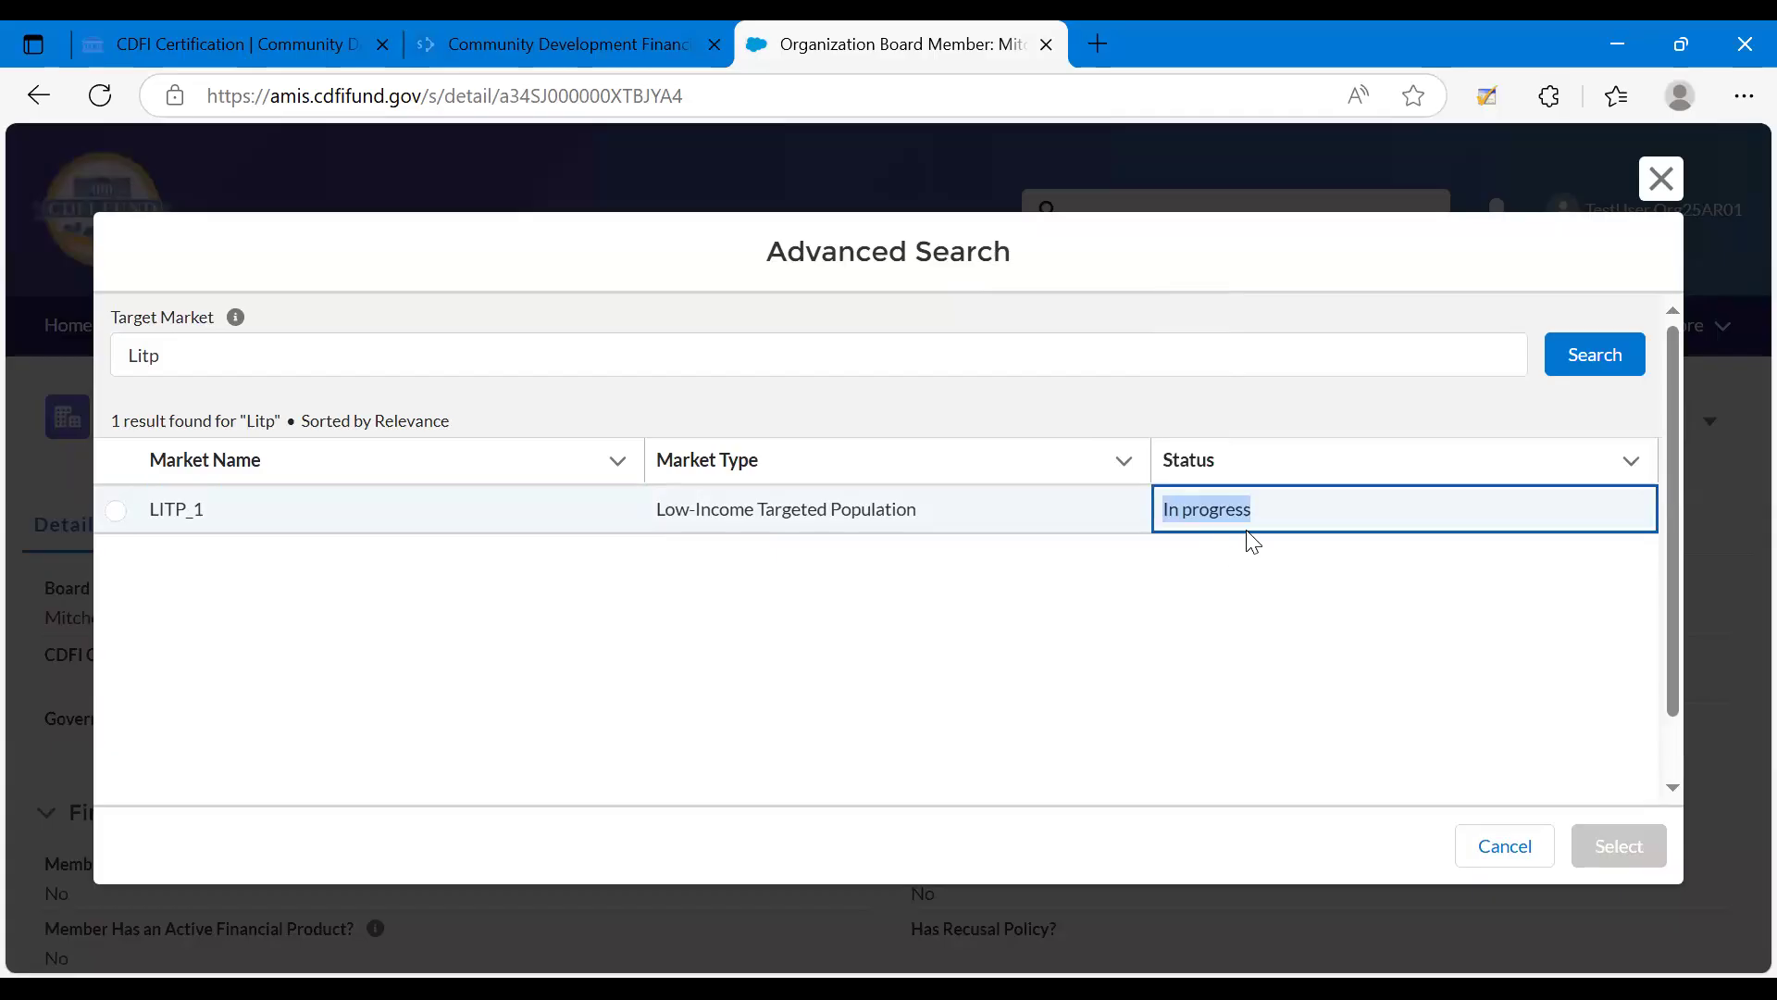
left_click(124, 510)
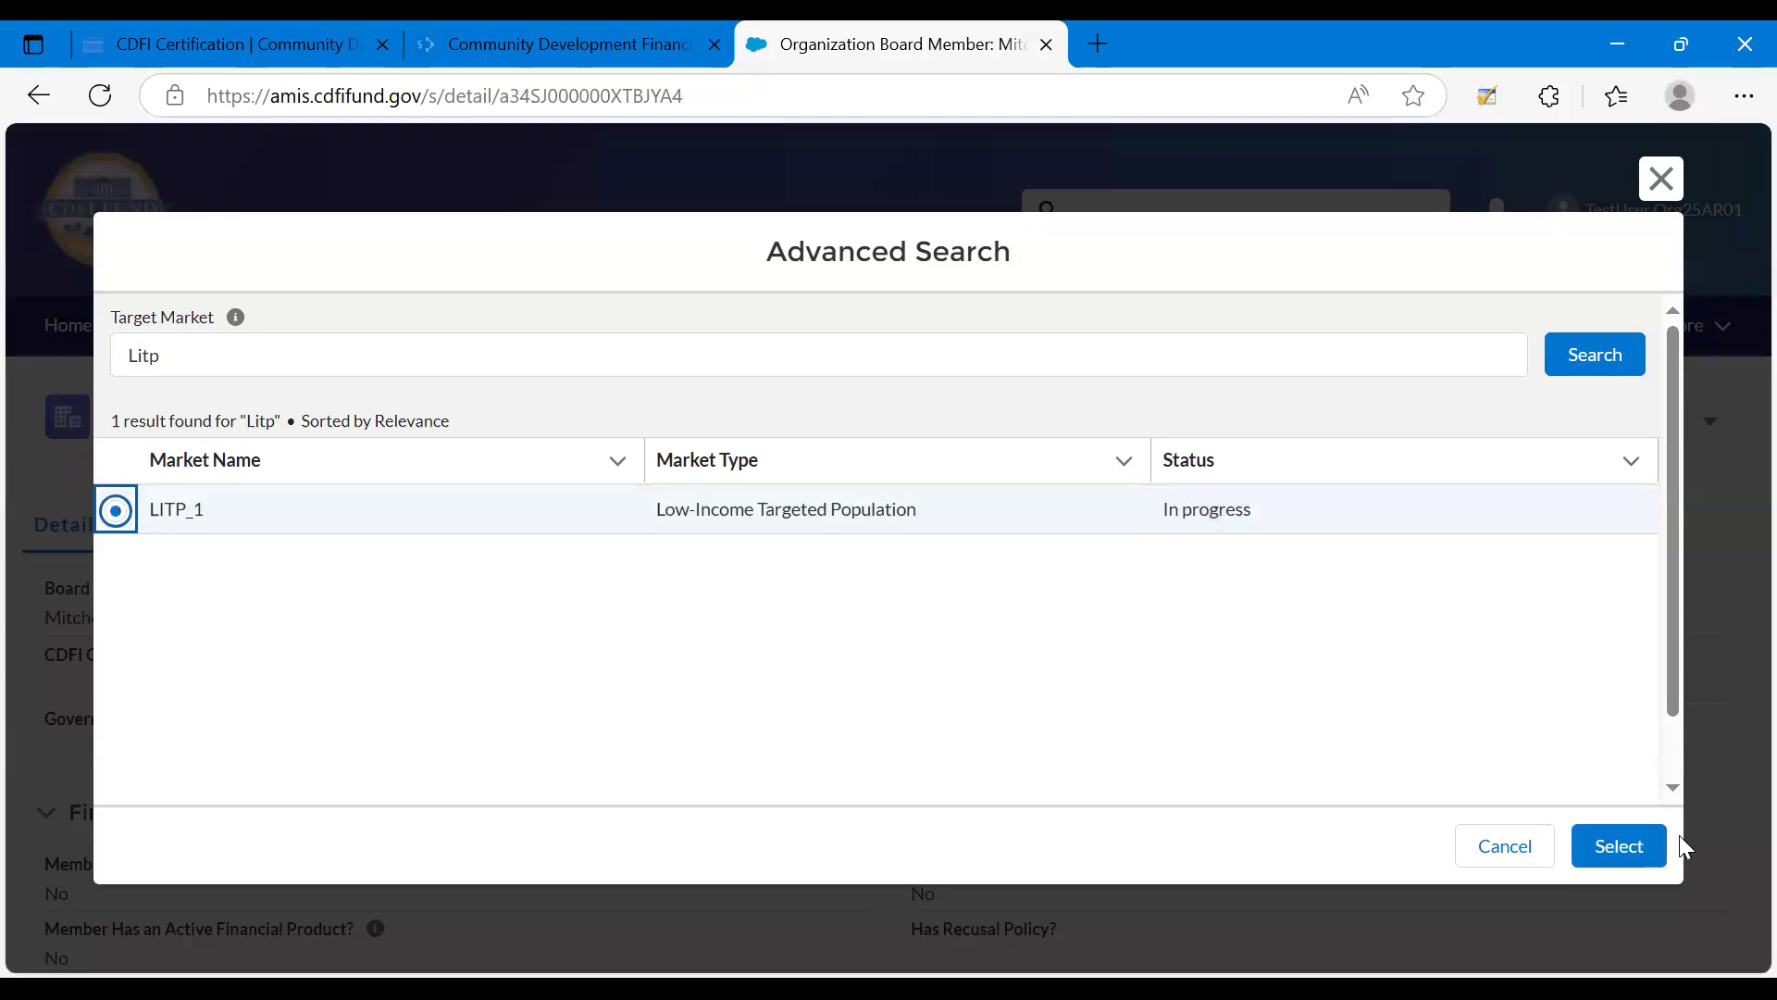
left_click(1646, 844)
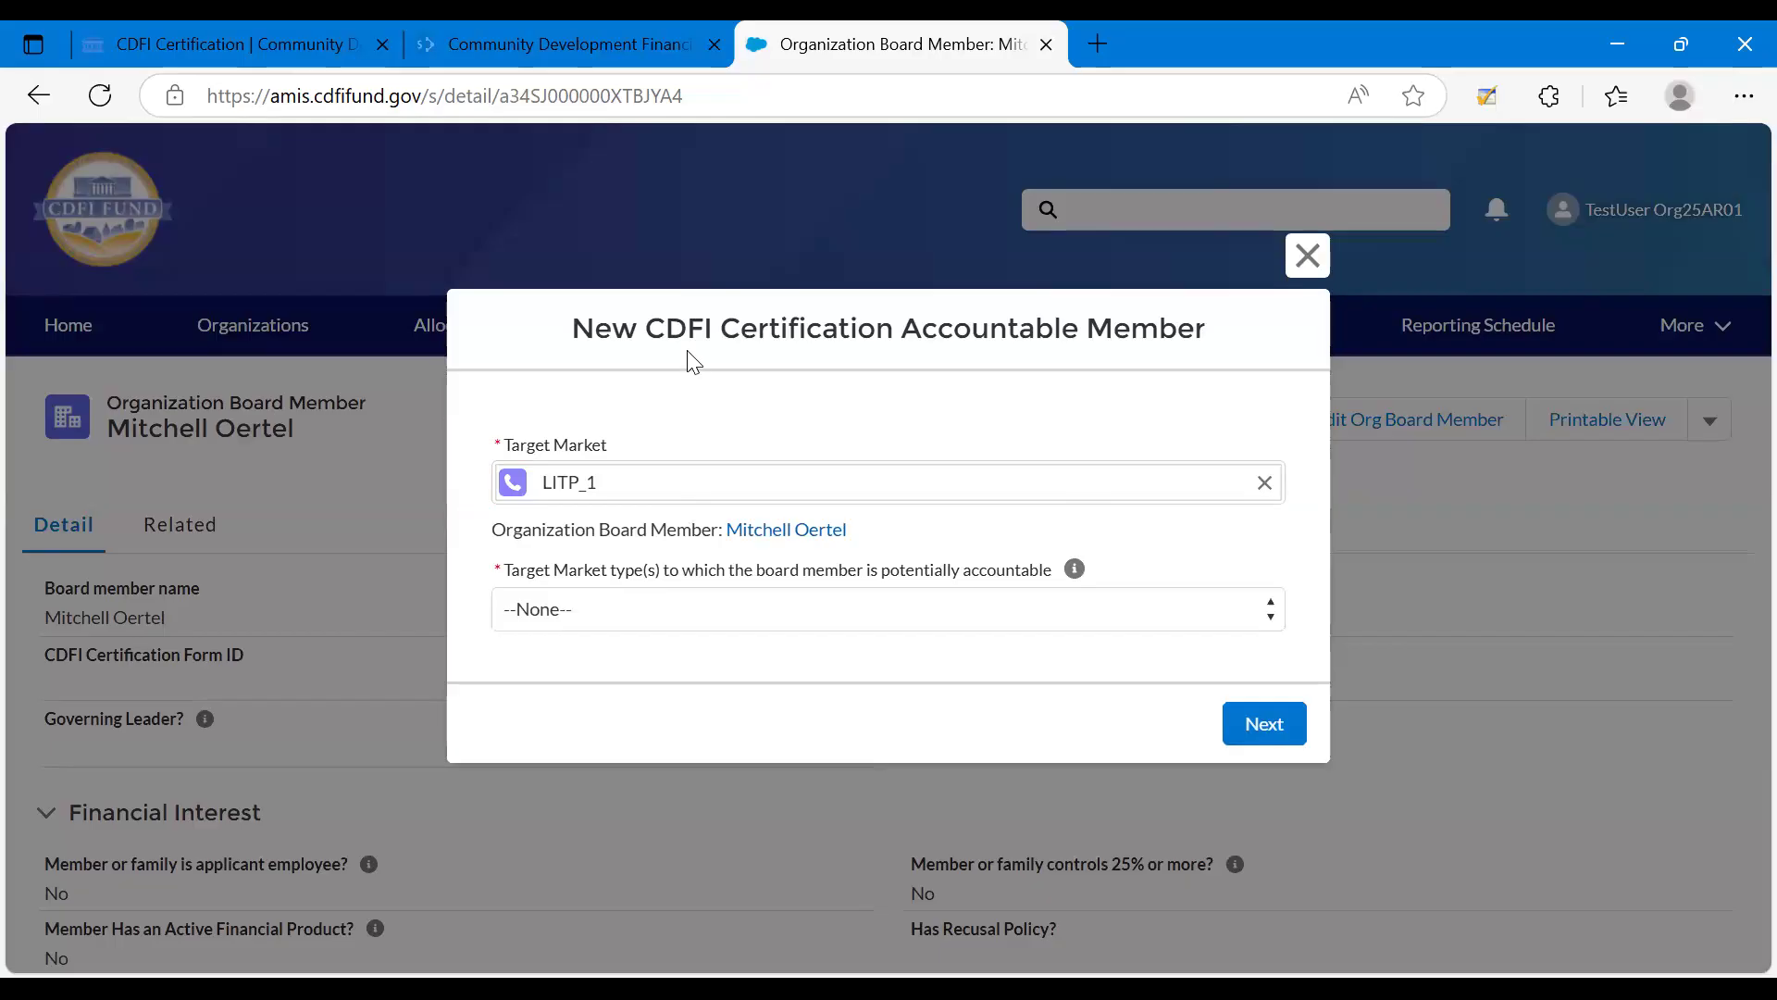
Set the target market type the board member is potentially accountable to as Low-Income Targeted Population and continue.
left_click(537, 611)
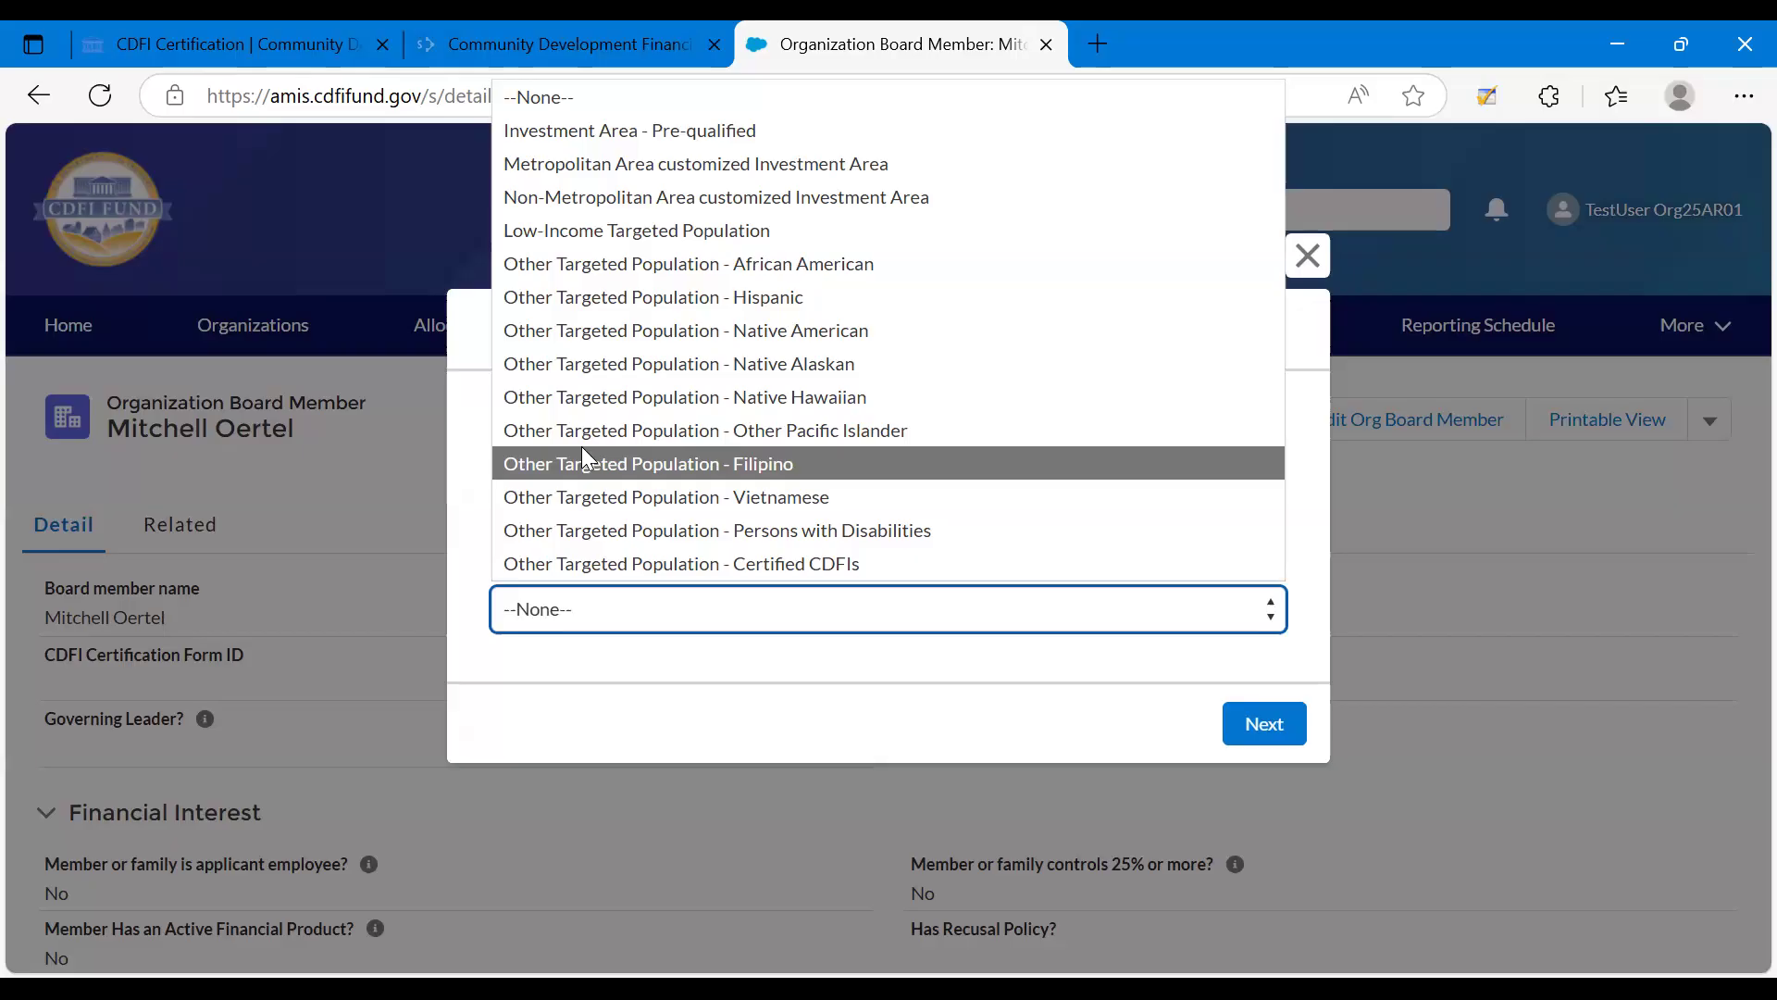
left_click(610, 222)
right_click(610, 222)
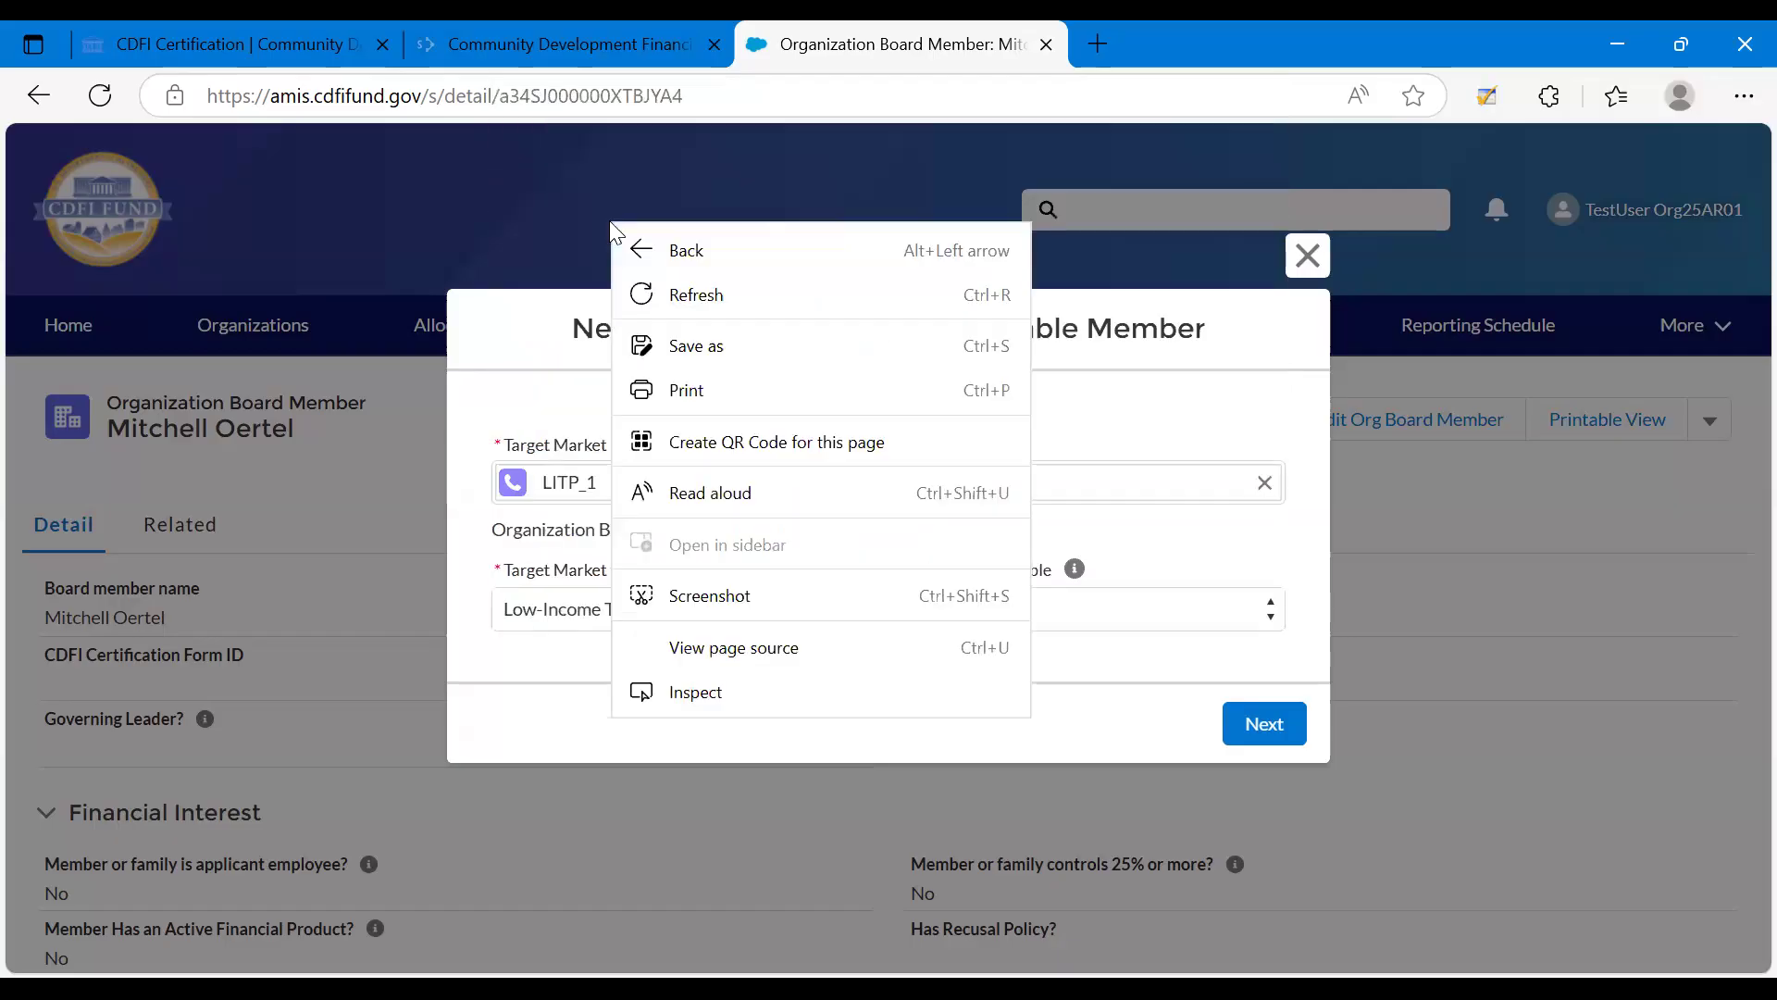
left_click(541, 564)
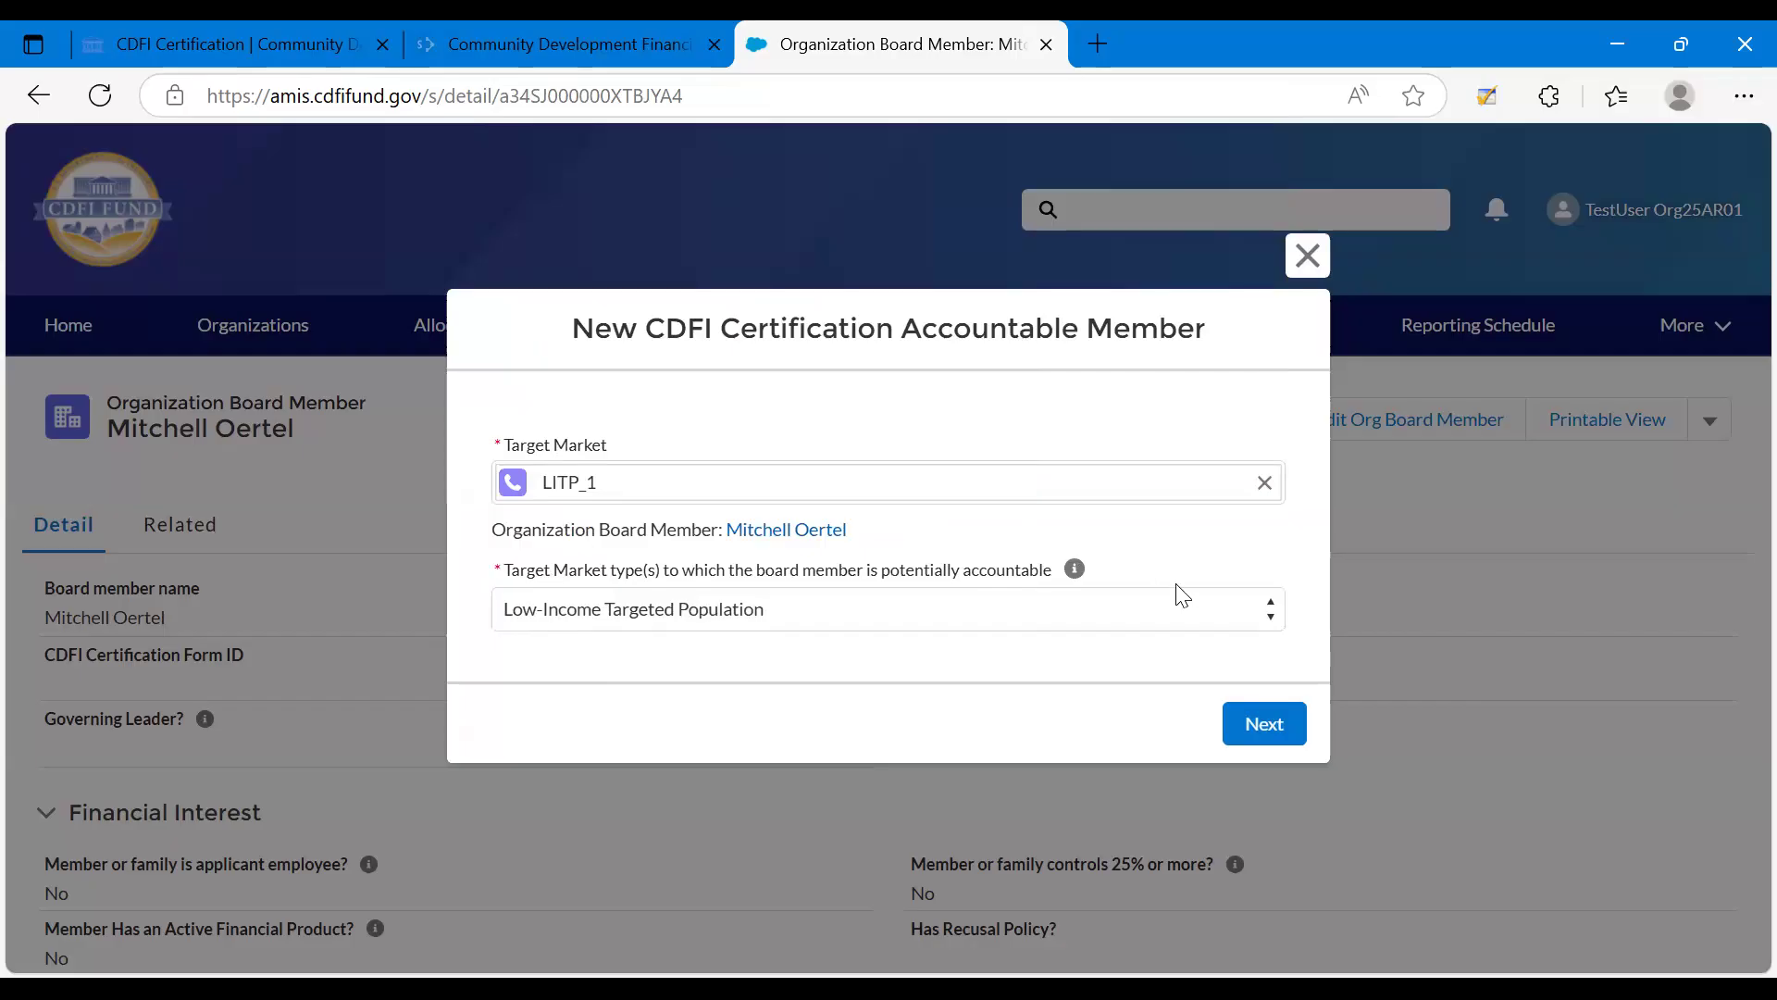
left_click(1255, 727)
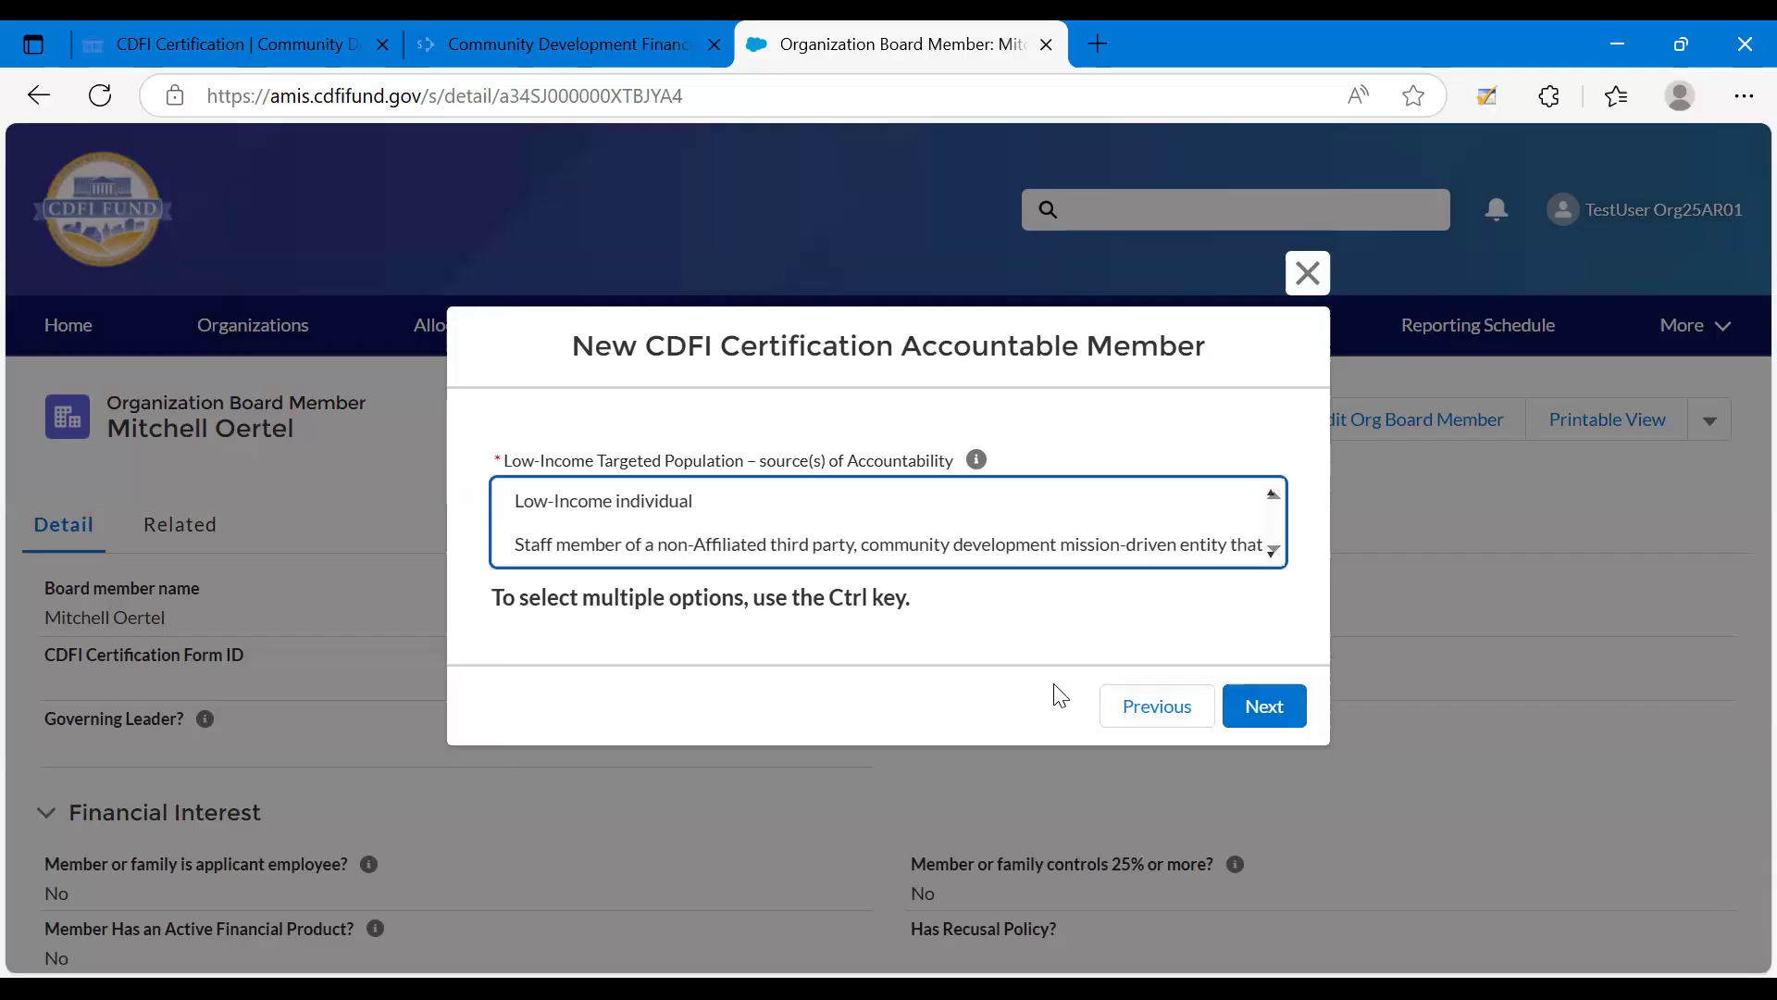
Choose Low-Income individual as the source of accountability, attest Yes that the board member is Low-Income, and submit the record.
left_click(660, 504)
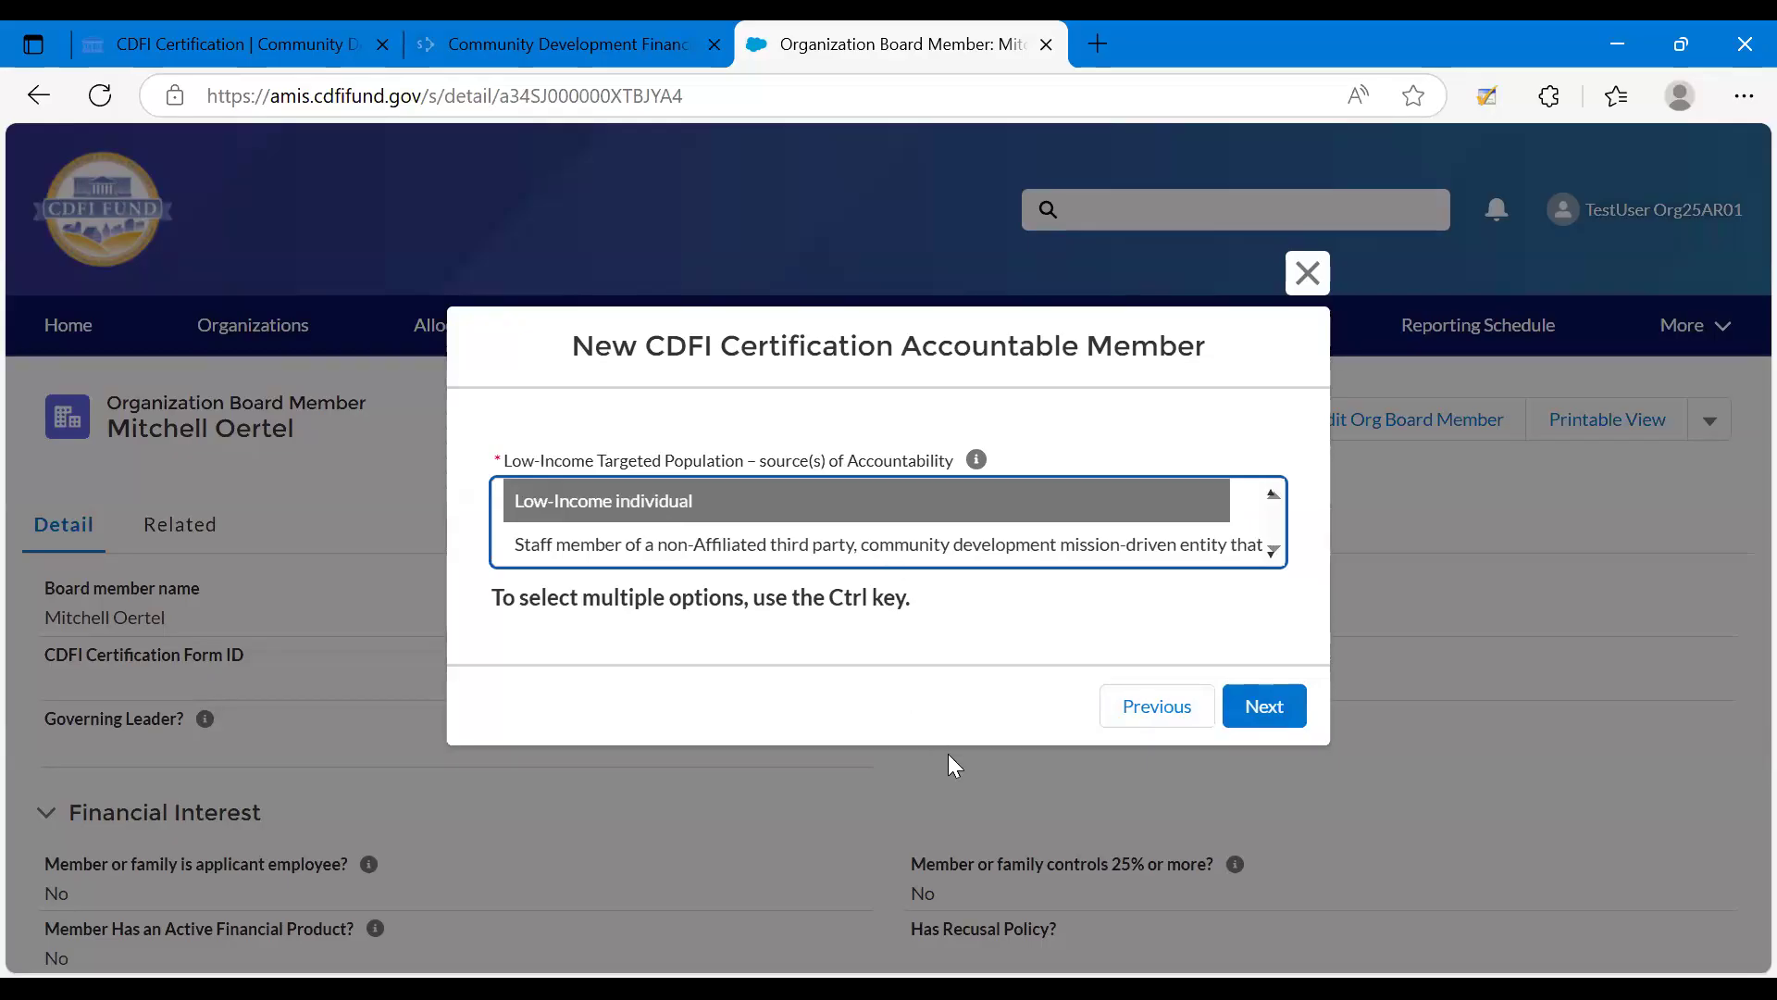
left_click(1259, 708)
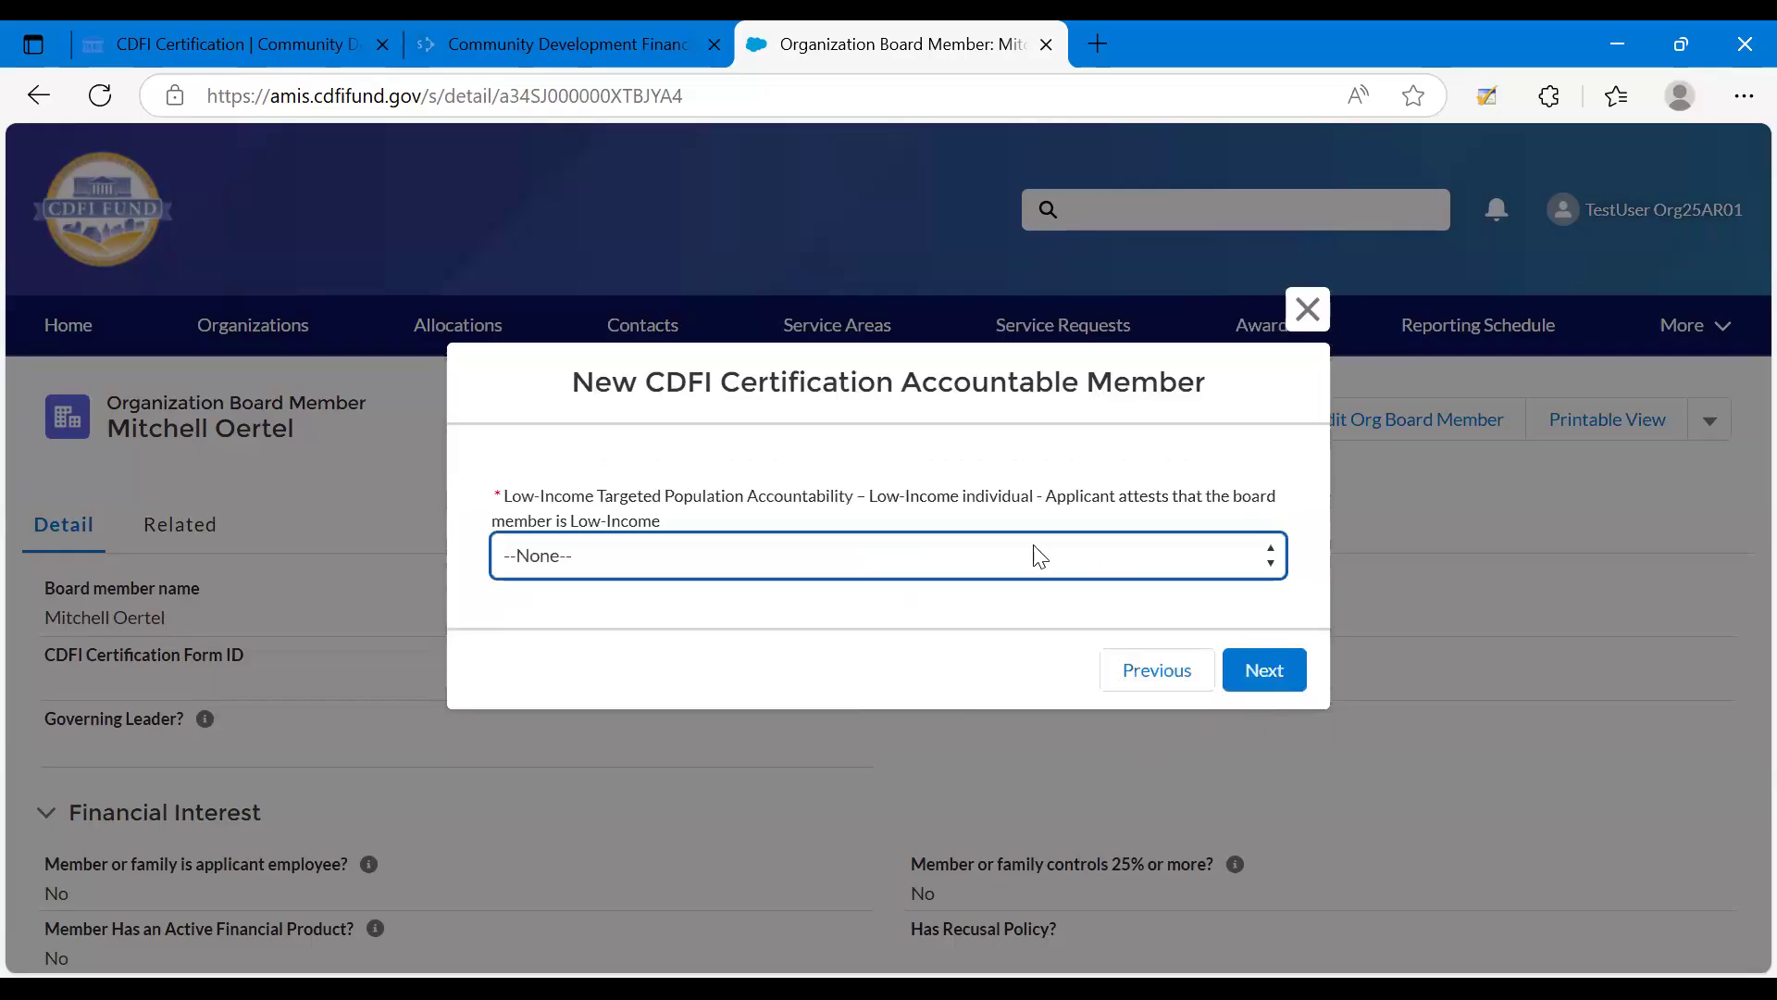
left_click(896, 566)
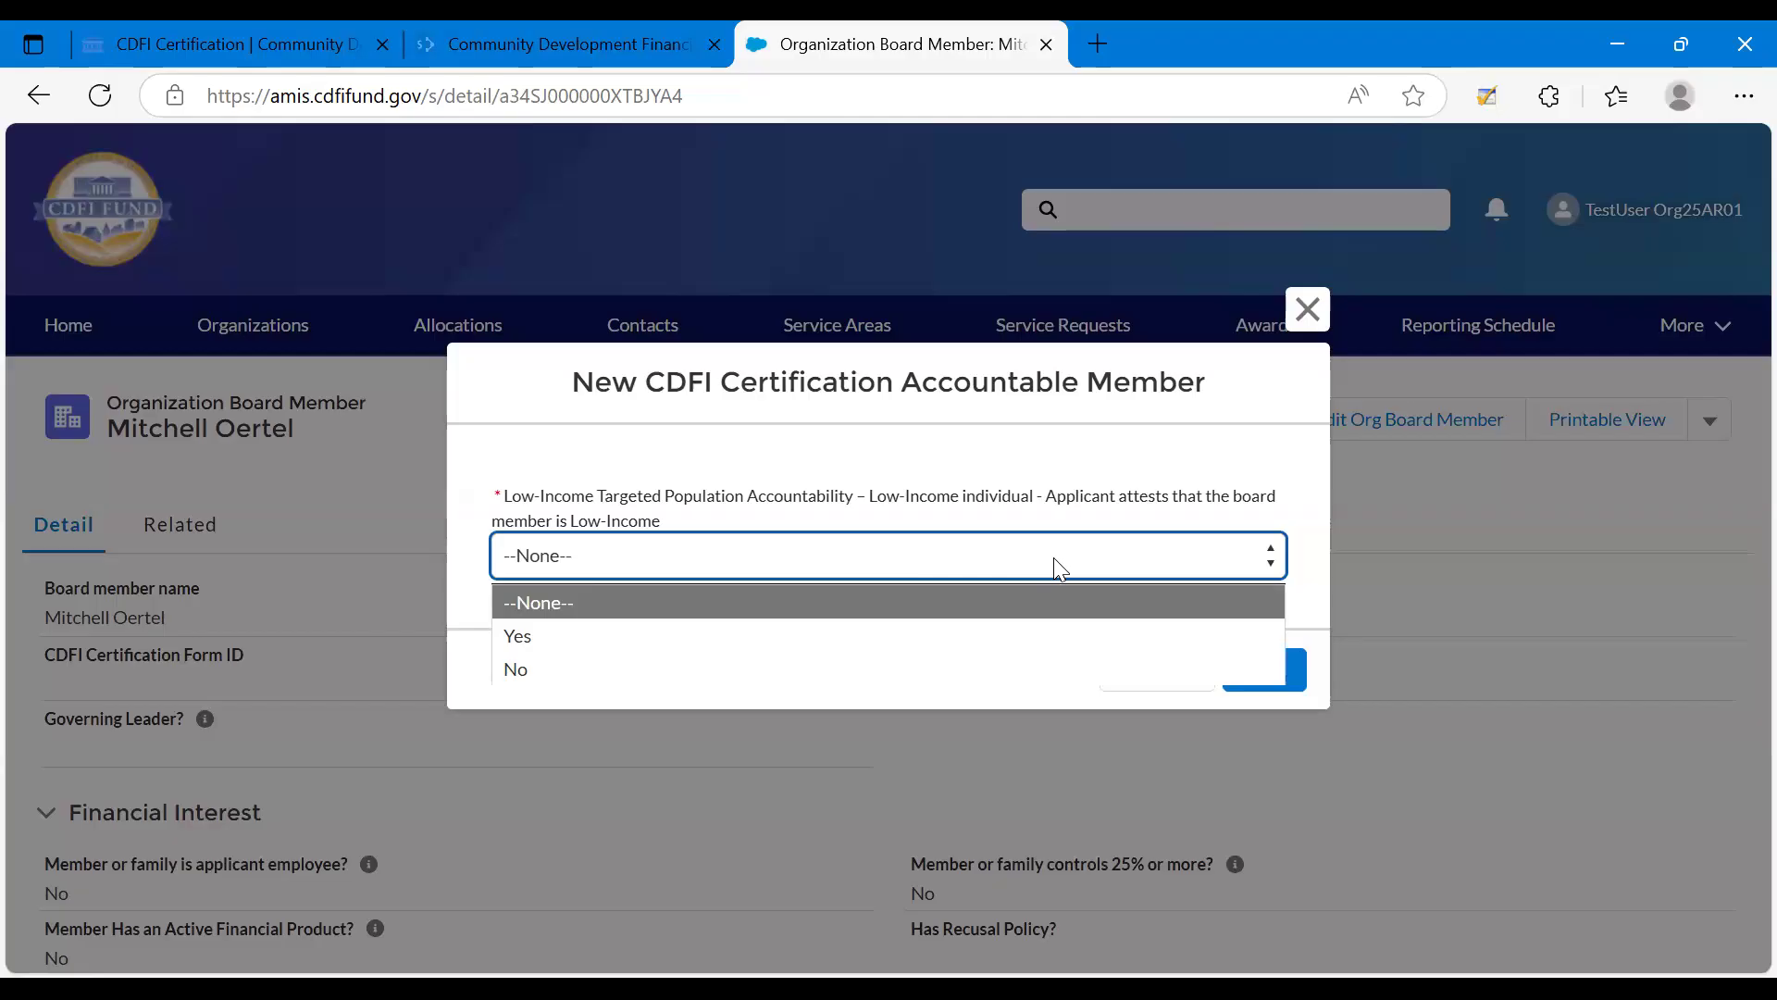
left_click(1203, 631)
left_click(1255, 672)
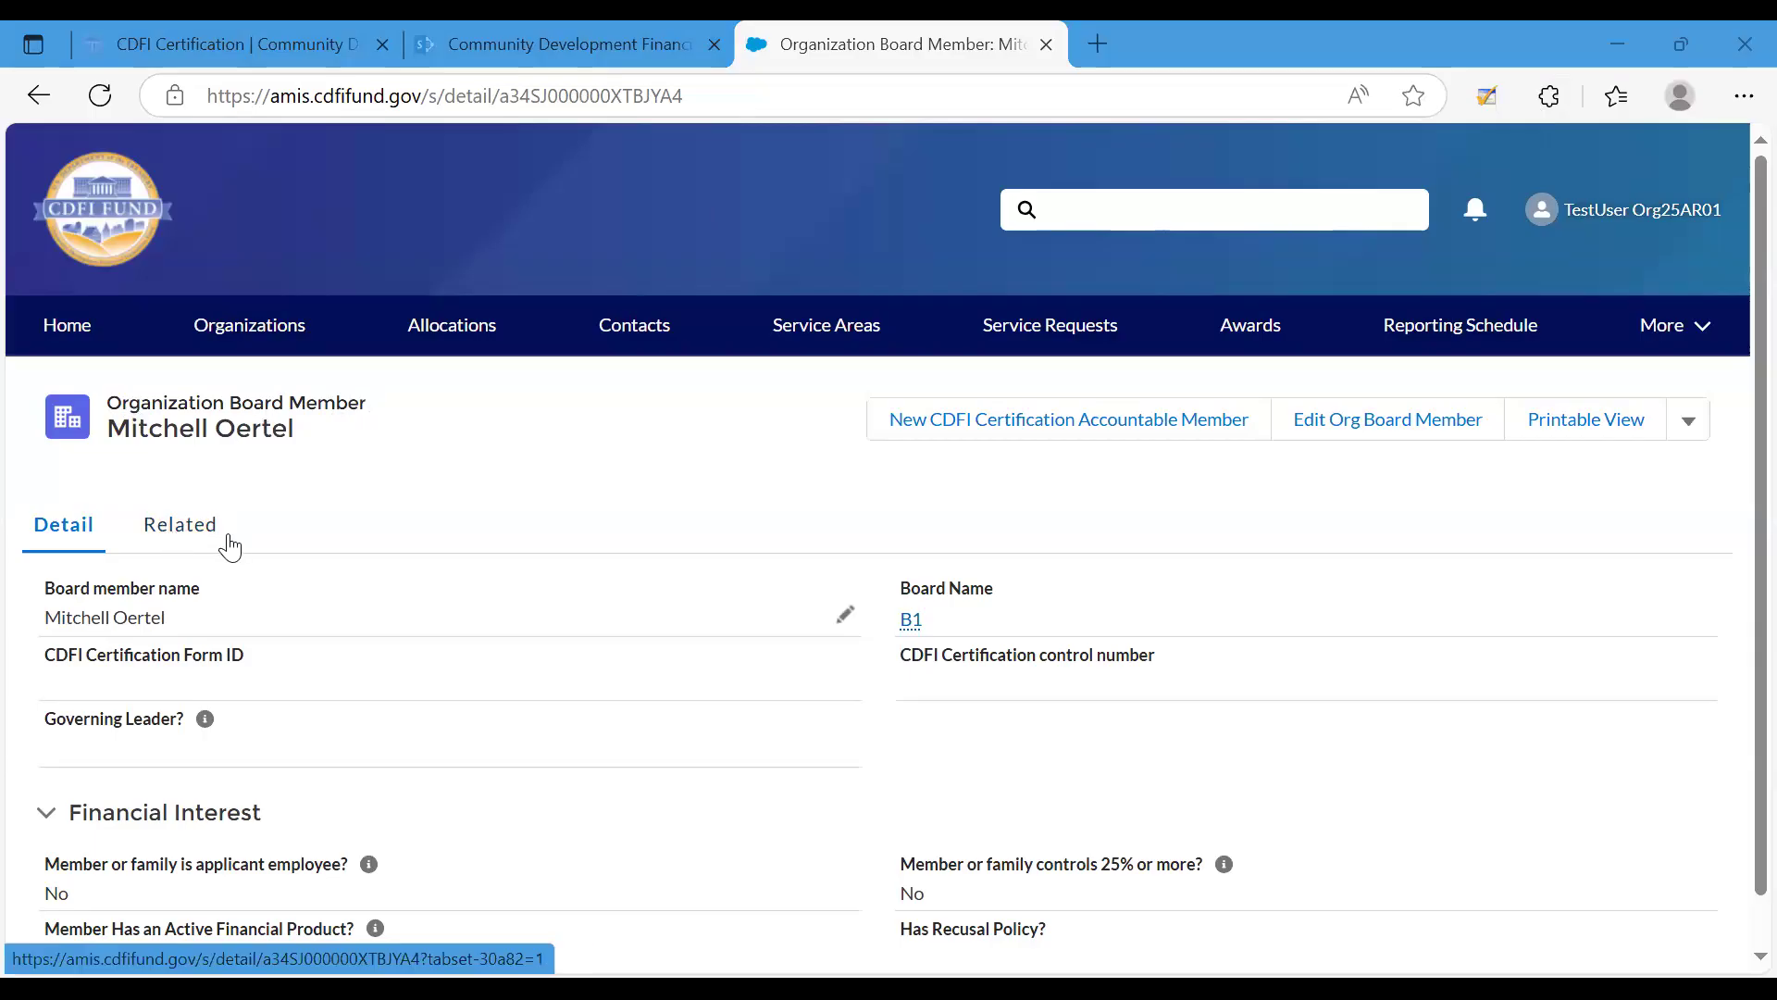
Open the new accountable member record from the board member's related list and view its edit form without saving.
left_click(171, 535)
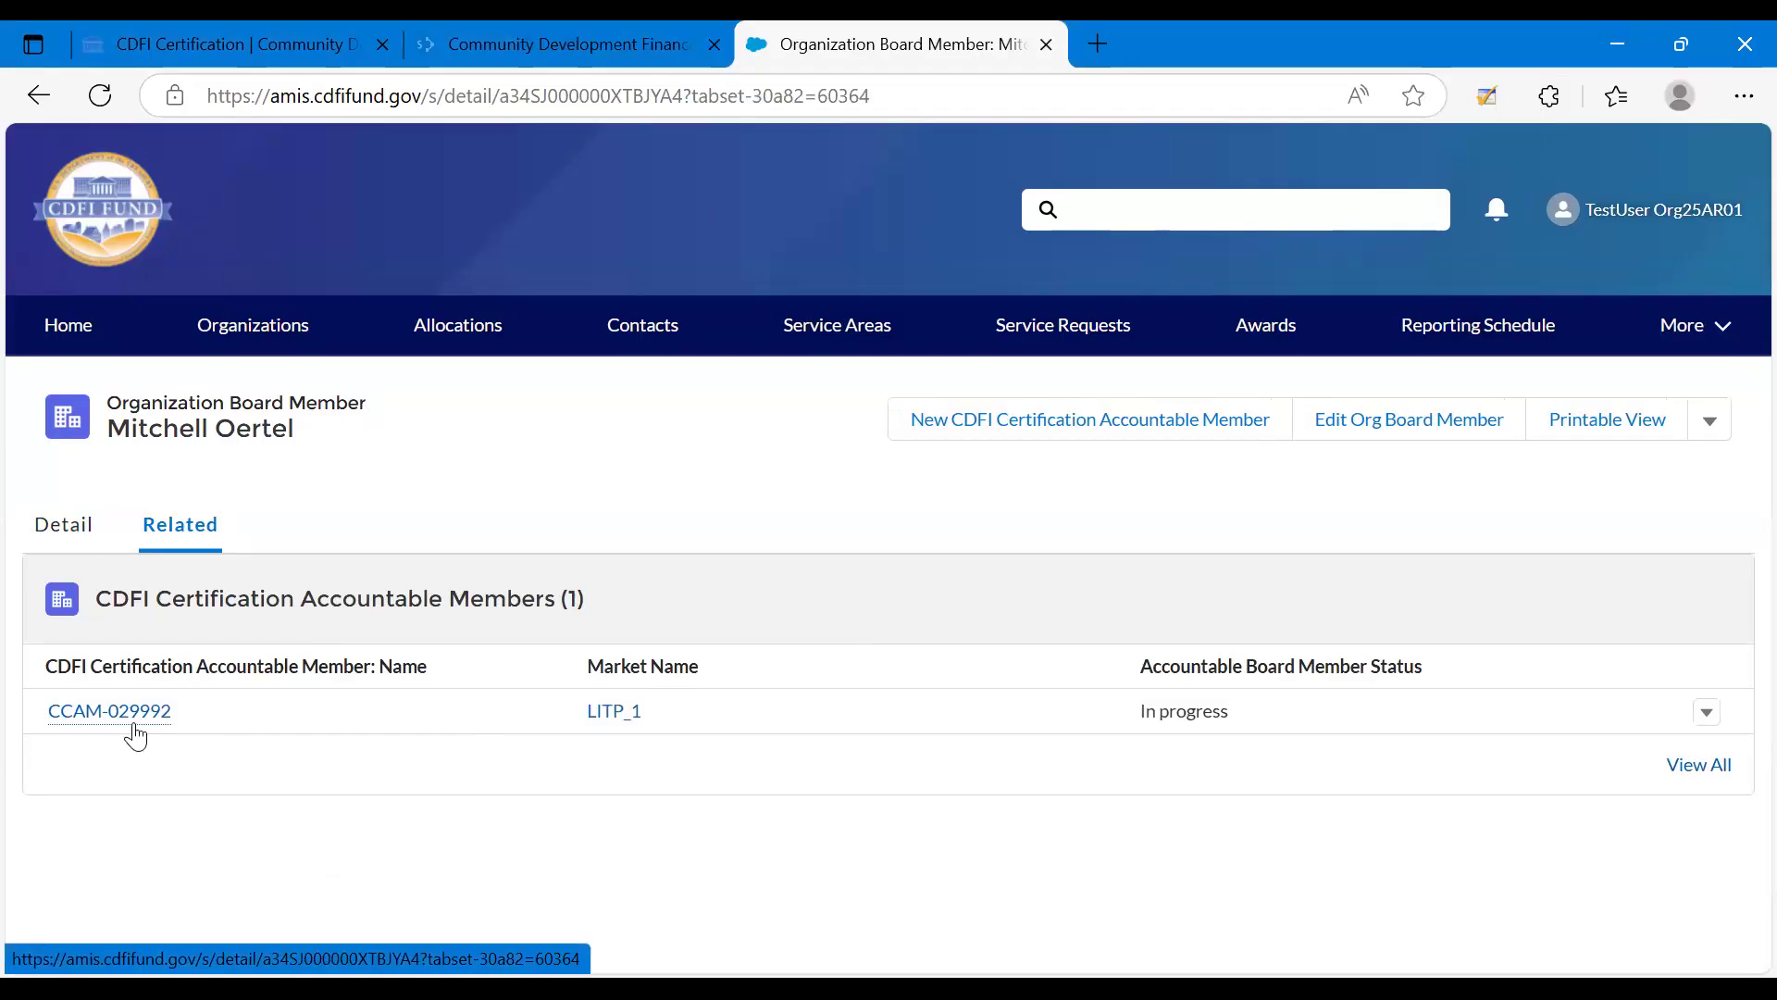
mouse_move(134, 728)
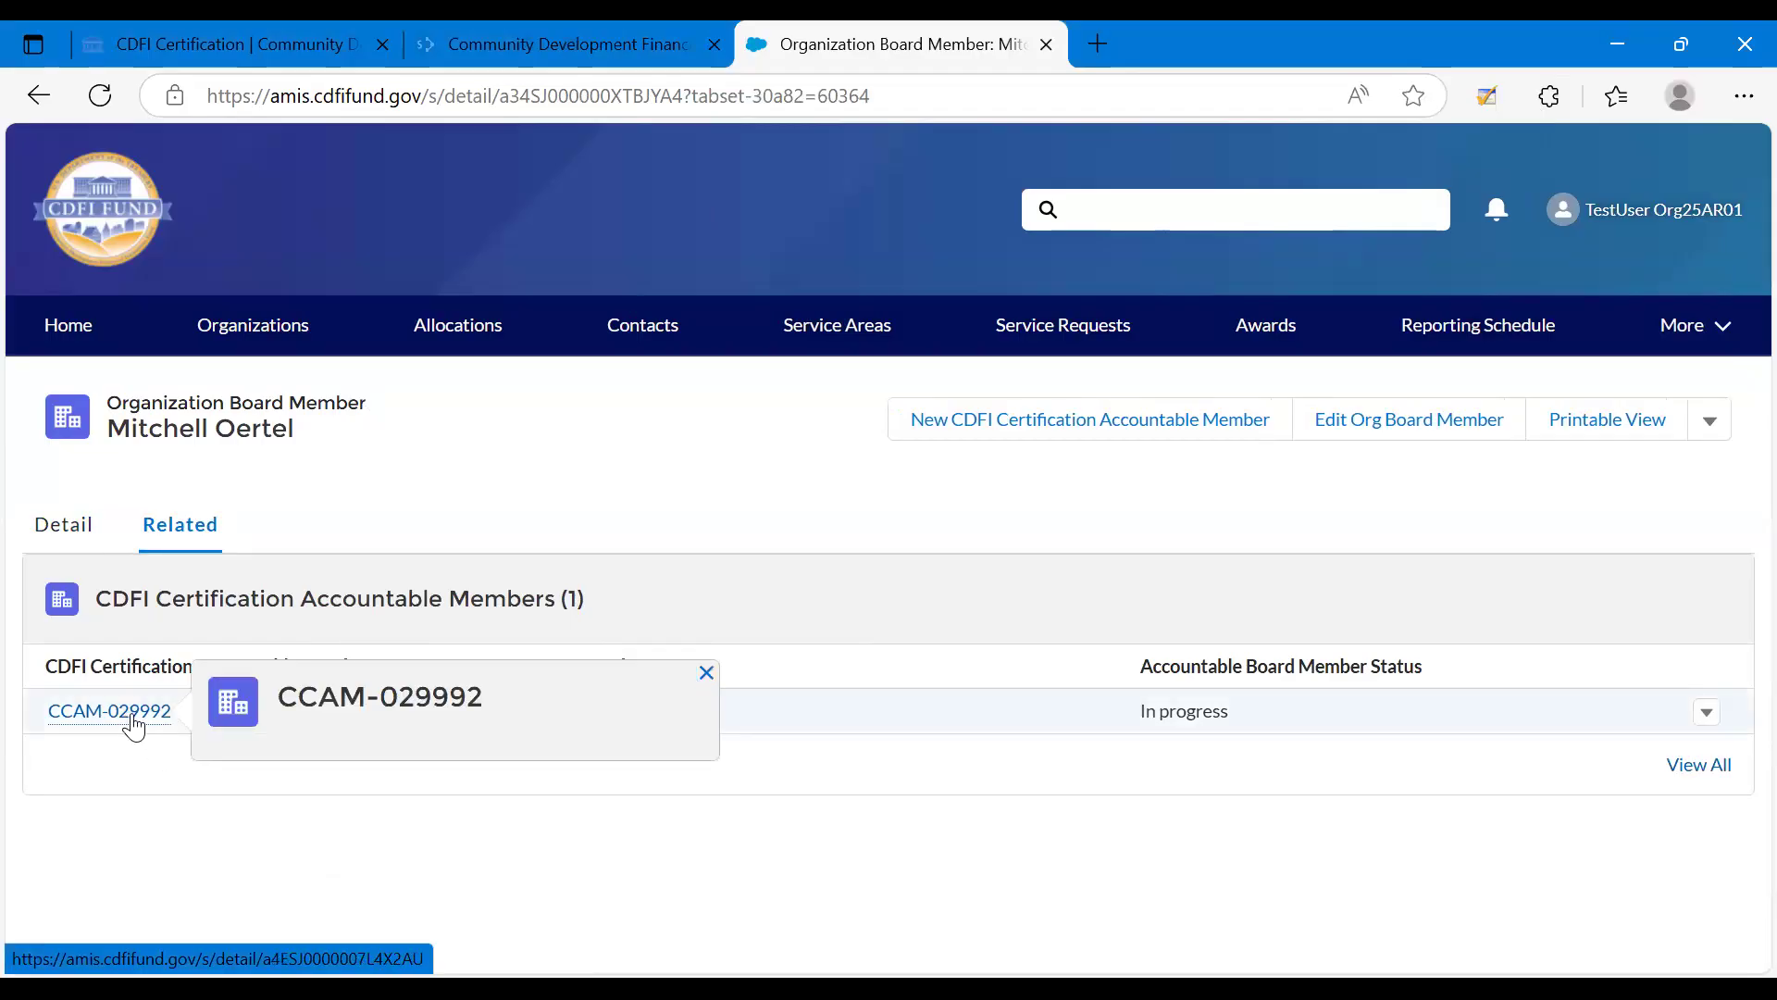
left_click(133, 722)
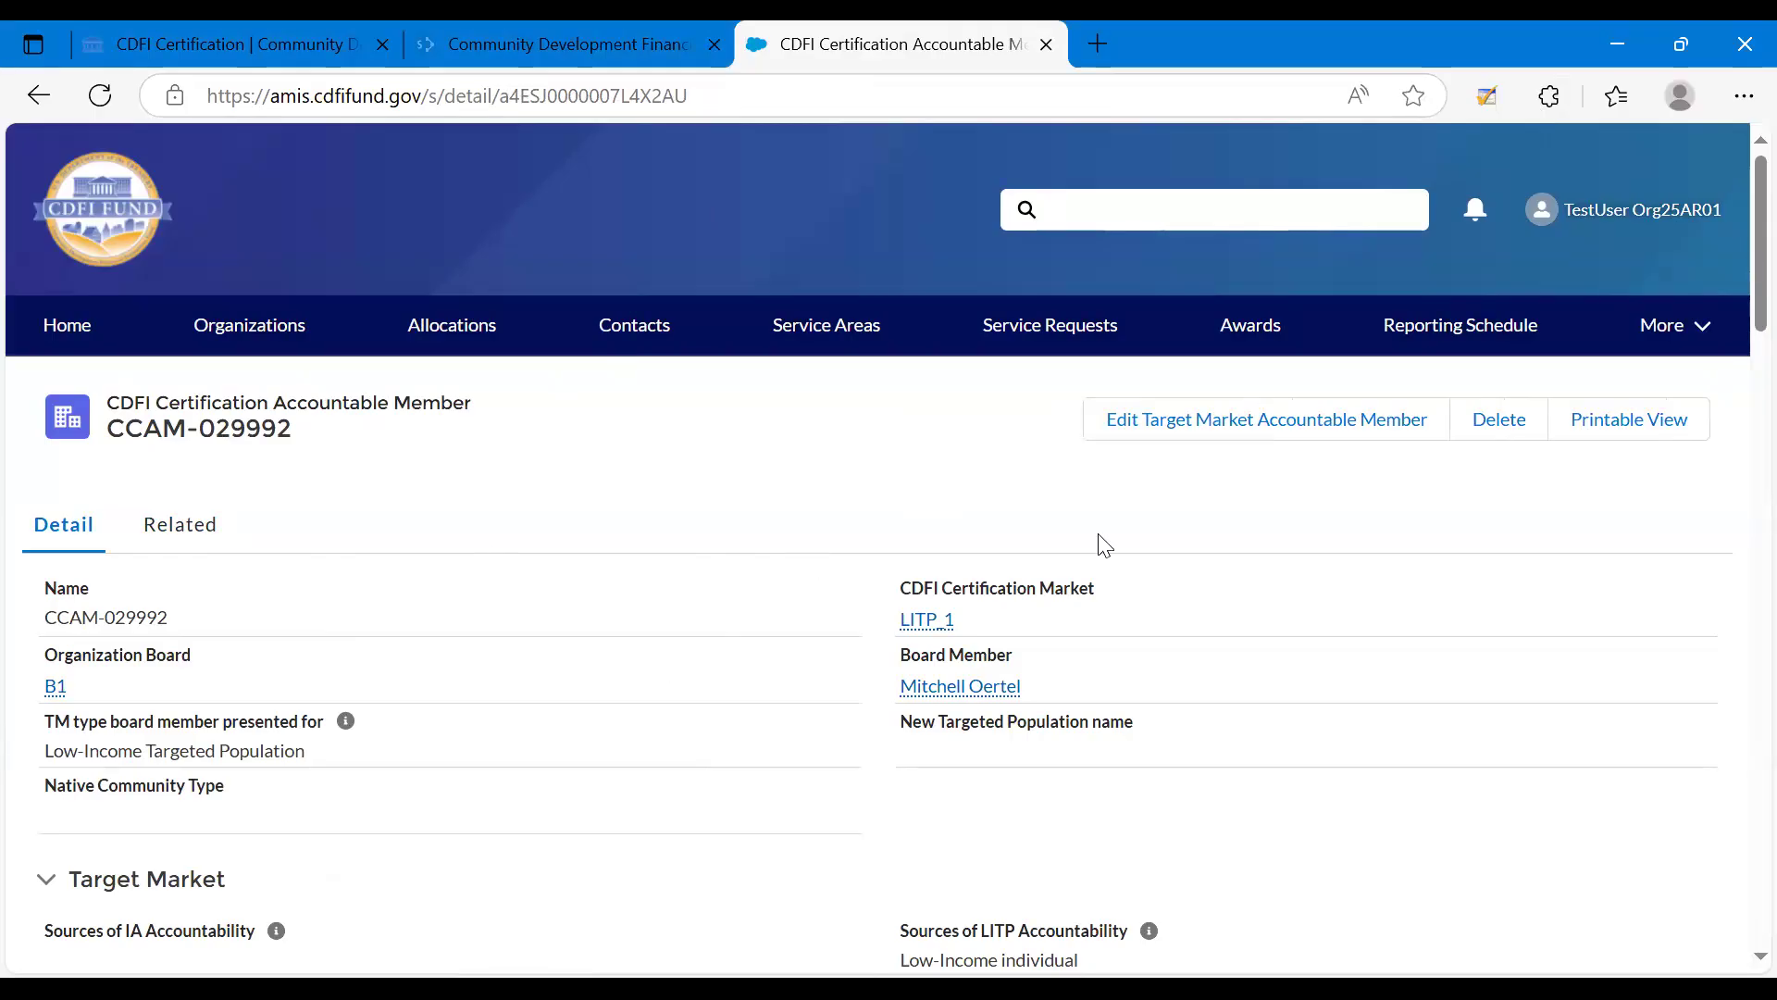
left_click(1157, 421)
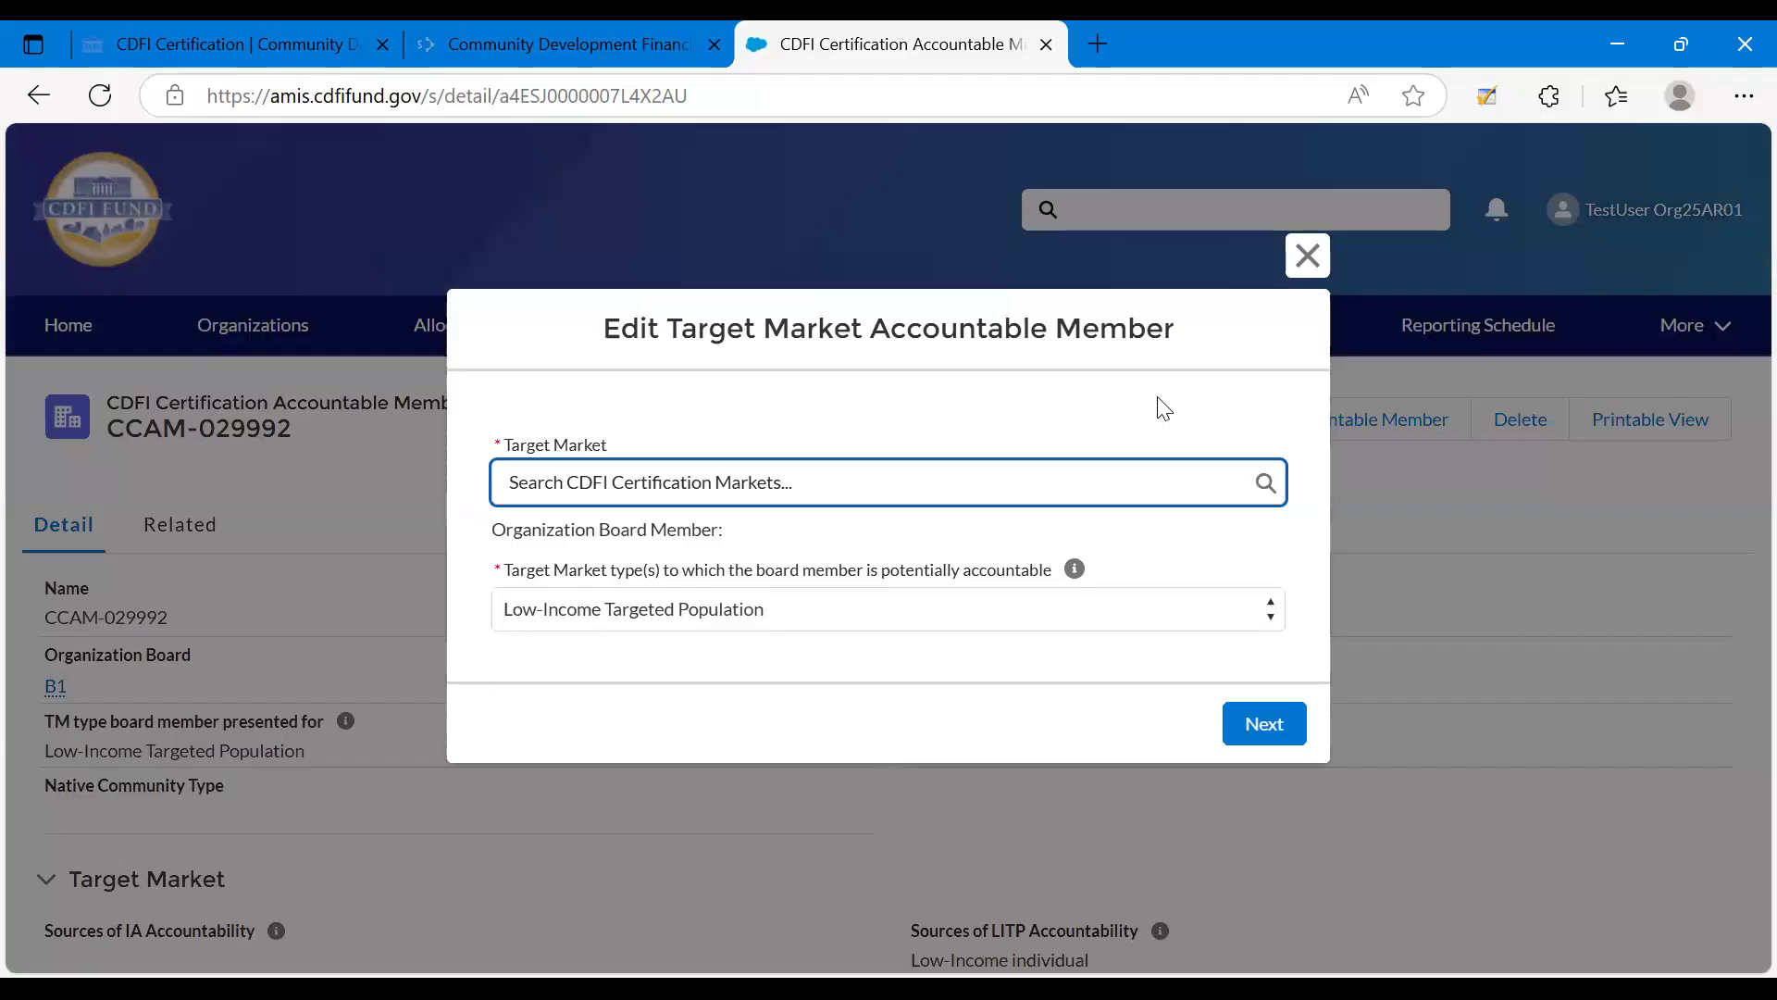
left_click(1303, 265)
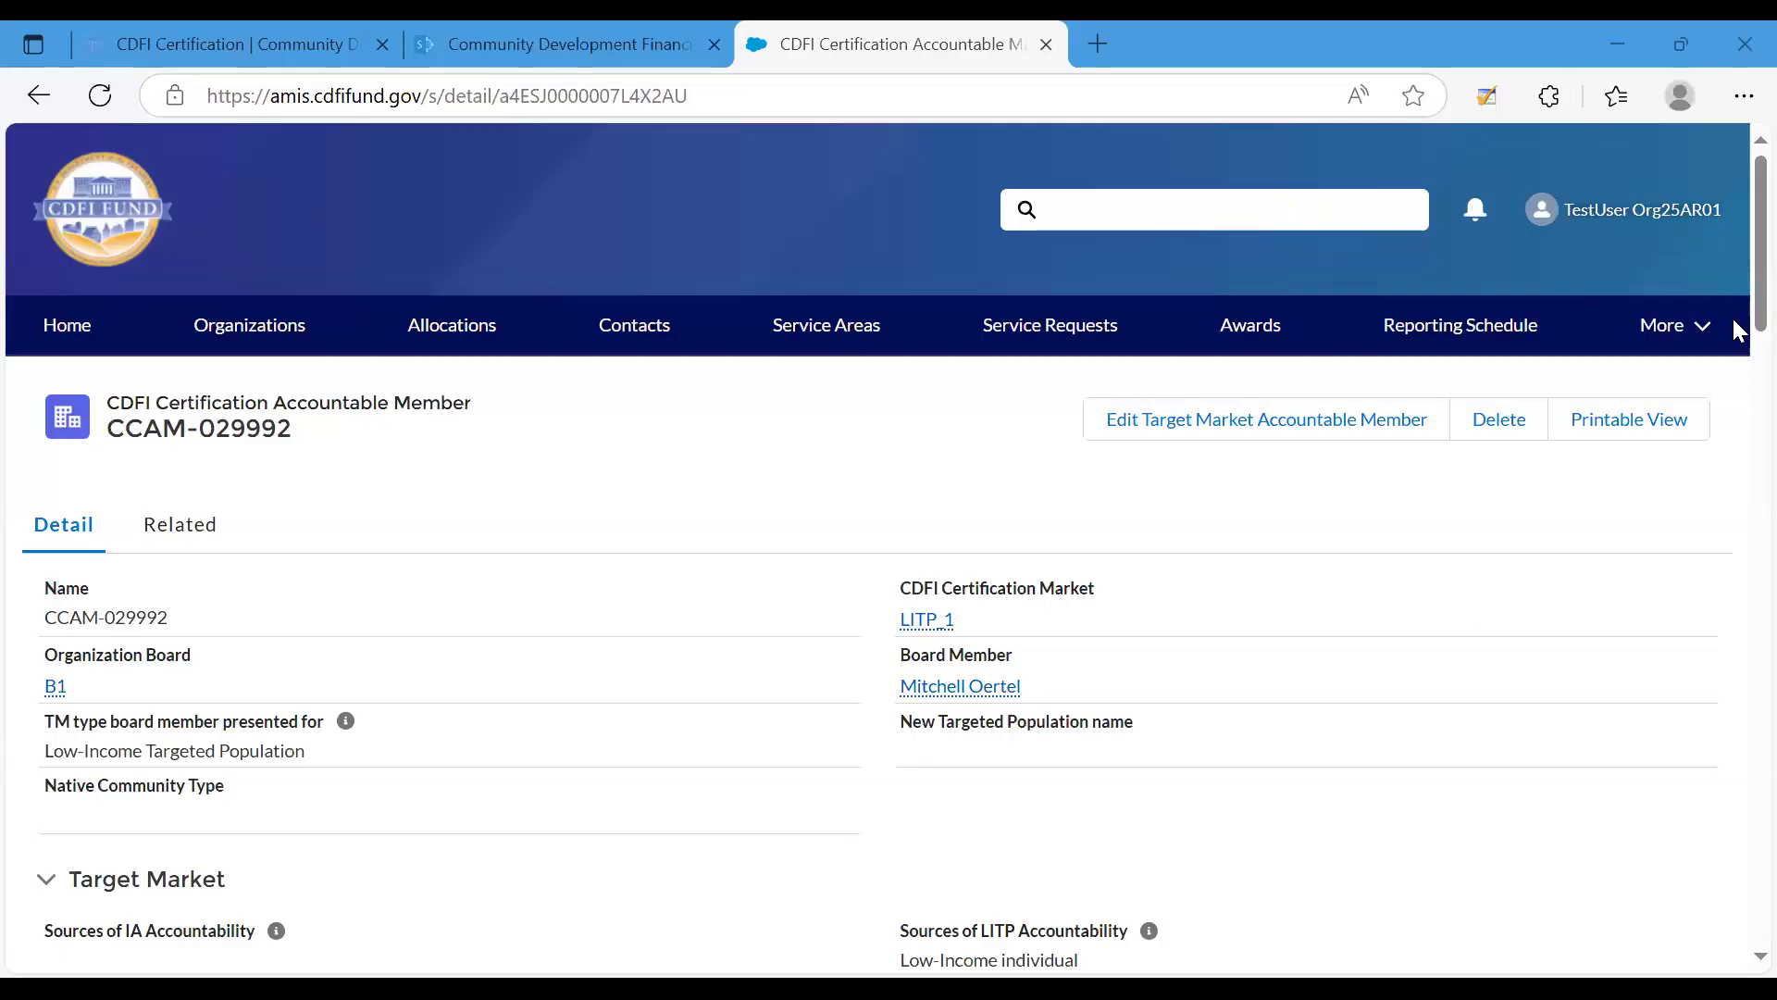
Examine the accountable member record's certification market, organization board, board member and TM type fields.
left_click_drag(1739, 344, 1734, 377)
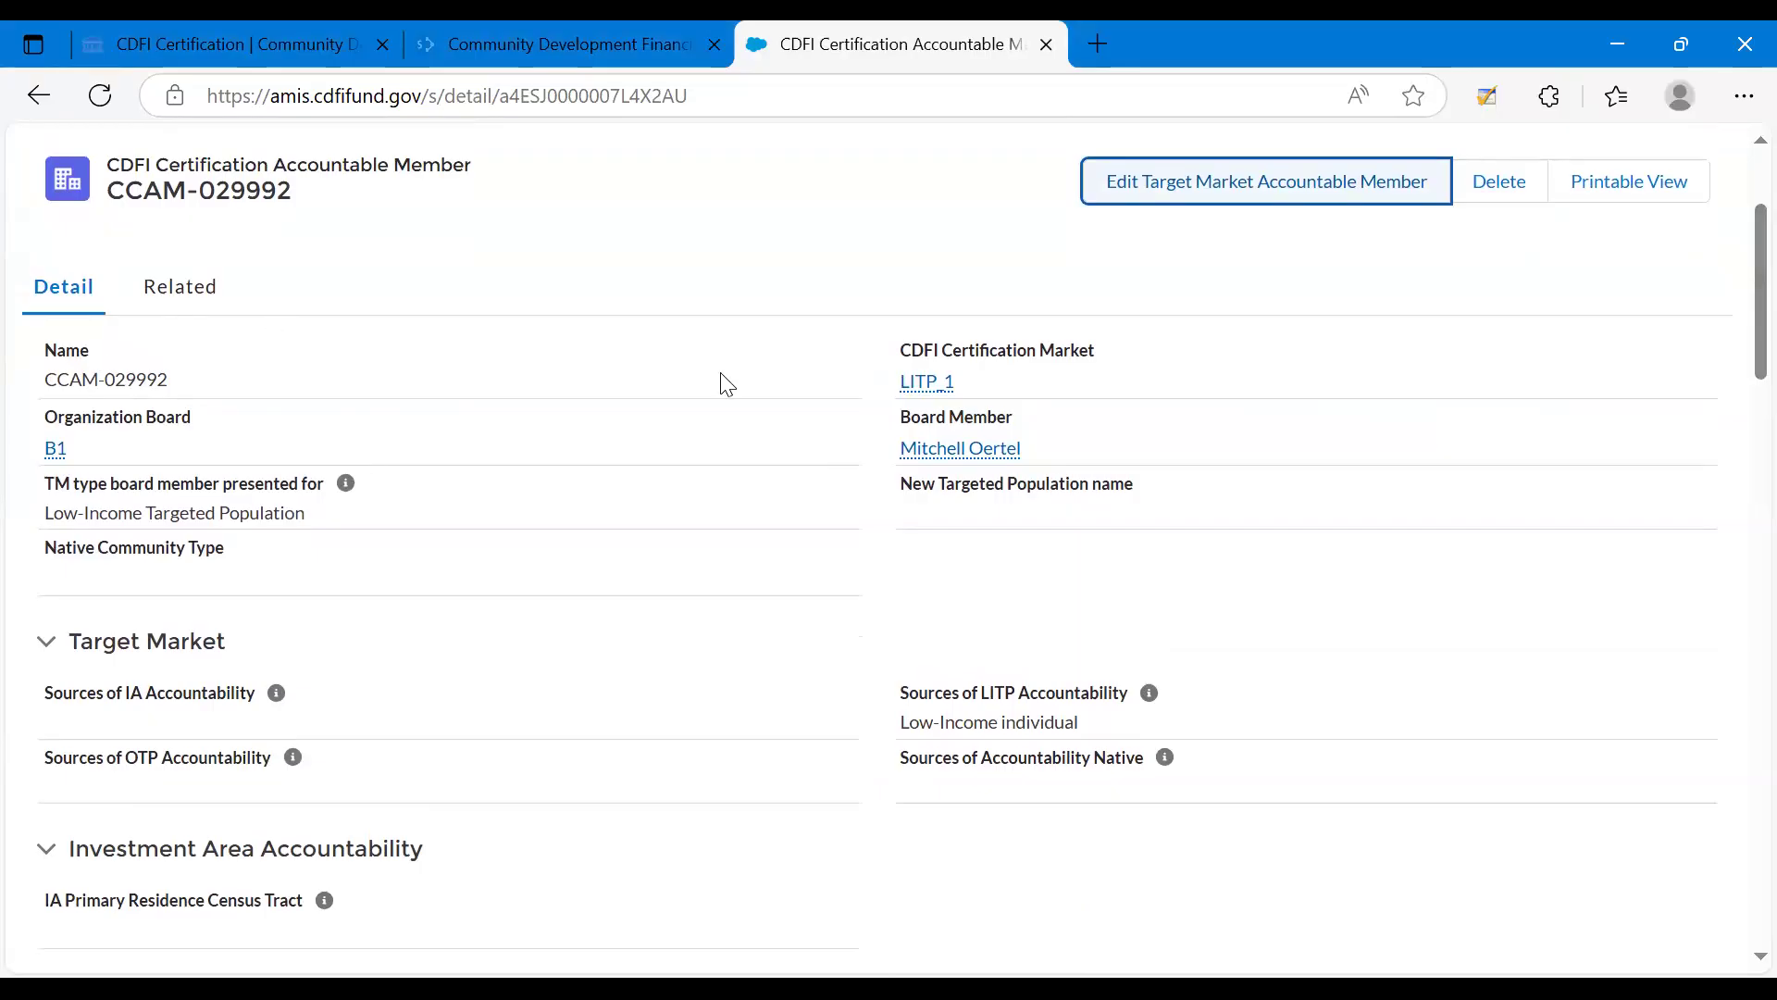
left_click_drag(896, 354, 972, 383)
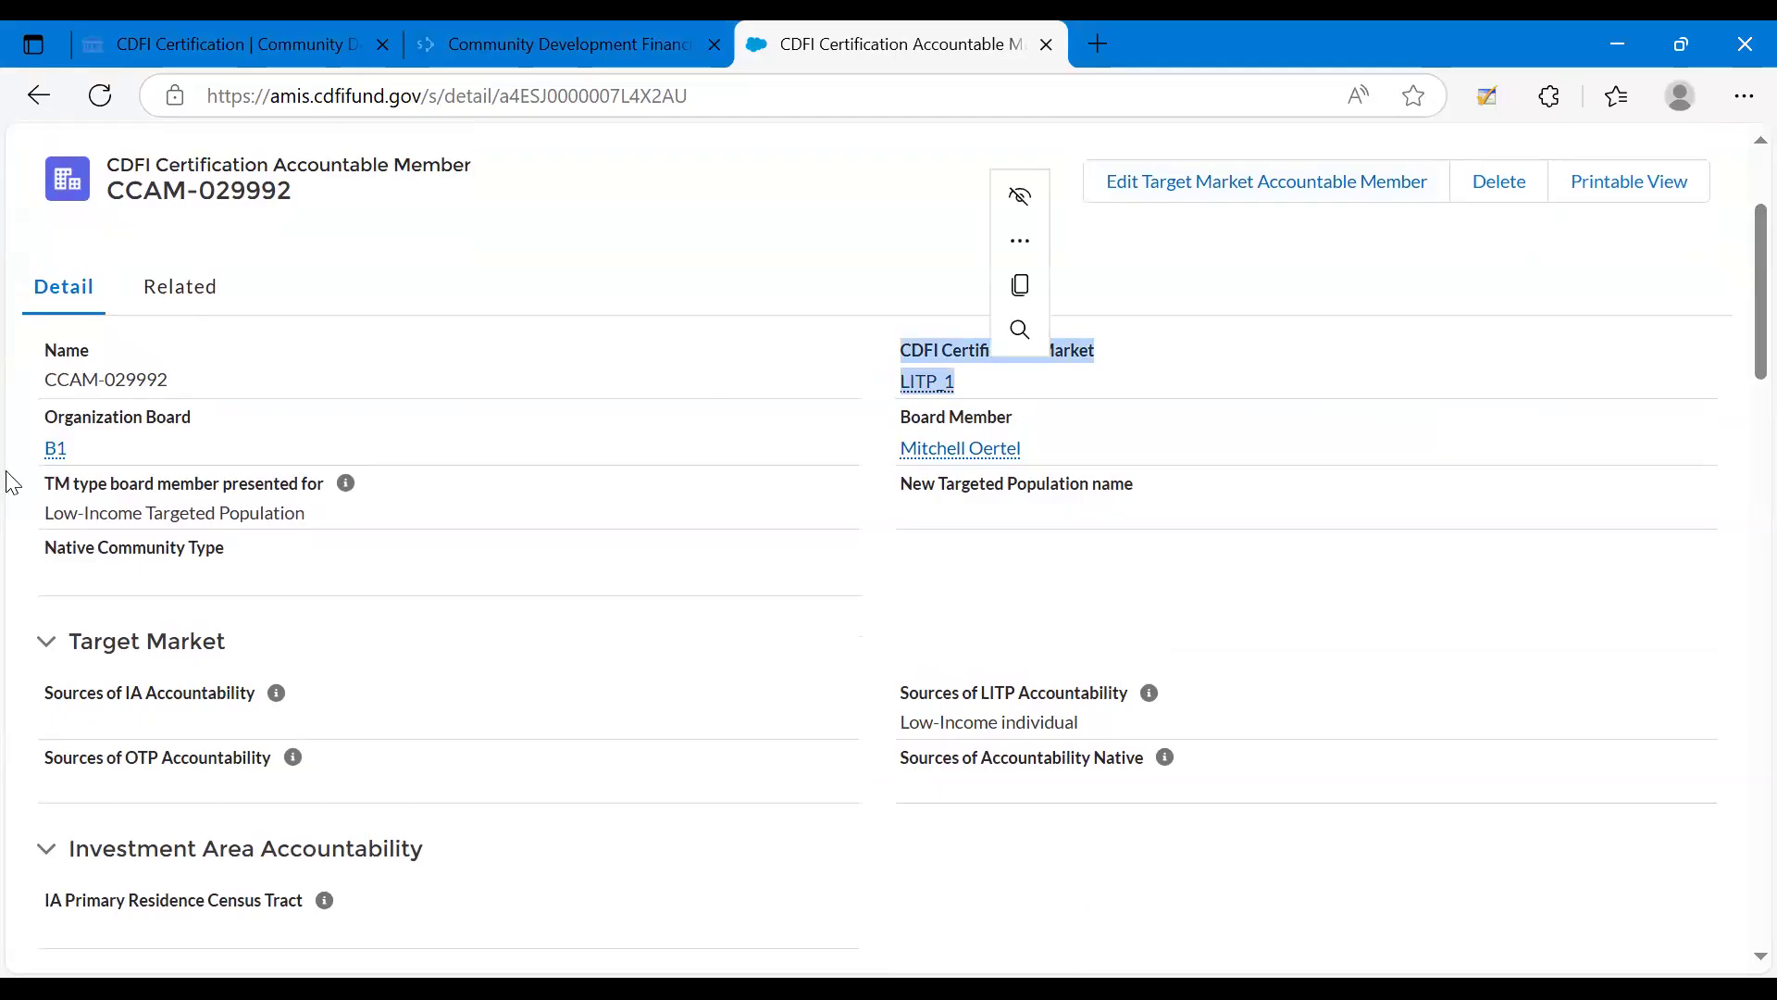
left_click(138, 436)
left_click_drag(57, 416, 211, 438)
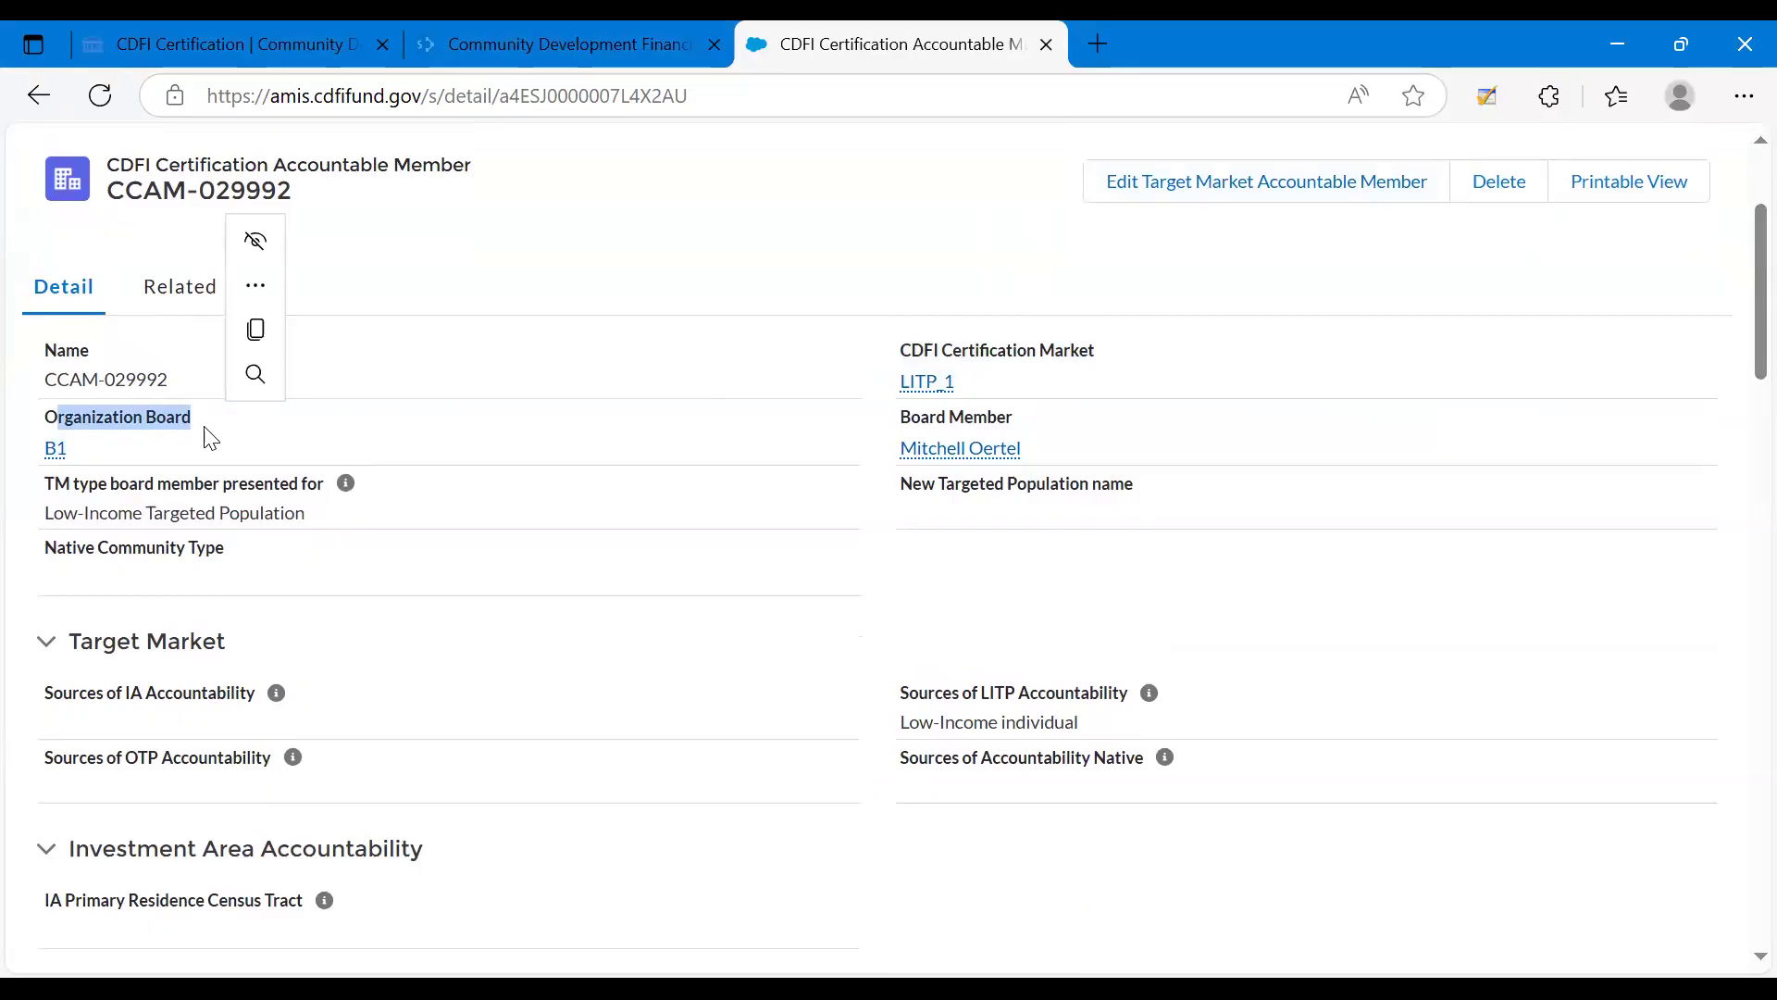
left_click_drag(898, 414, 1094, 424)
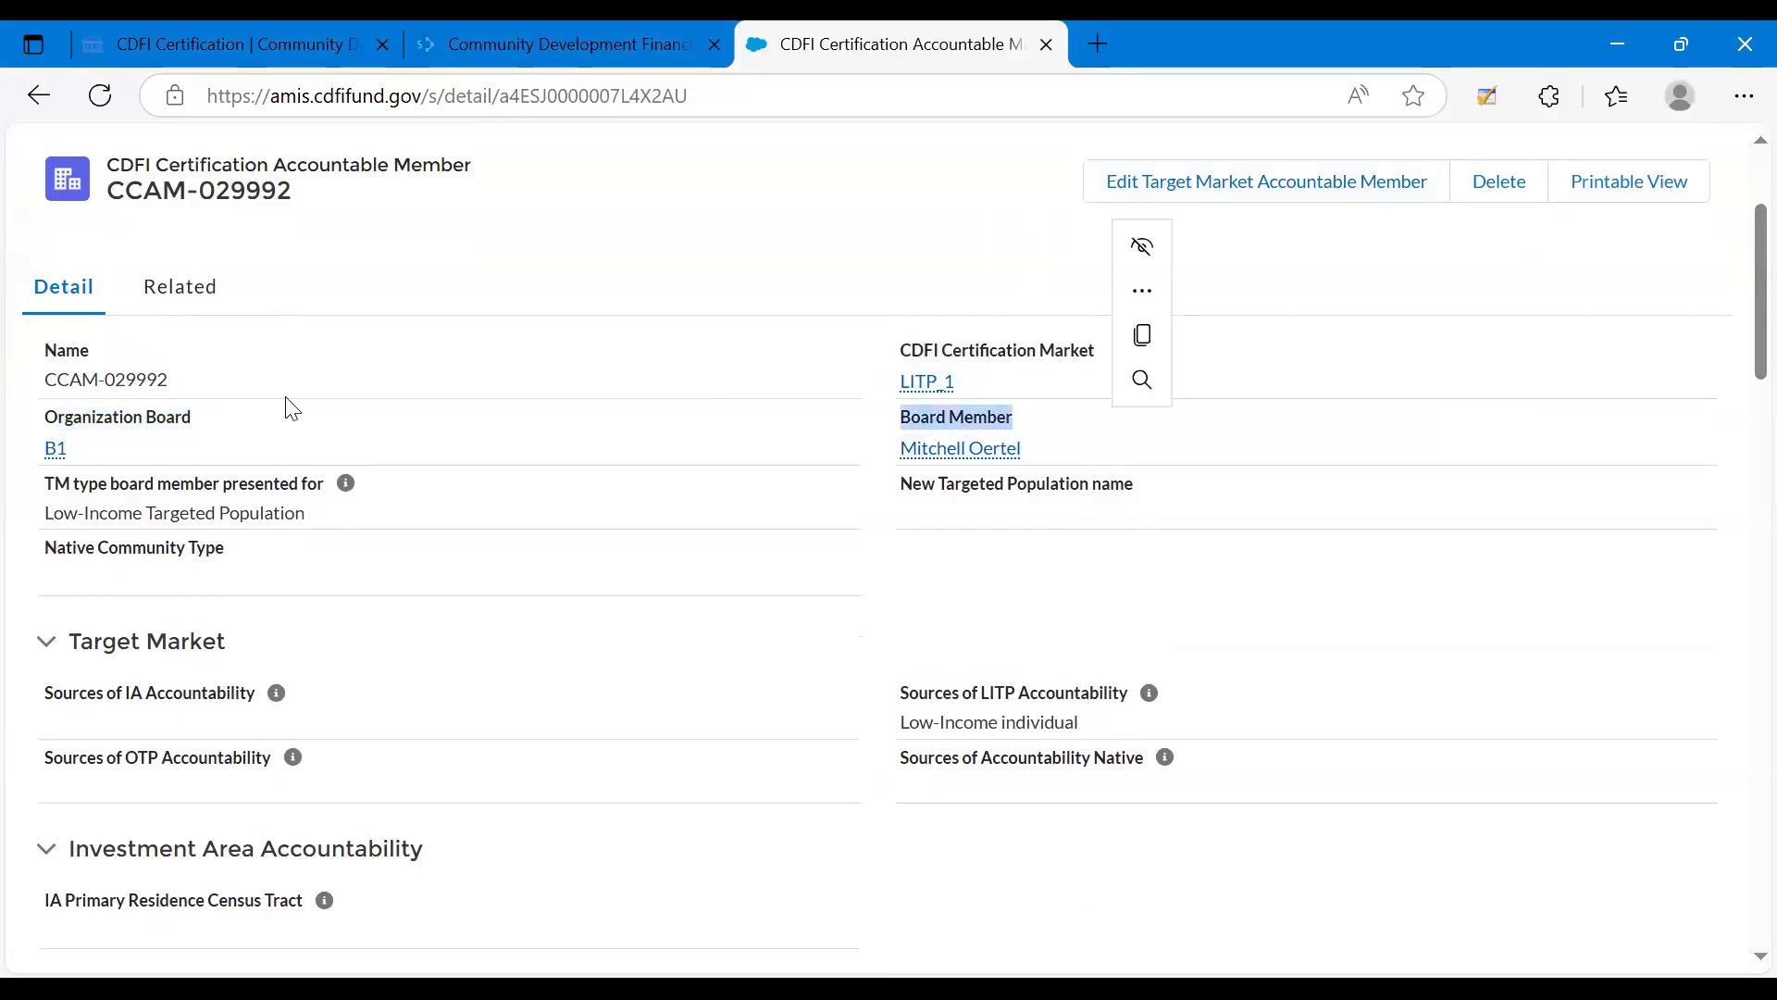
left_click(207, 449)
left_click_drag(46, 501, 326, 479)
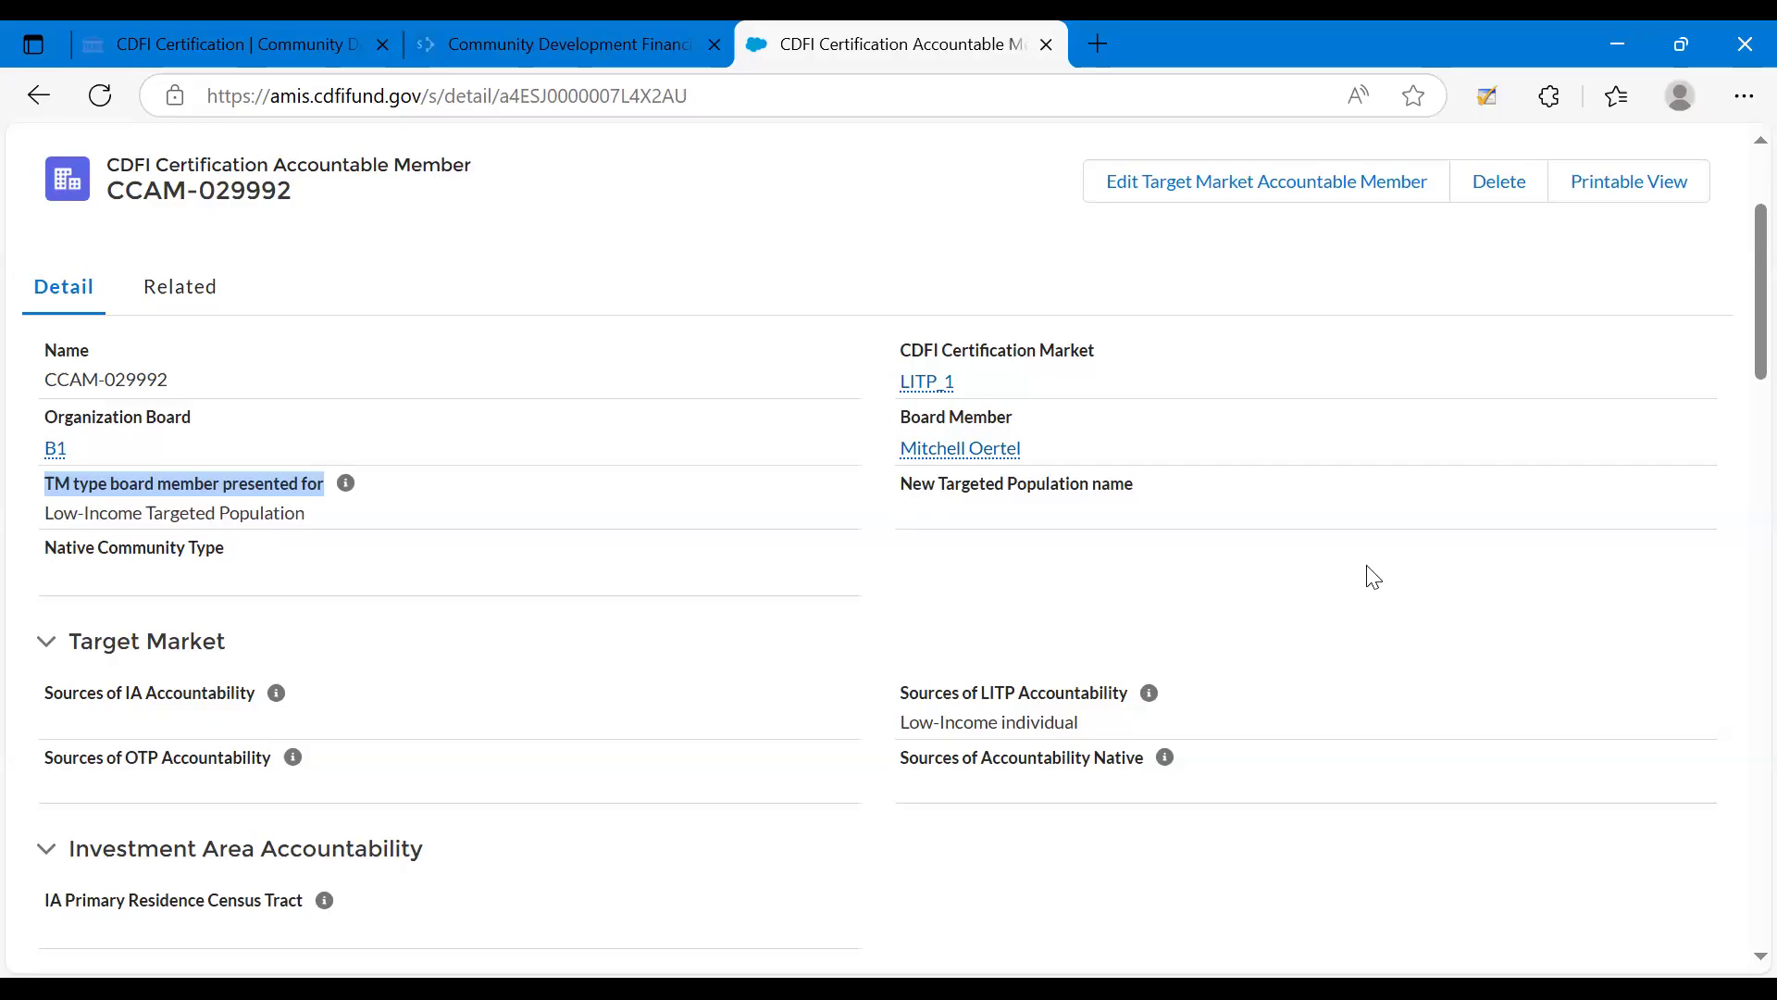
Examine the Sources of IA Accountability and Sources of LITP Accountability fields in the accountable member record's Target Market section.
scroll(1737, 393, "down", 2)
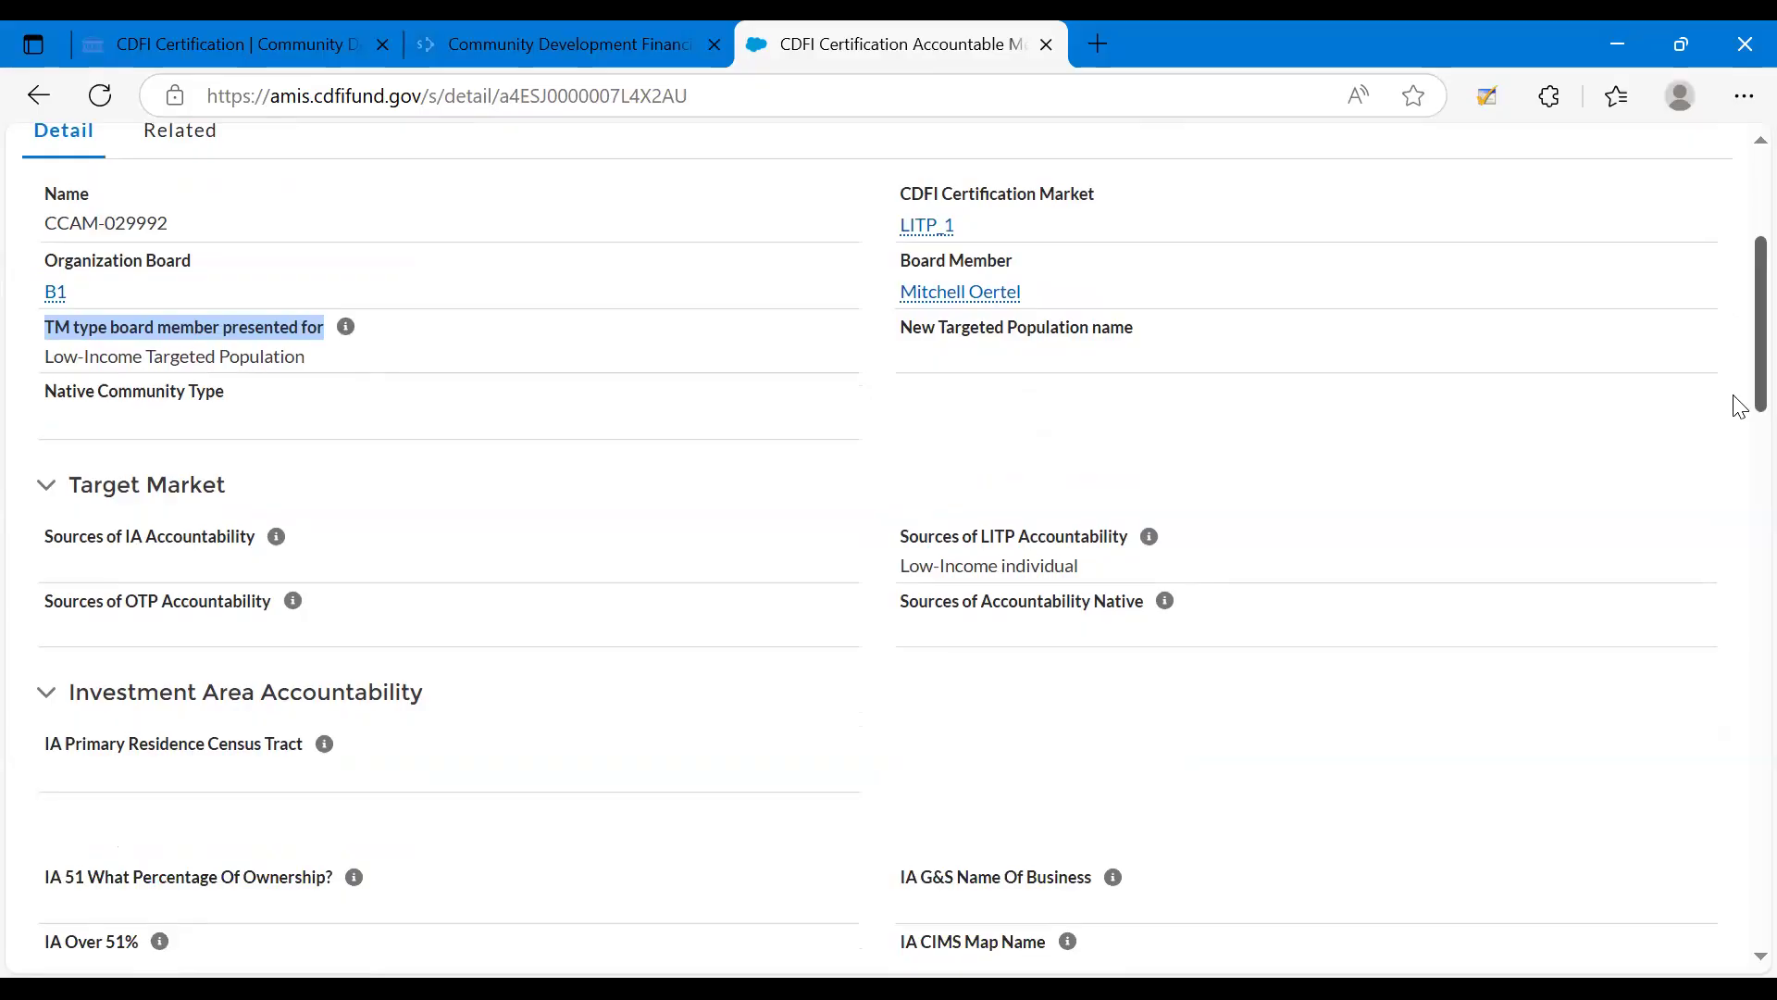
scroll(1737, 394, "down", 2)
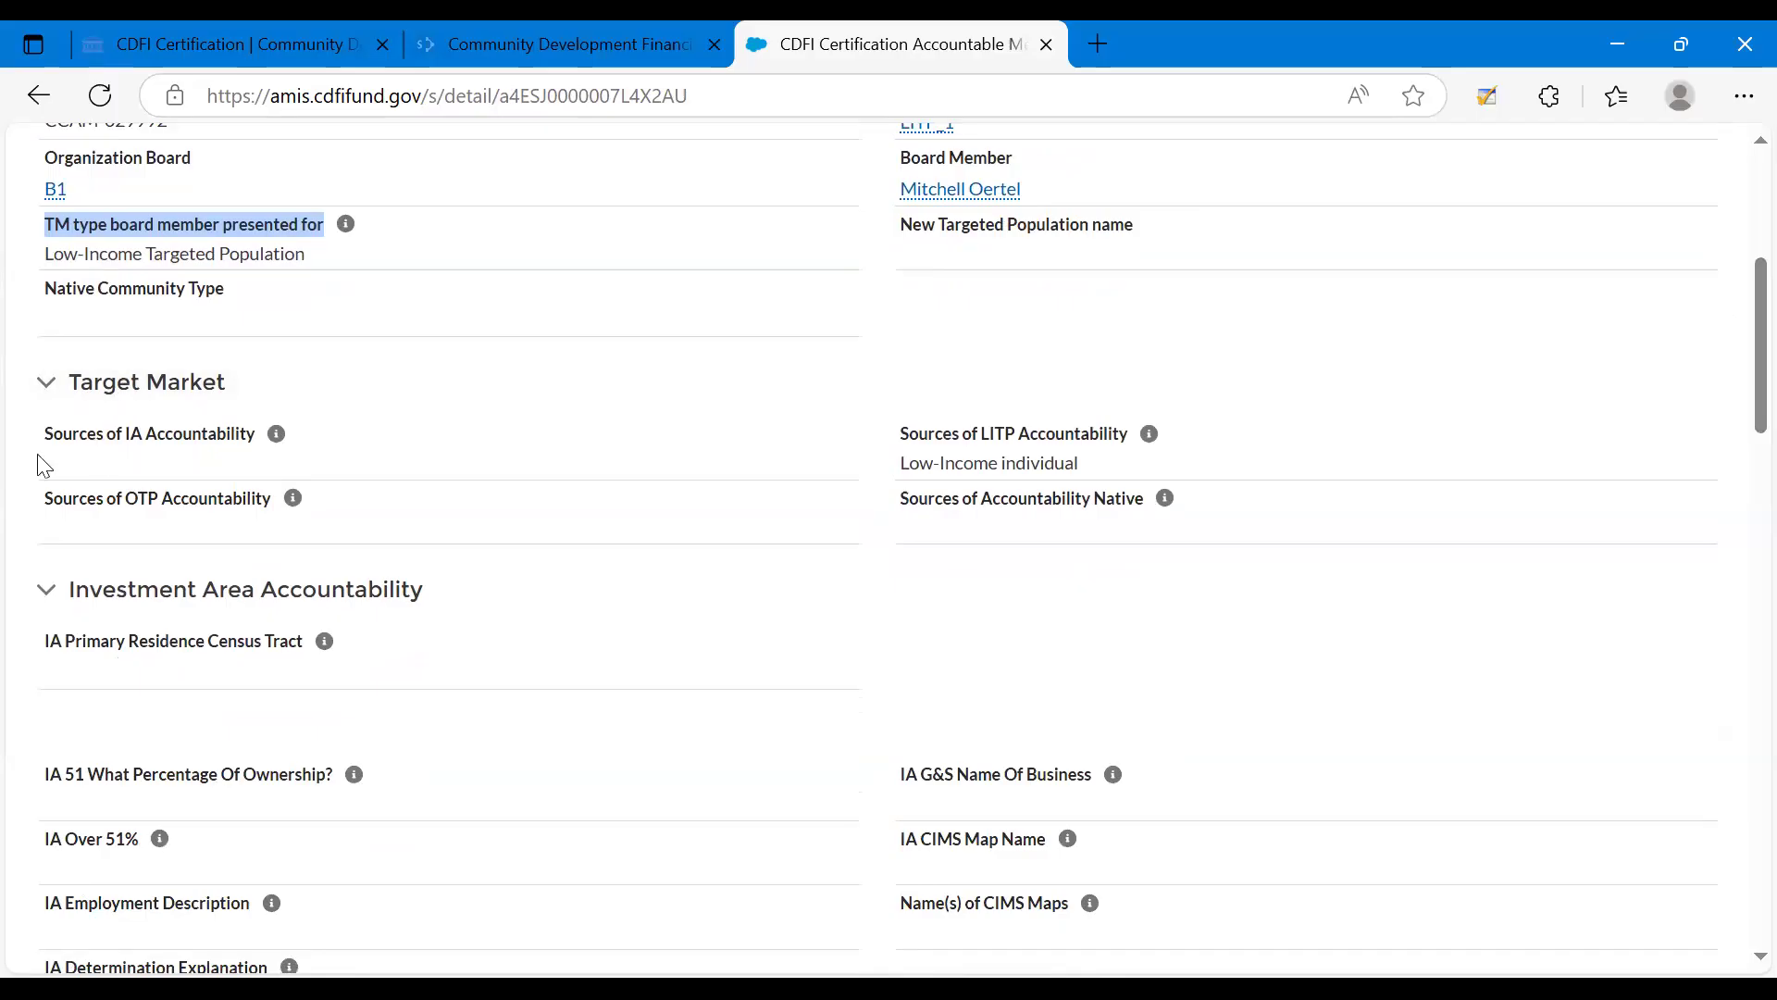
left_click(62, 440)
left_click_drag(63, 440, 254, 460)
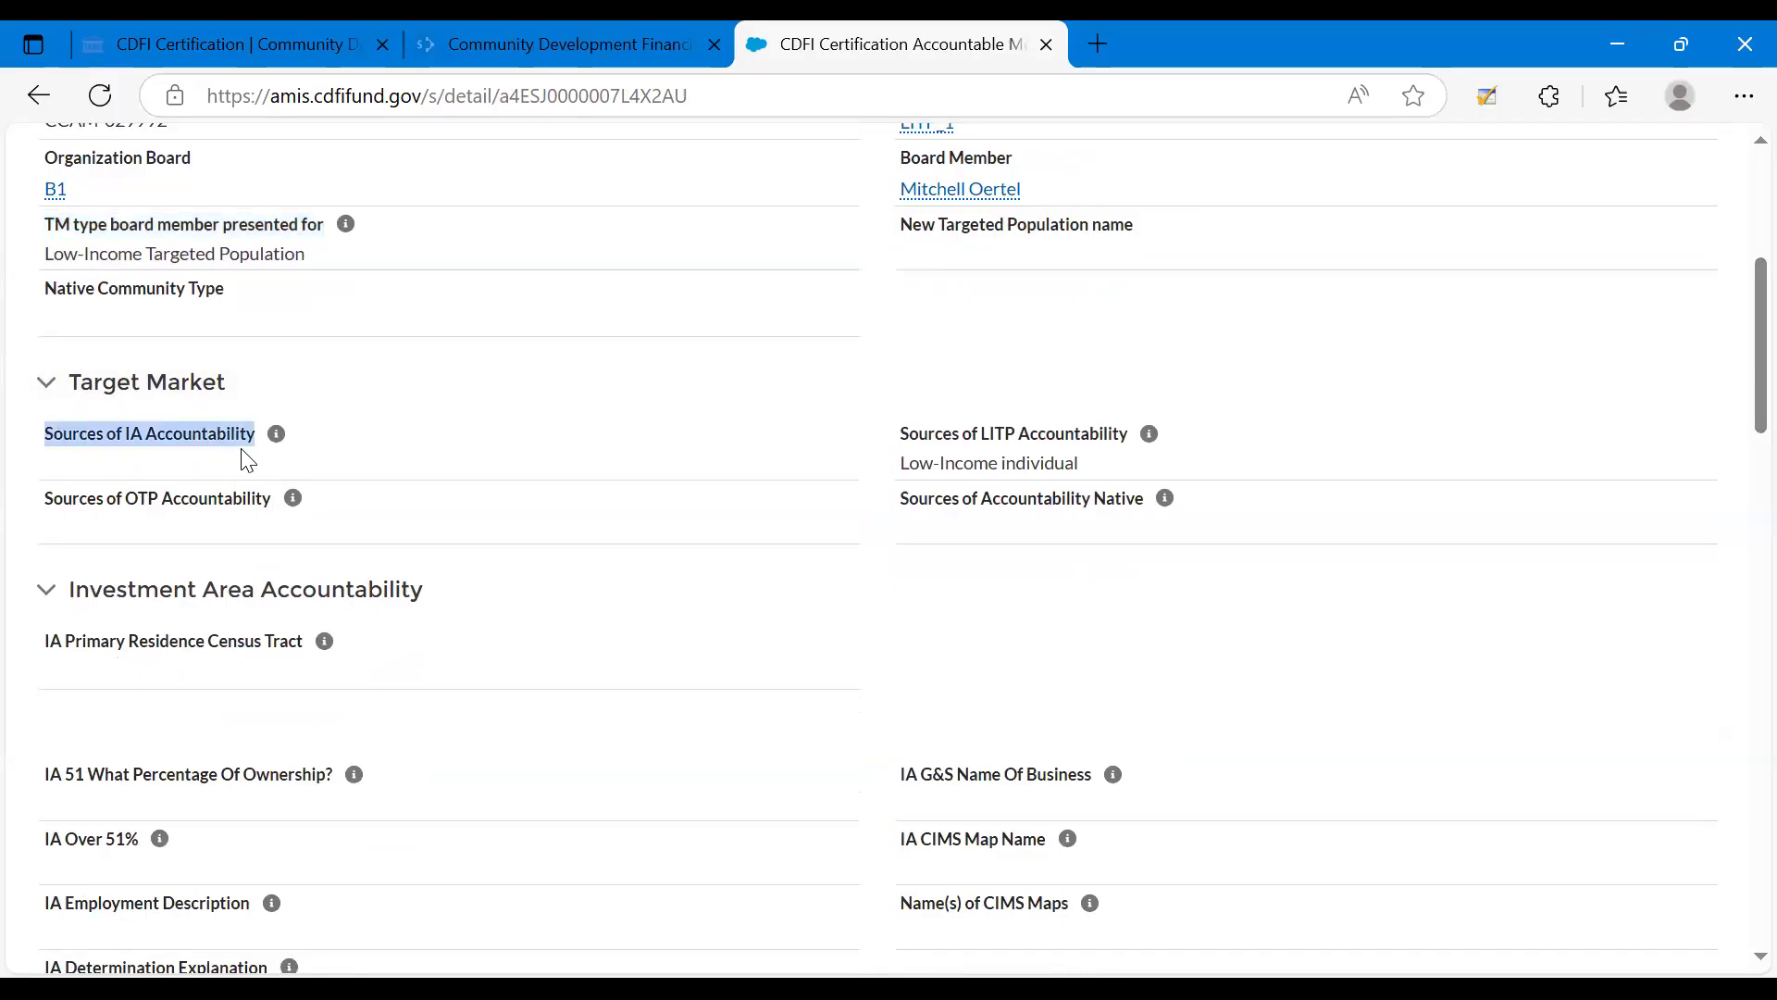
left_click_drag(904, 427, 958, 431)
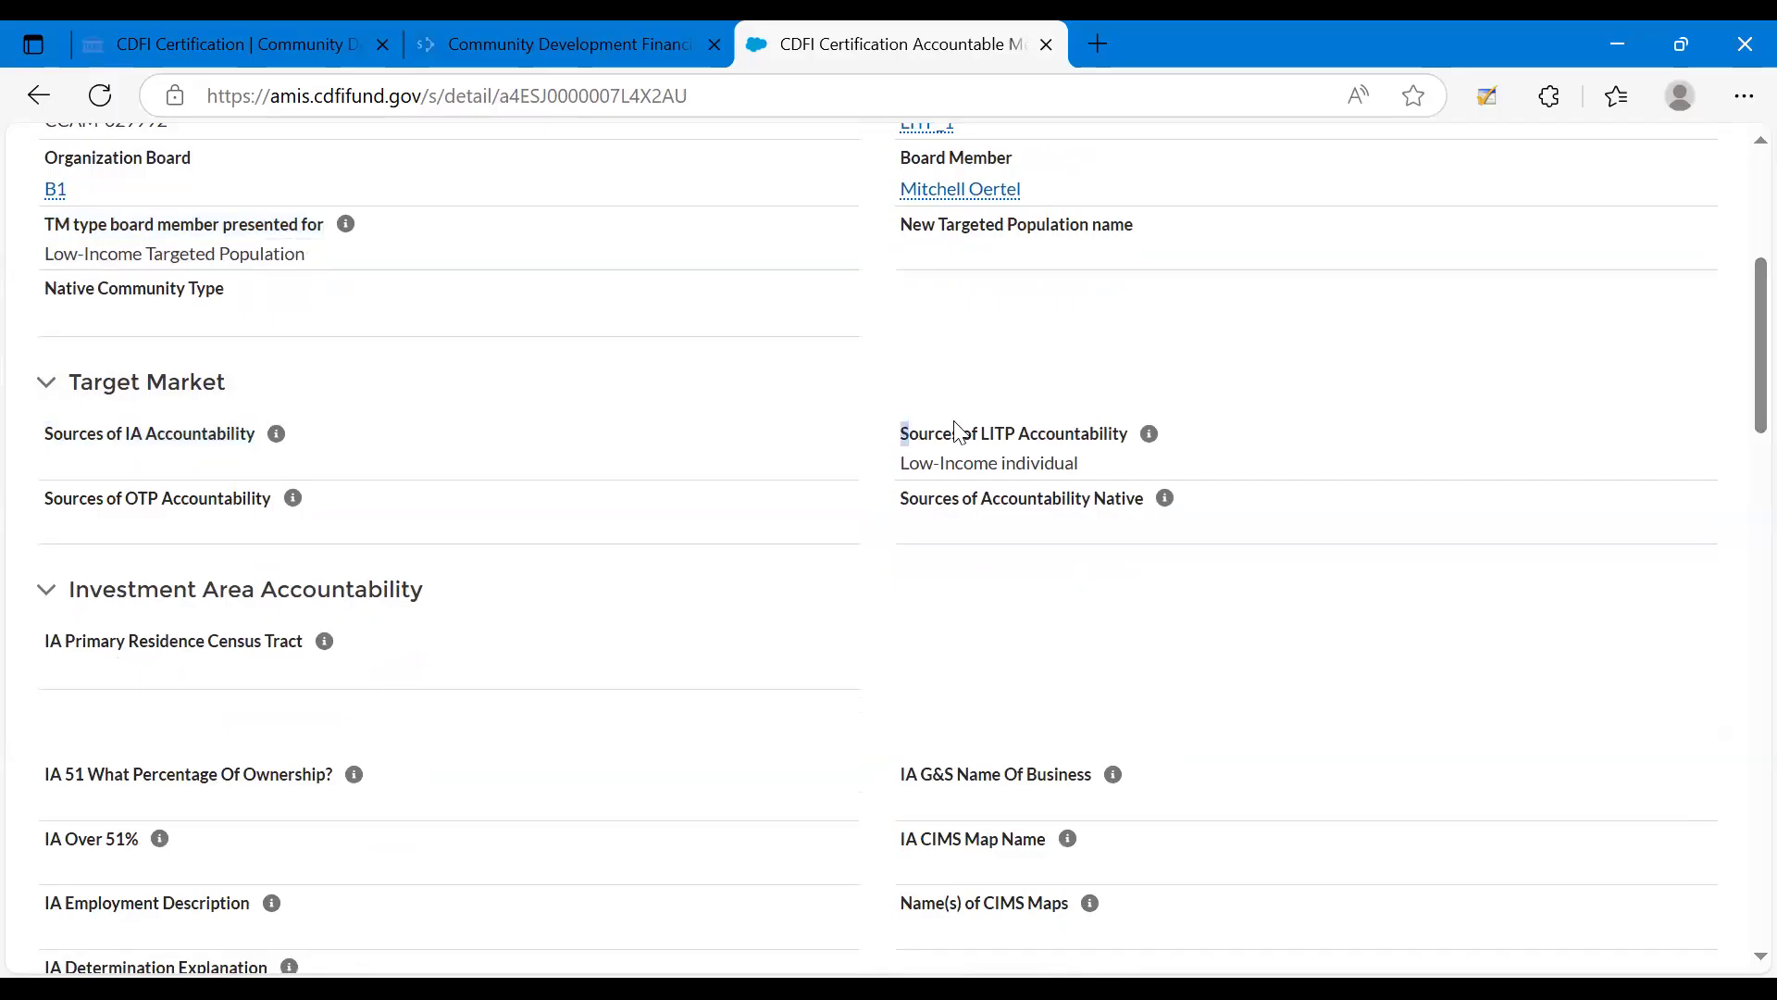
left_click(67, 451)
left_click_drag(43, 436, 234, 464)
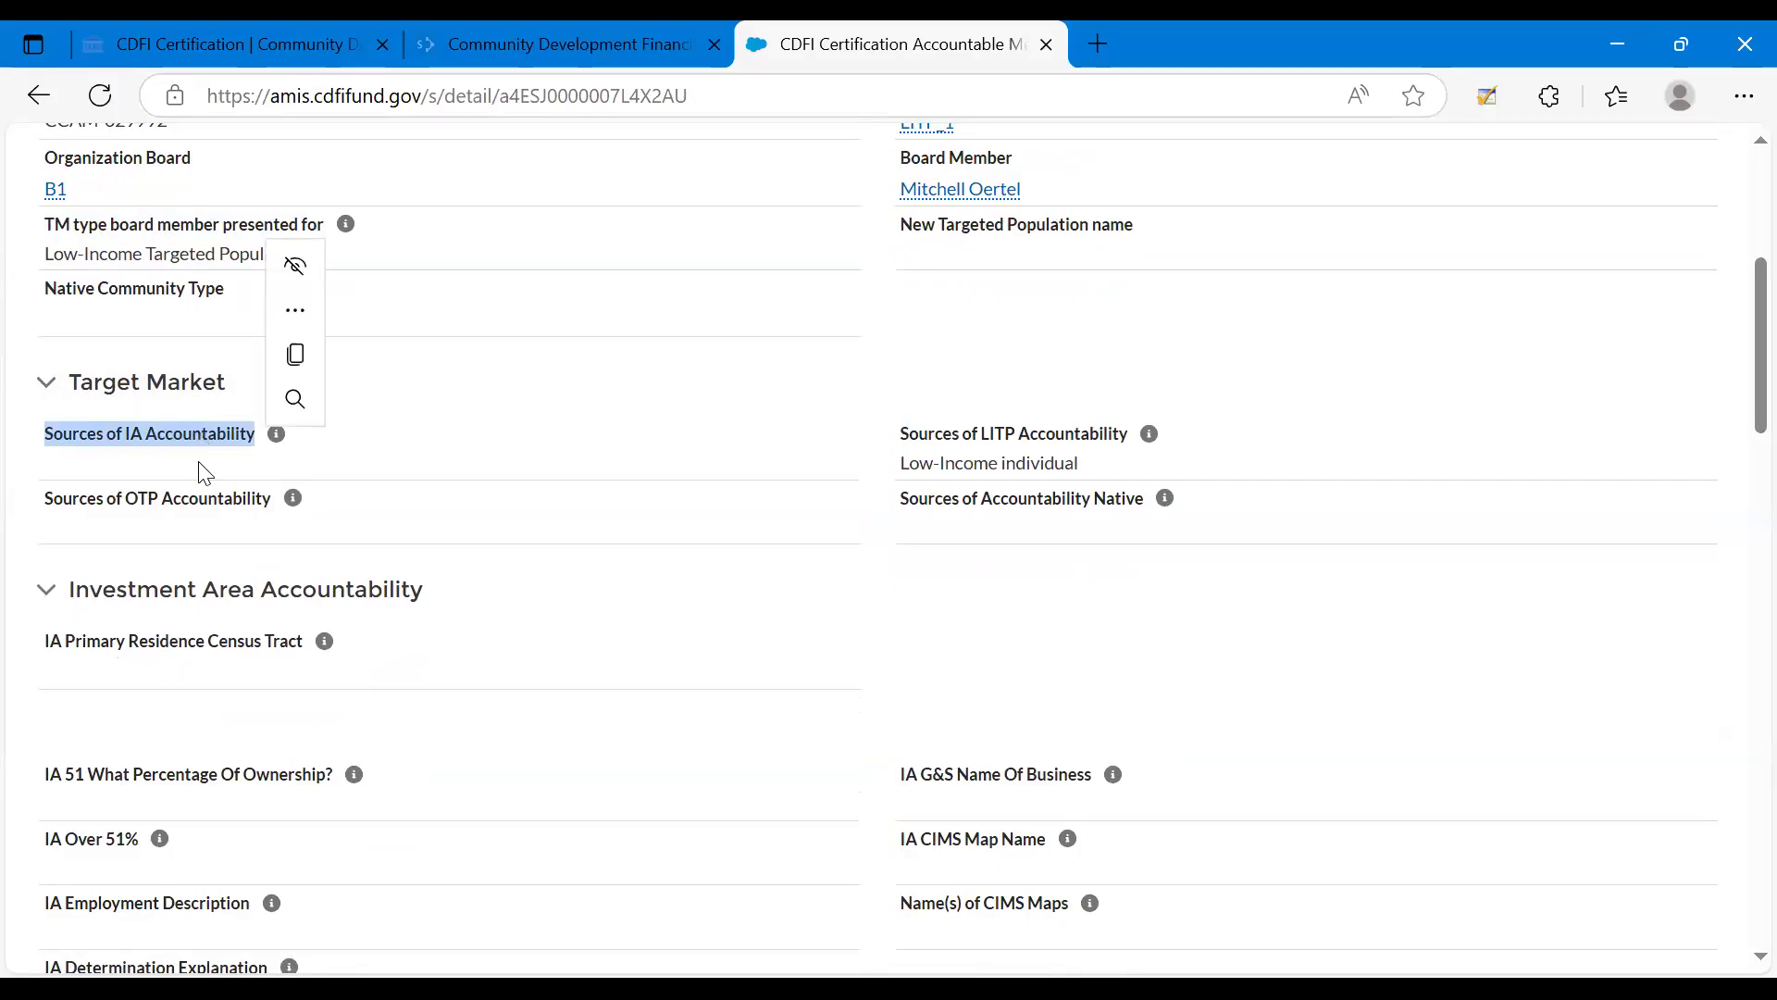
left_click(130, 456)
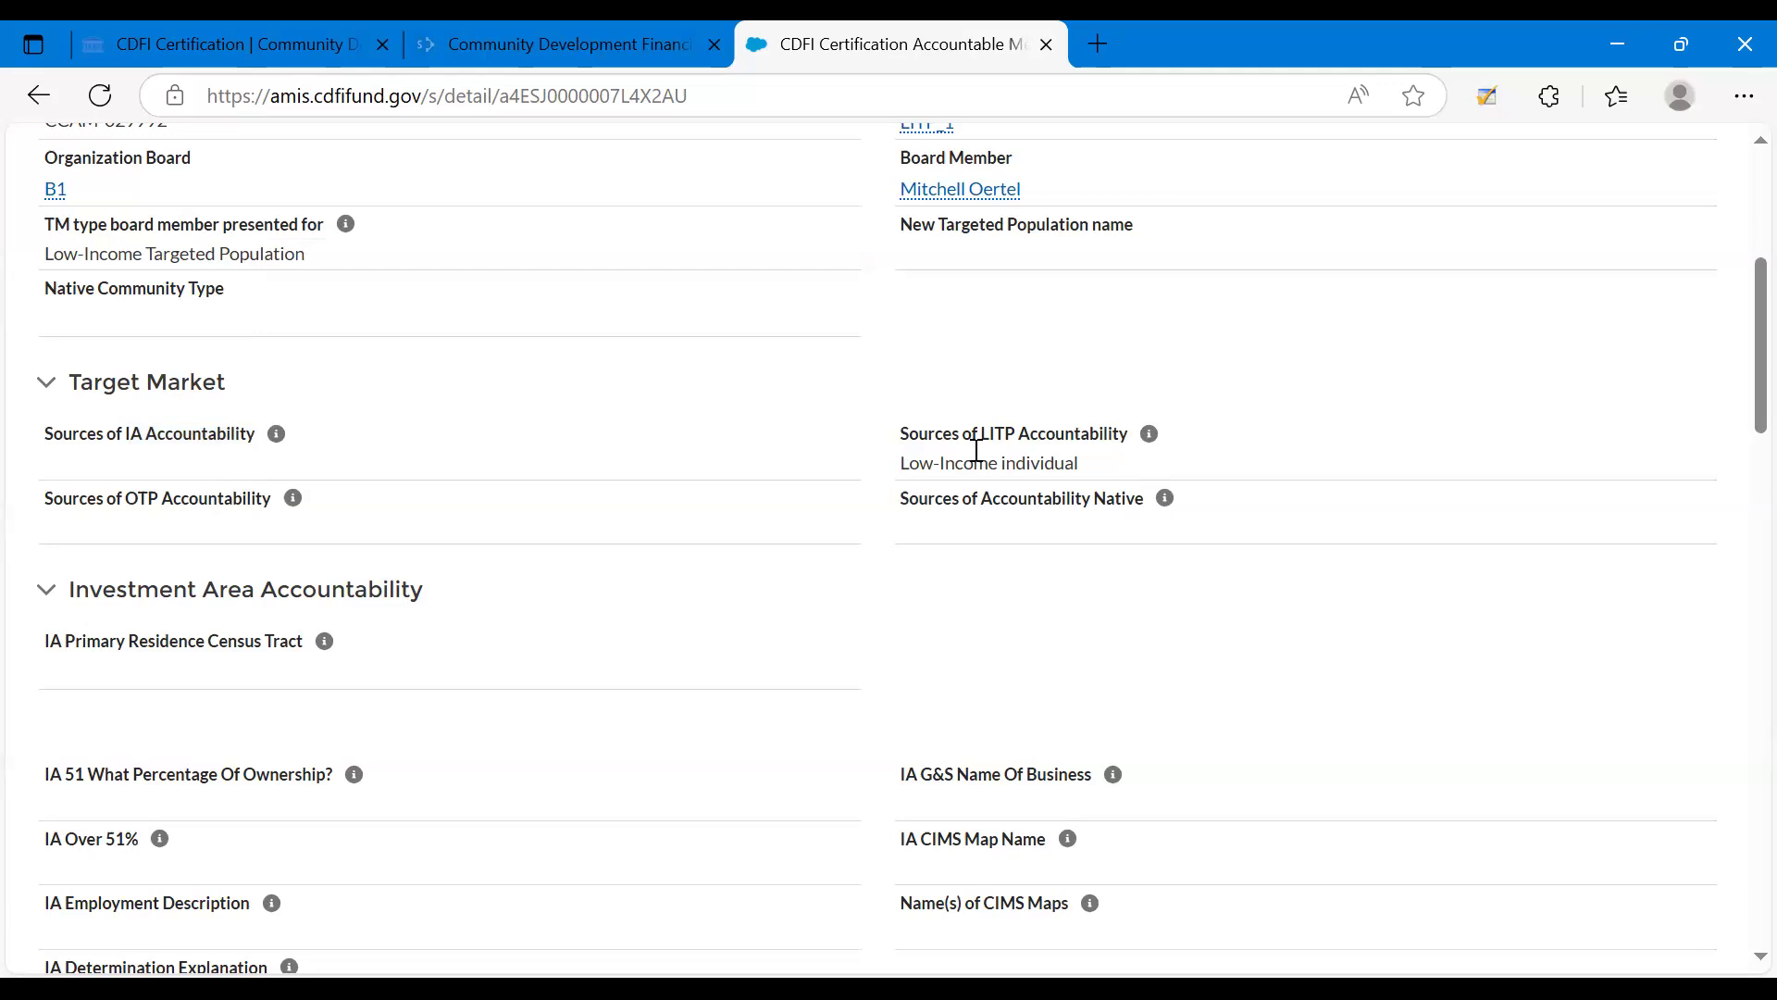
double_click(1015, 437)
left_click_drag(914, 465, 1092, 470)
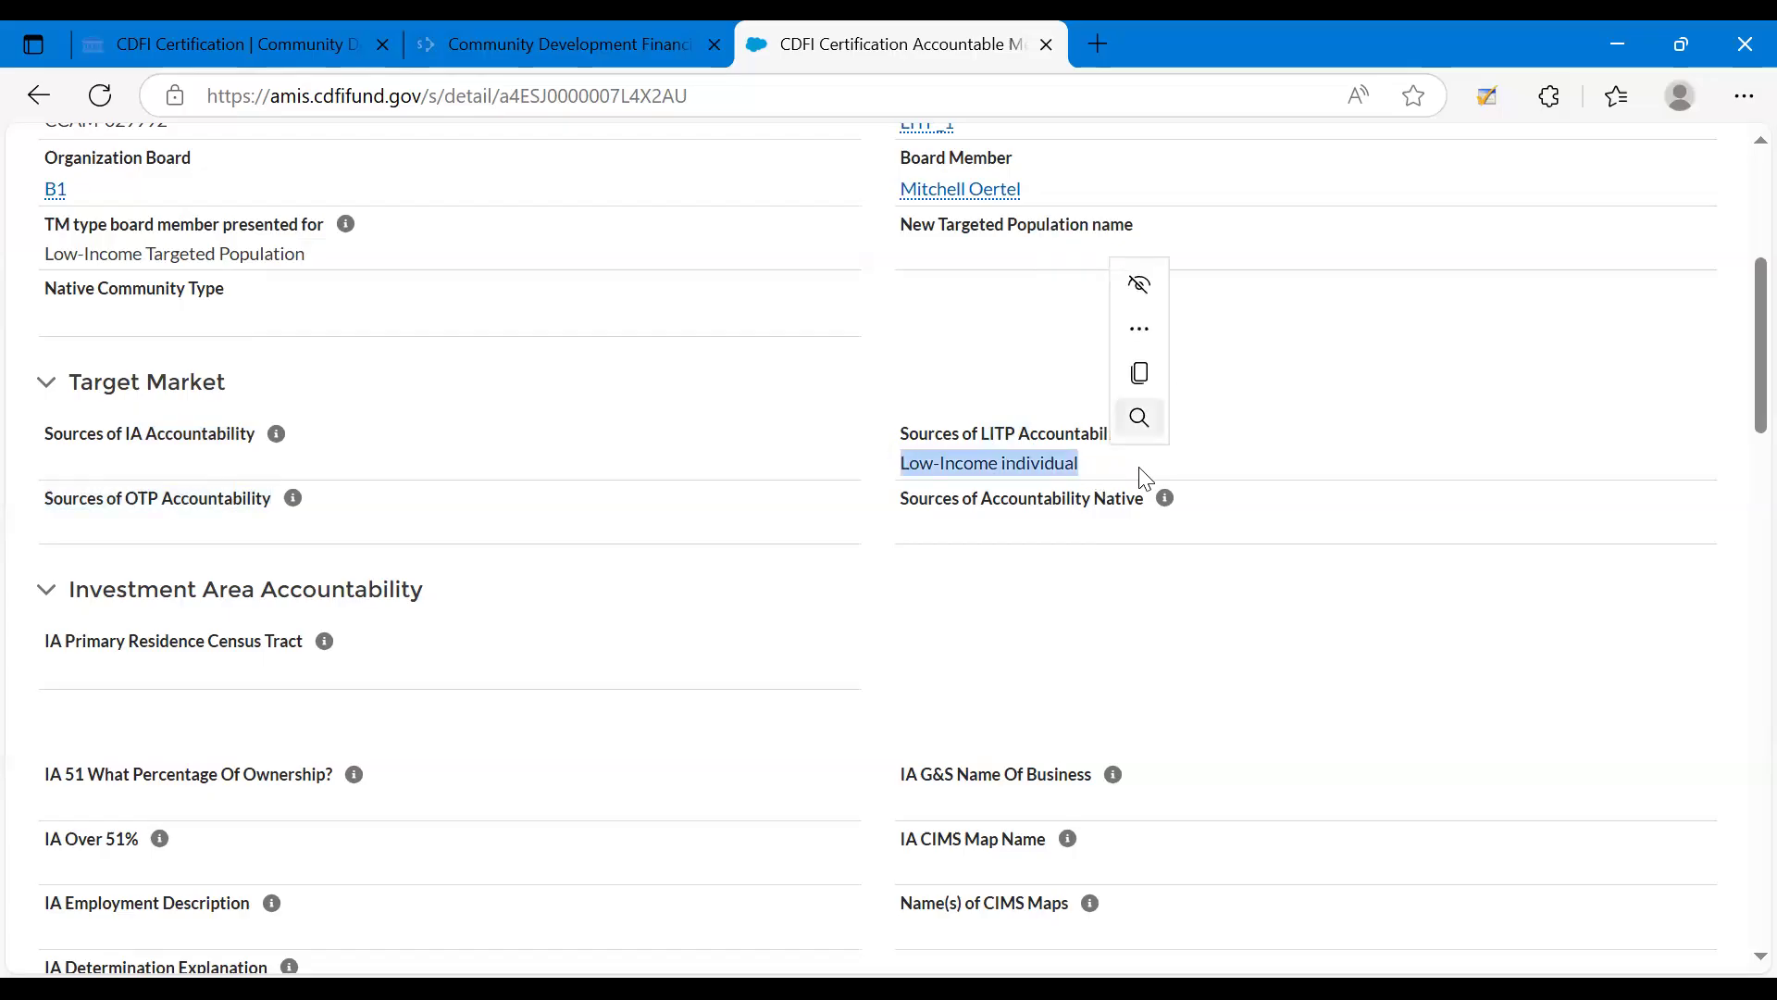
left_click(950, 435)
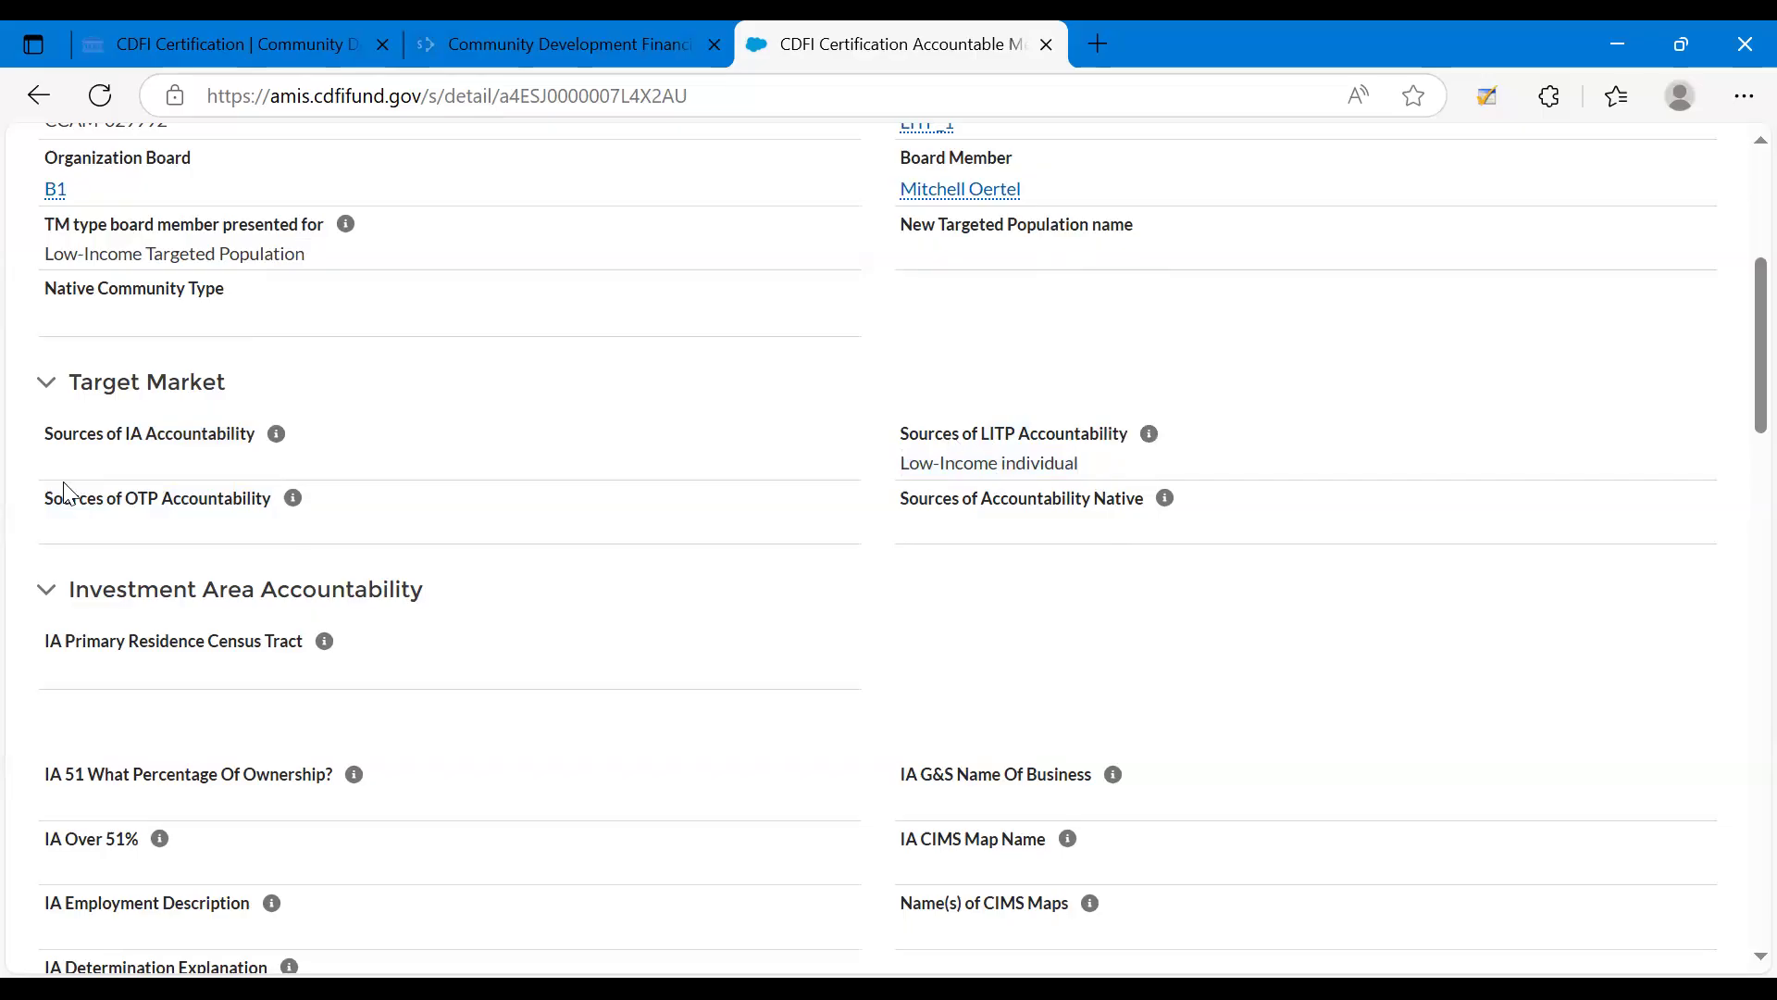
Examine the Sources of OTP Accountability and Sources of Accountability Native fields in the Target Market section.
left_click_drag(42, 500, 279, 506)
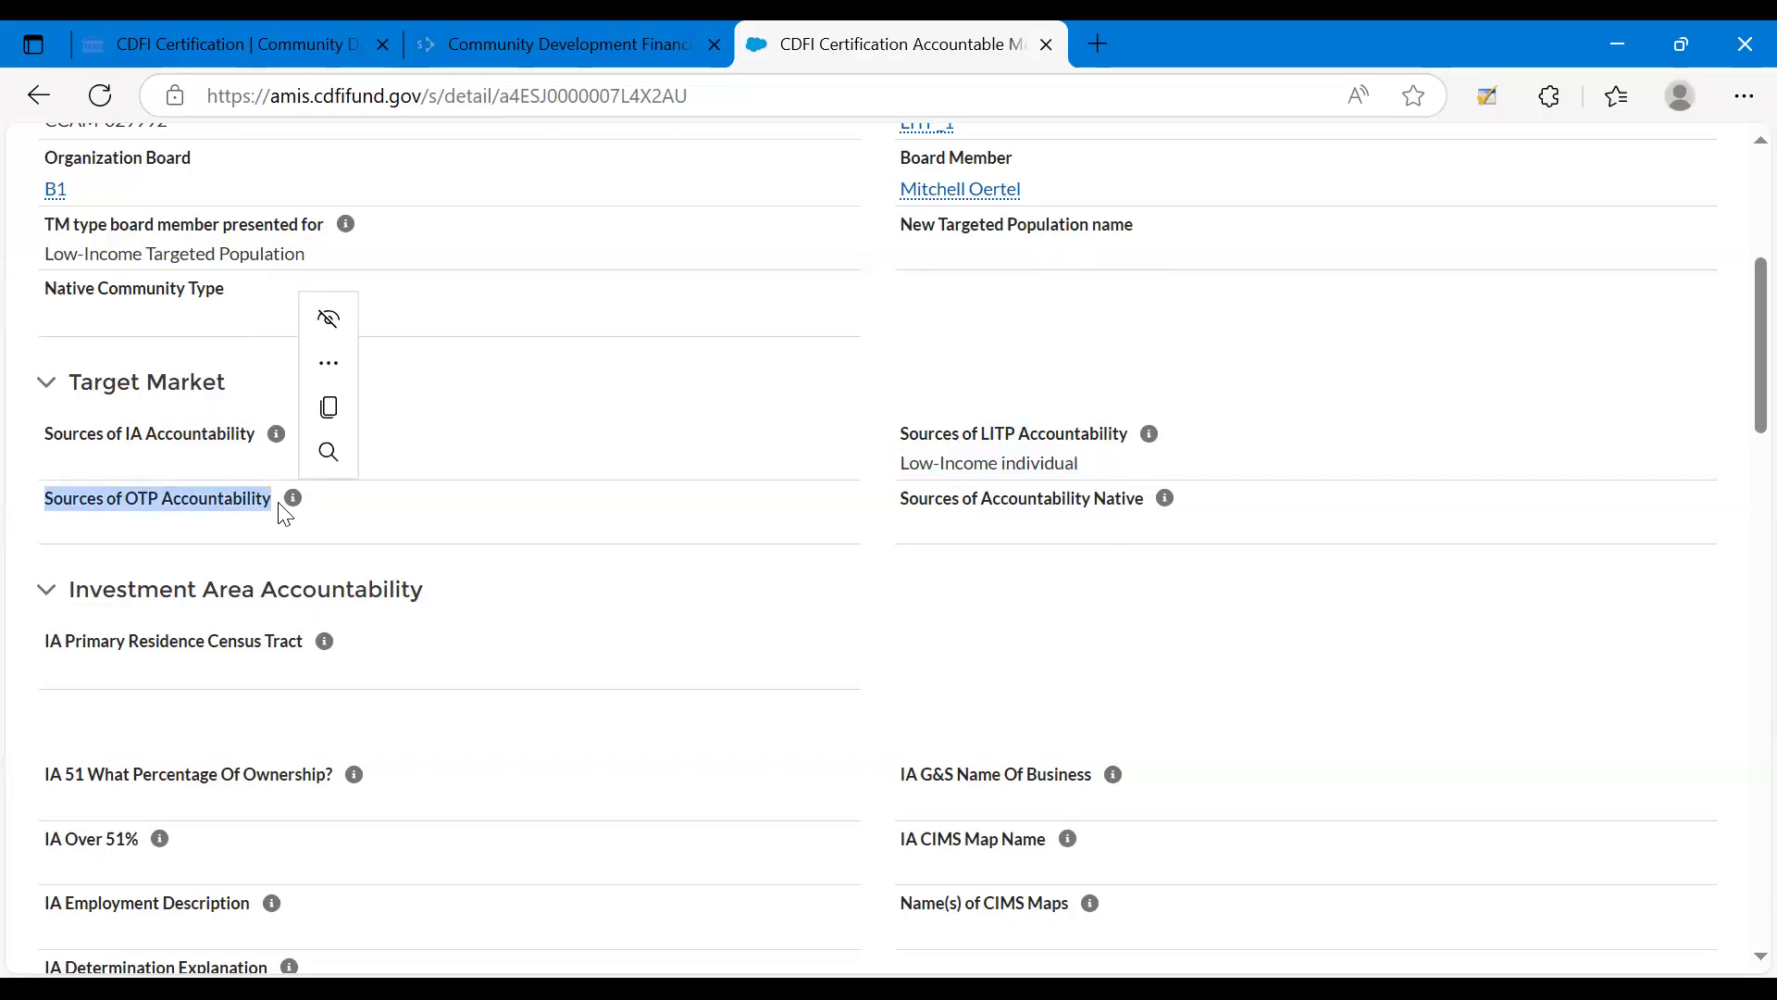
left_click(182, 530)
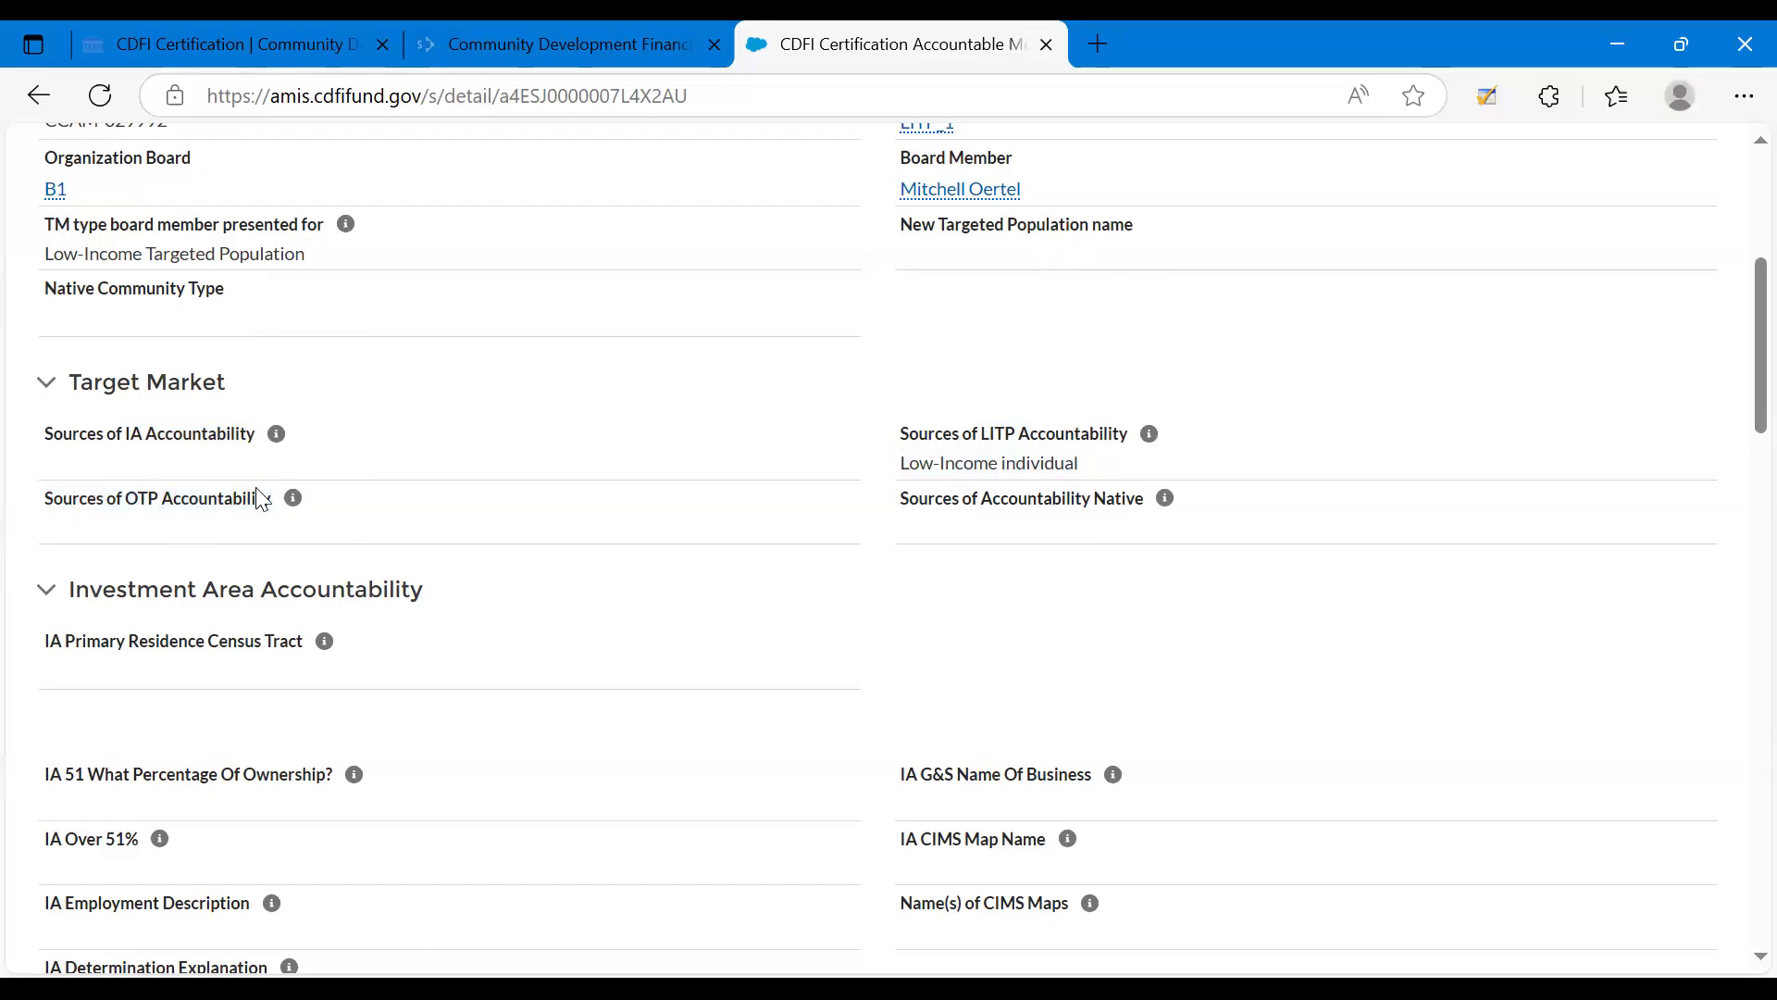
triple_click(933, 503)
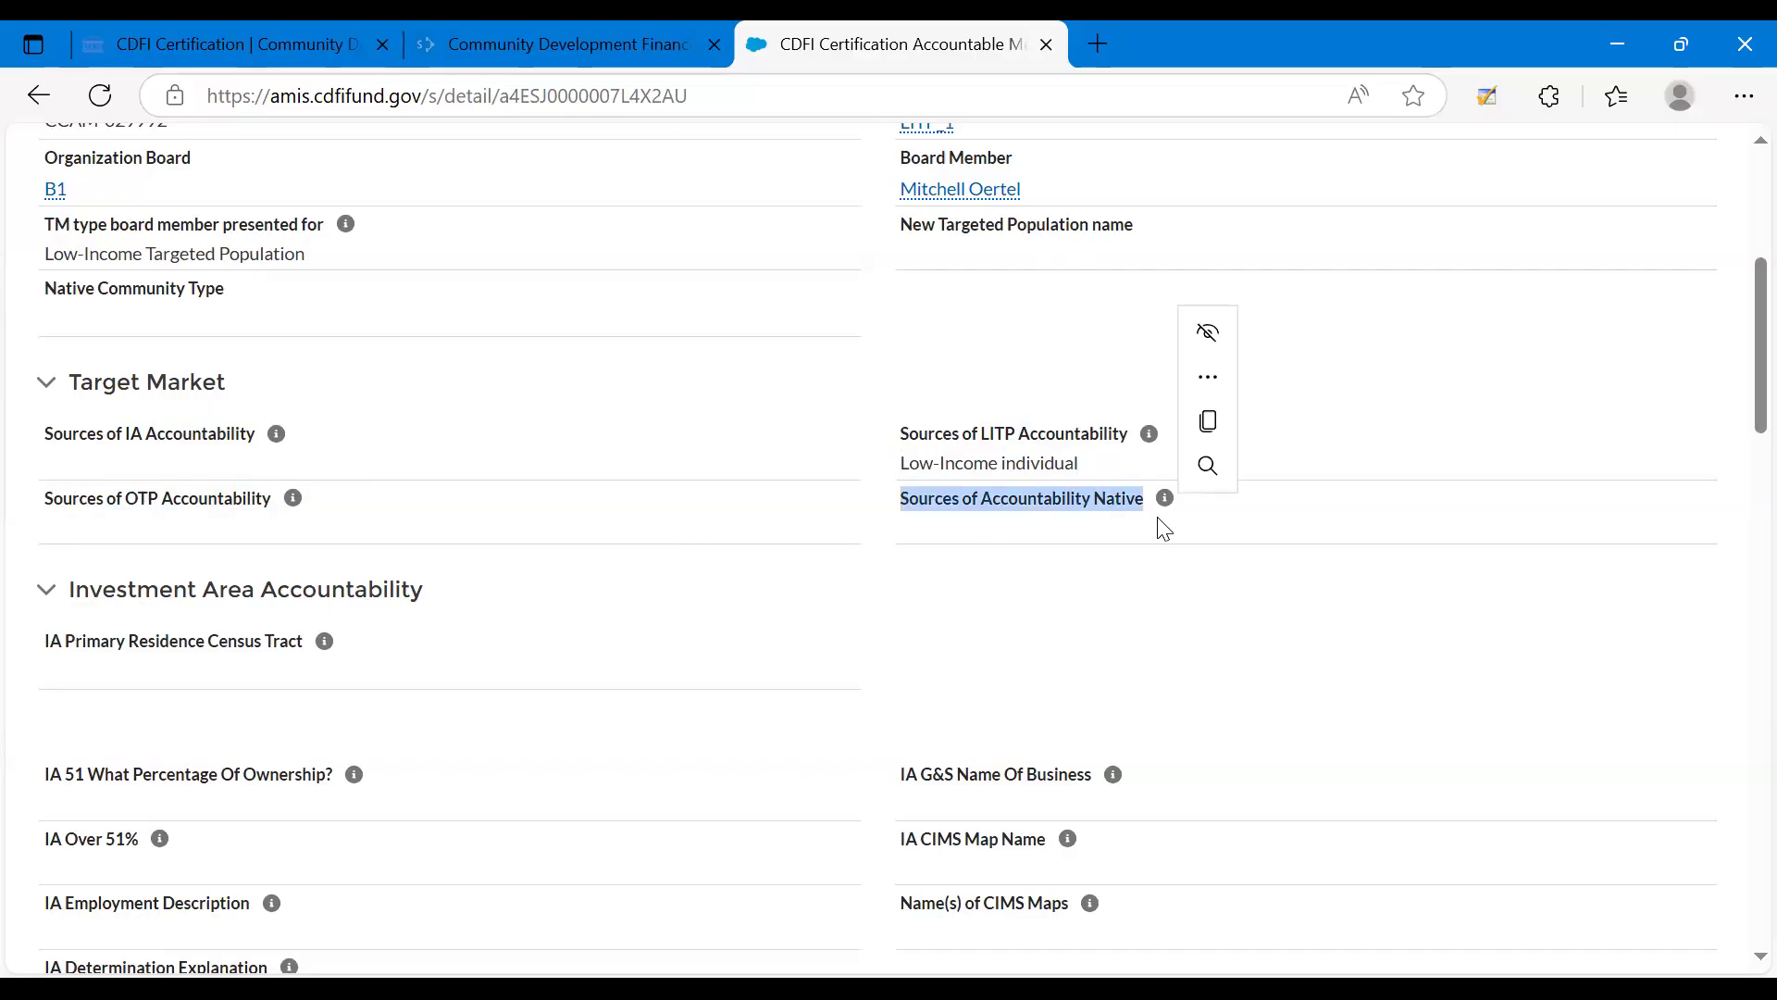
left_click(1075, 529)
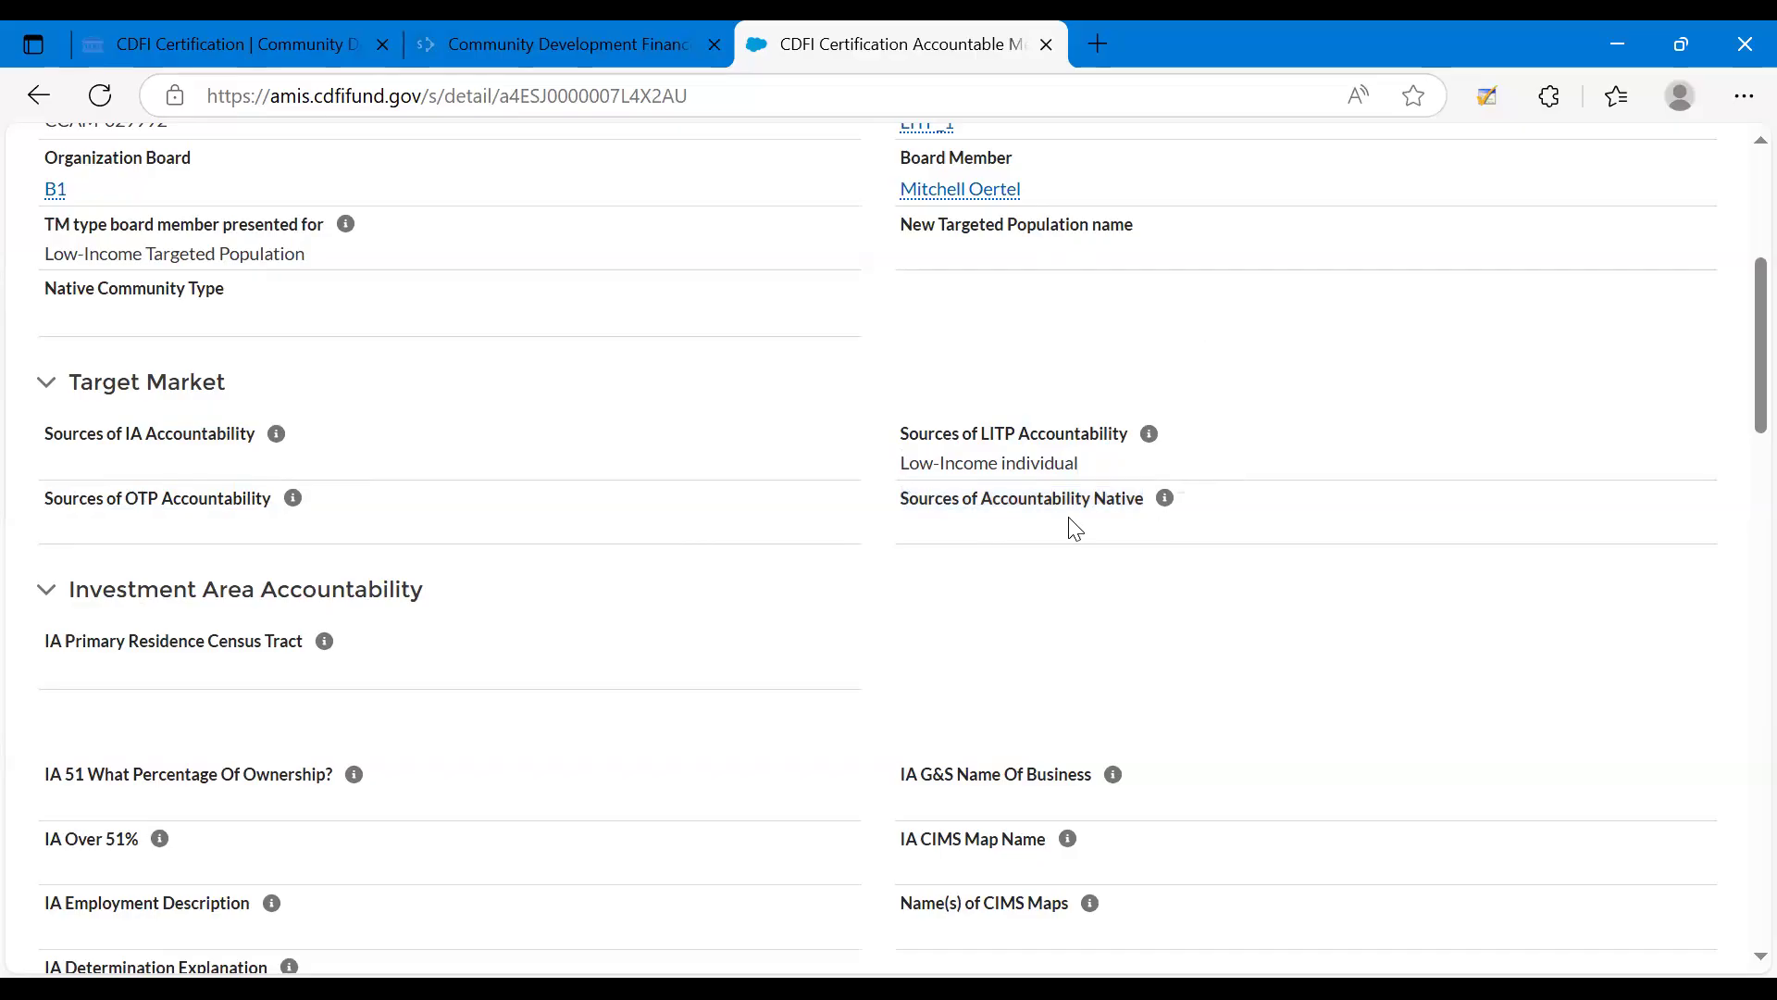
triple_click(1022, 631)
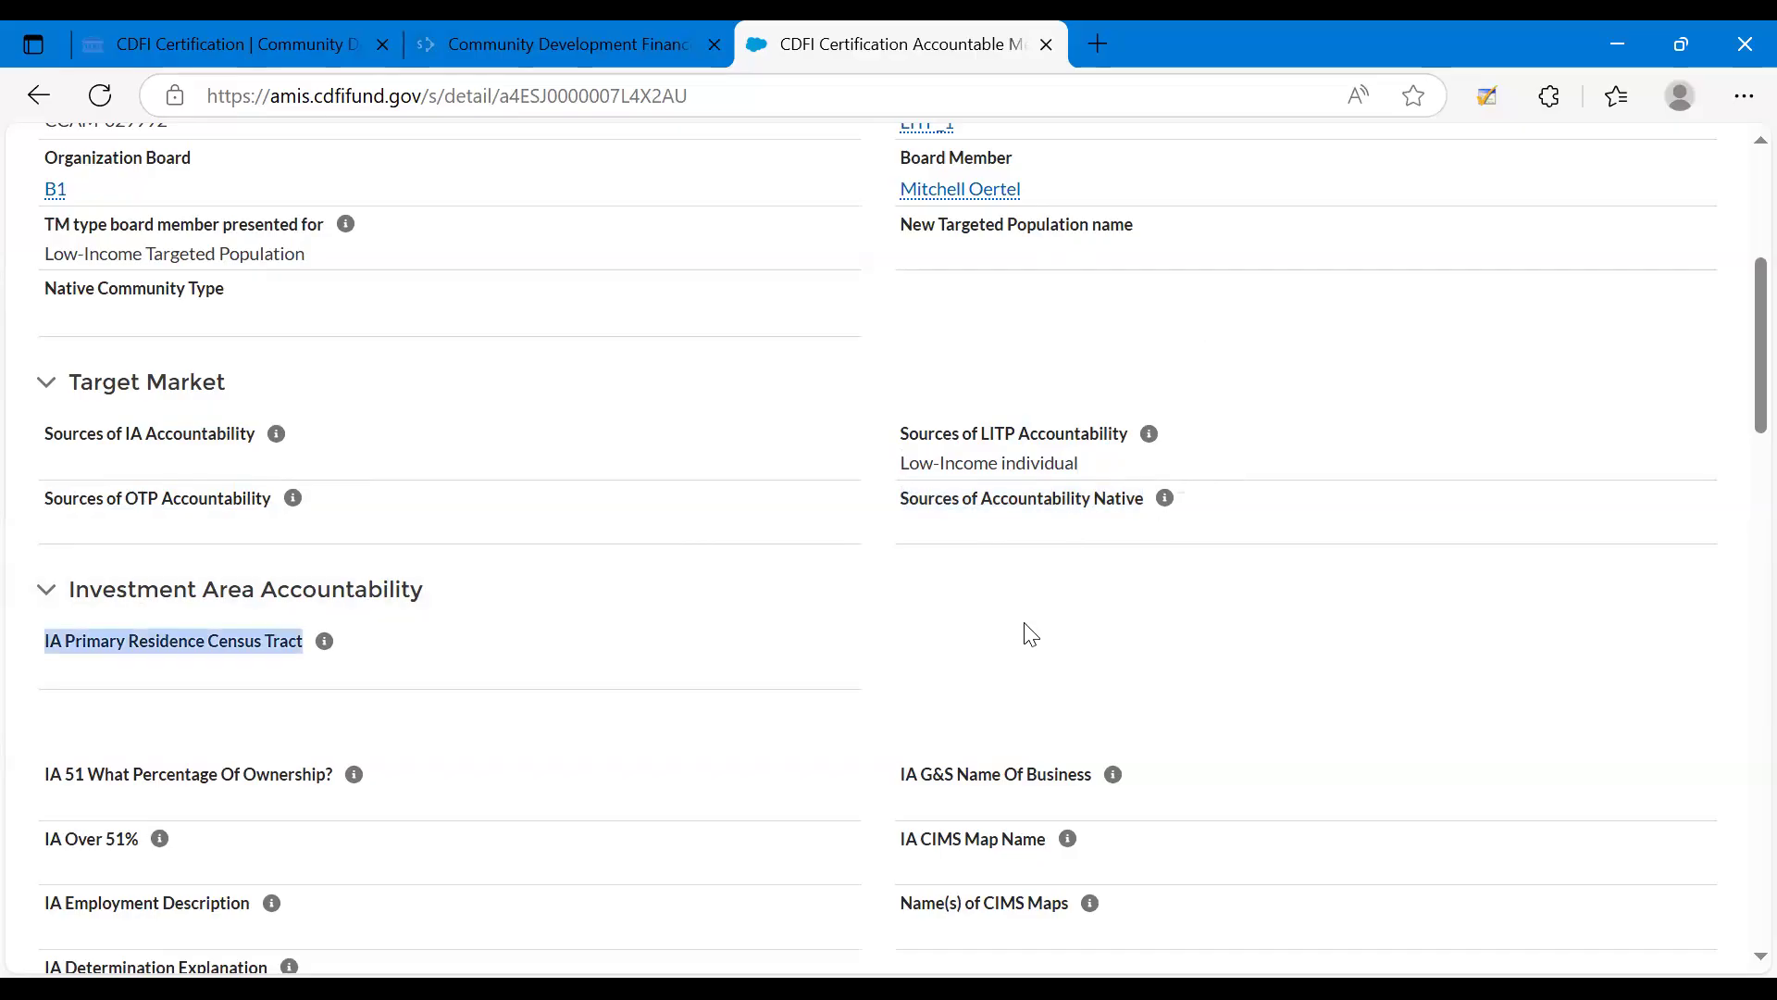
left_click(968, 593)
left_click(966, 595)
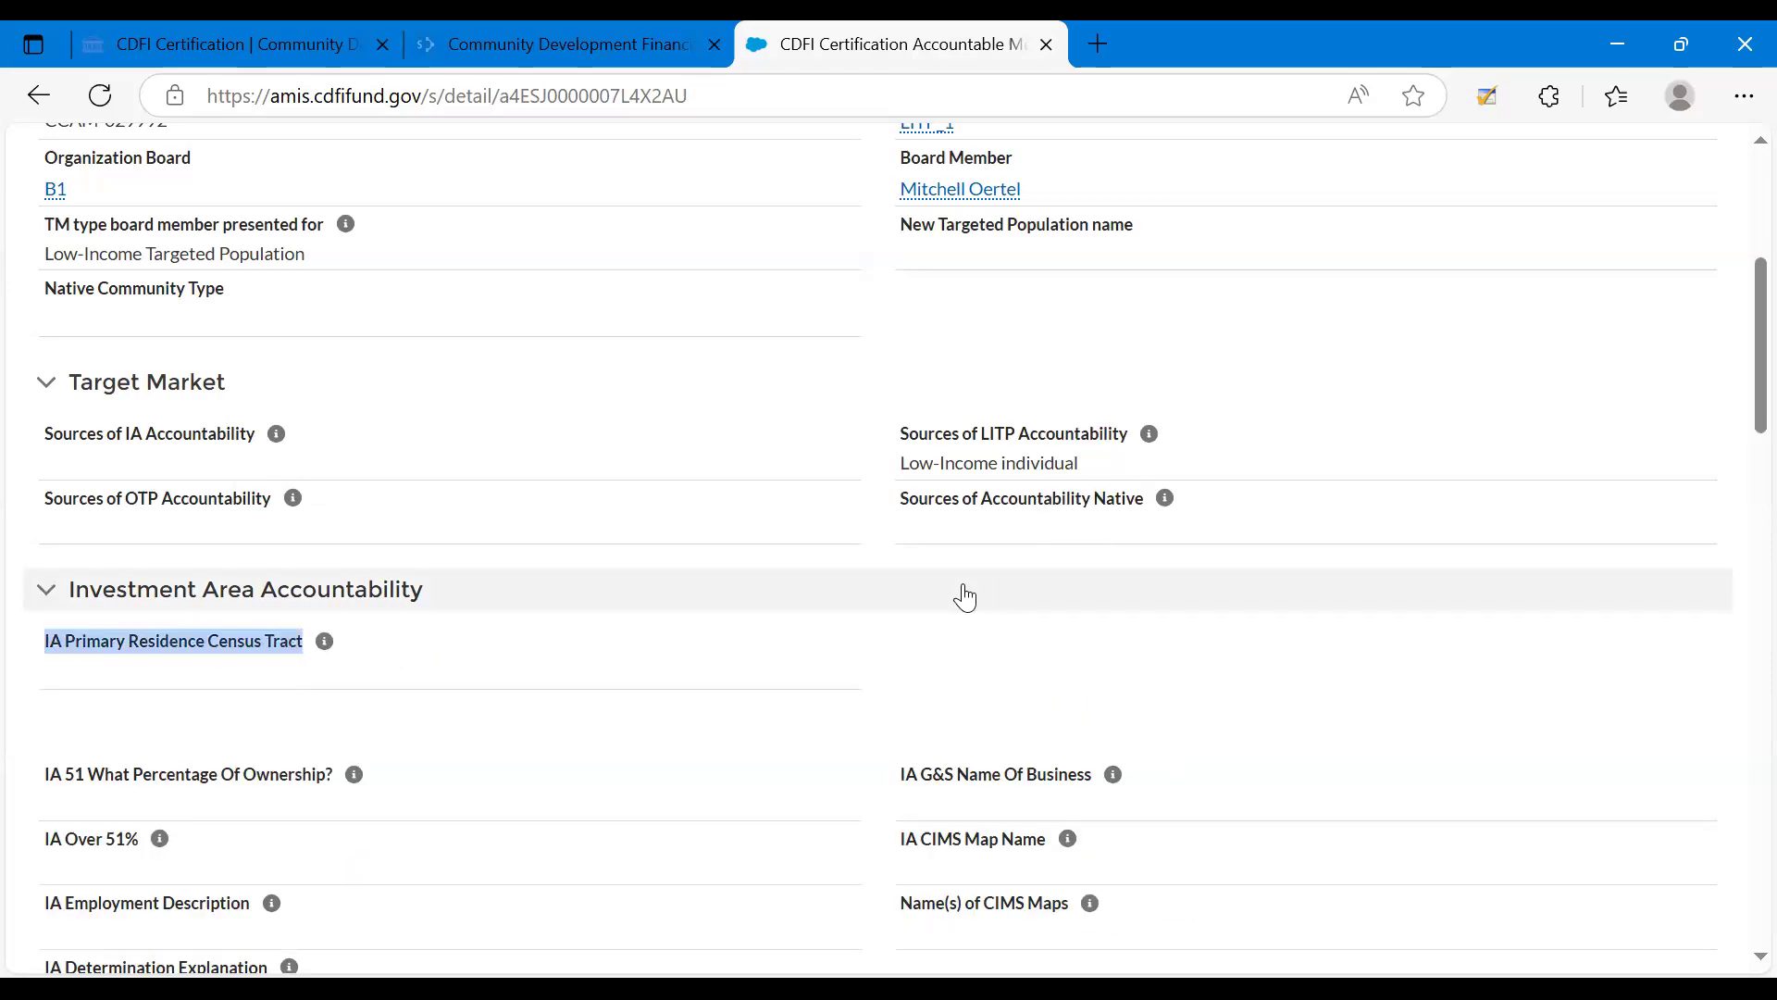
Examine the Verified LITP Board Member field in the record's Low Income Targeted Population section.
scroll(967, 596, "down", 1)
scroll(970, 595, "down", 6)
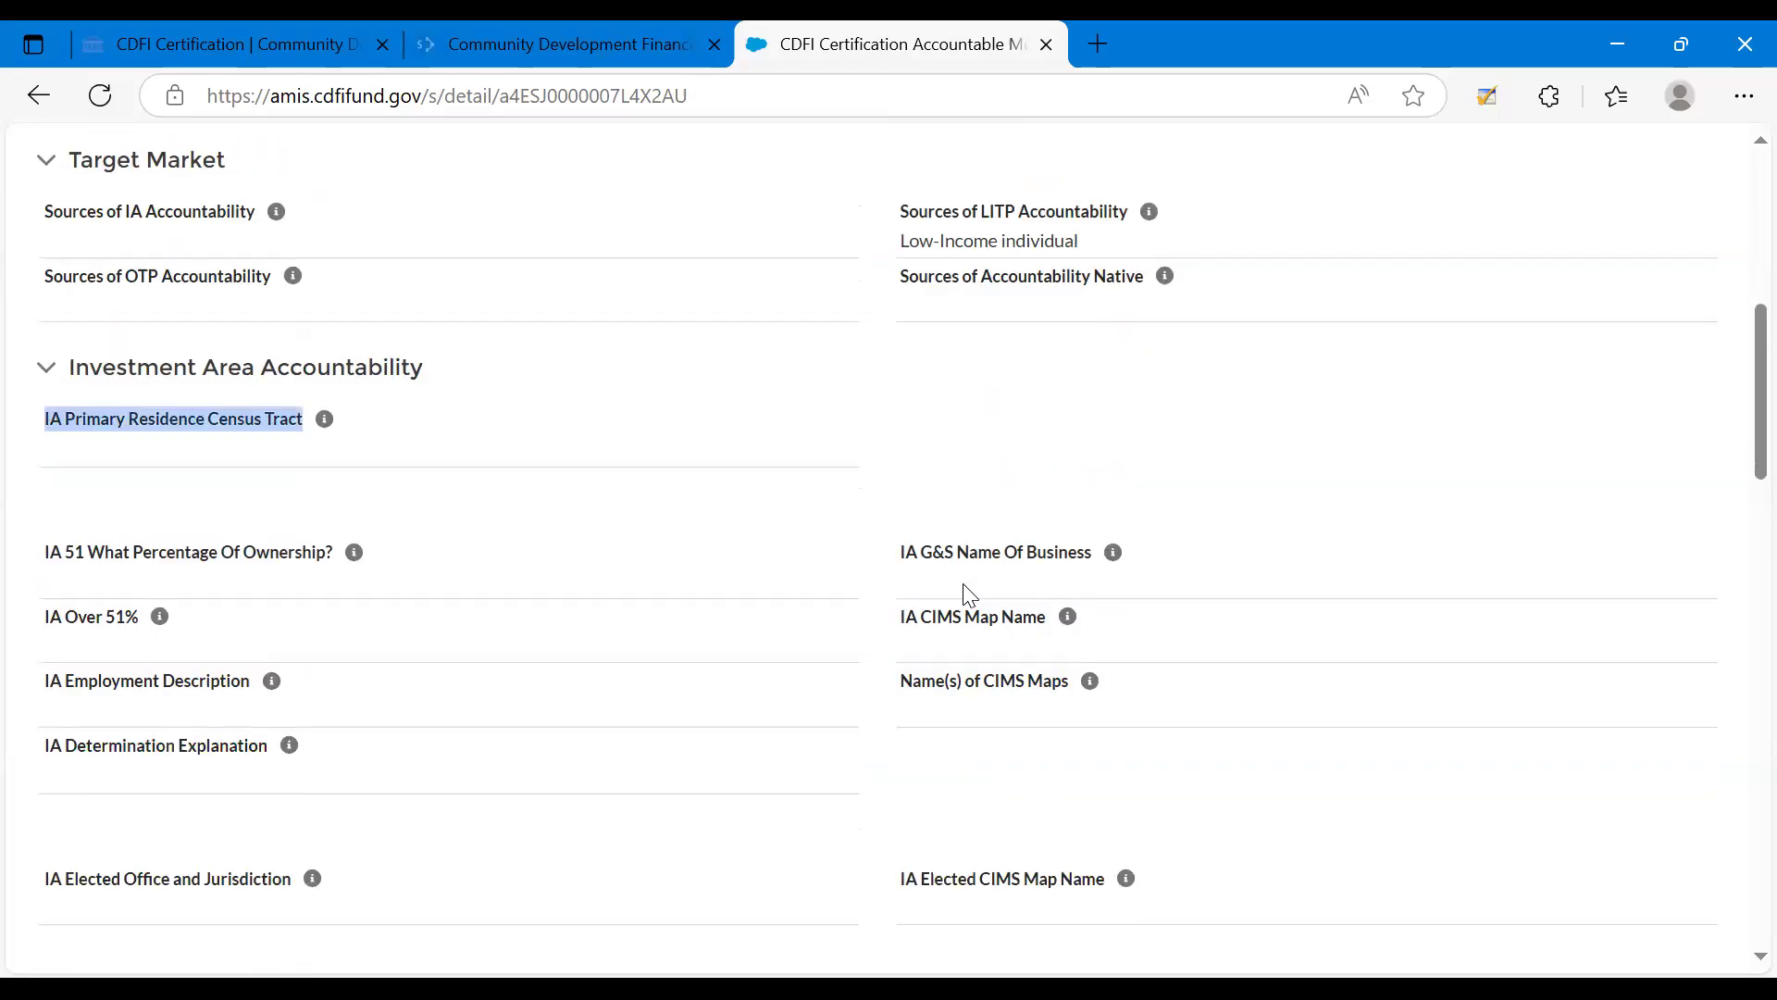
scroll(969, 595, "down", 5)
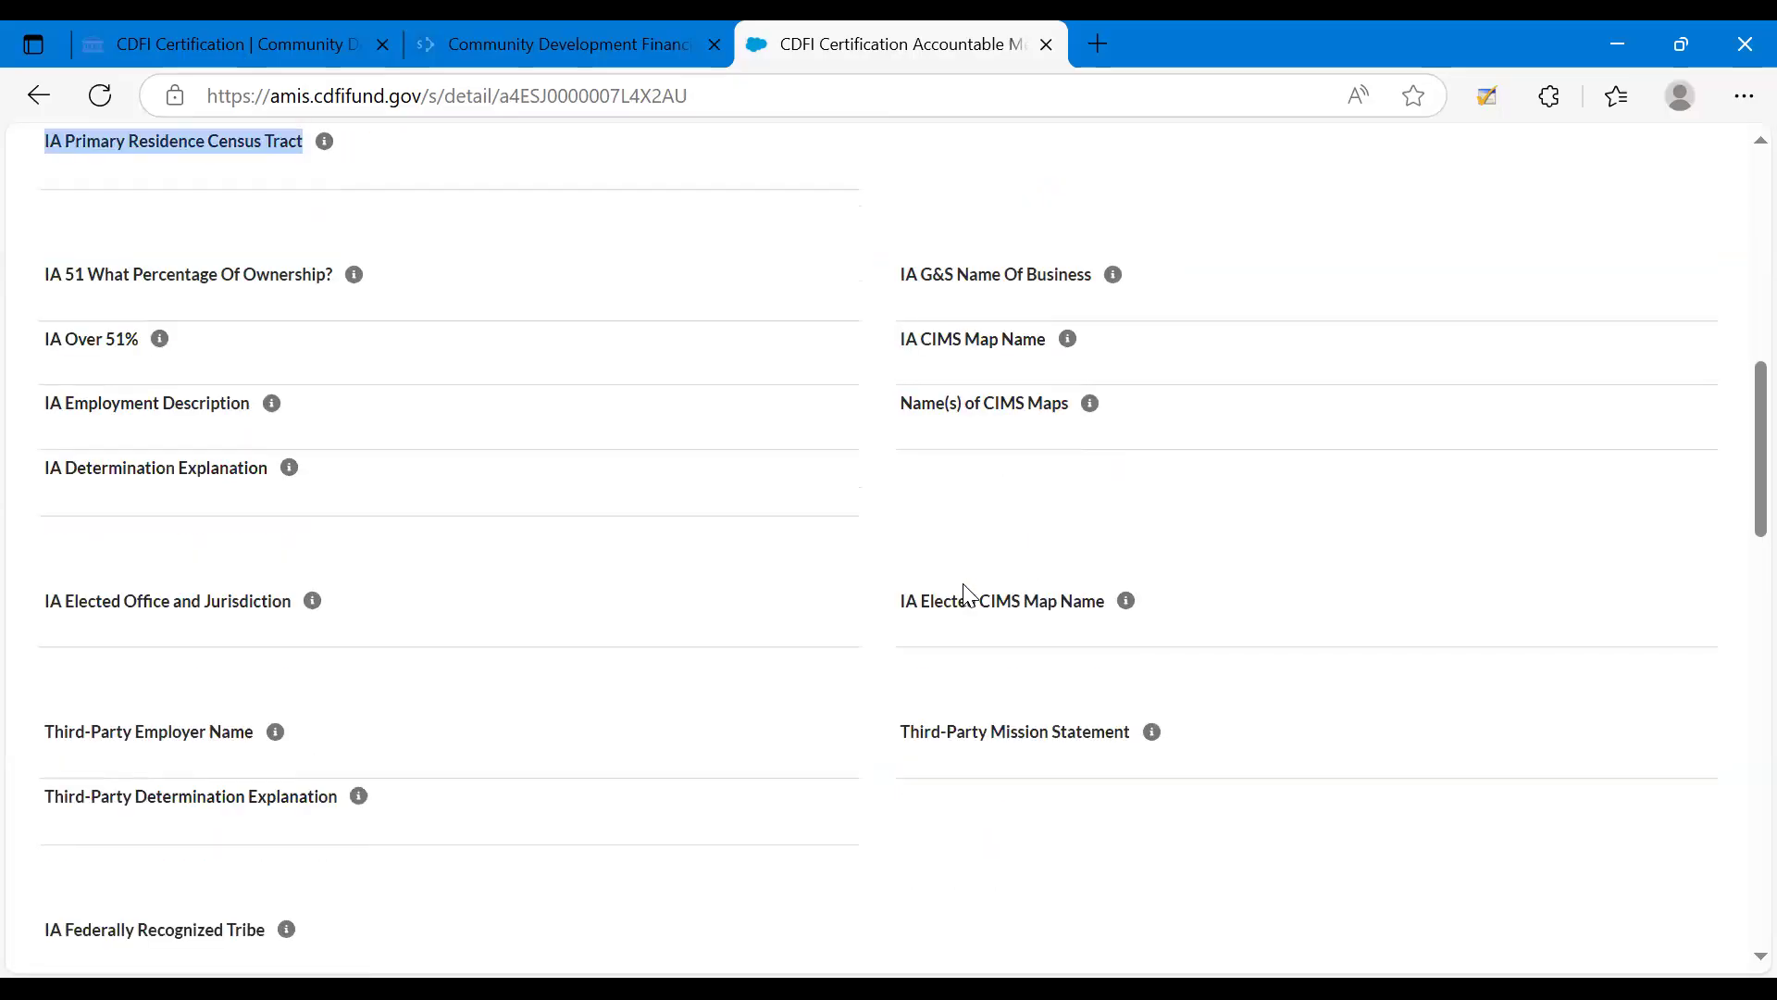
scroll(969, 595, "down", 5)
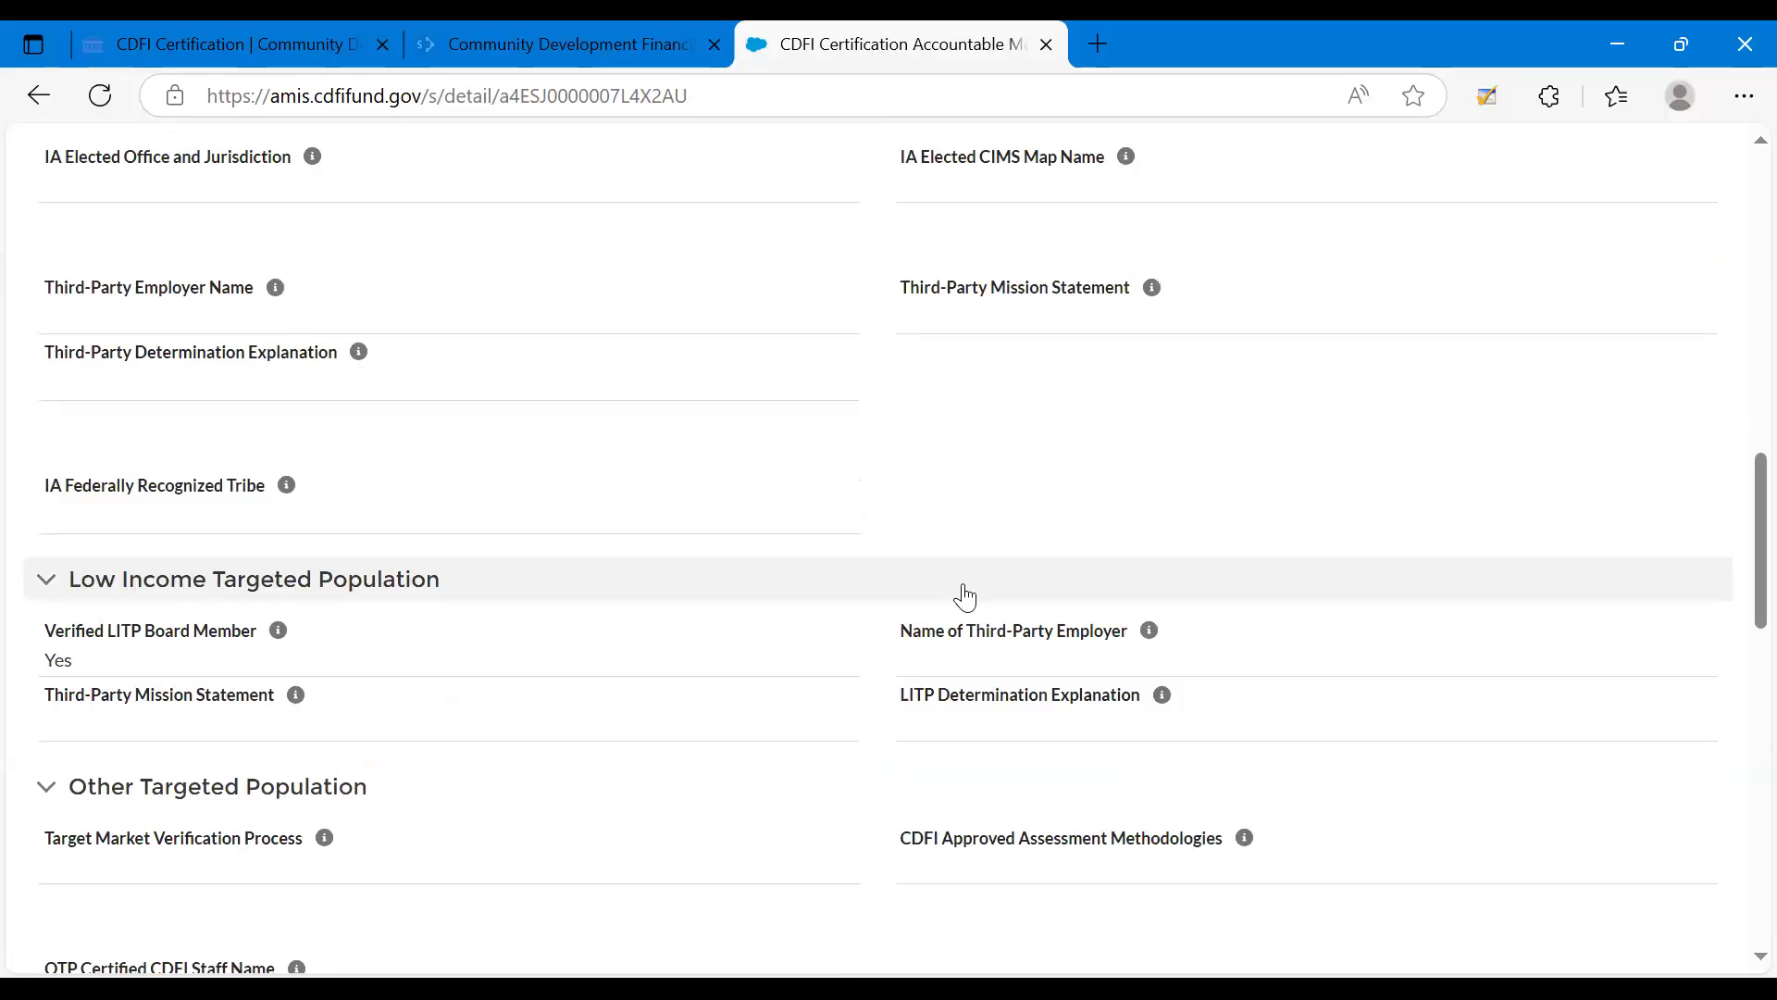
scroll(966, 597, "down", 1)
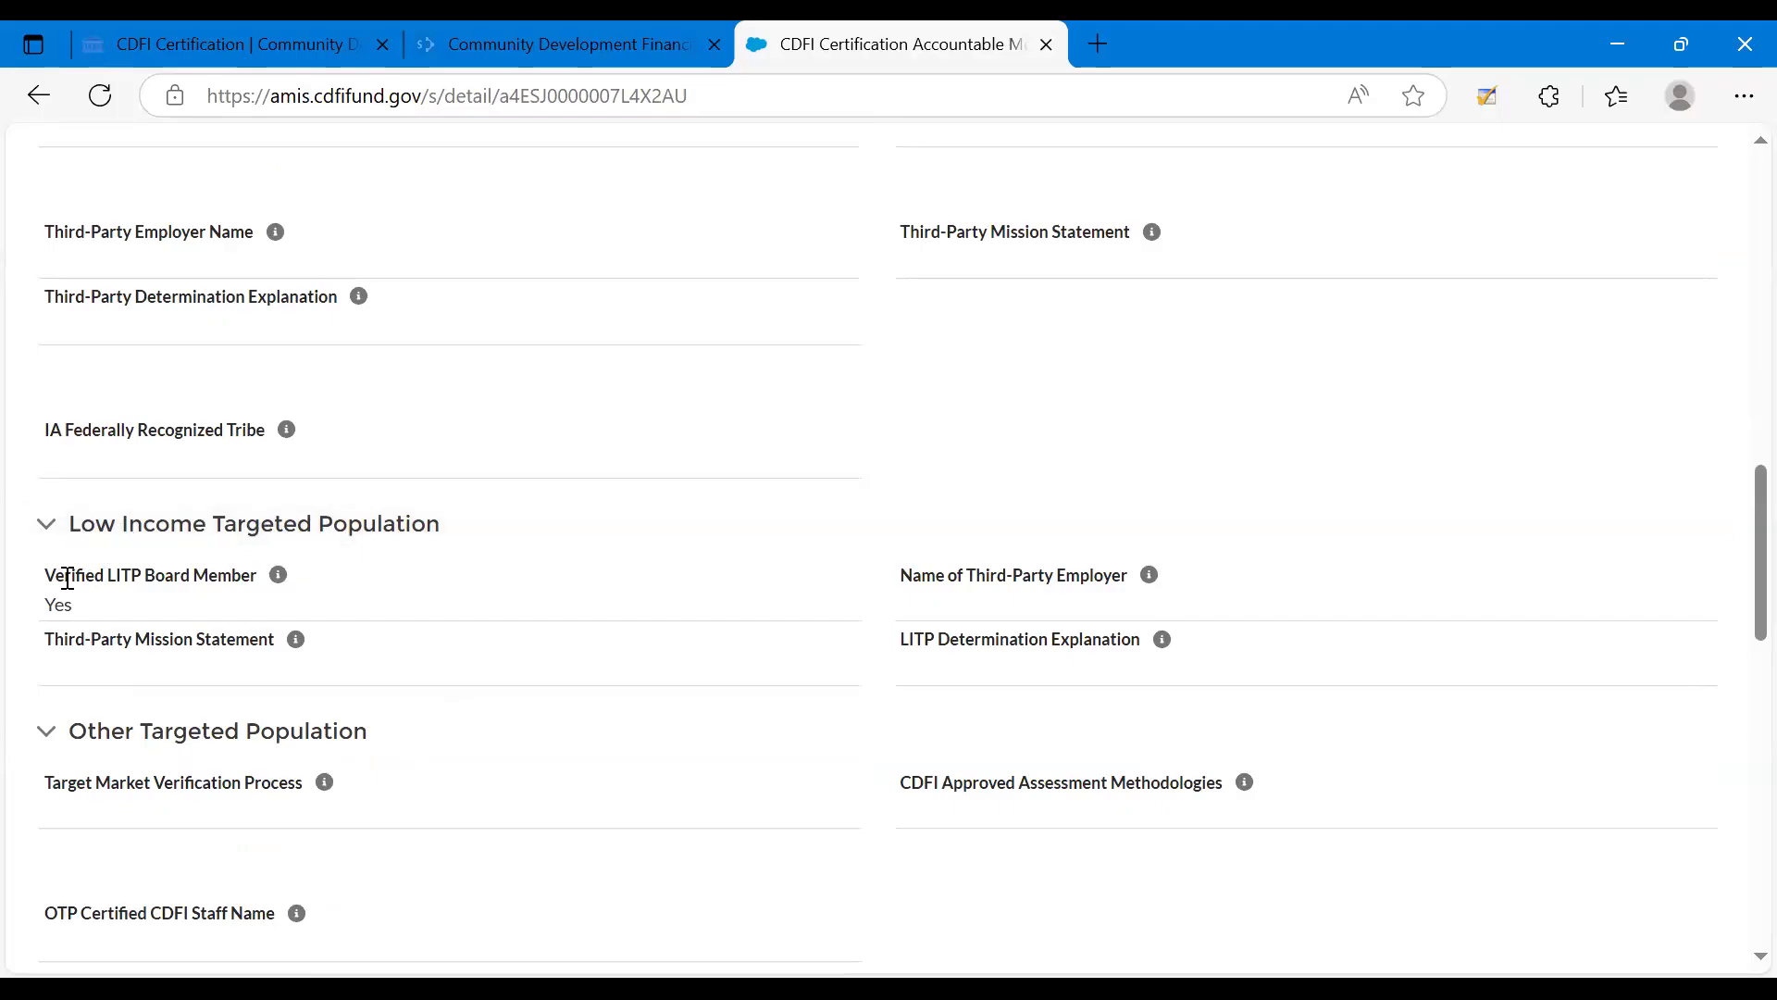
triple_click(119, 608)
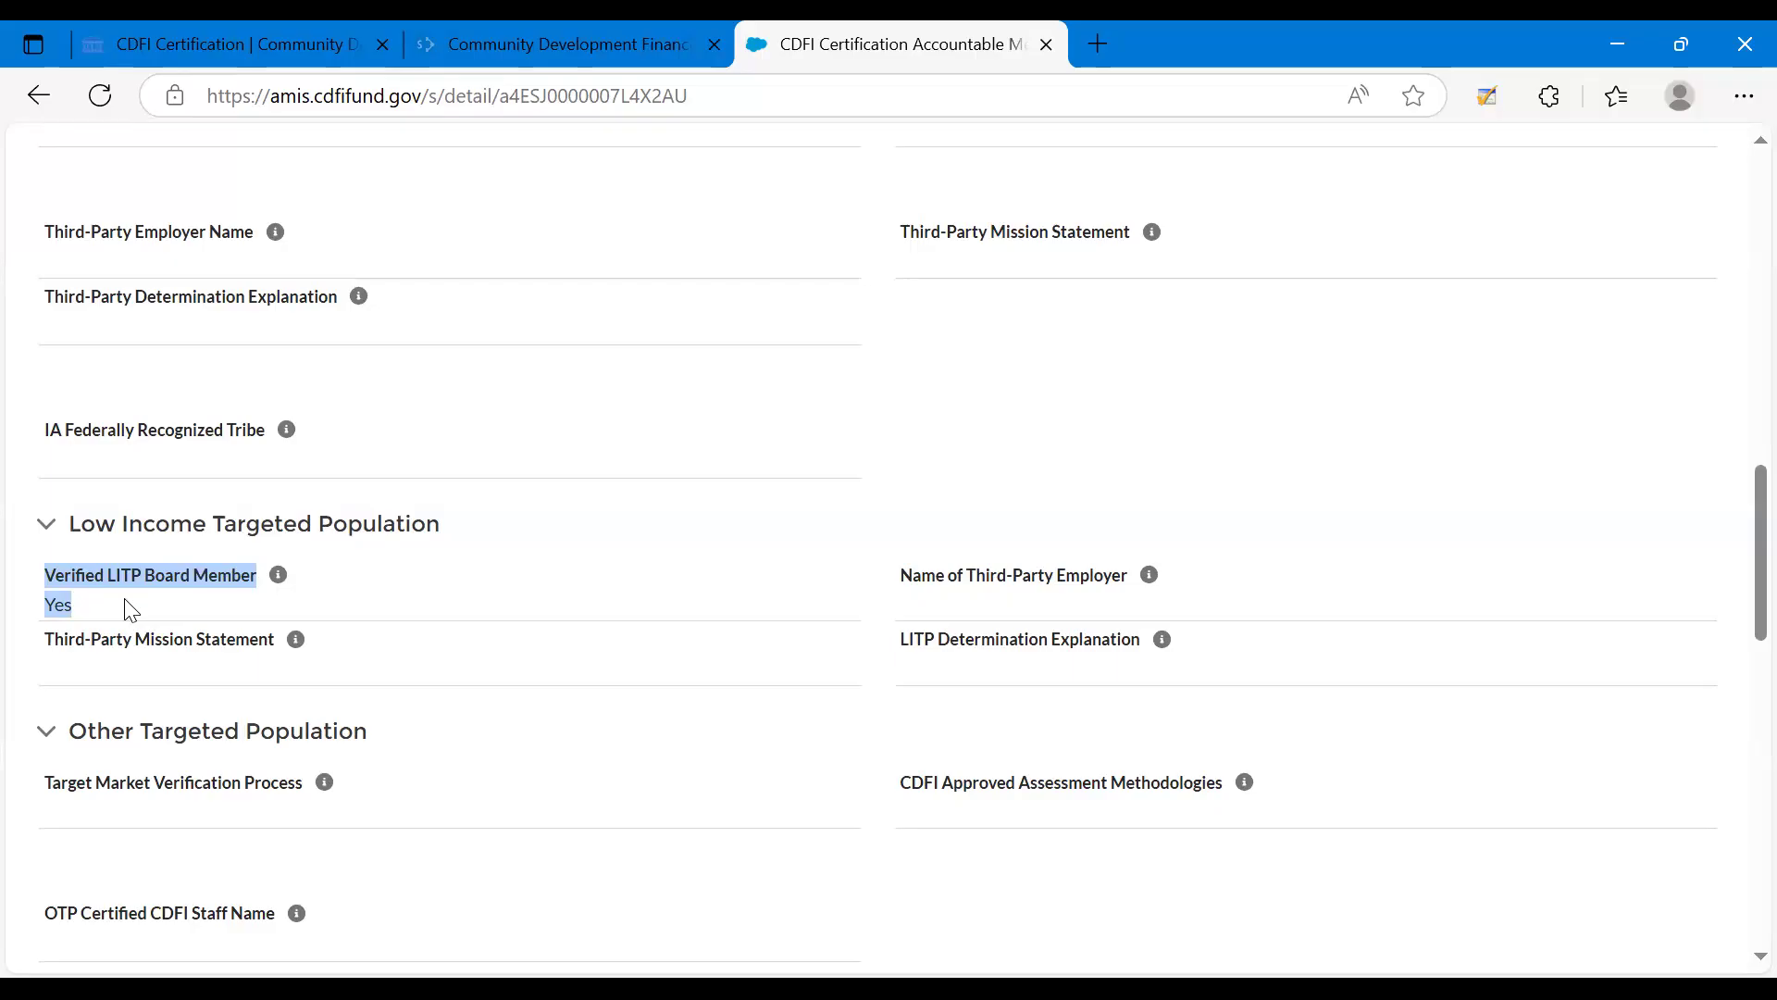
left_click(74, 607)
double_click(74, 607)
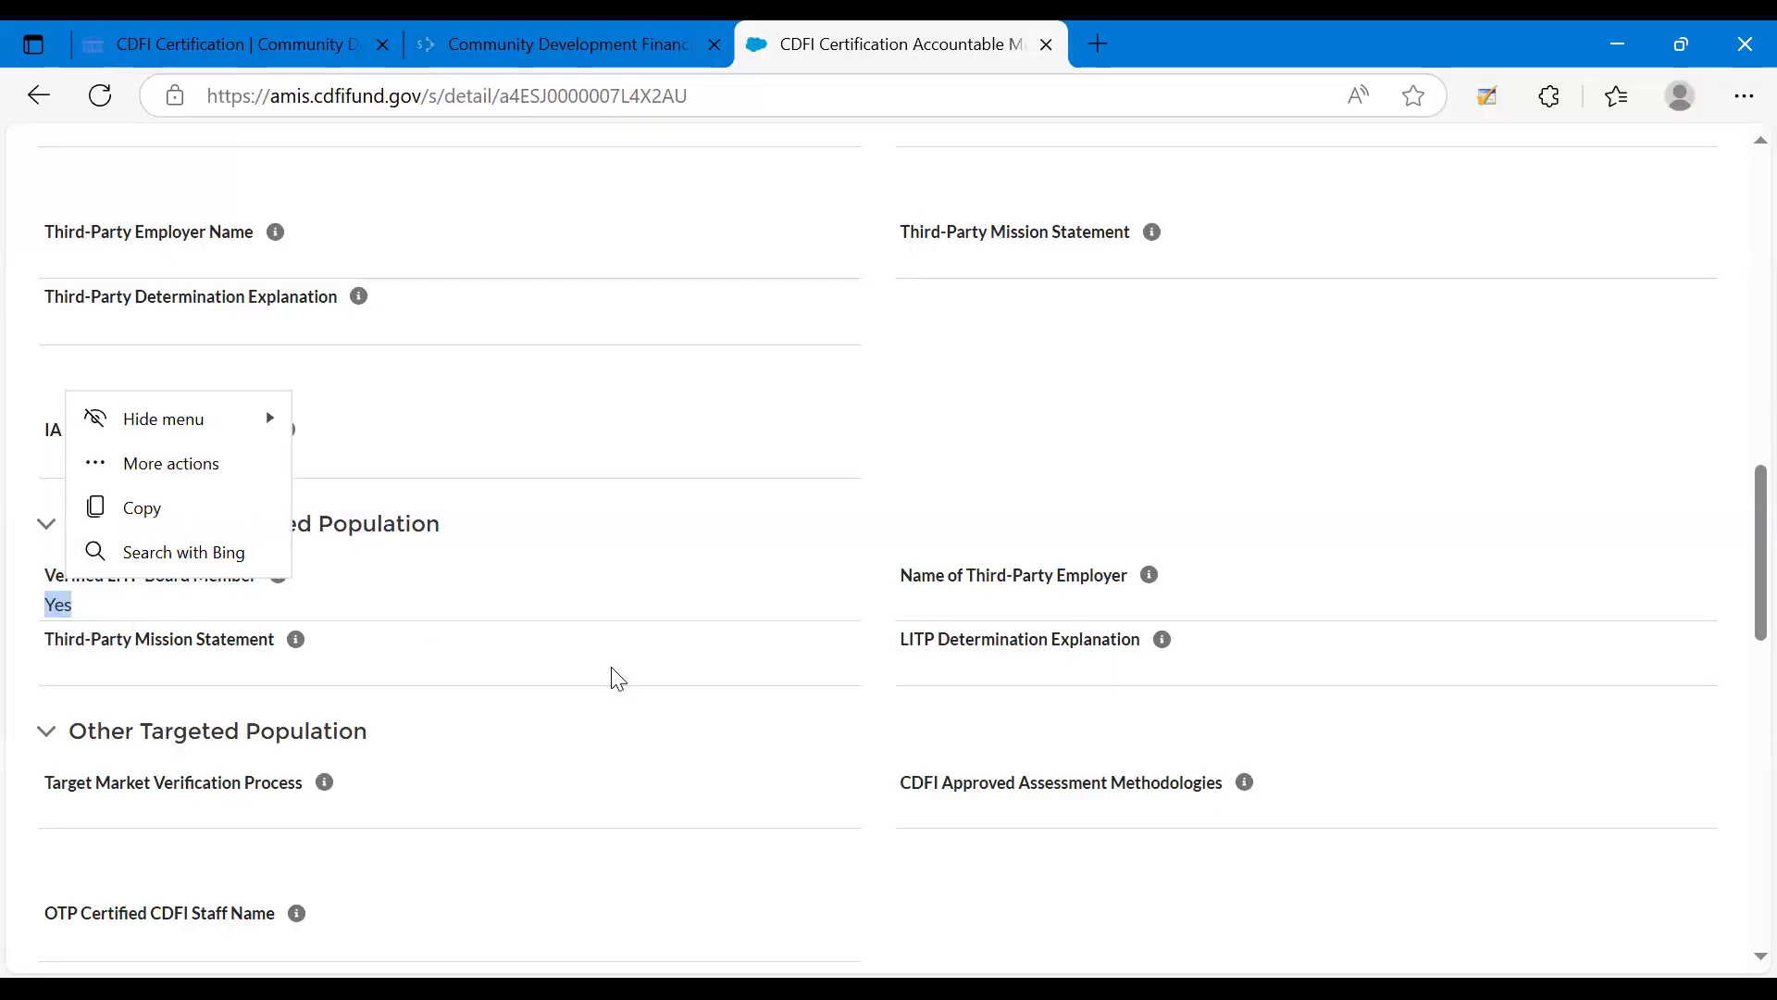
left_click(593, 631)
scroll(593, 632, "up", 1)
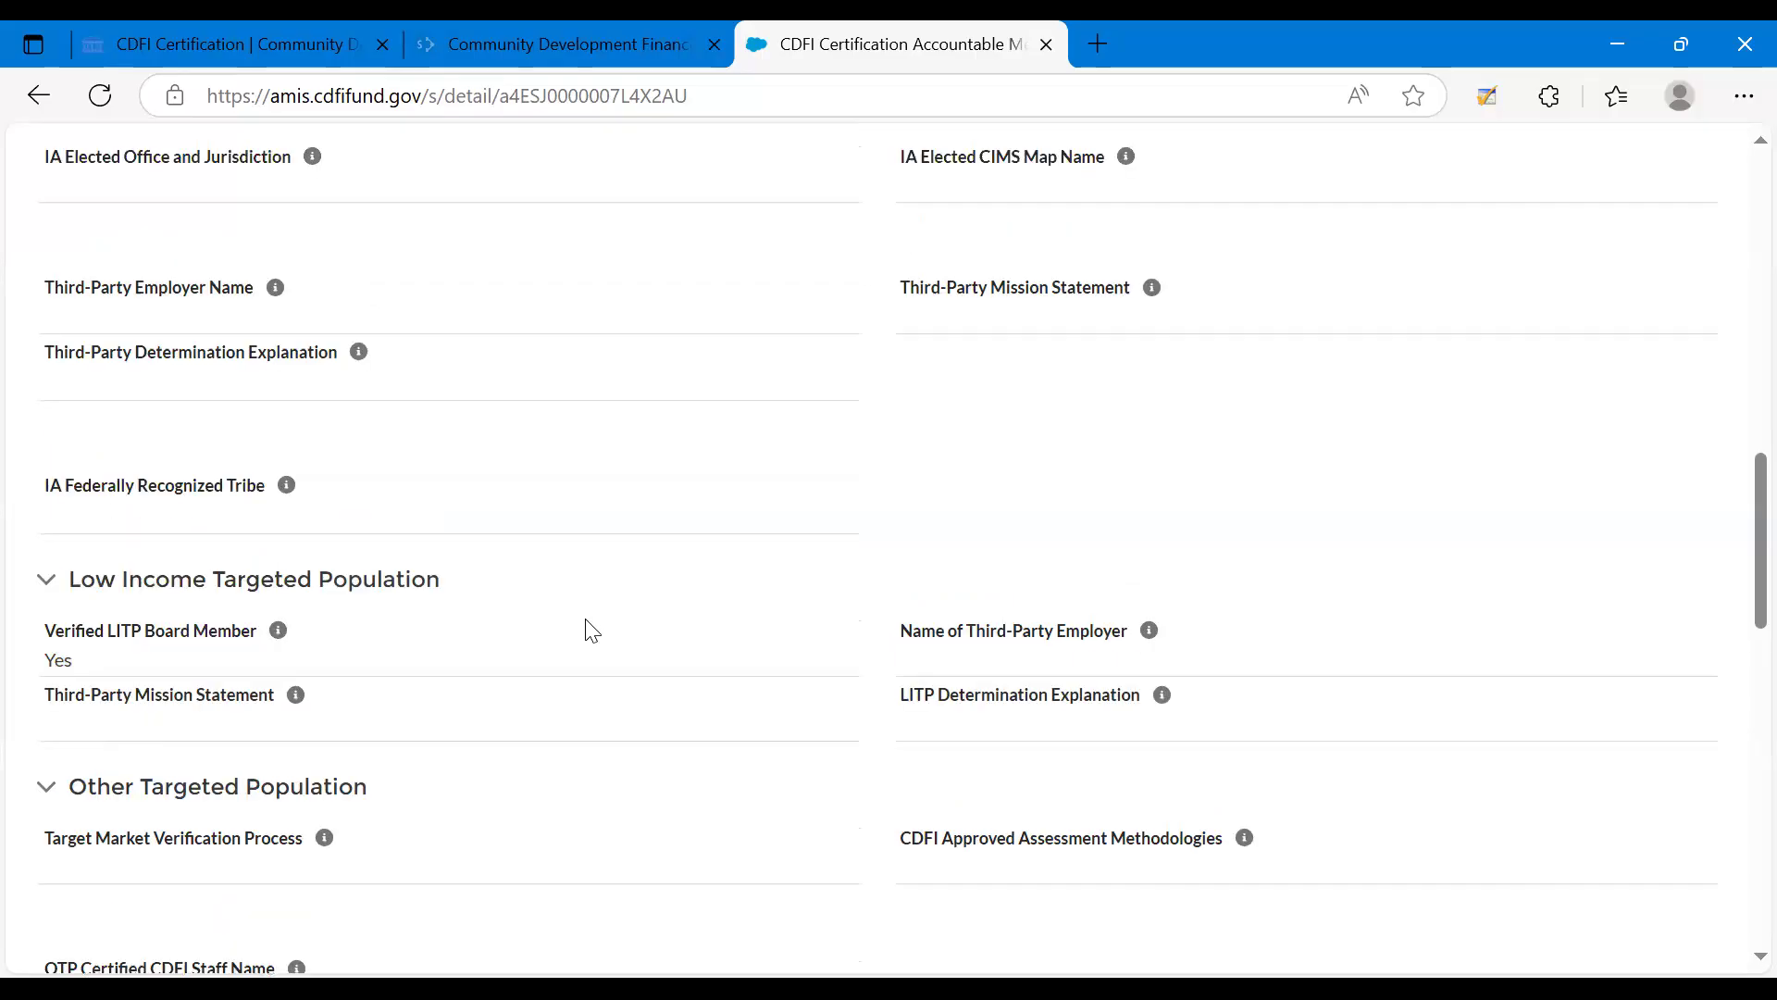
scroll(592, 631, "up", 1)
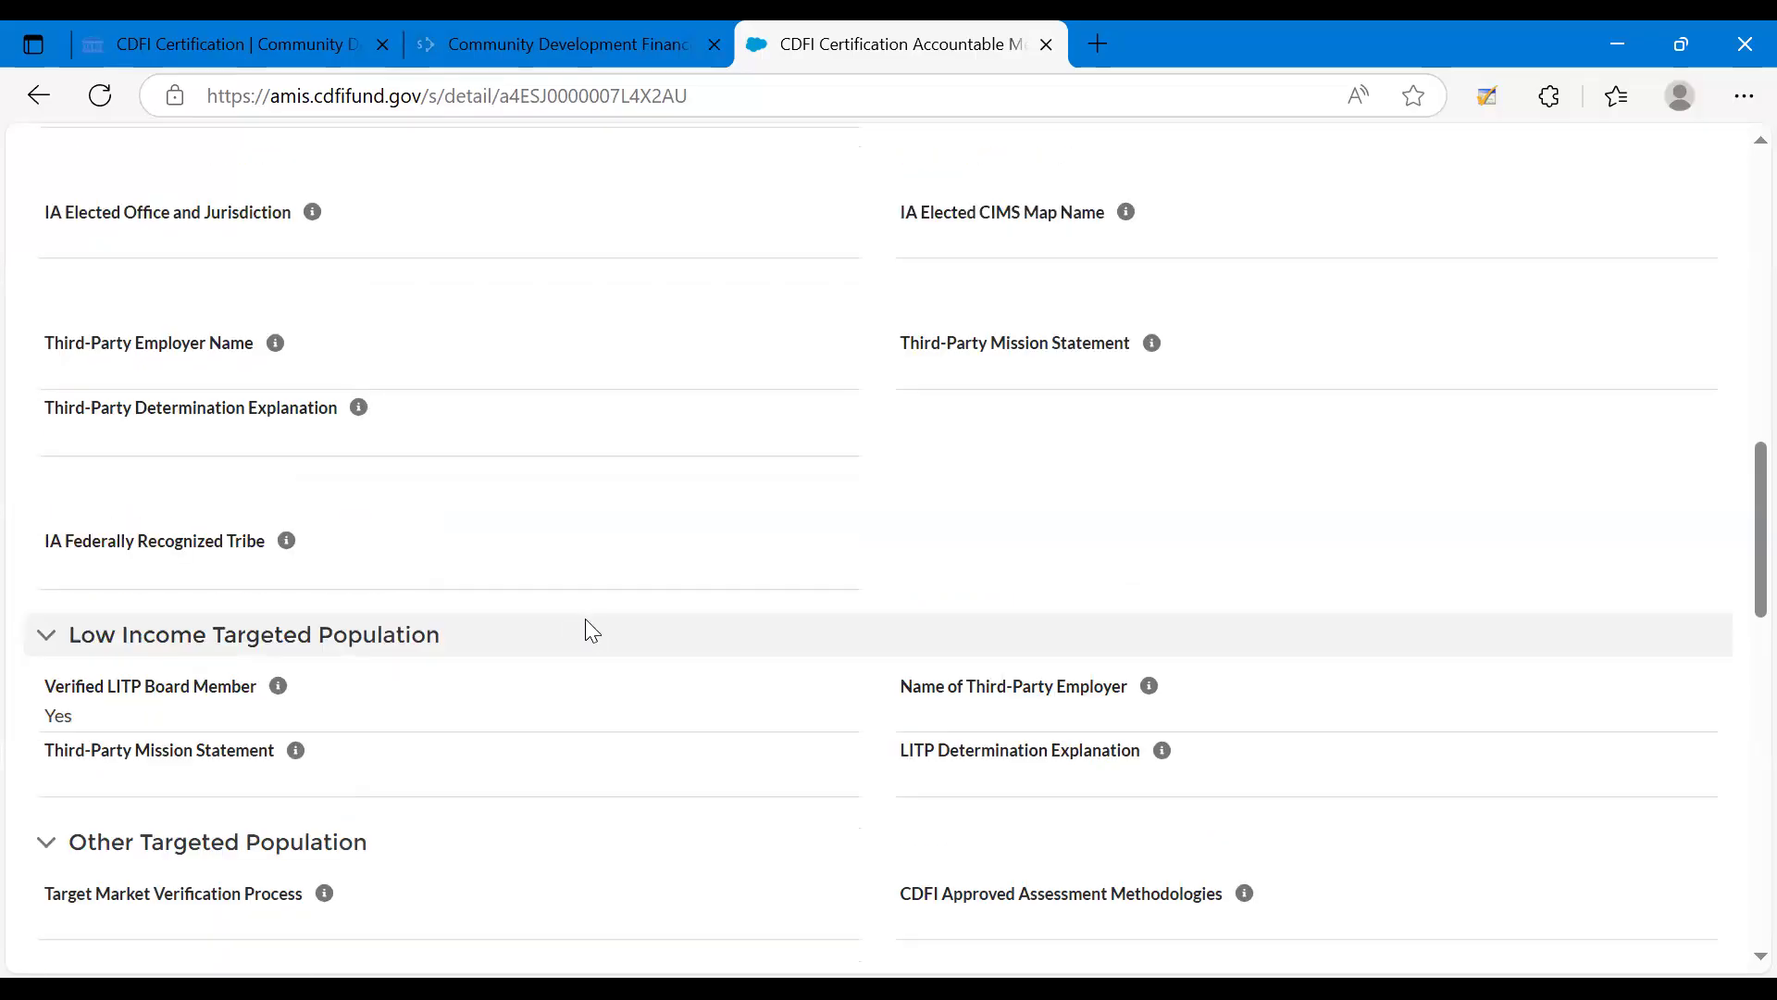
scroll(592, 632, "up", 1)
scroll(593, 631, "up", 15)
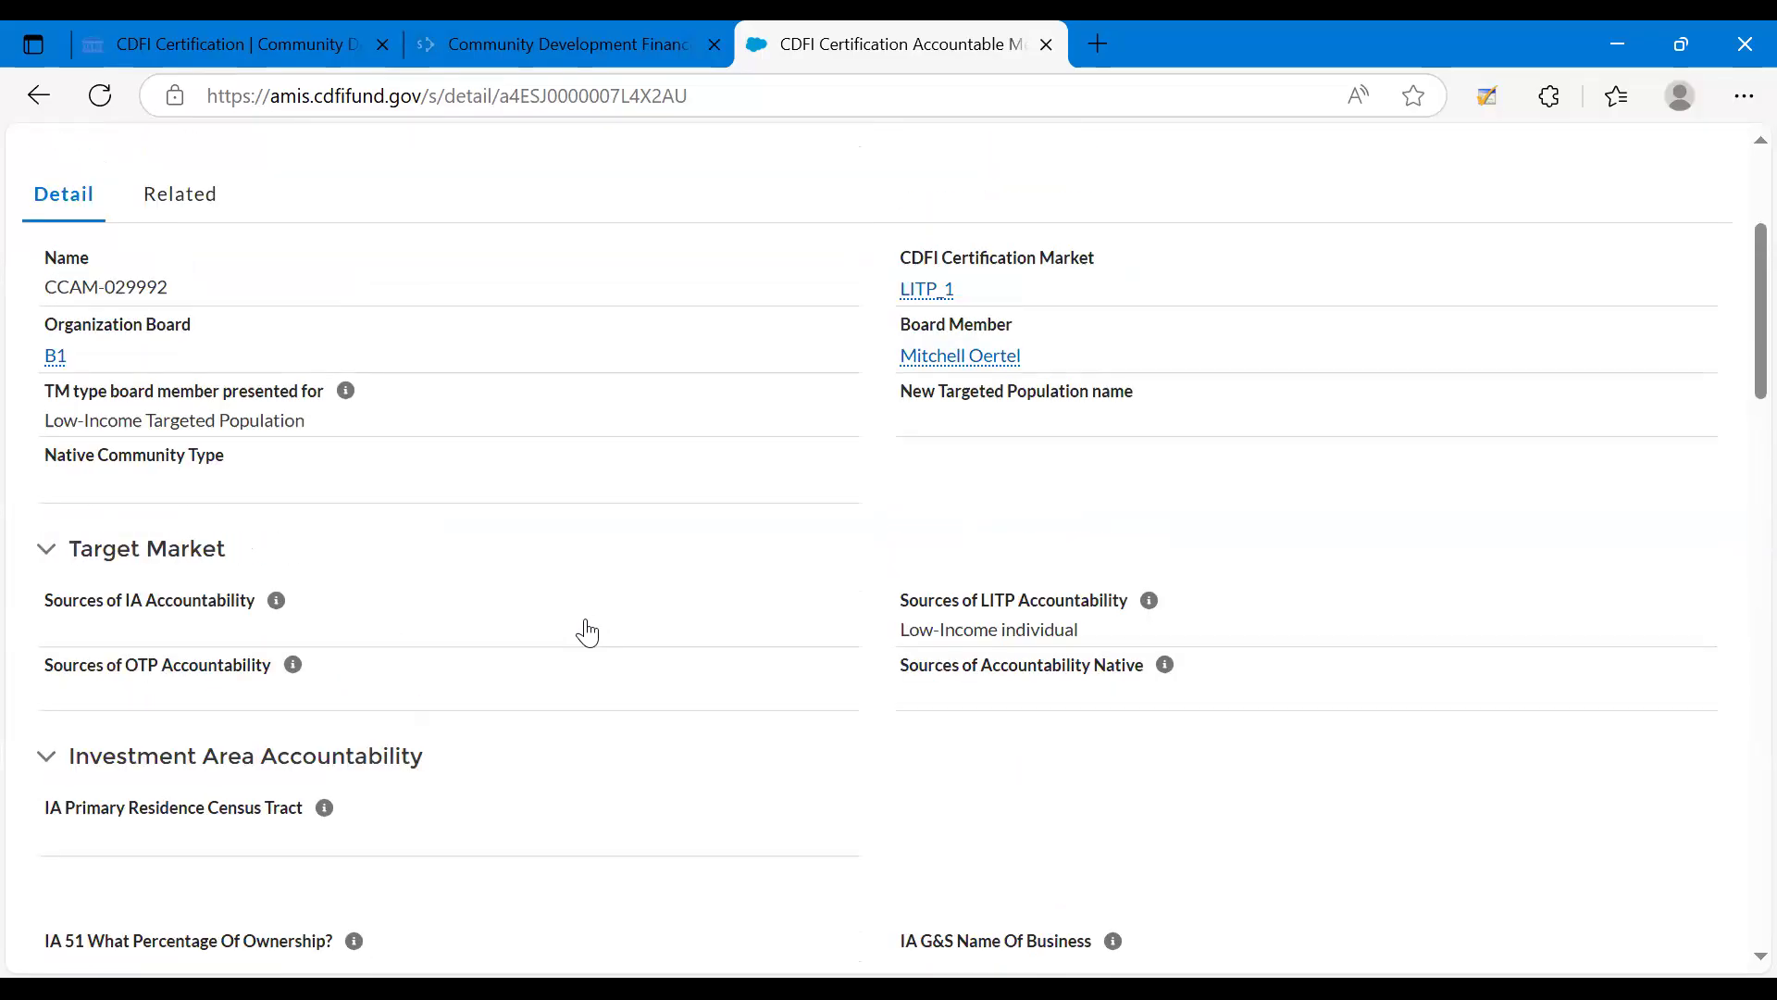
scroll(589, 633, "up", 3)
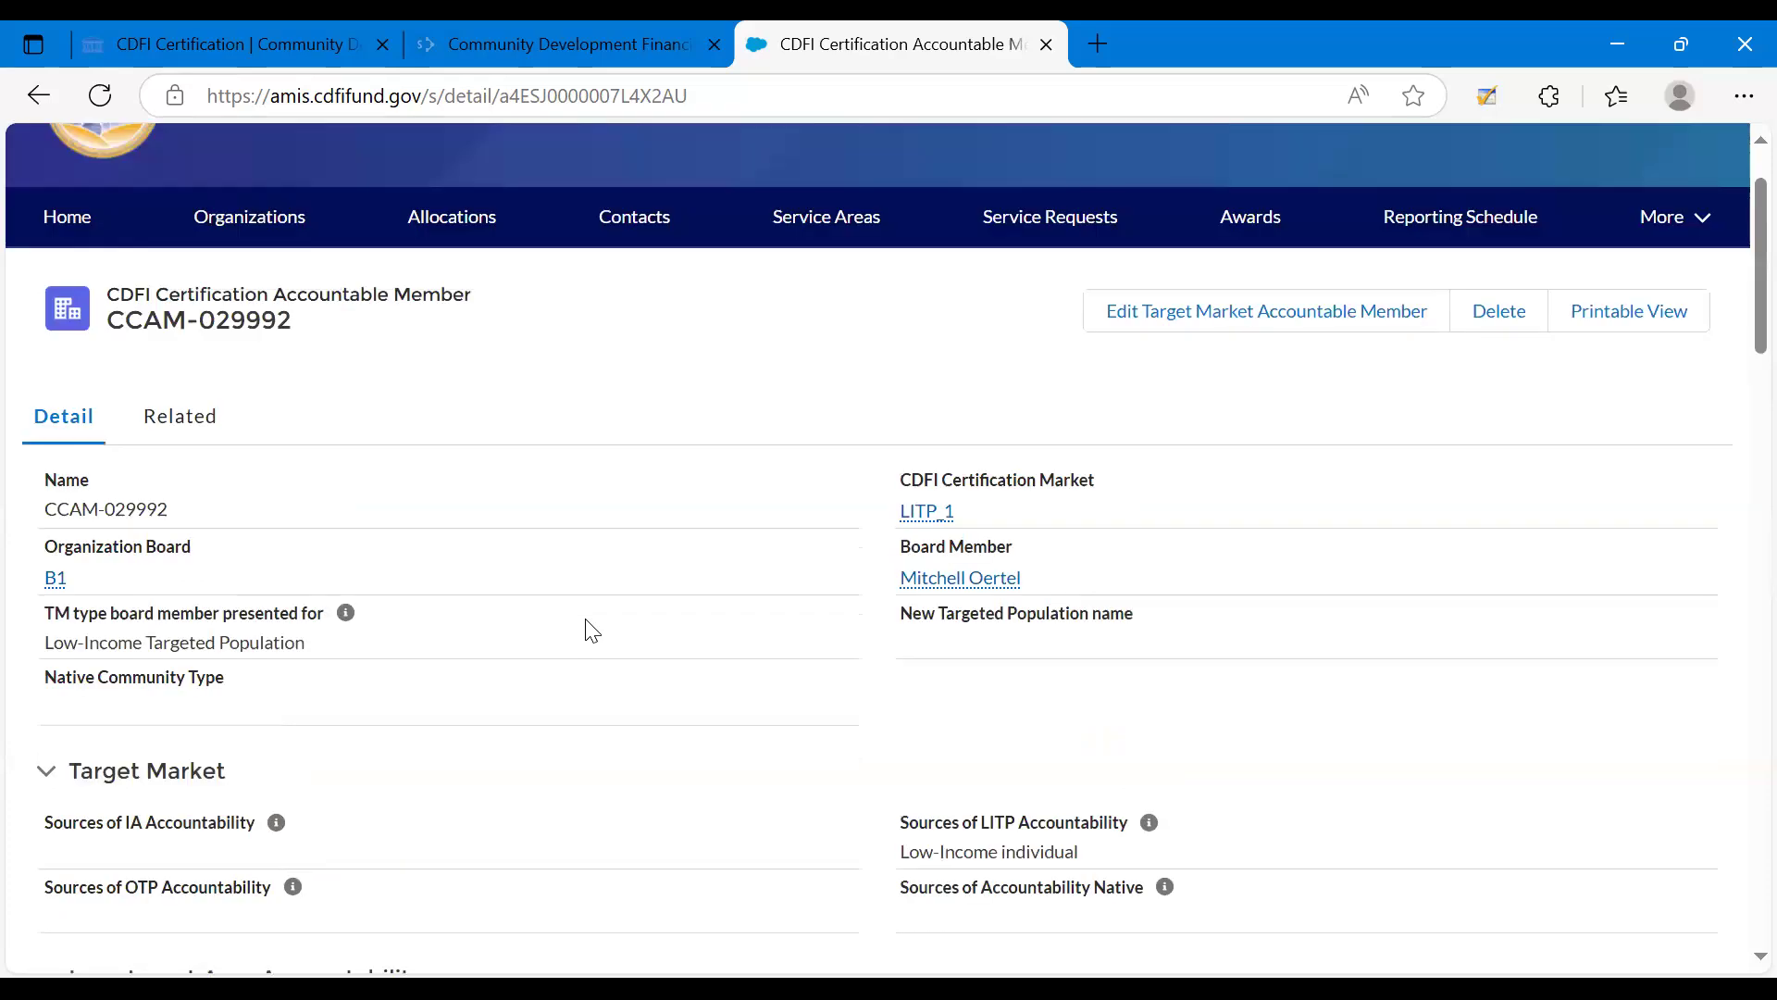
left_click(1125, 310)
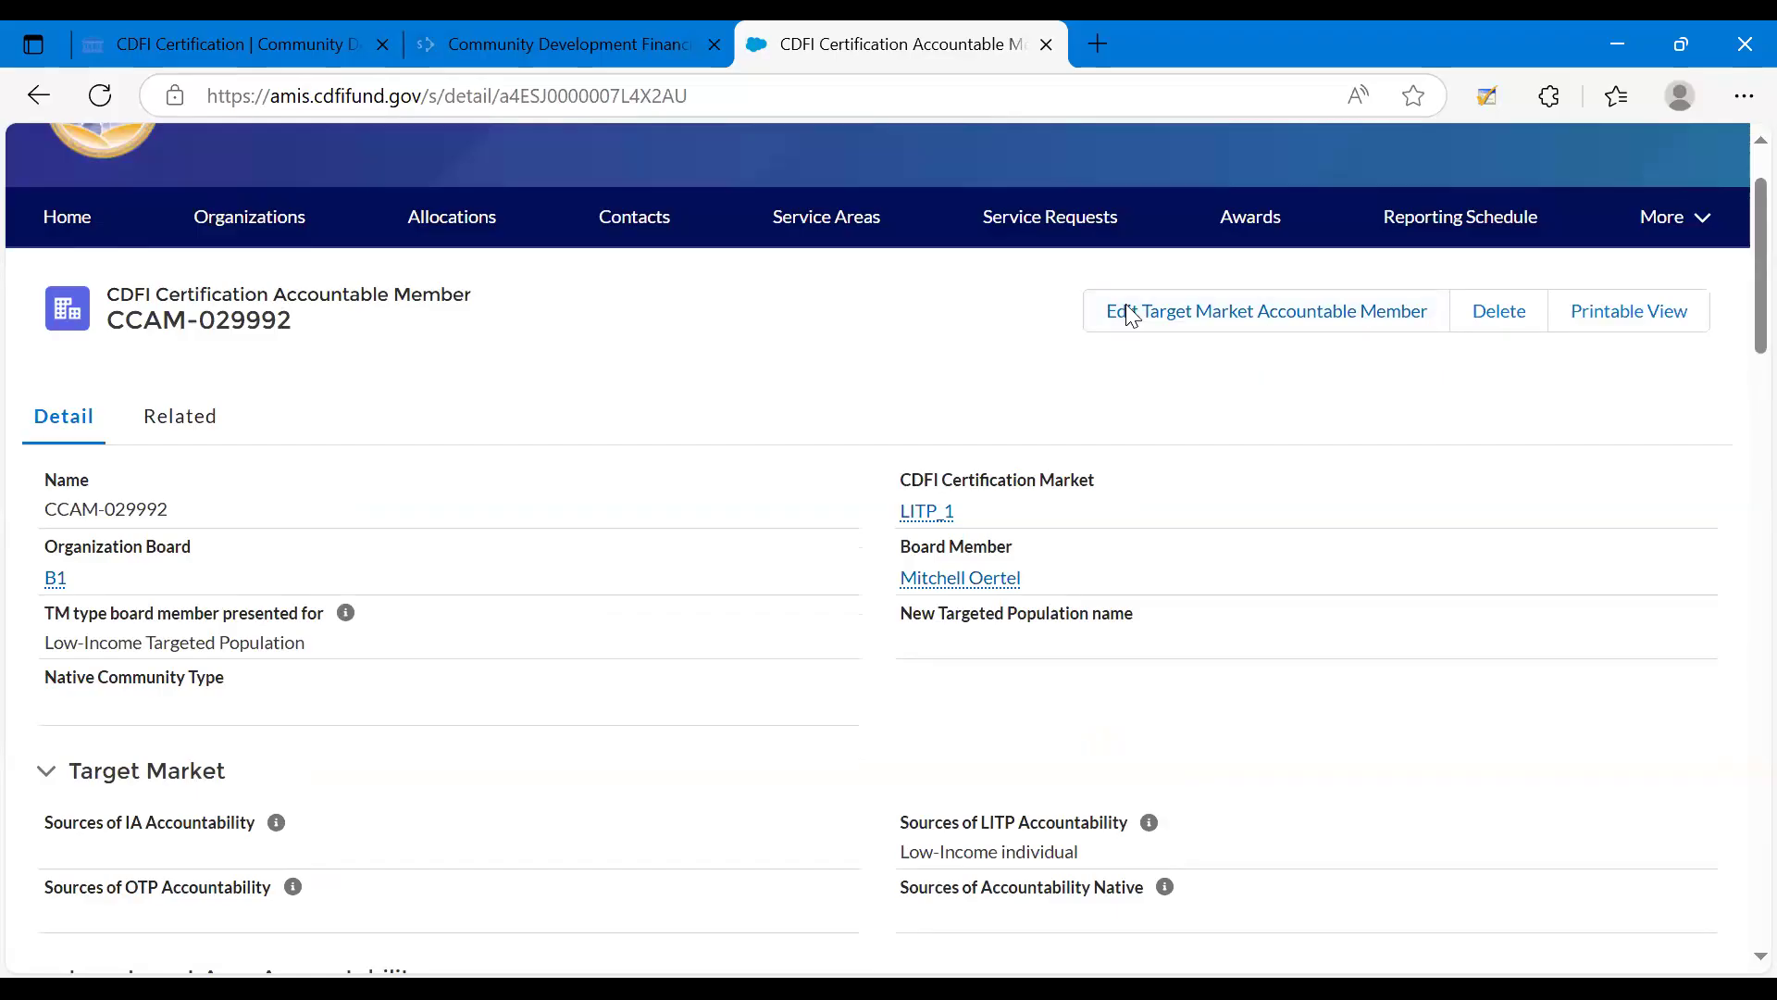
right_click(1165, 439)
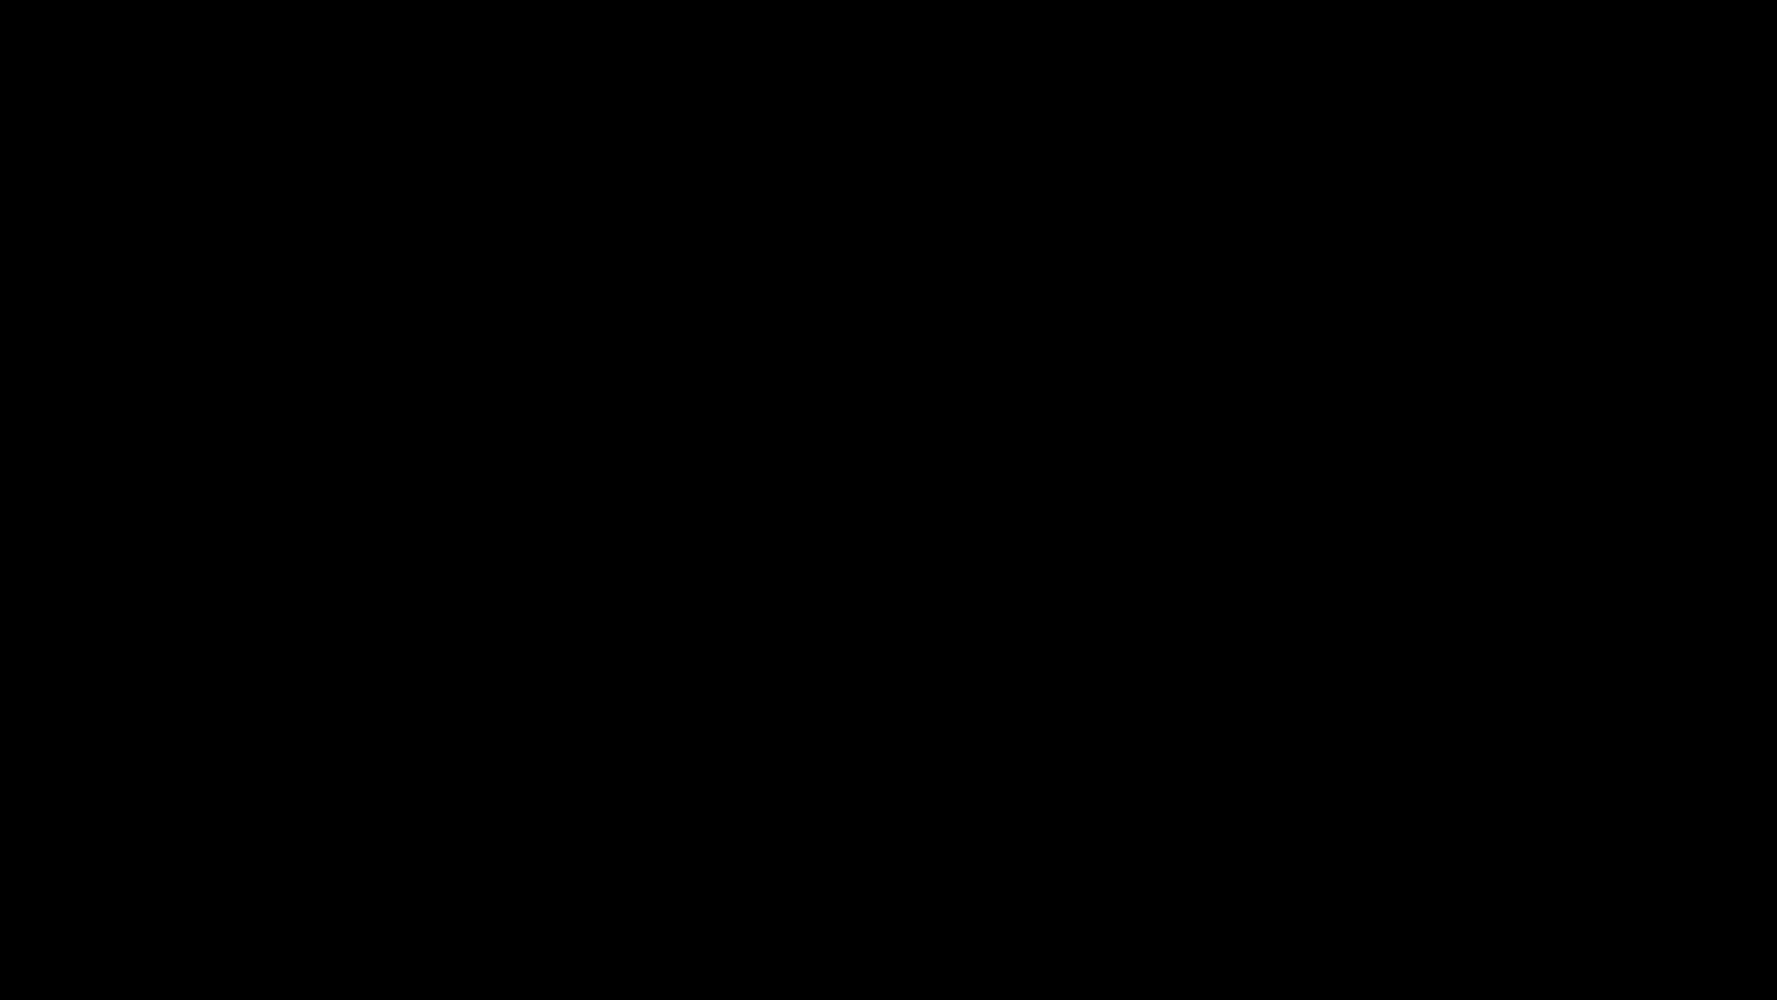
key("Right")
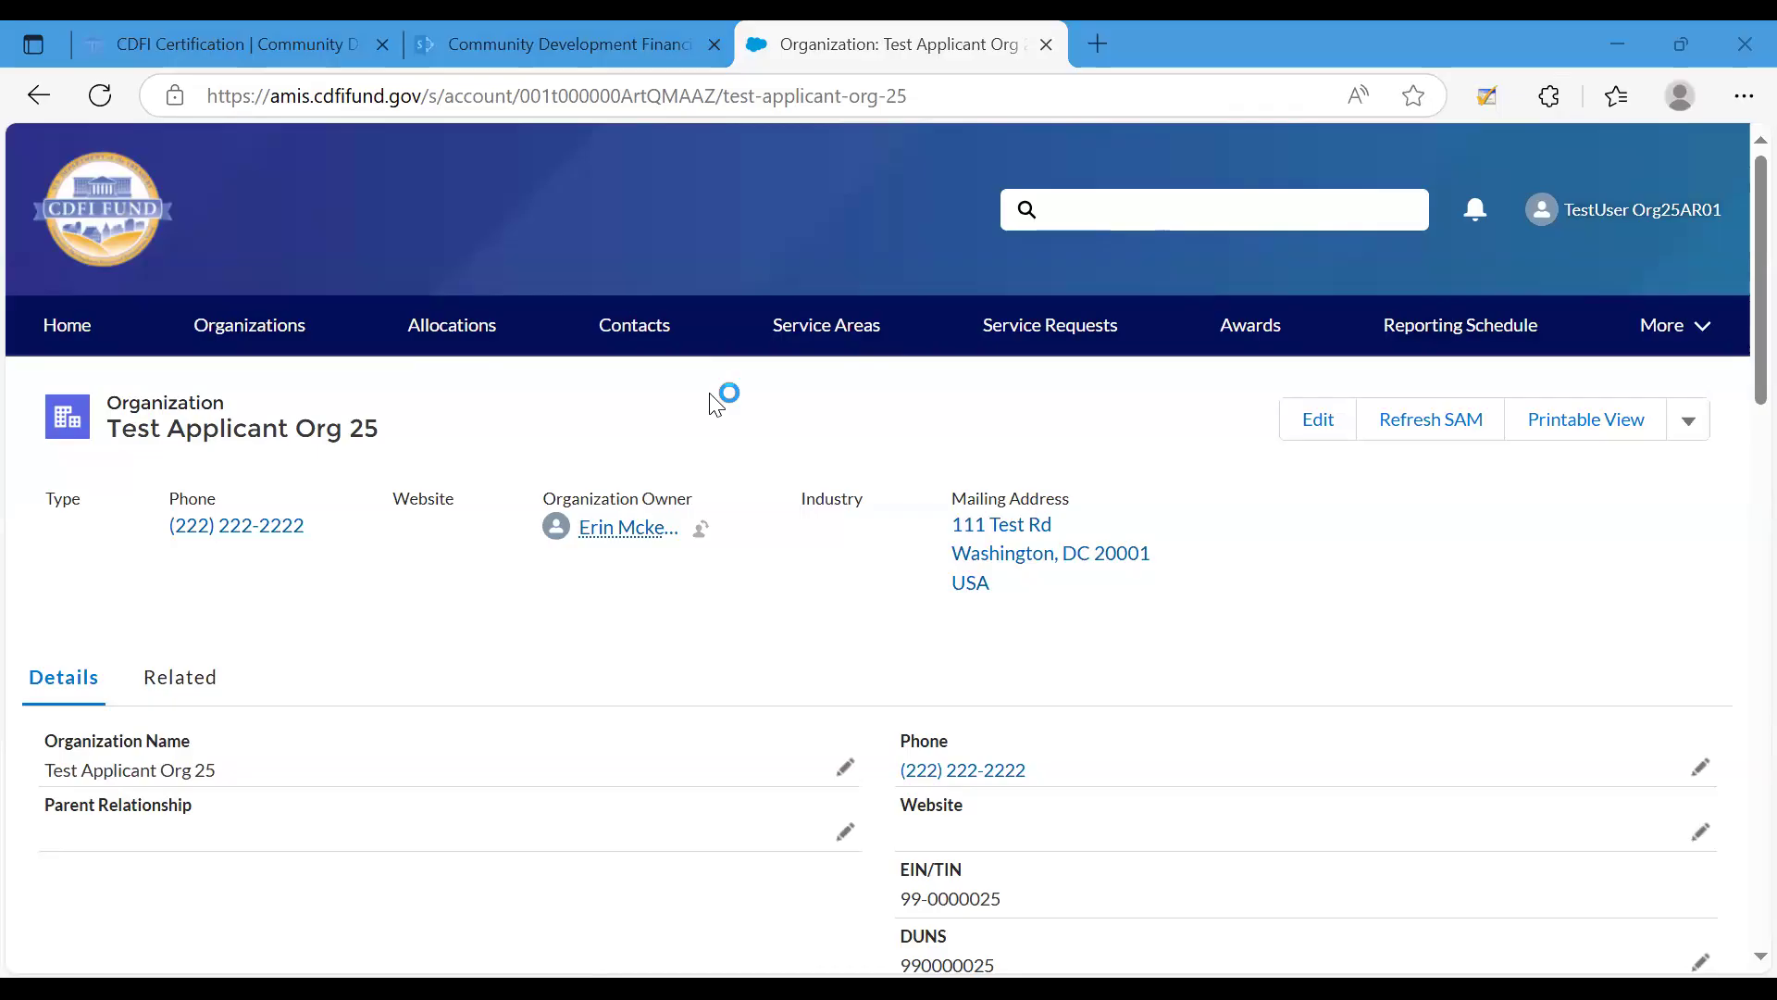
Open the LITP_1 certification market record from the related CDFI Certification Markets of Test Applicant Org 25.
left_click(182, 678)
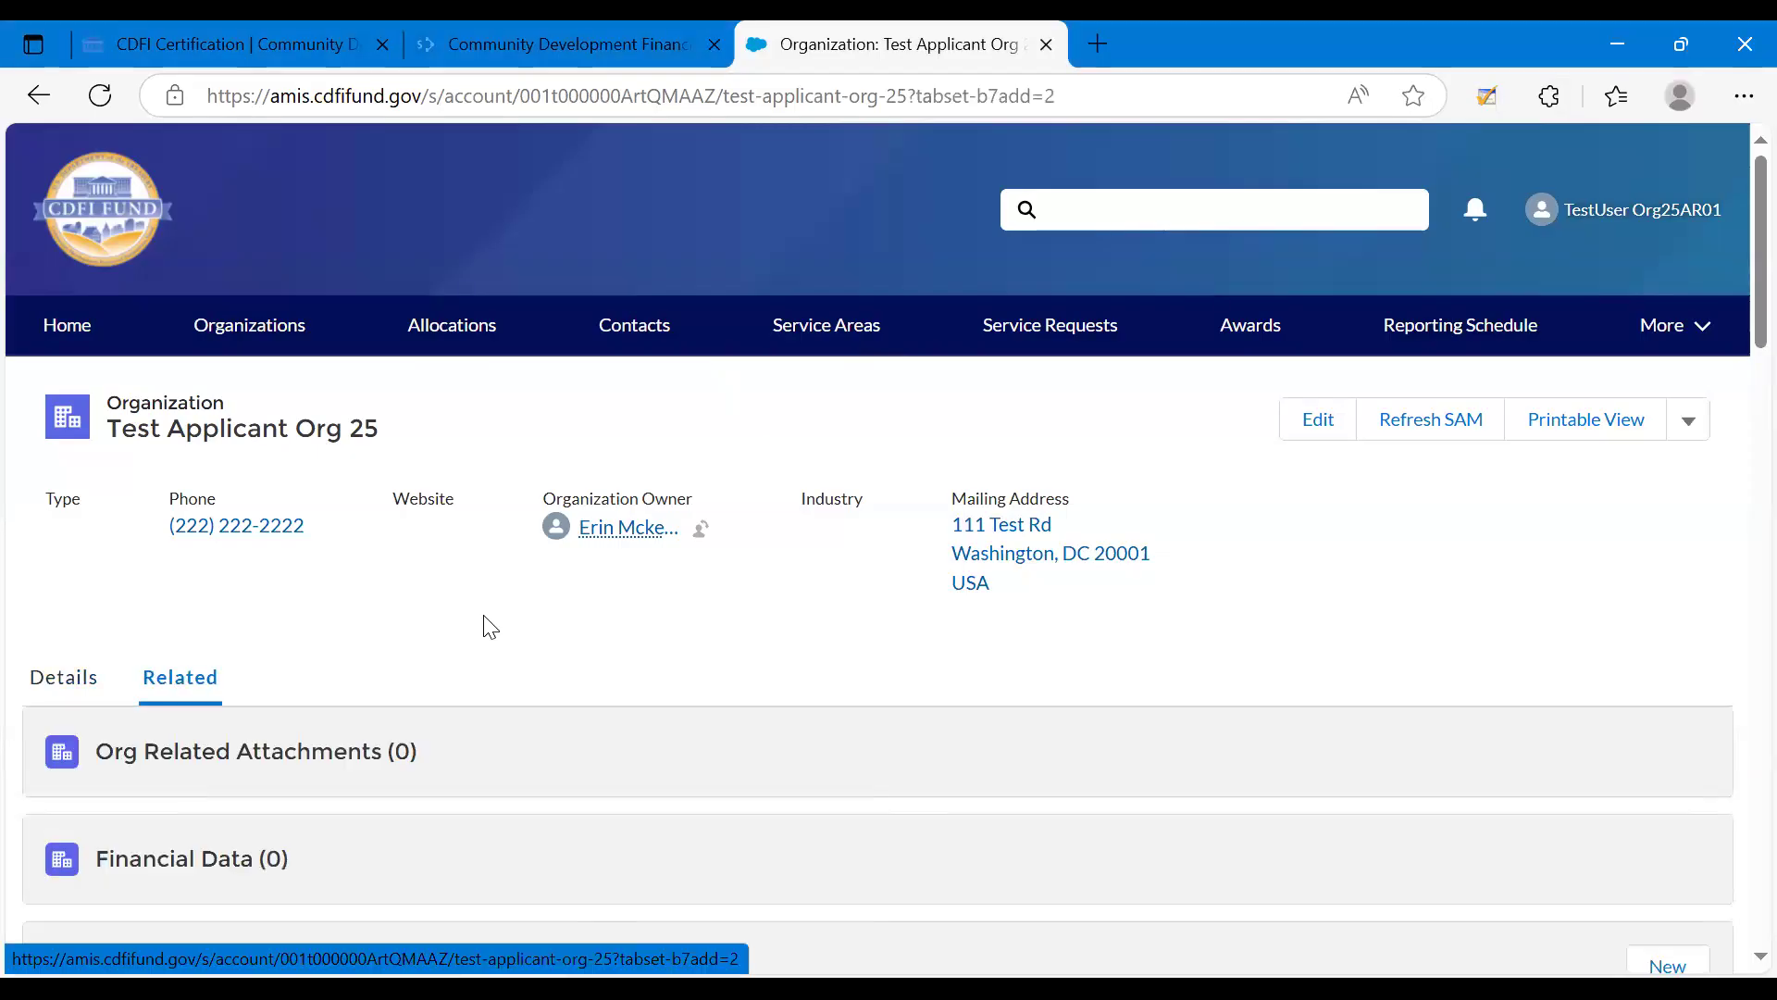
scroll(486, 634, "down", 5)
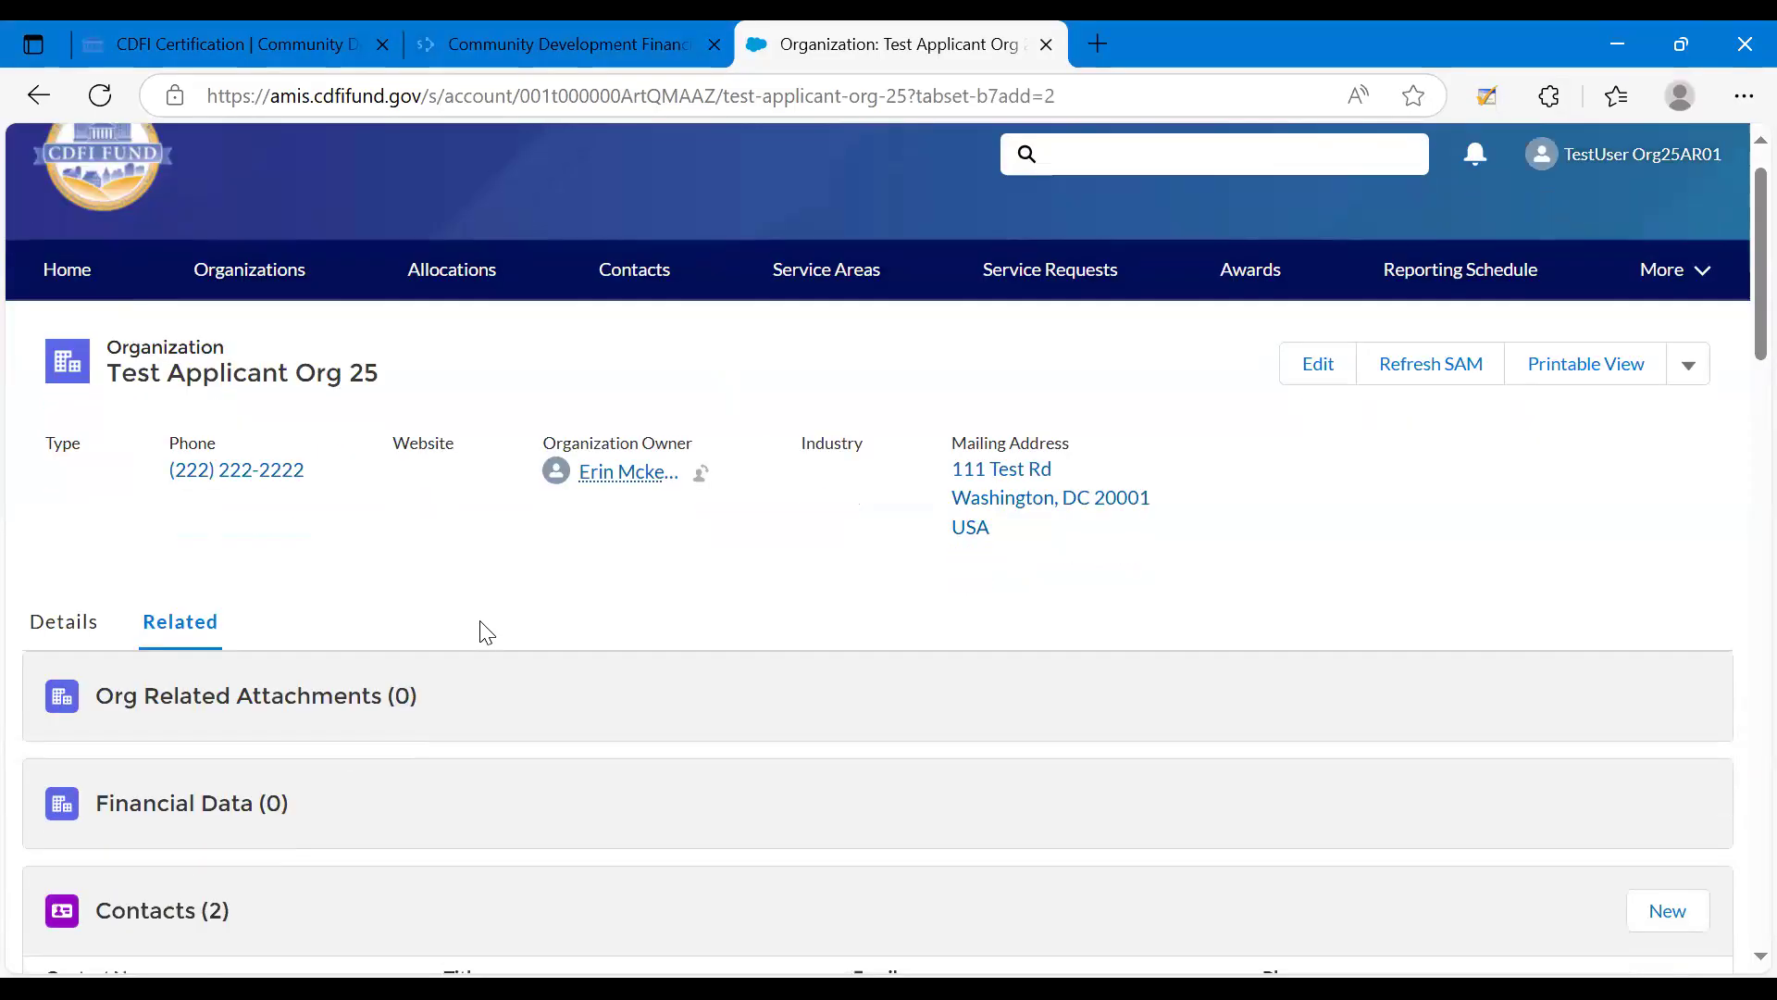
scroll(481, 634, "down", 4)
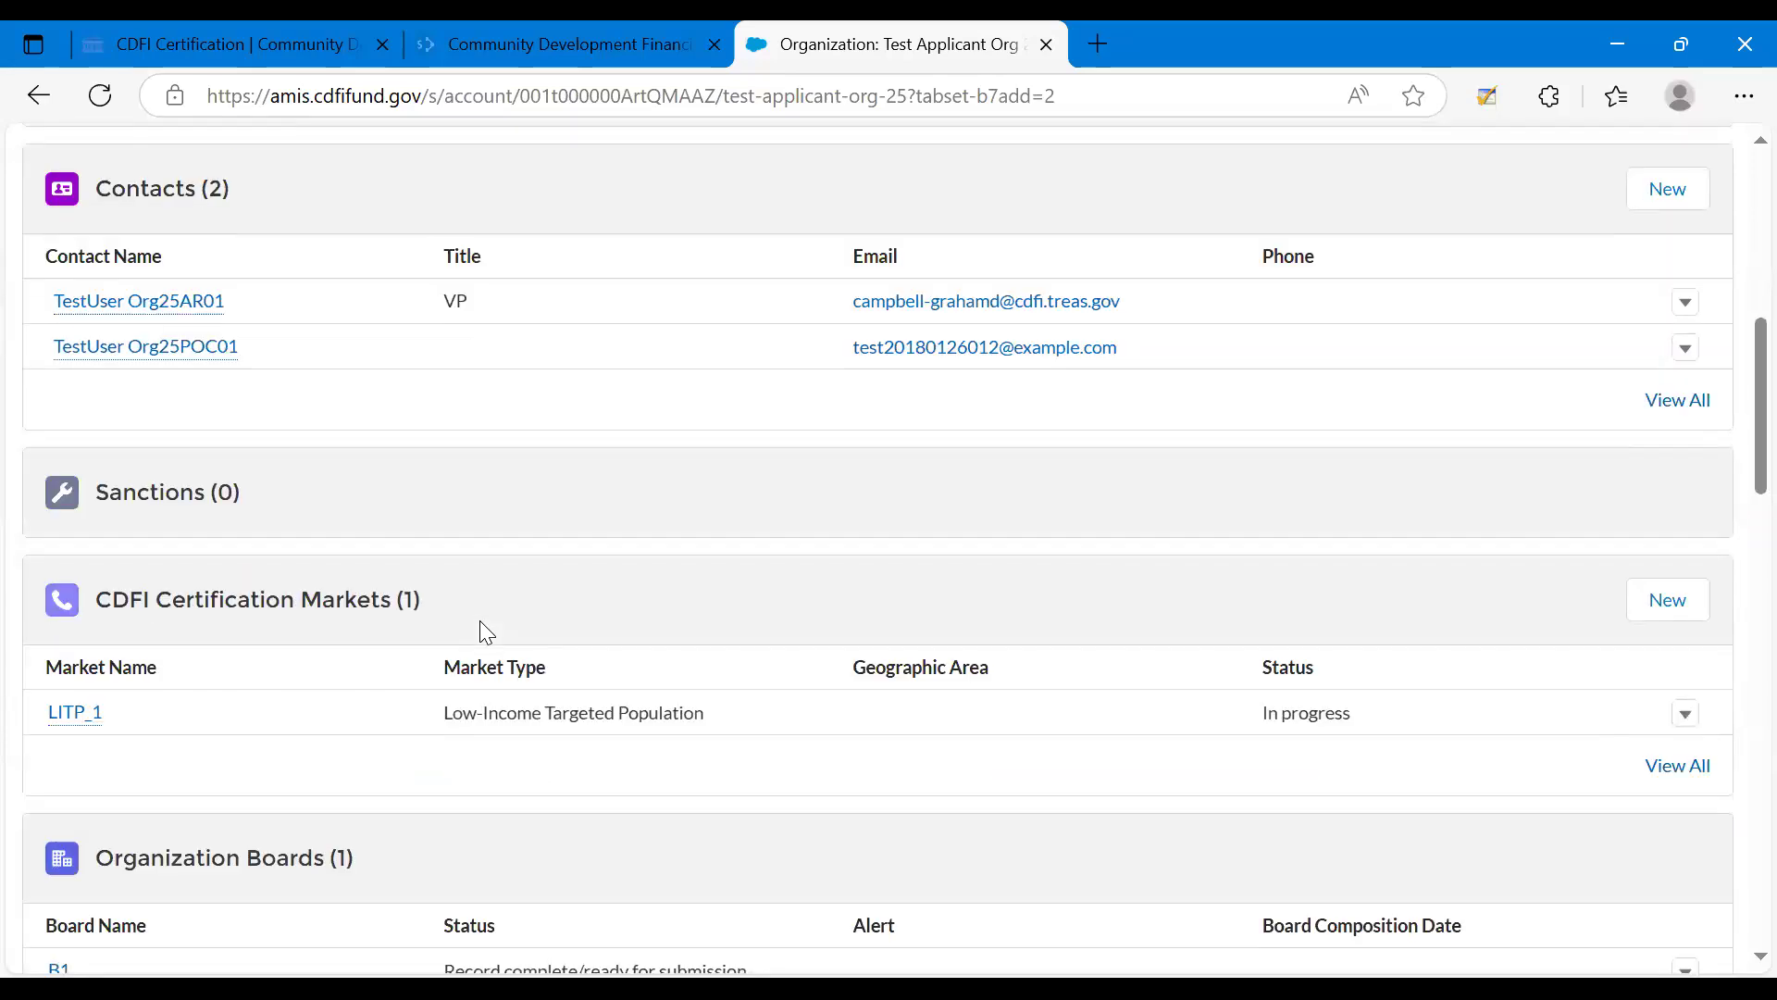
left_click(81, 723)
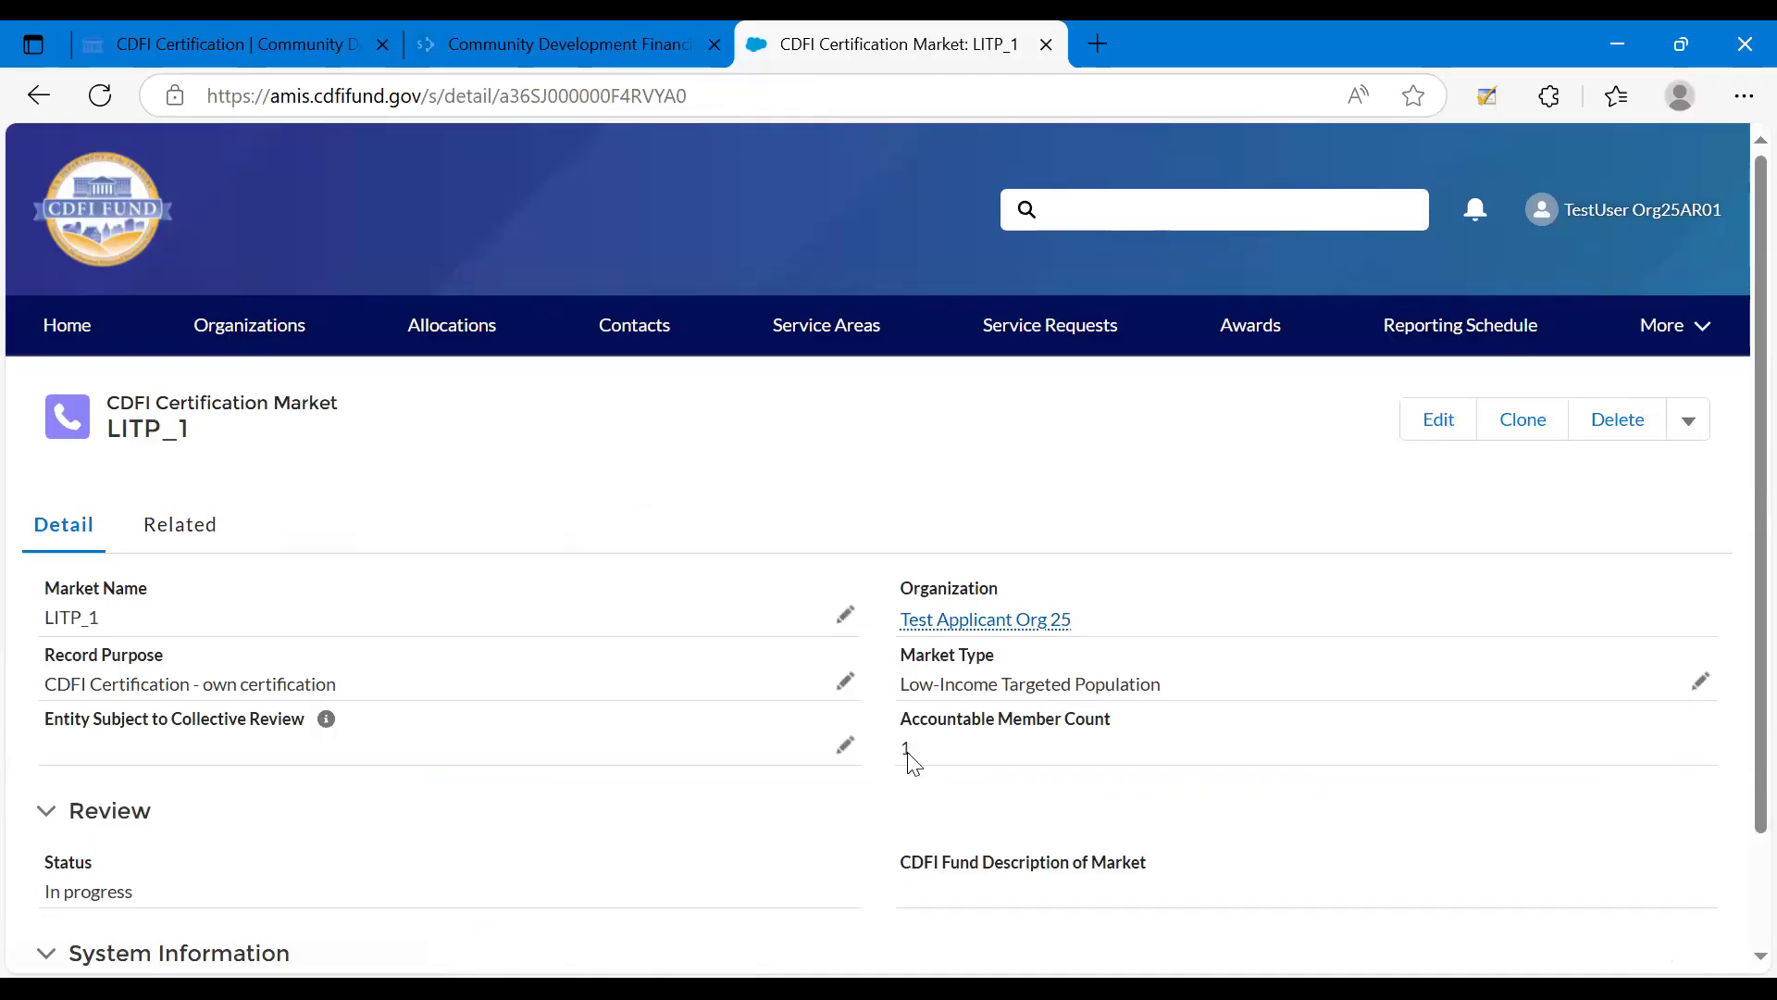
View the accountable members linked to the LITP_1 market and return to the market's details.
left_click(203, 535)
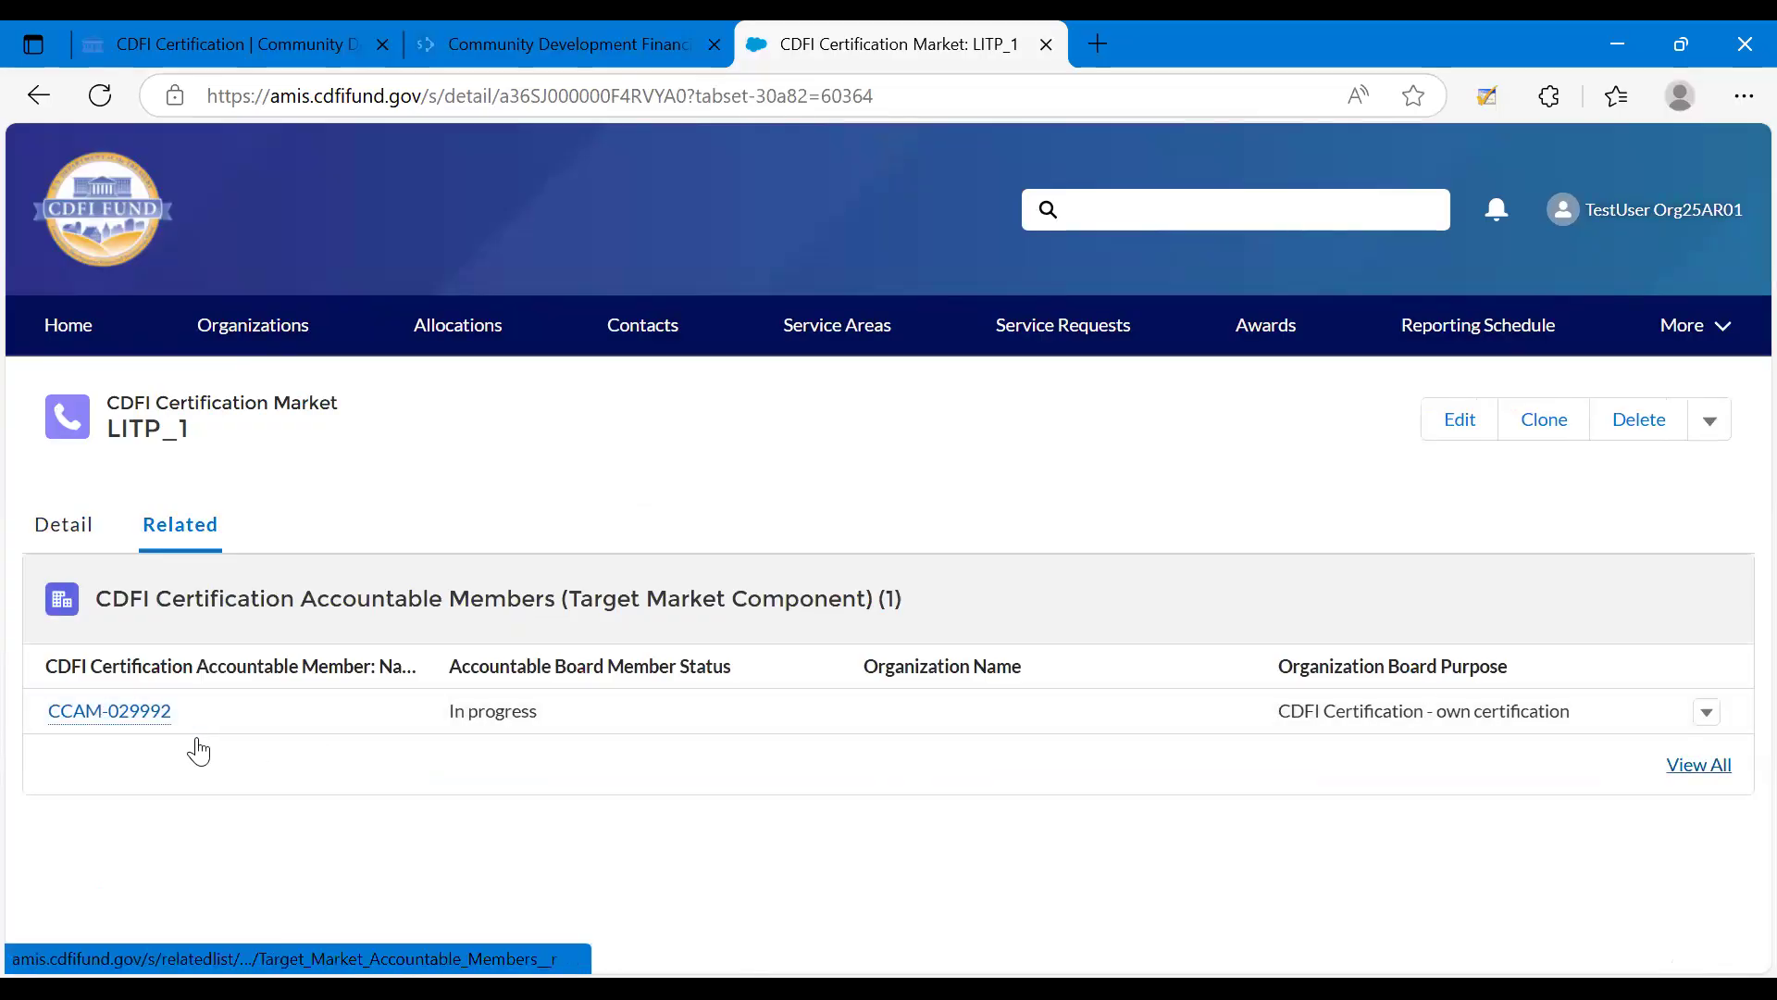
mouse_move(165, 723)
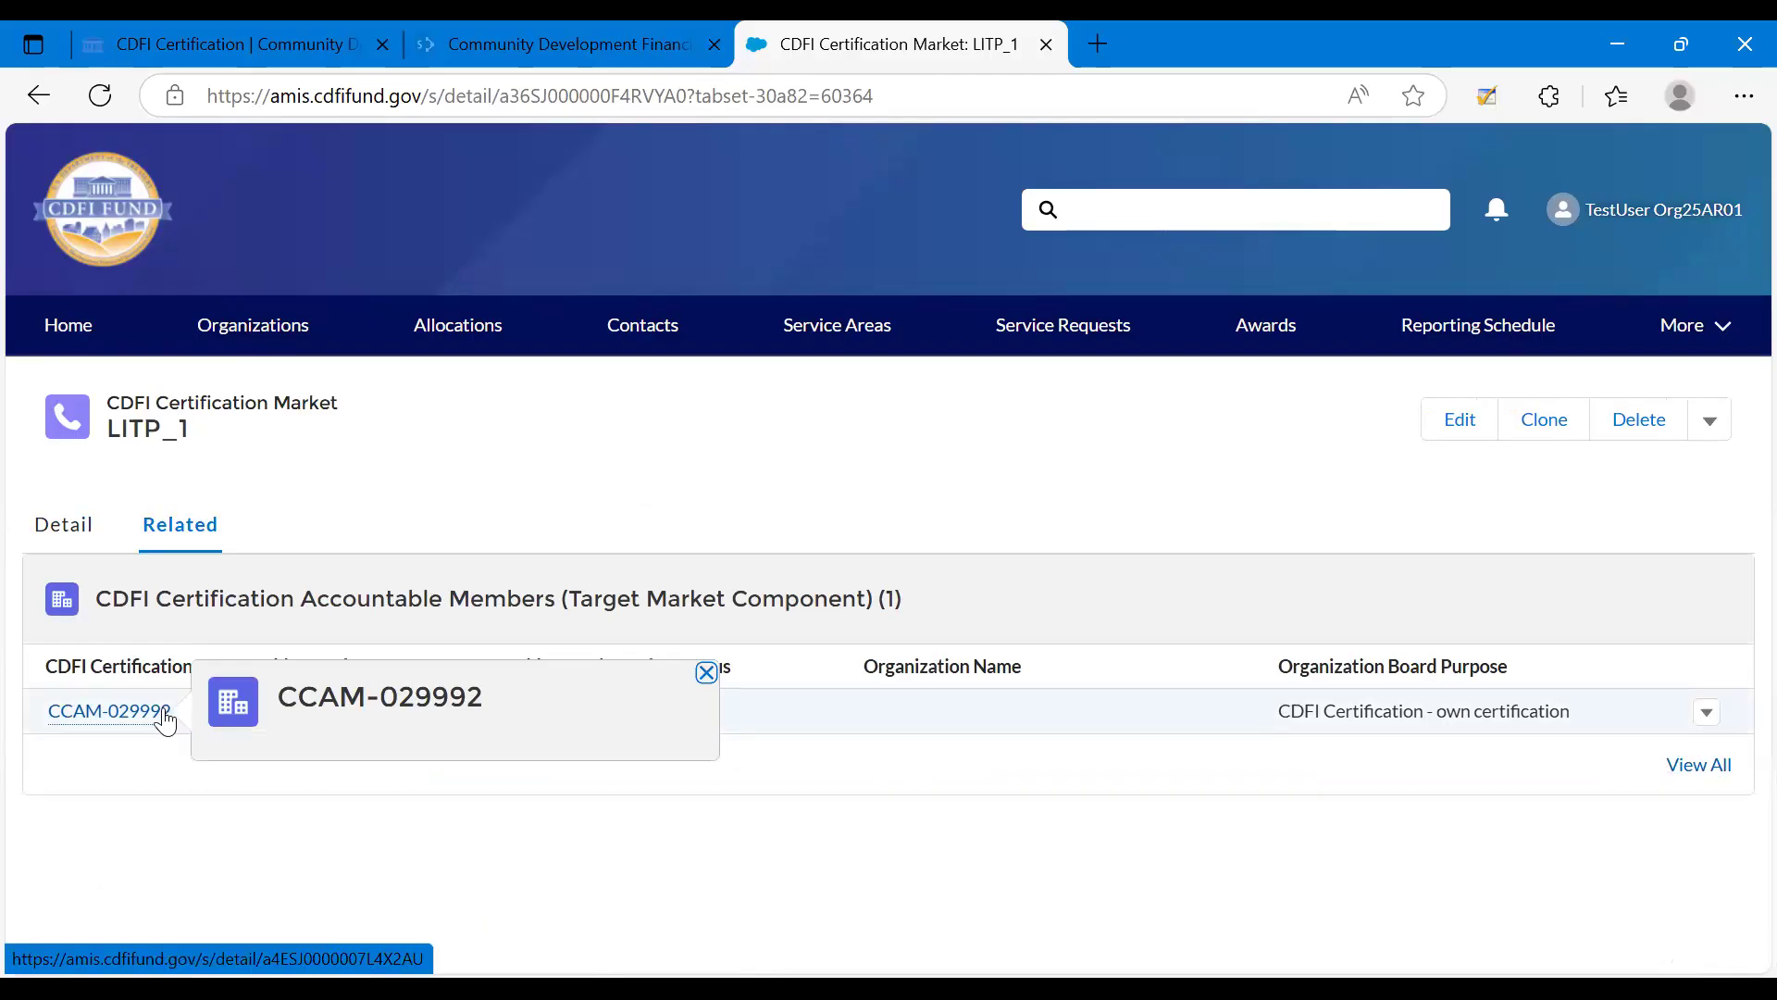
left_click(72, 535)
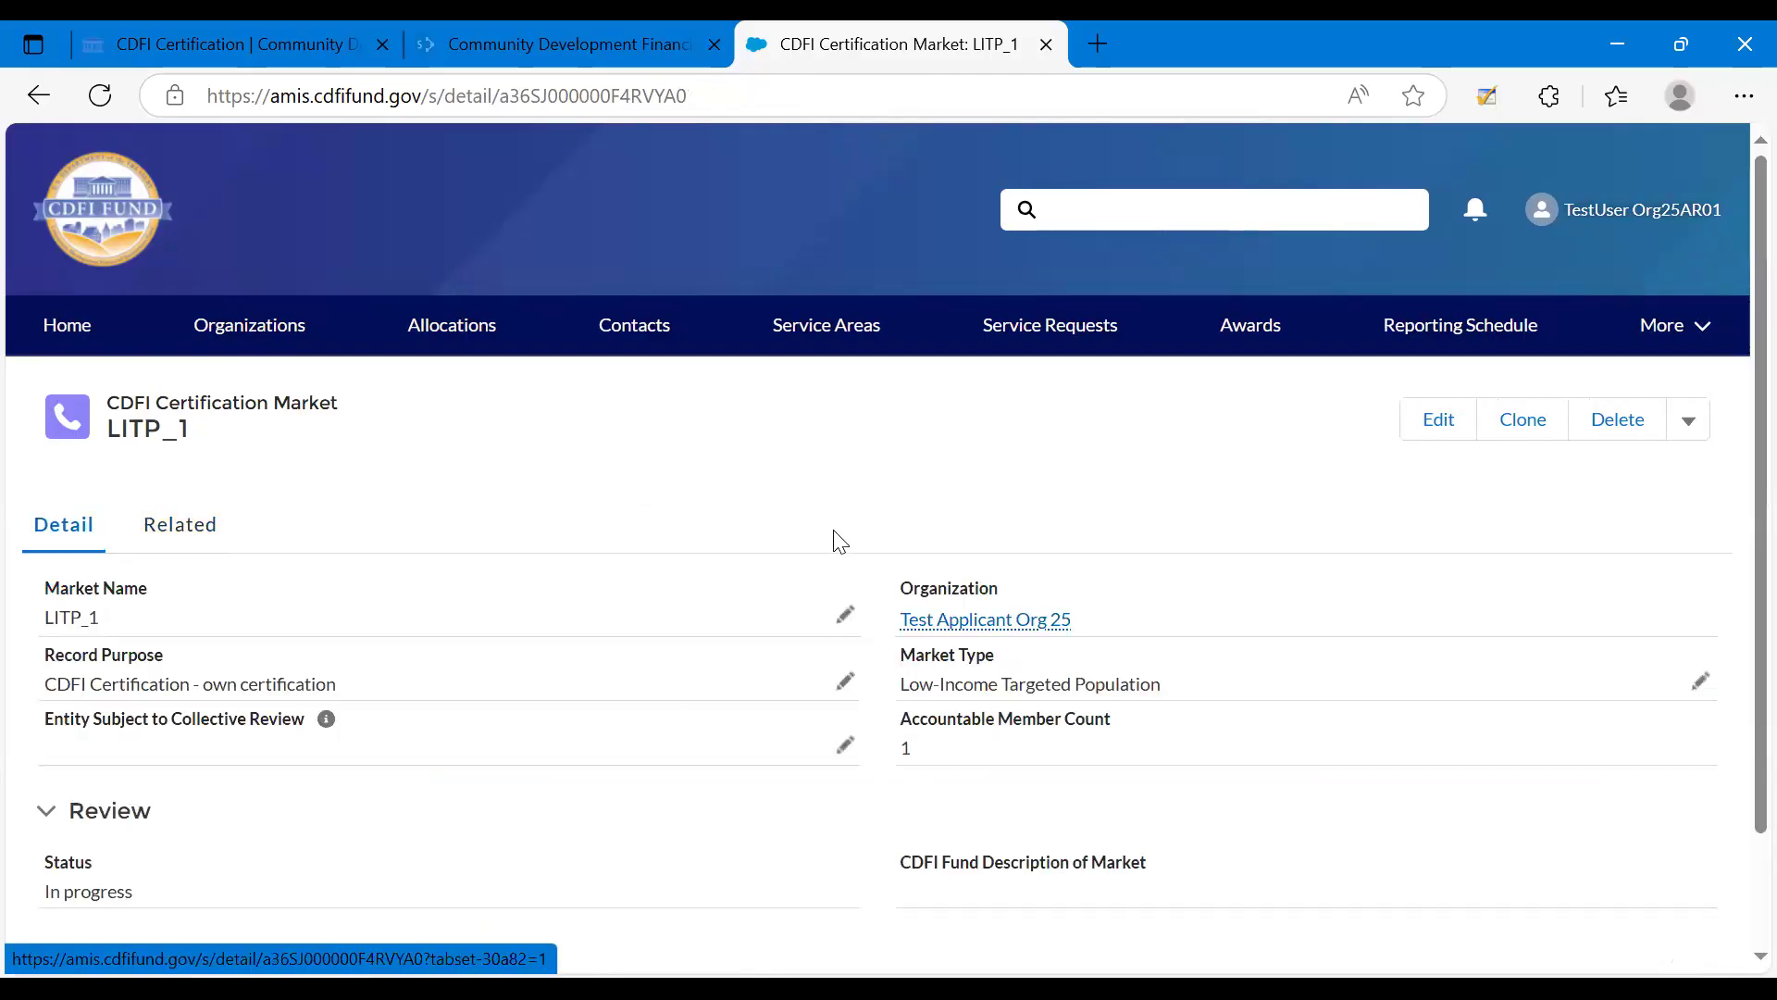
Examine the Status field in the Review section of the LITP_1 certification market.
scroll(840, 542, "down", 2)
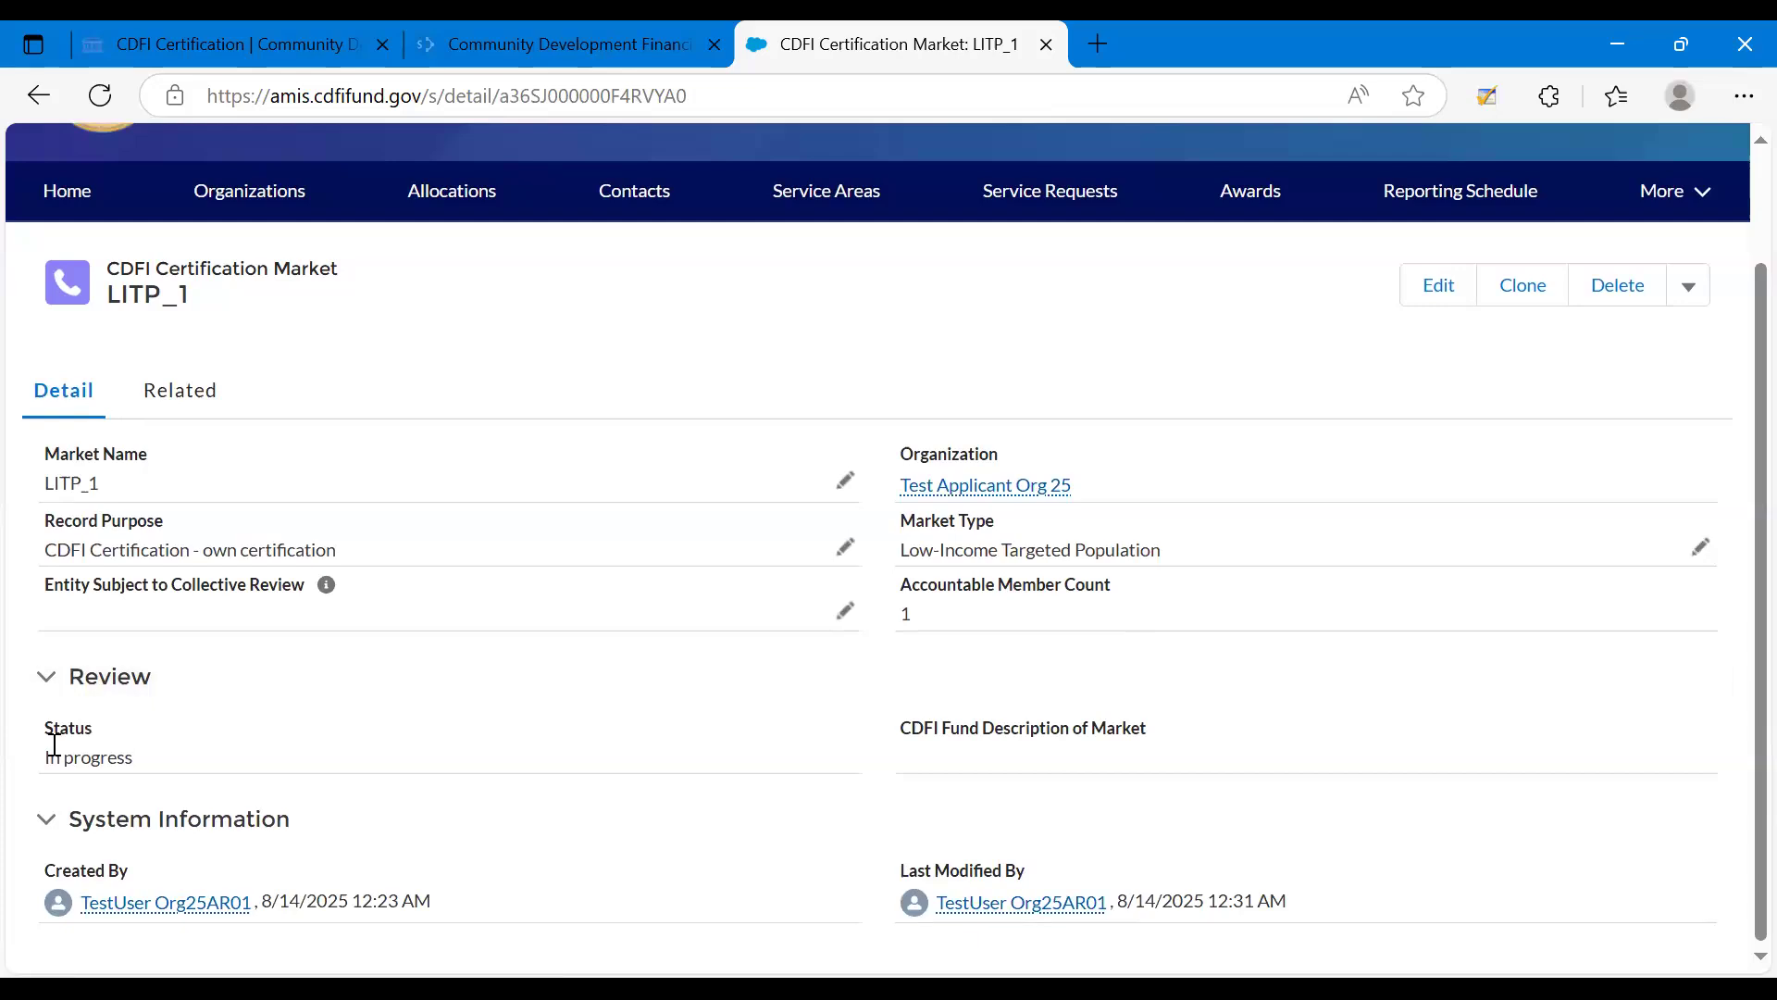
right_click(136, 757)
left_click(132, 757)
right_click(131, 757)
left_click(128, 756)
triple_click(51, 761)
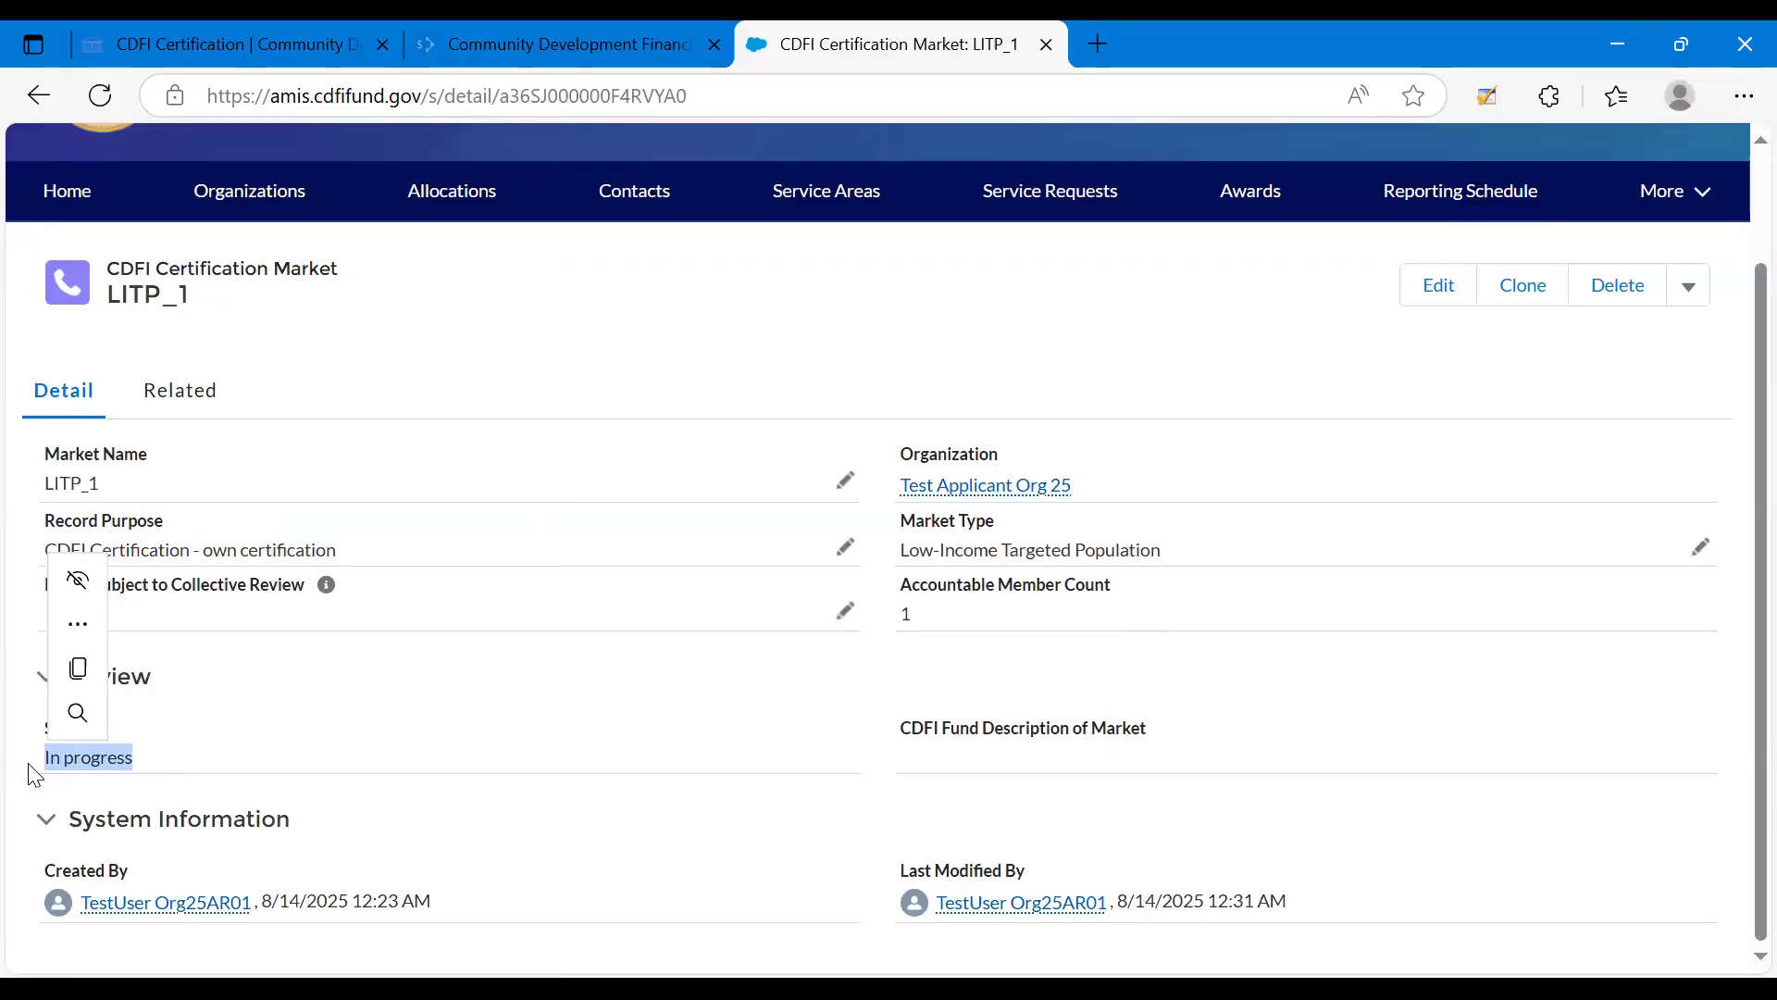
Change the status of the LITP_1 certification market to Record complete/ready for submission.
left_click(1251, 407)
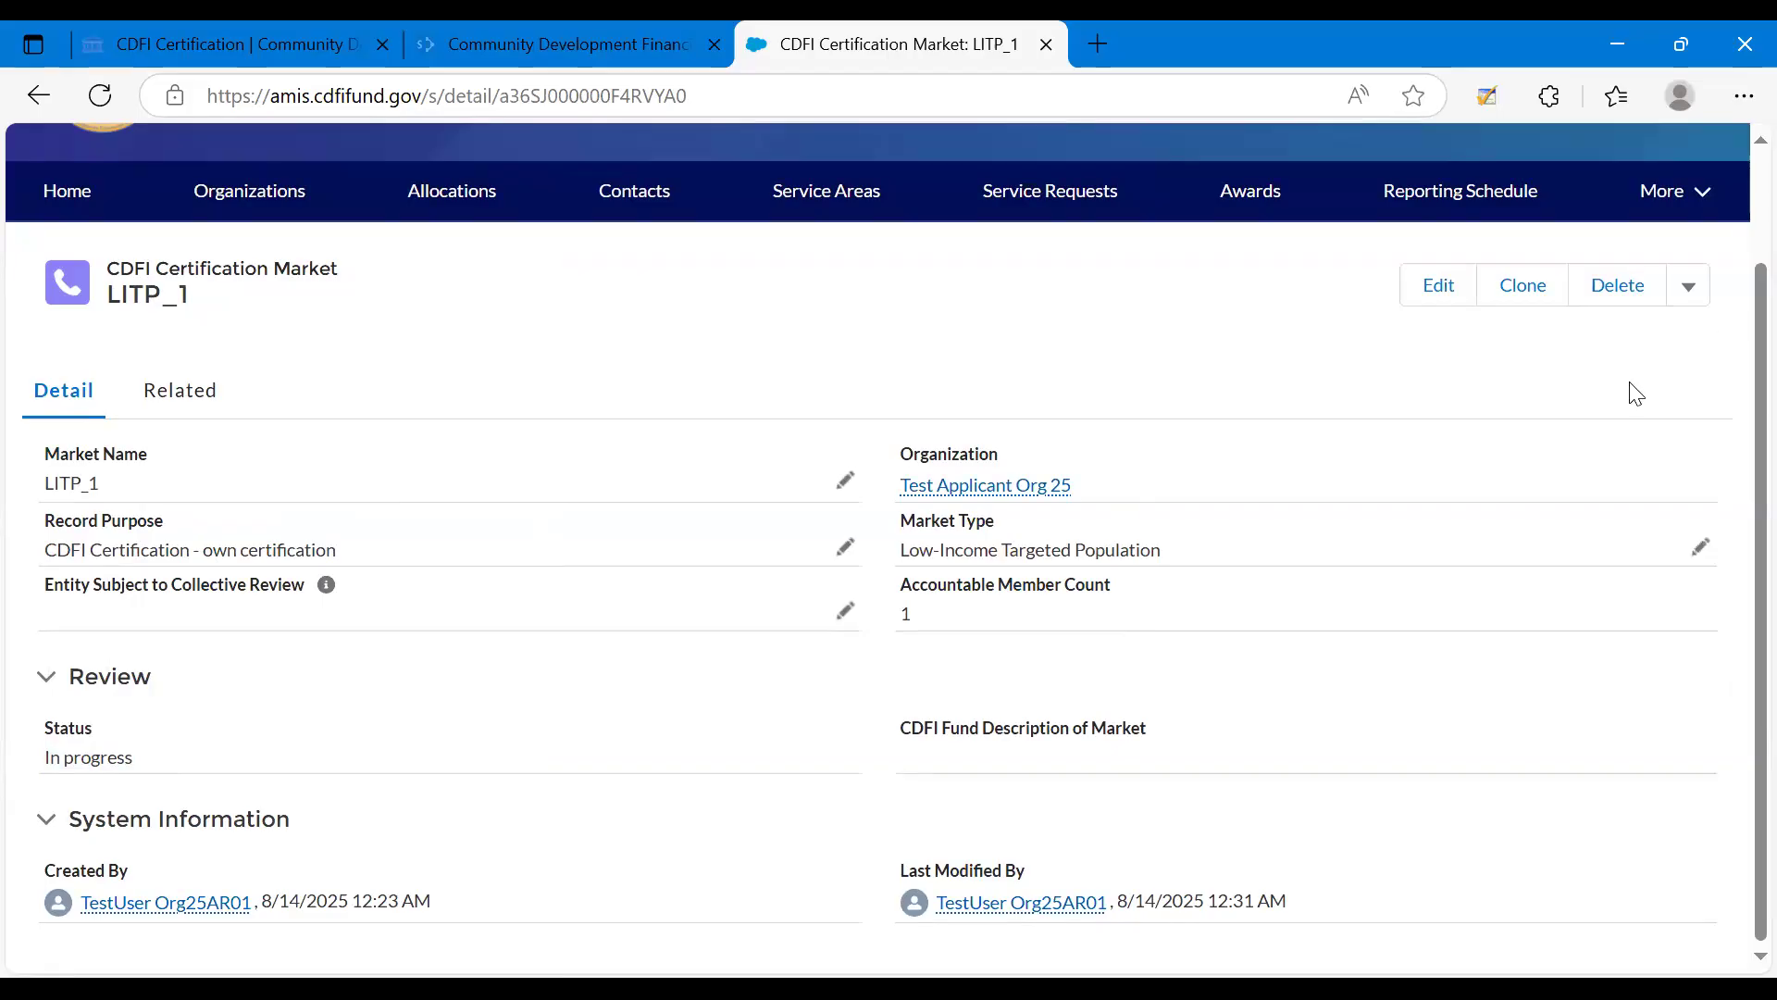
left_click(1693, 294)
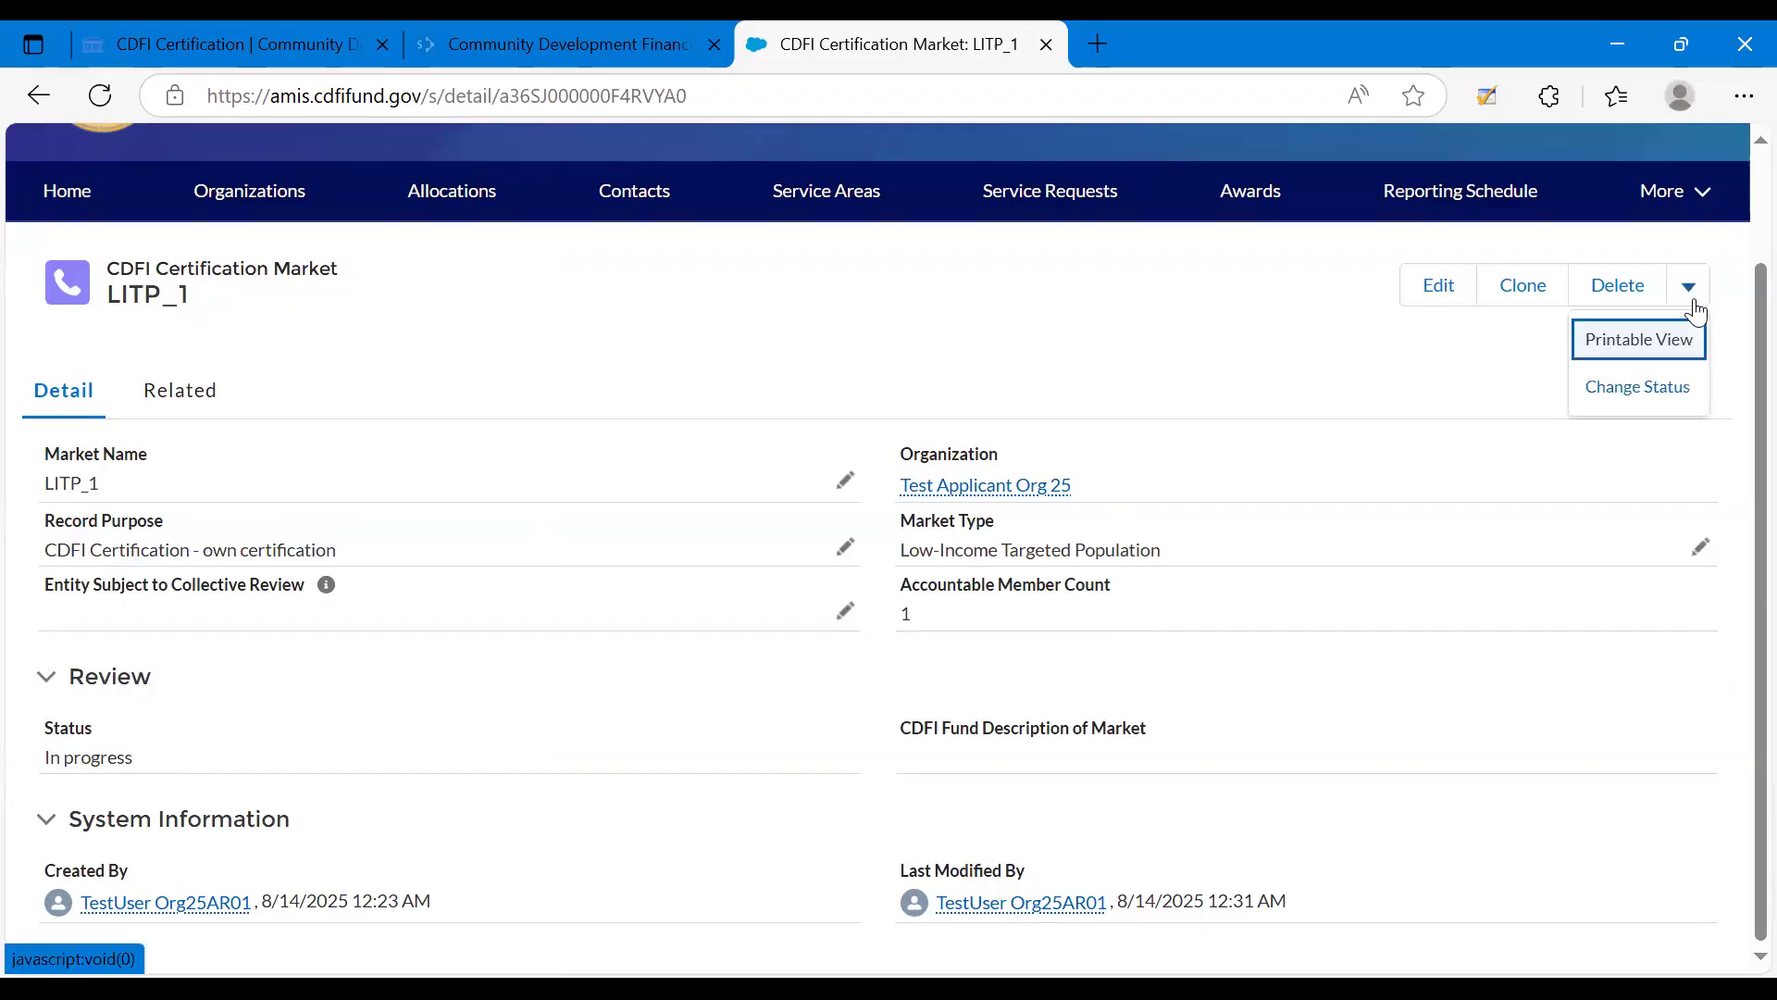
left_click(1651, 396)
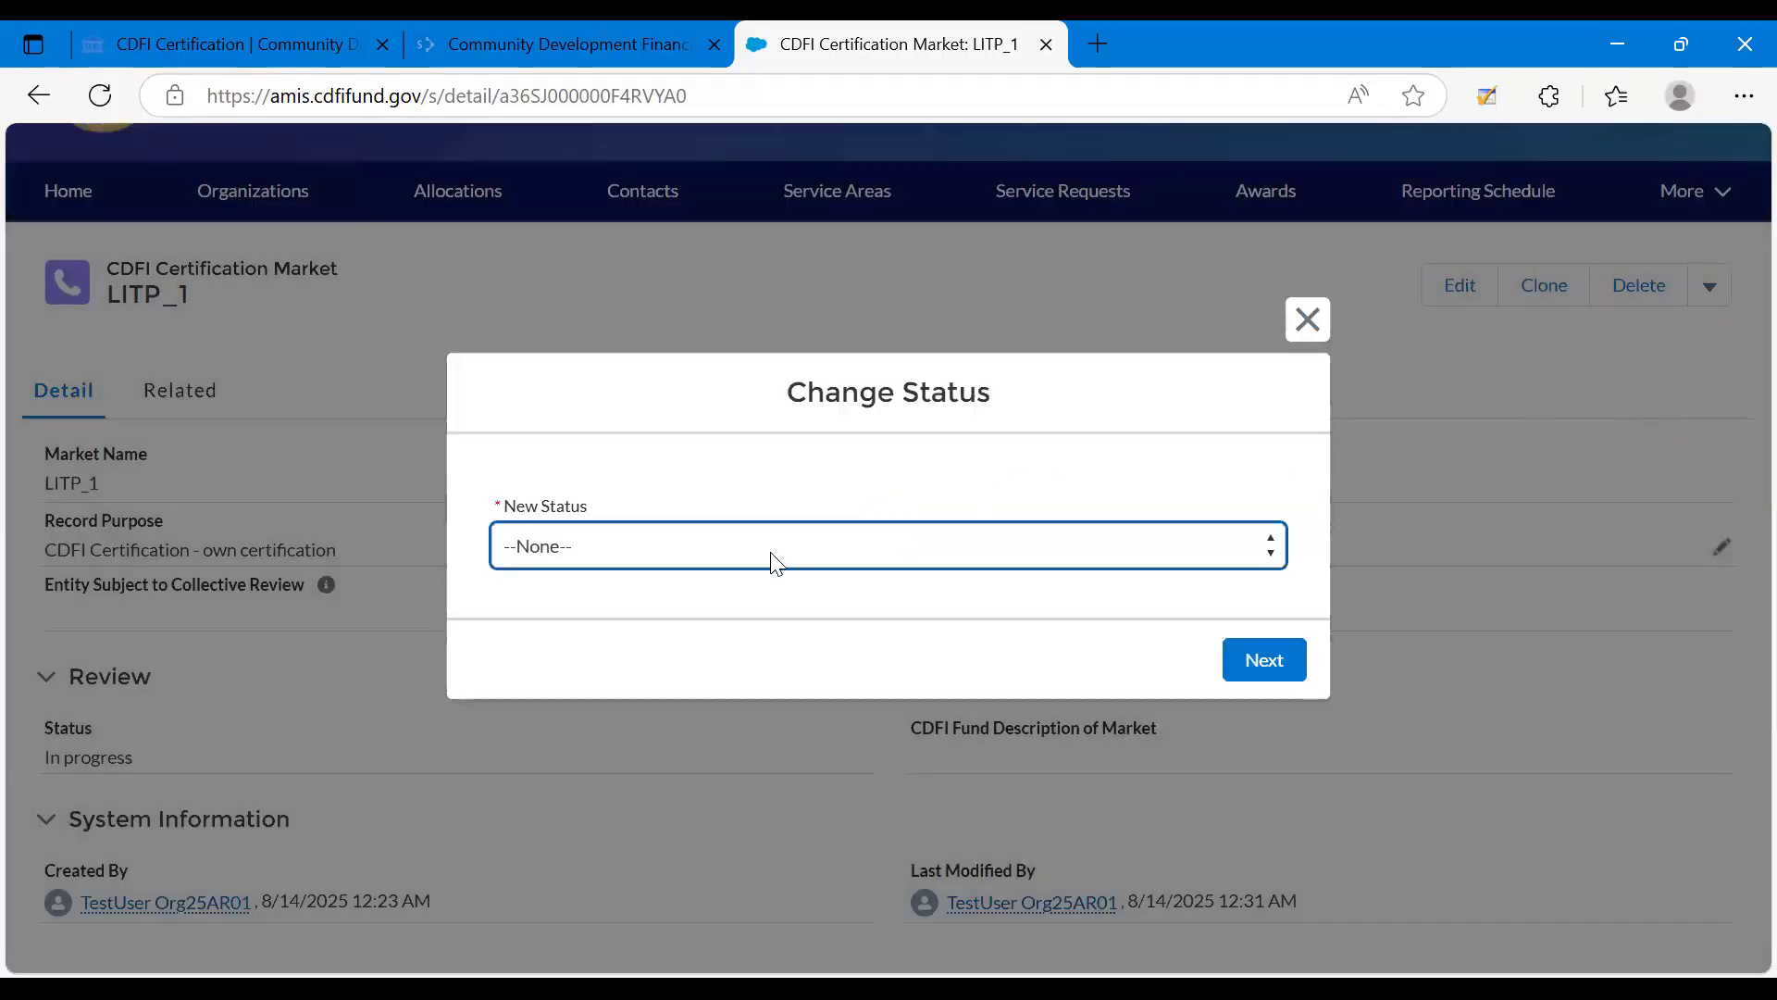
left_click(690, 561)
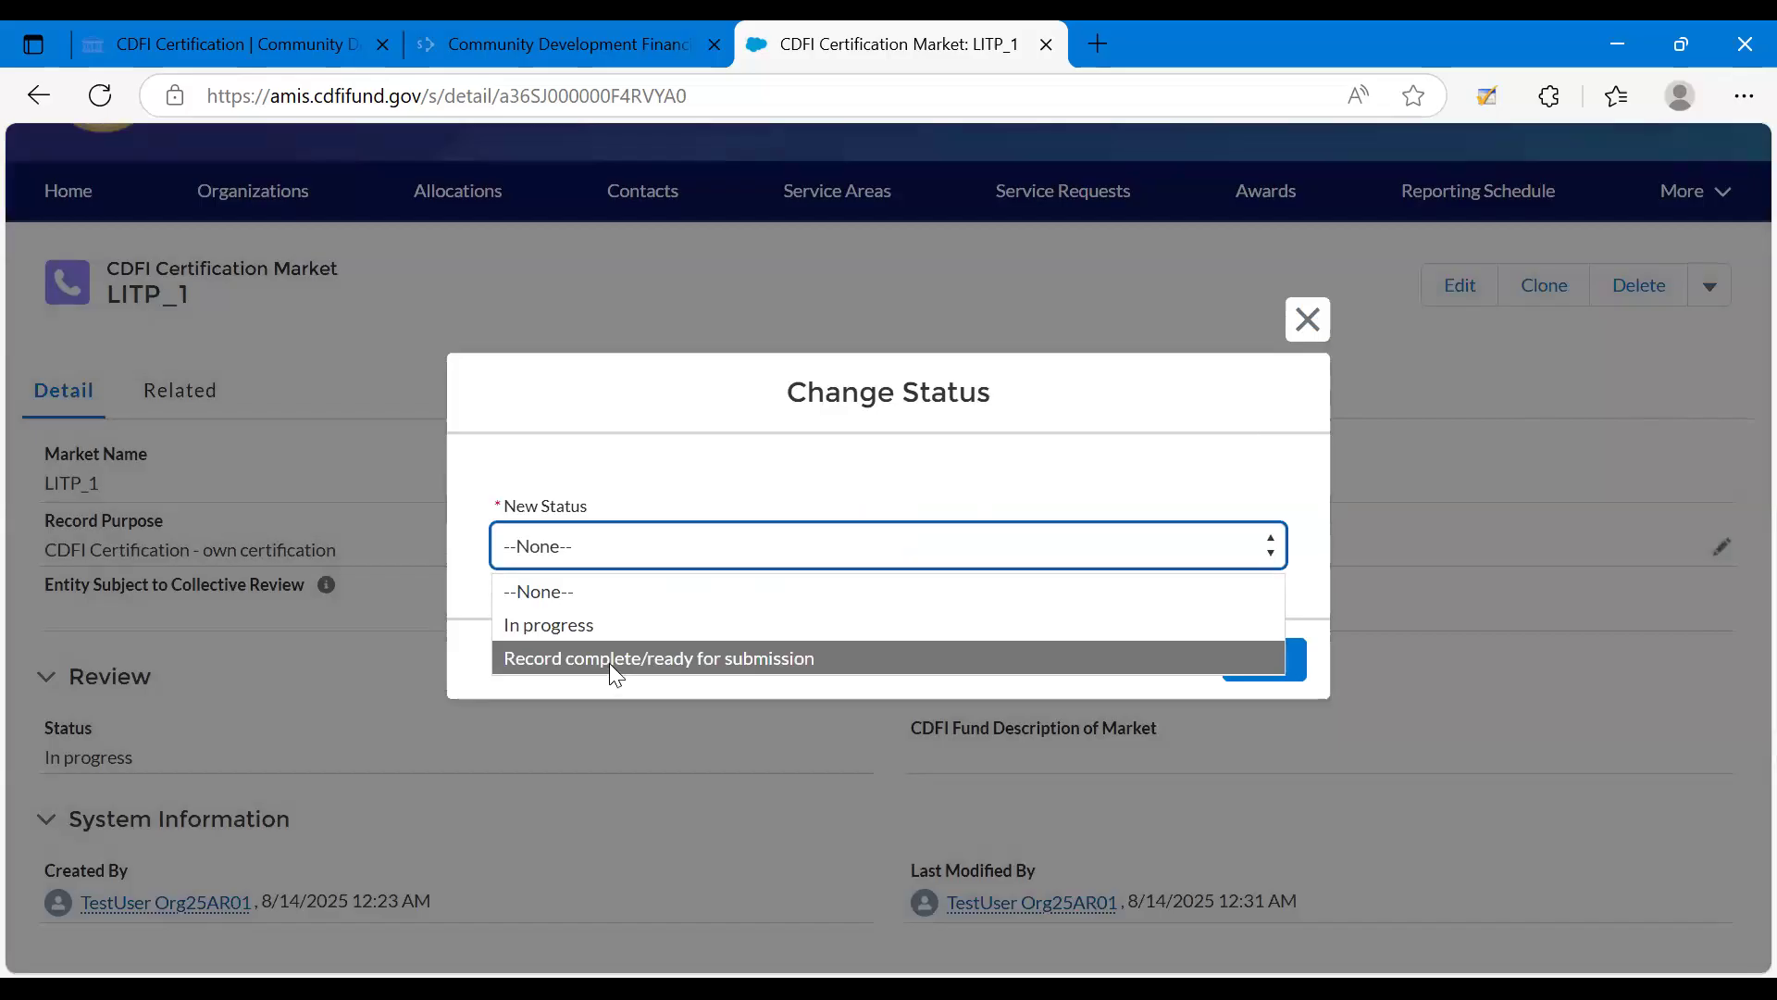
left_click(1268, 659)
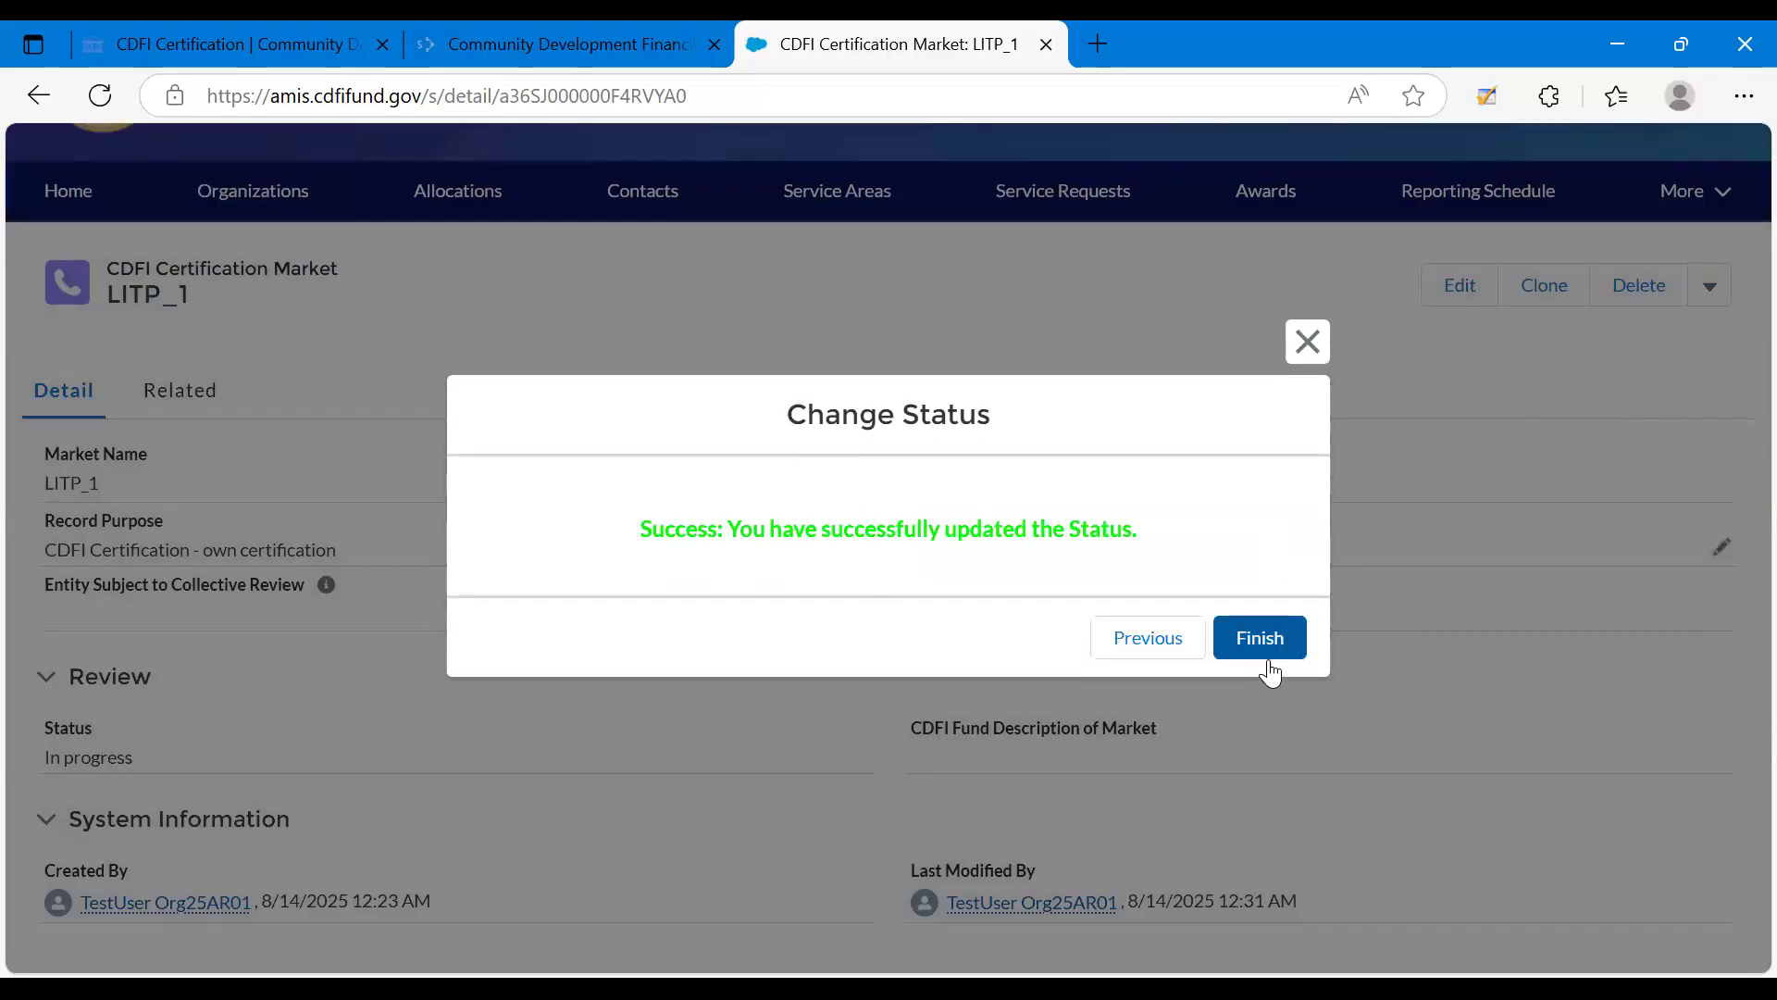
left_click(1268, 659)
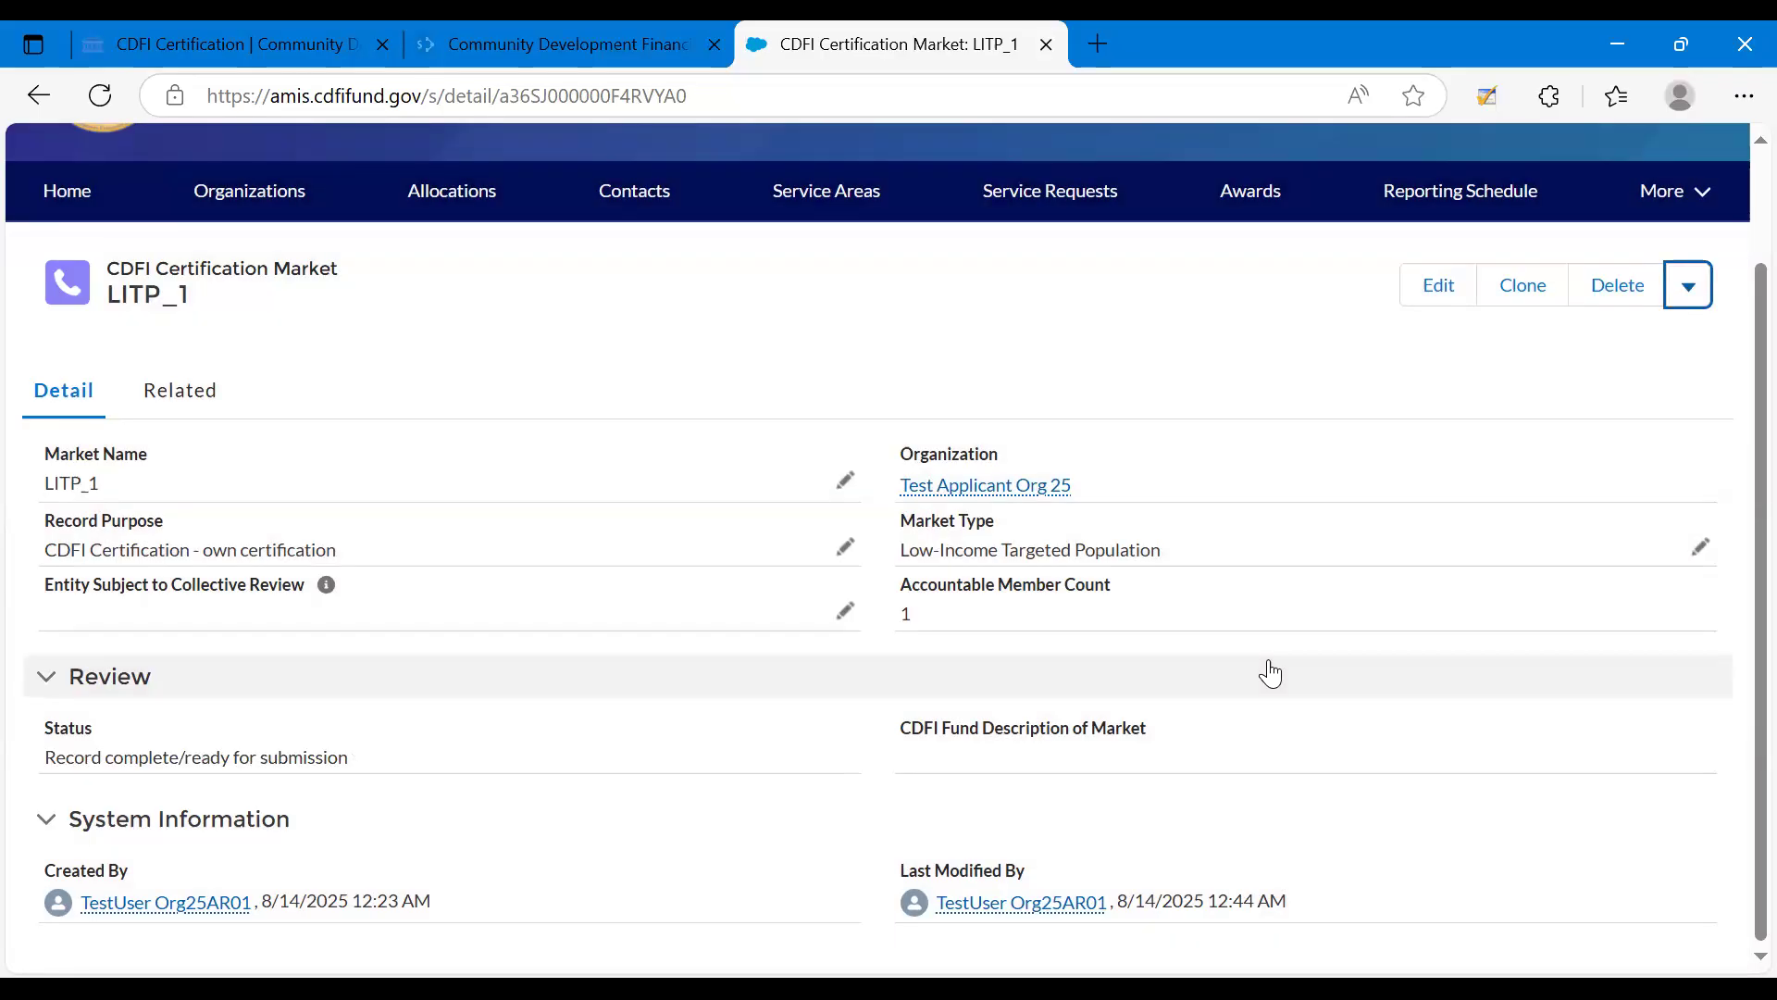
left_click(1271, 674)
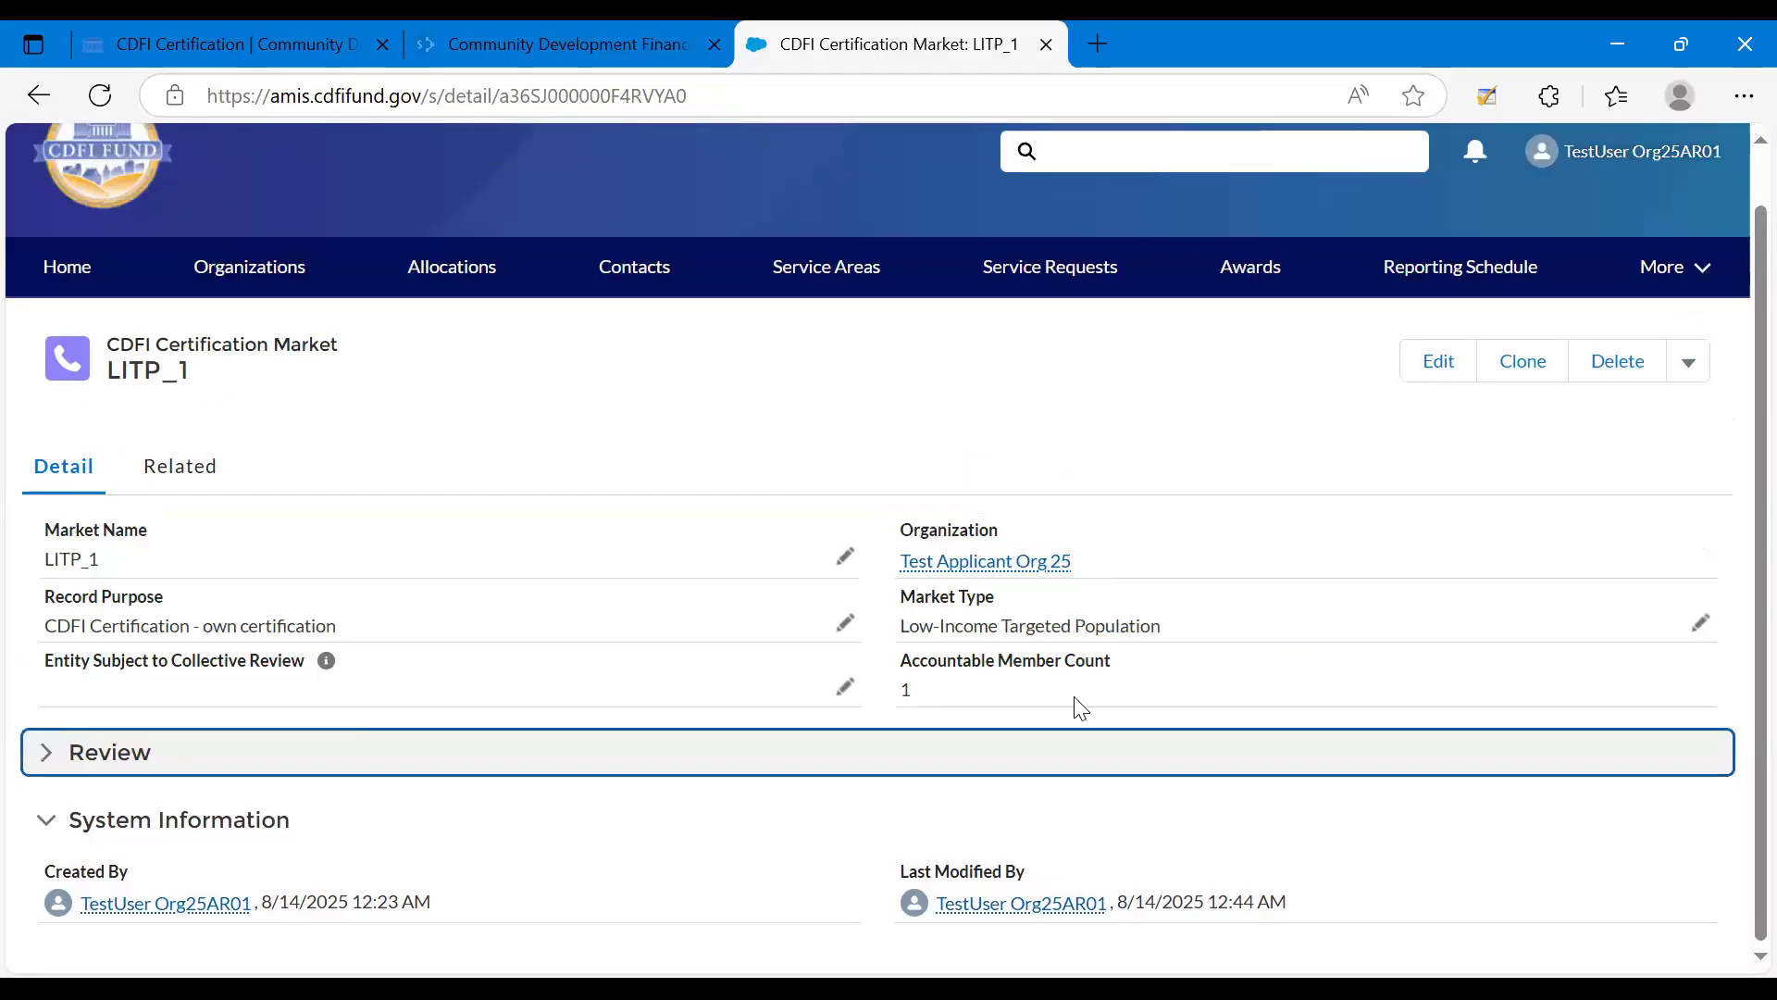
right_click(1238, 751)
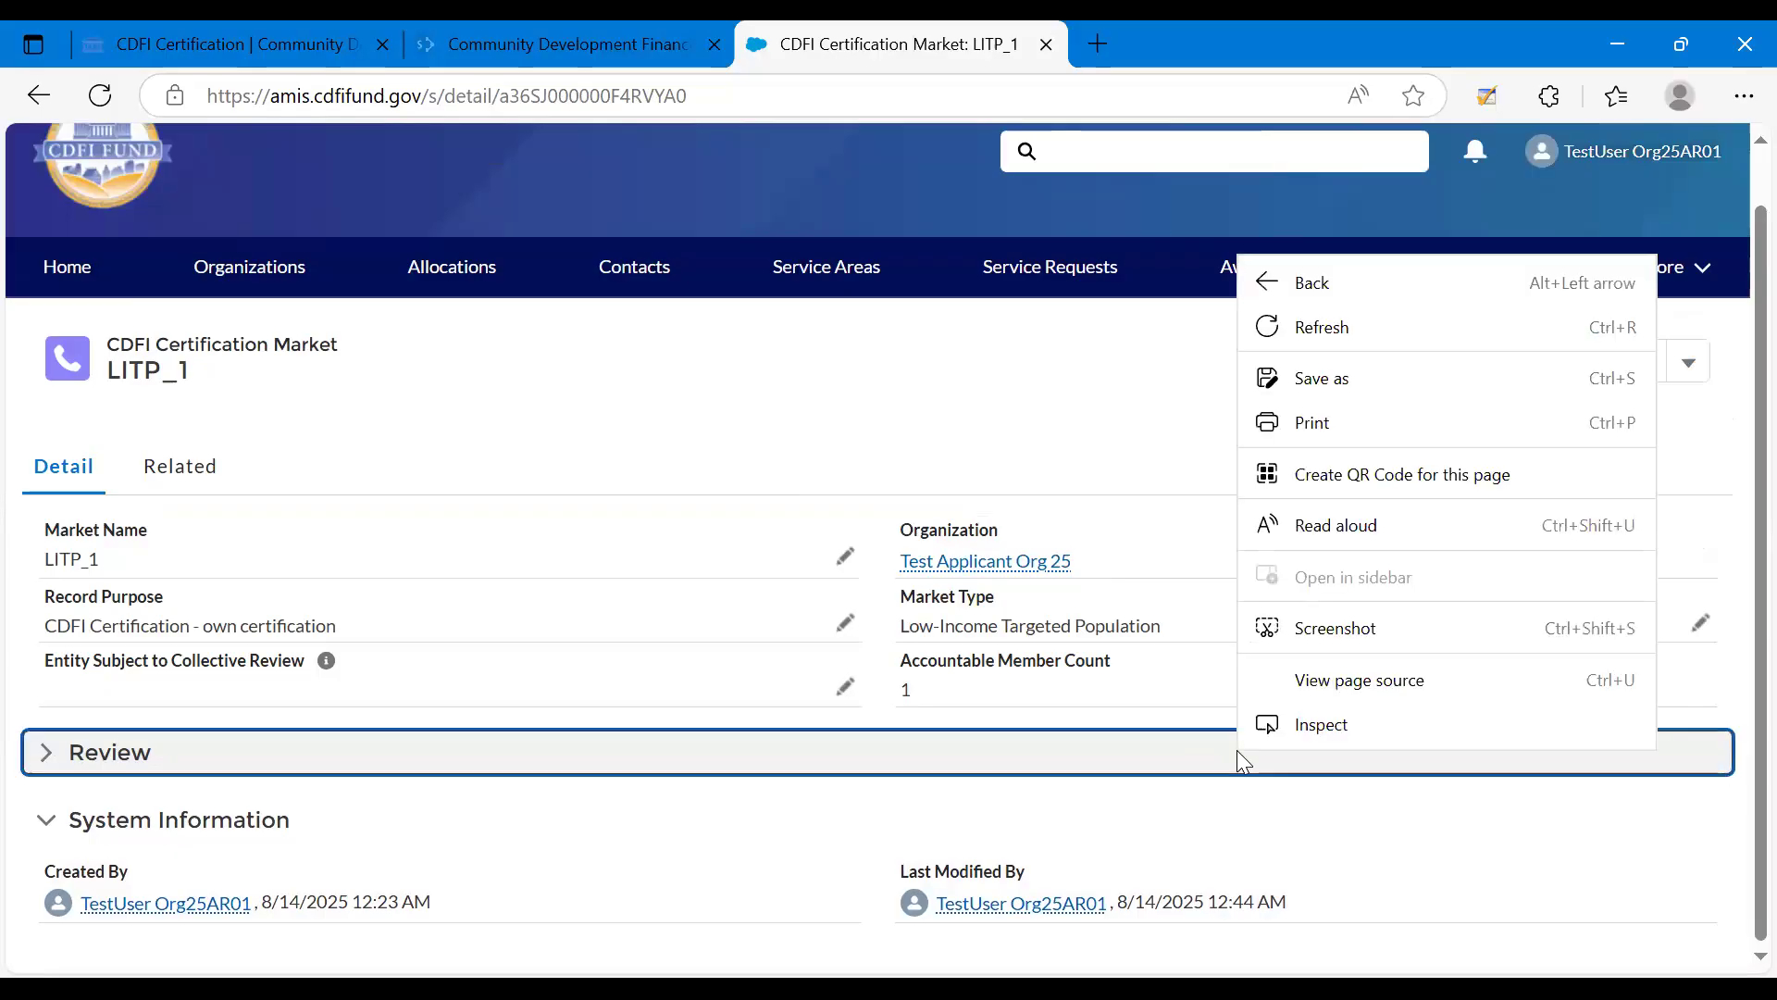
left_click(1140, 761)
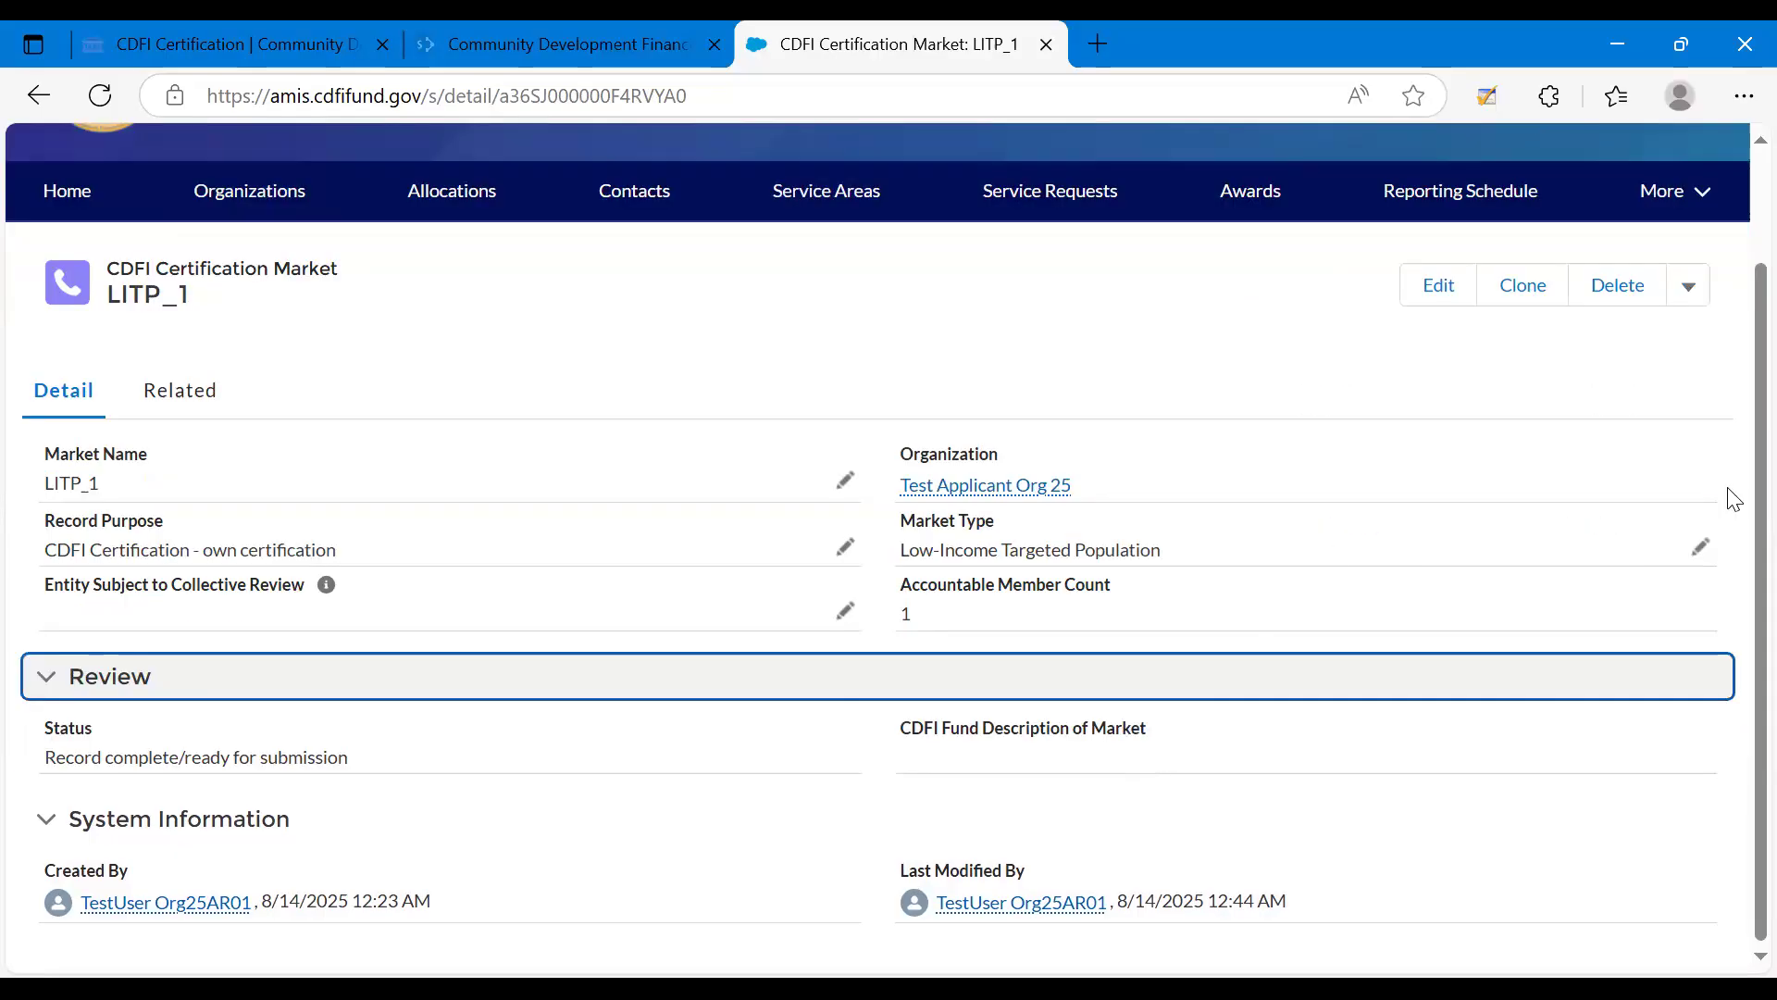
left_click(1689, 287)
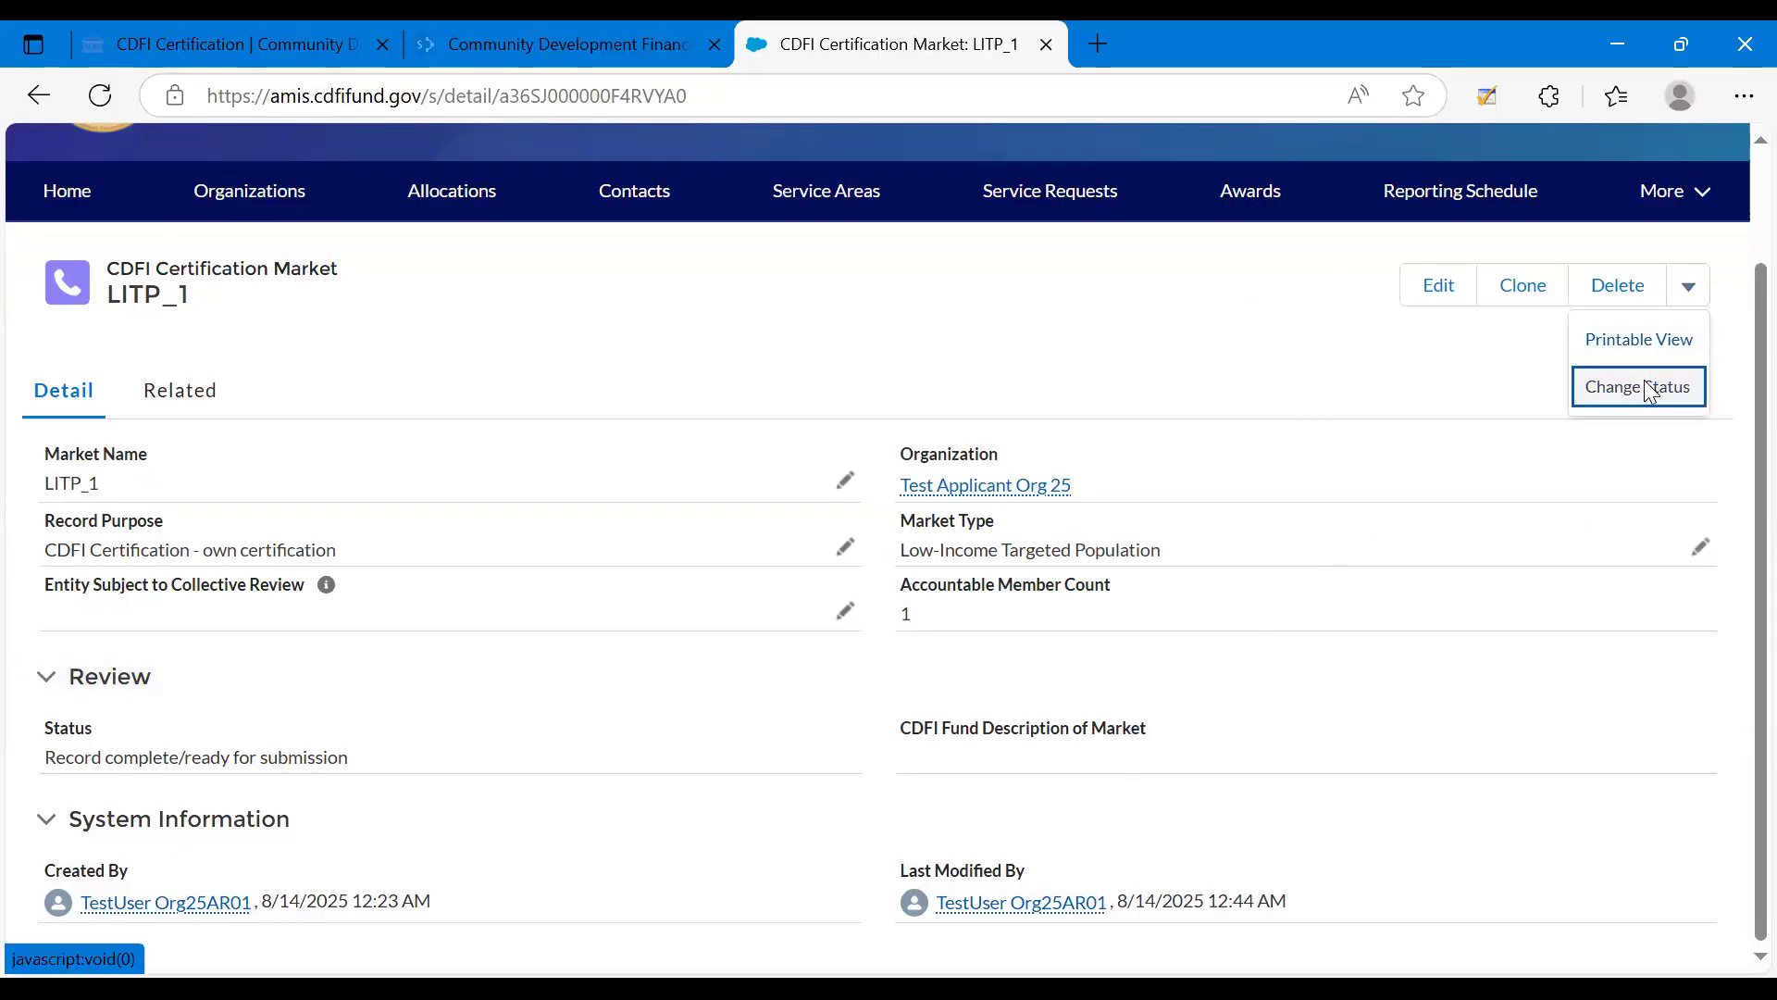
left_click(1646, 389)
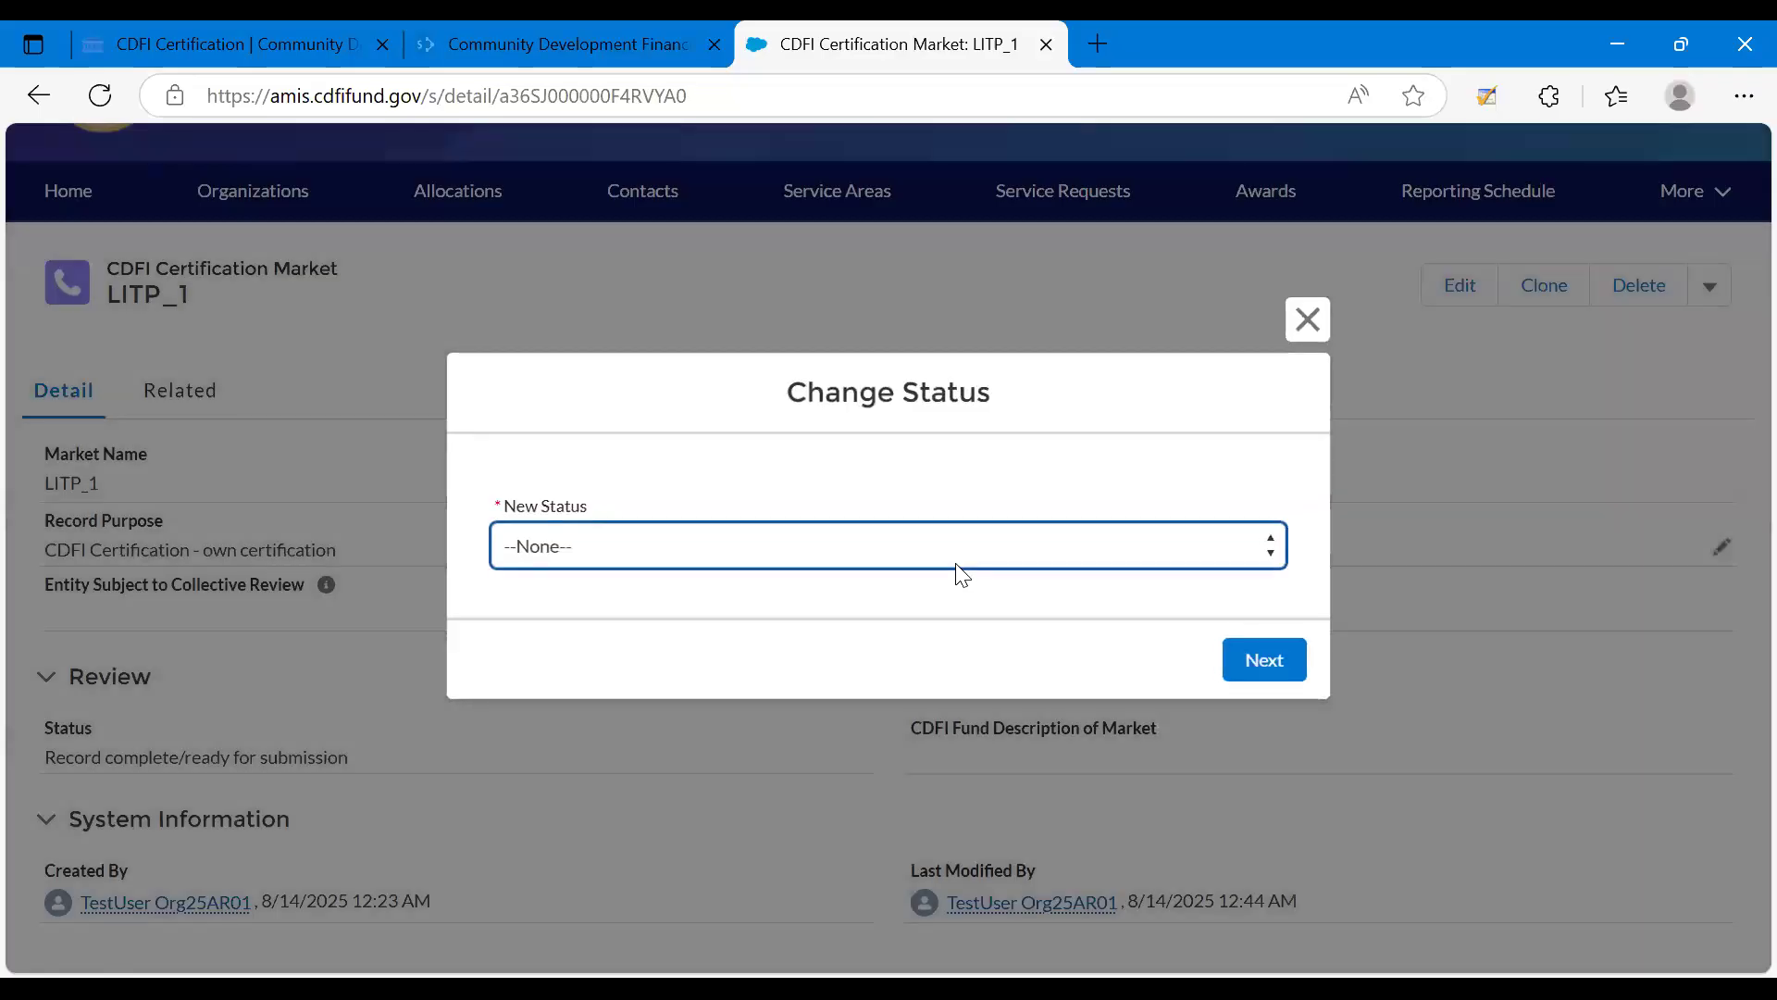
left_click(783, 548)
left_click(784, 618)
left_click(1307, 319)
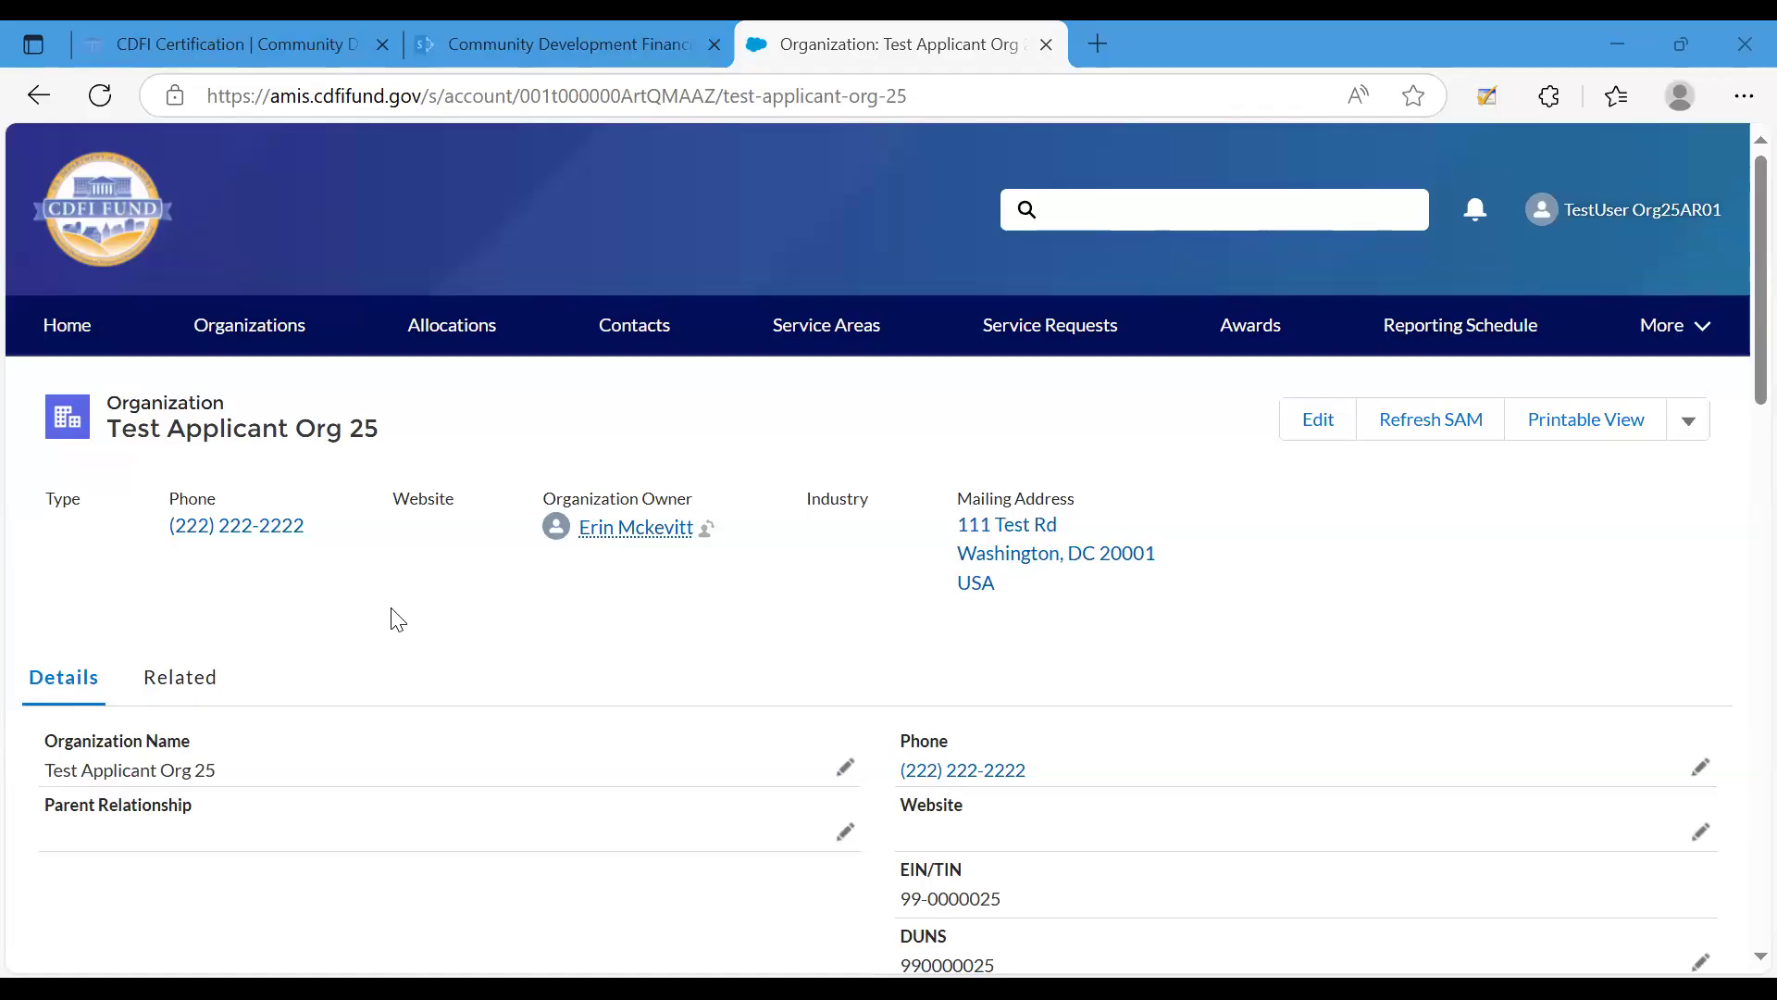
Open the CDFI-CERT program profile from the related records of Test Applicant Org 25.
left_click(210, 693)
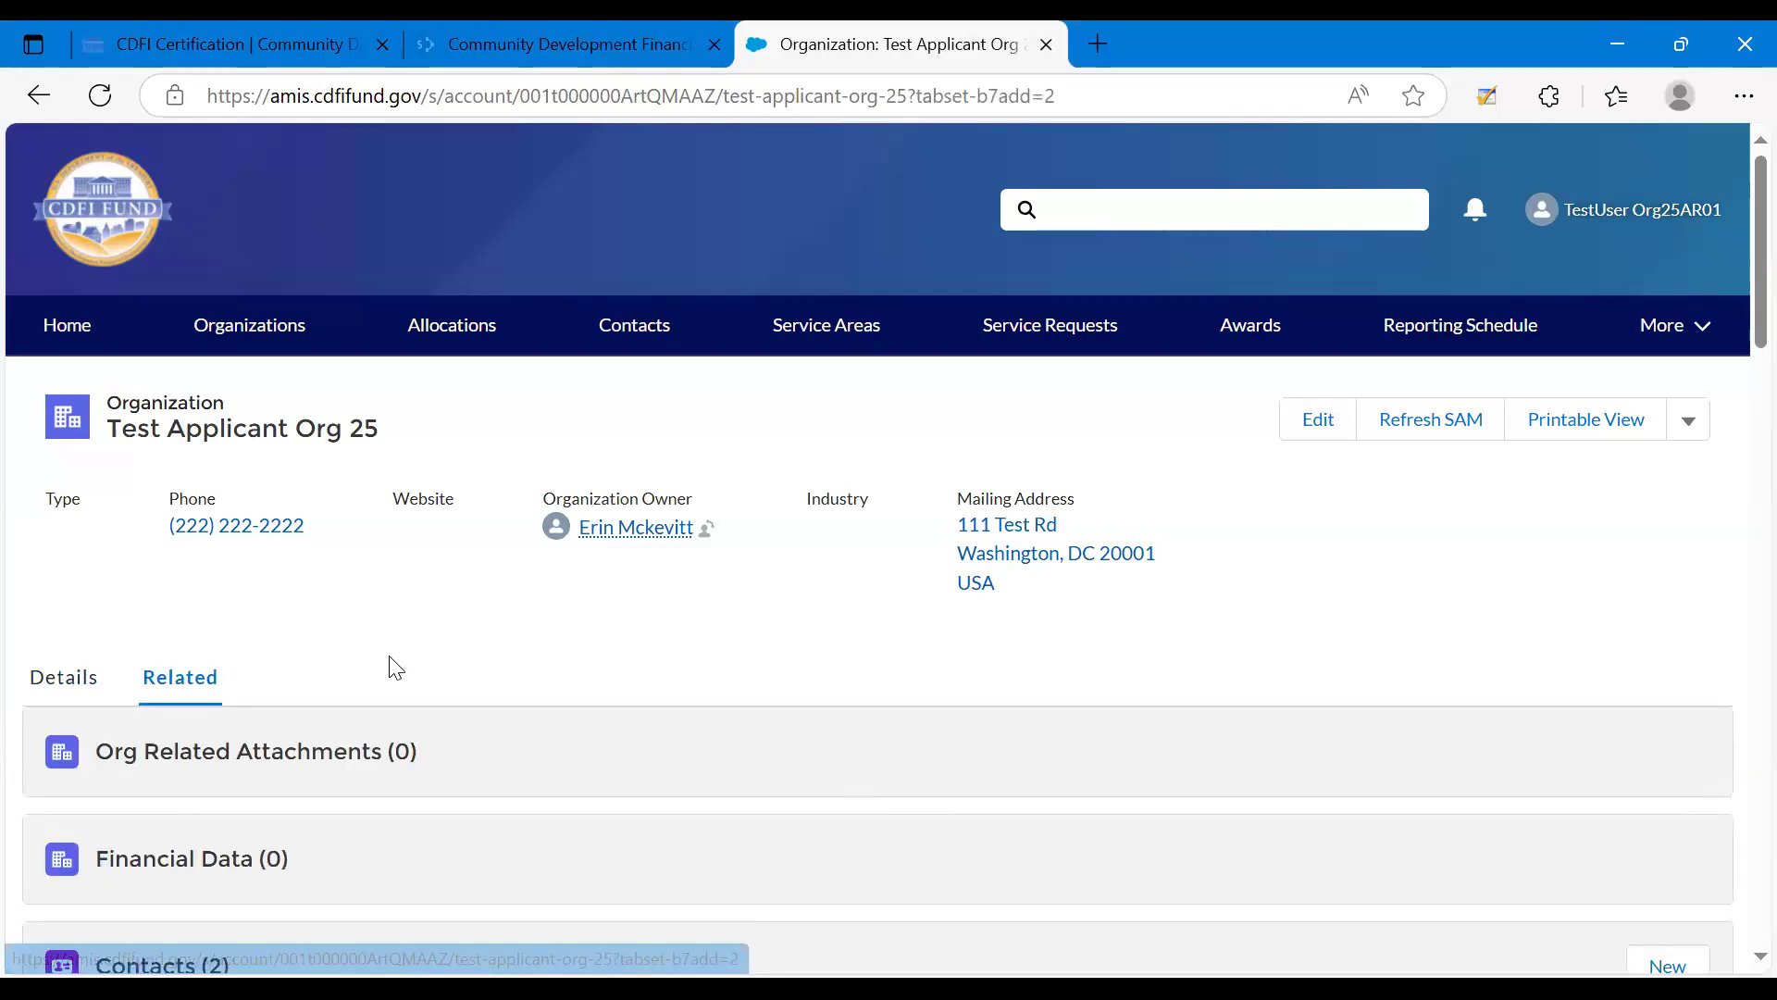
scroll(396, 667, "down", 5)
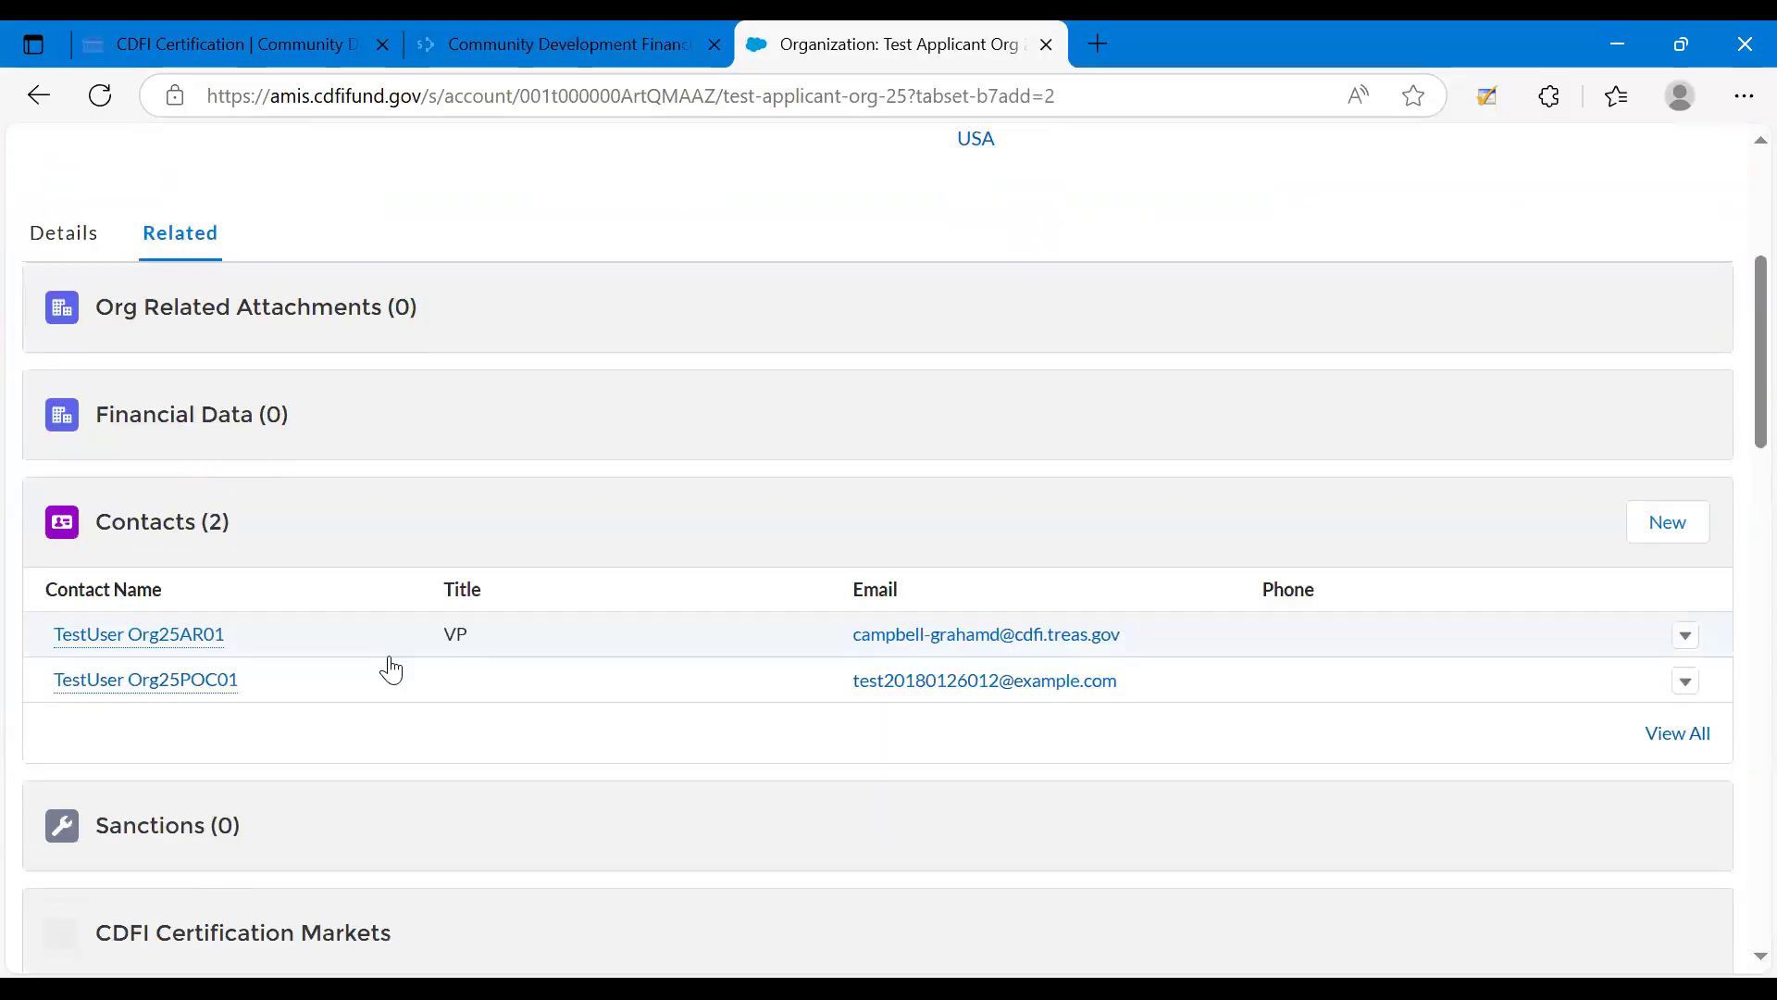
scroll(391, 668, "down", 2)
scroll(391, 669, "down", 1)
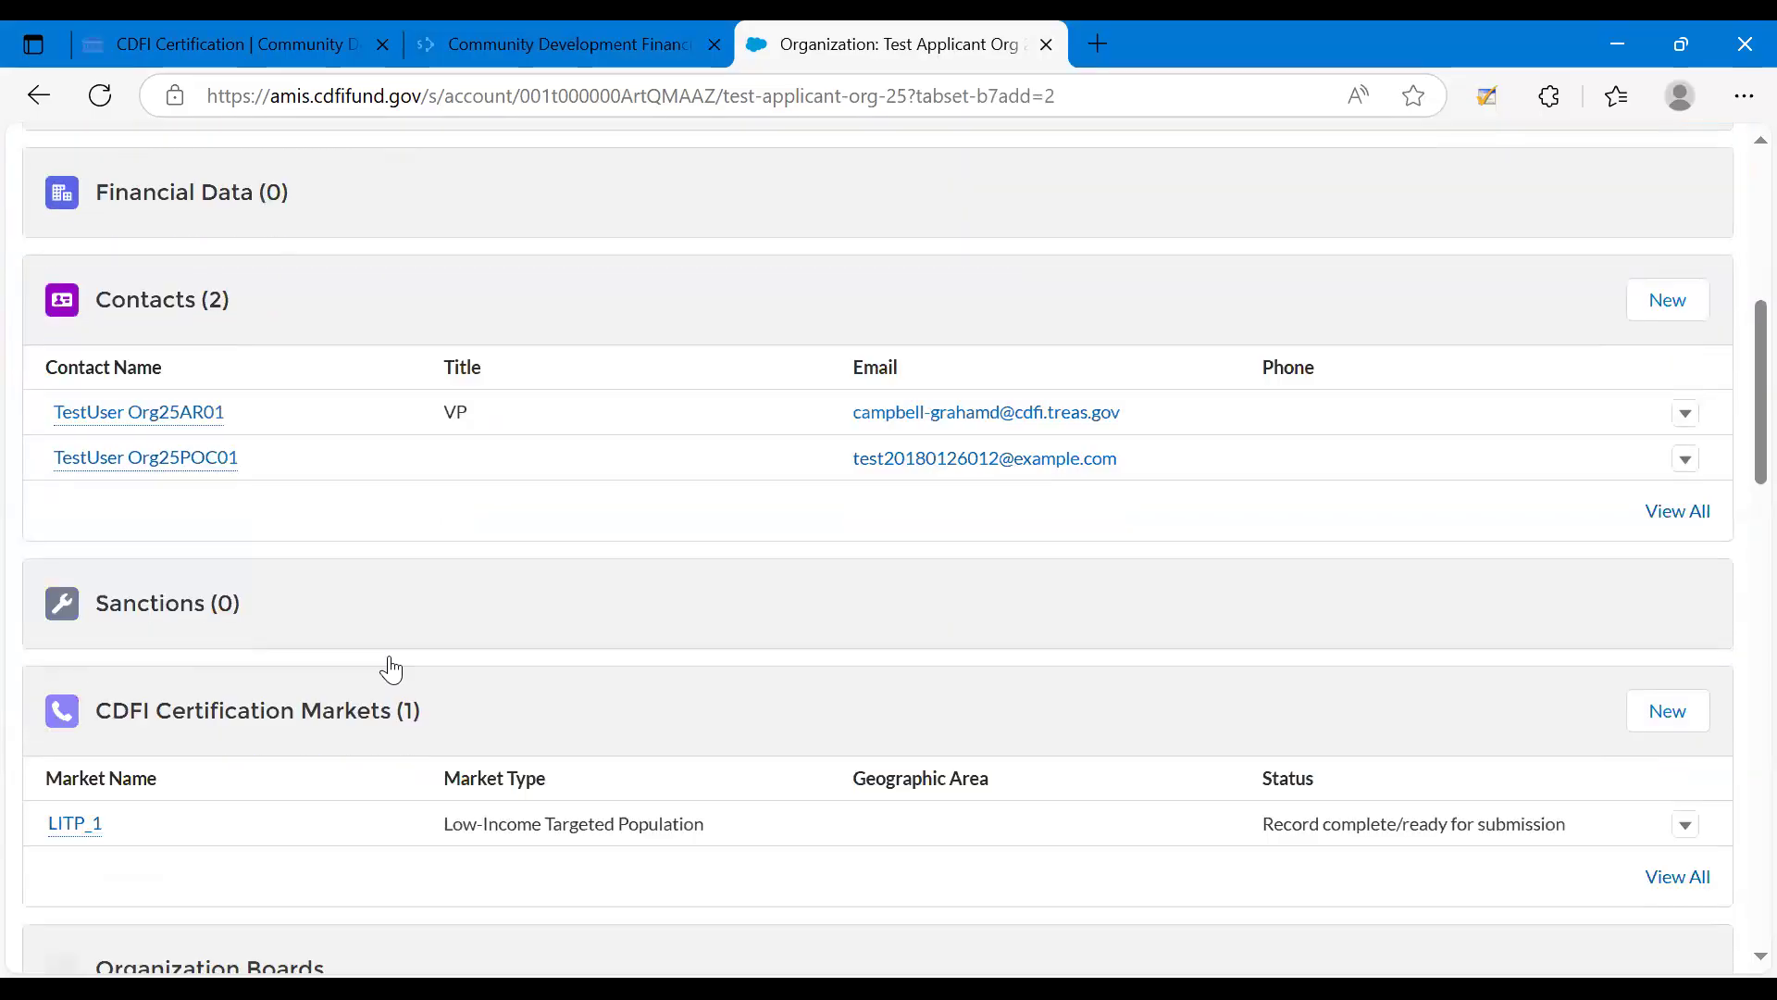
scroll(391, 668, "down", 5)
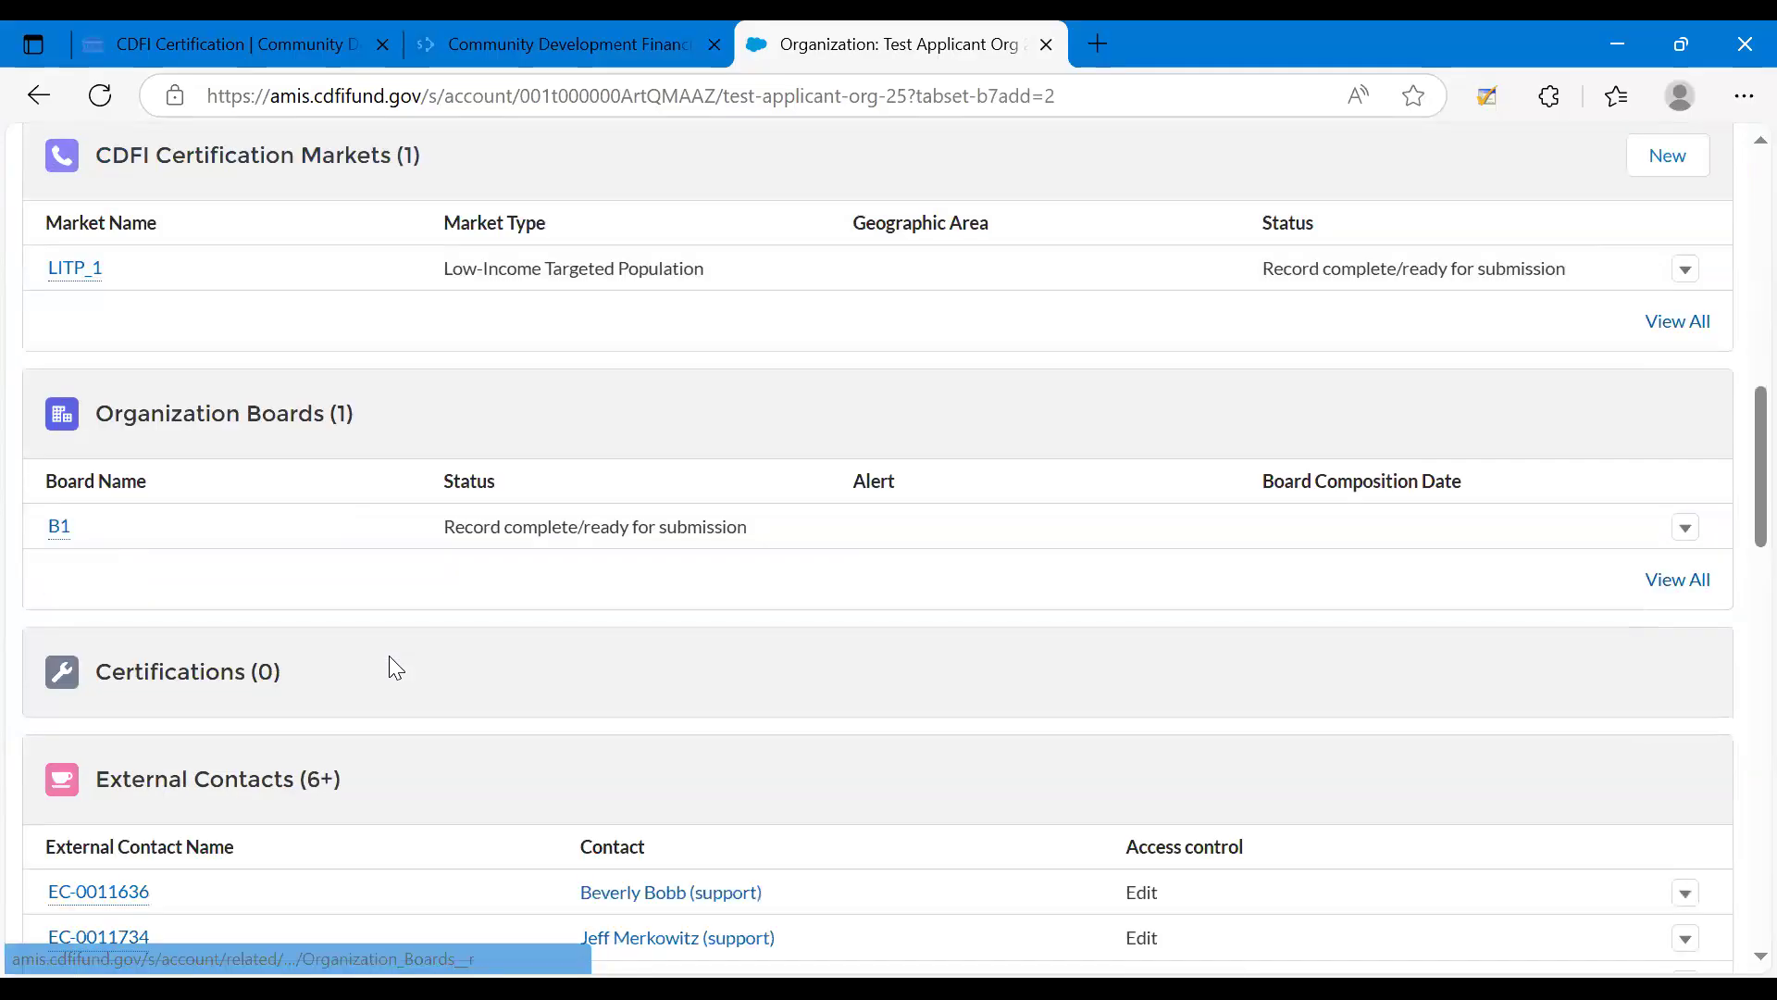
scroll(396, 666, "down", 7)
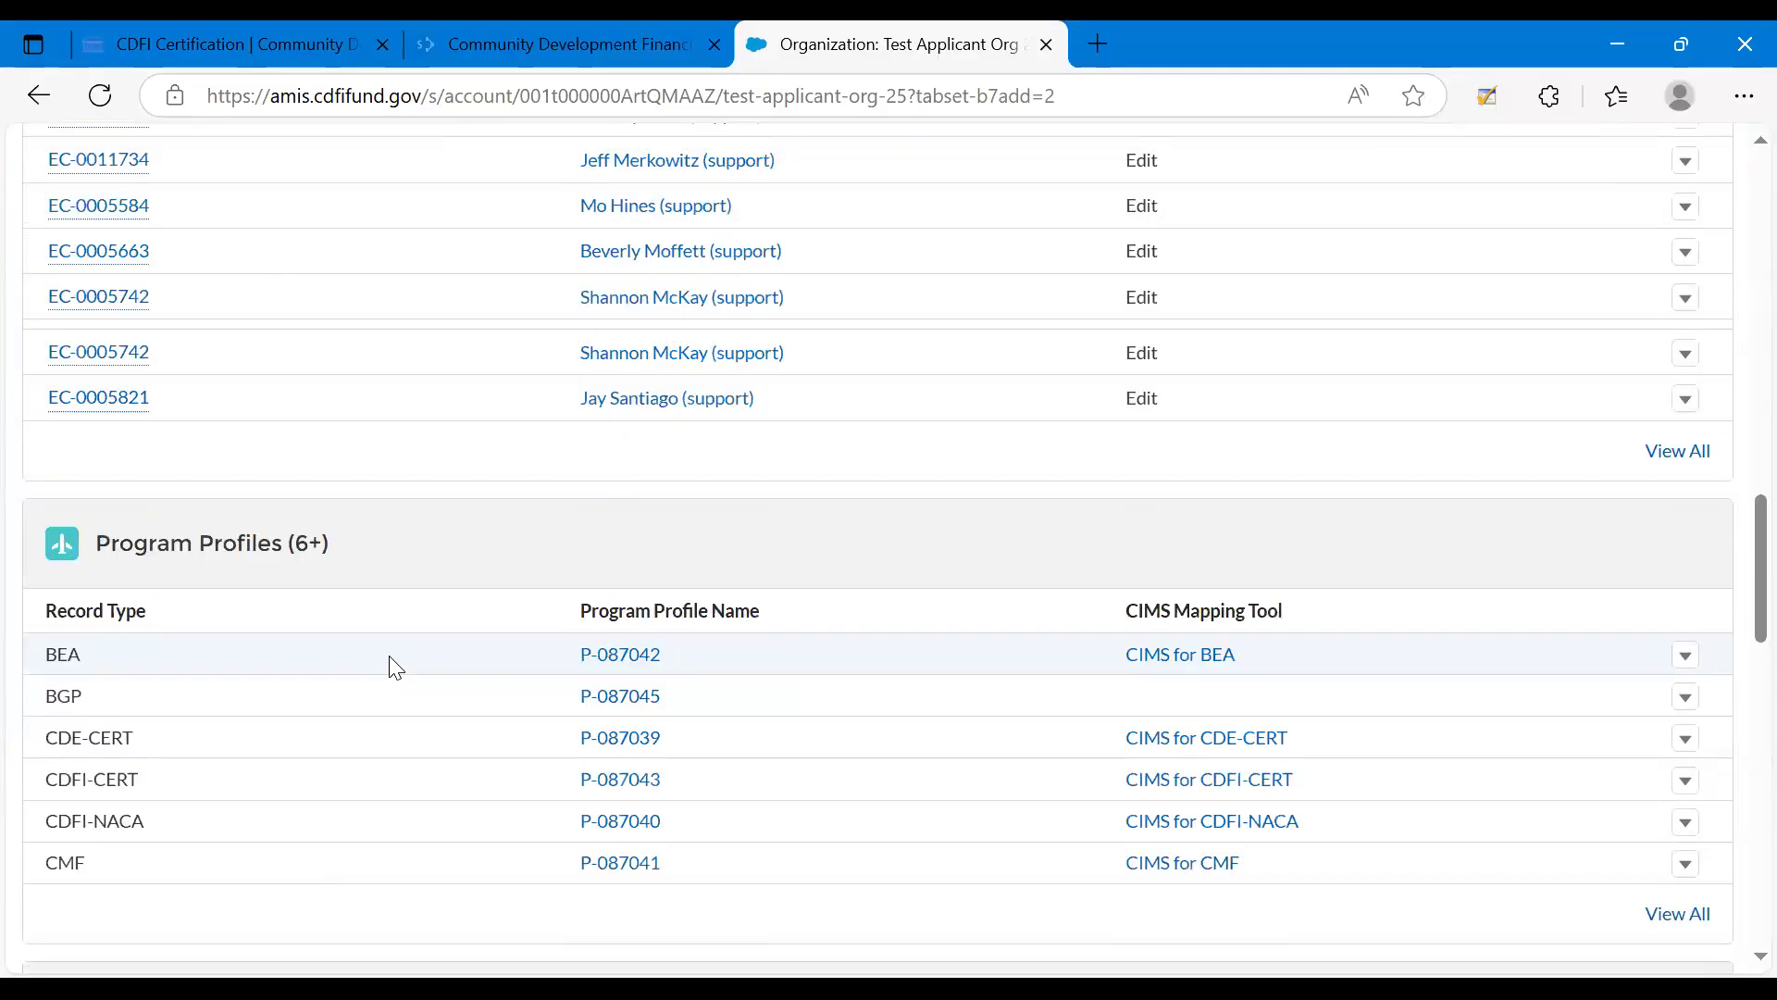
scroll(396, 666, "down", 1)
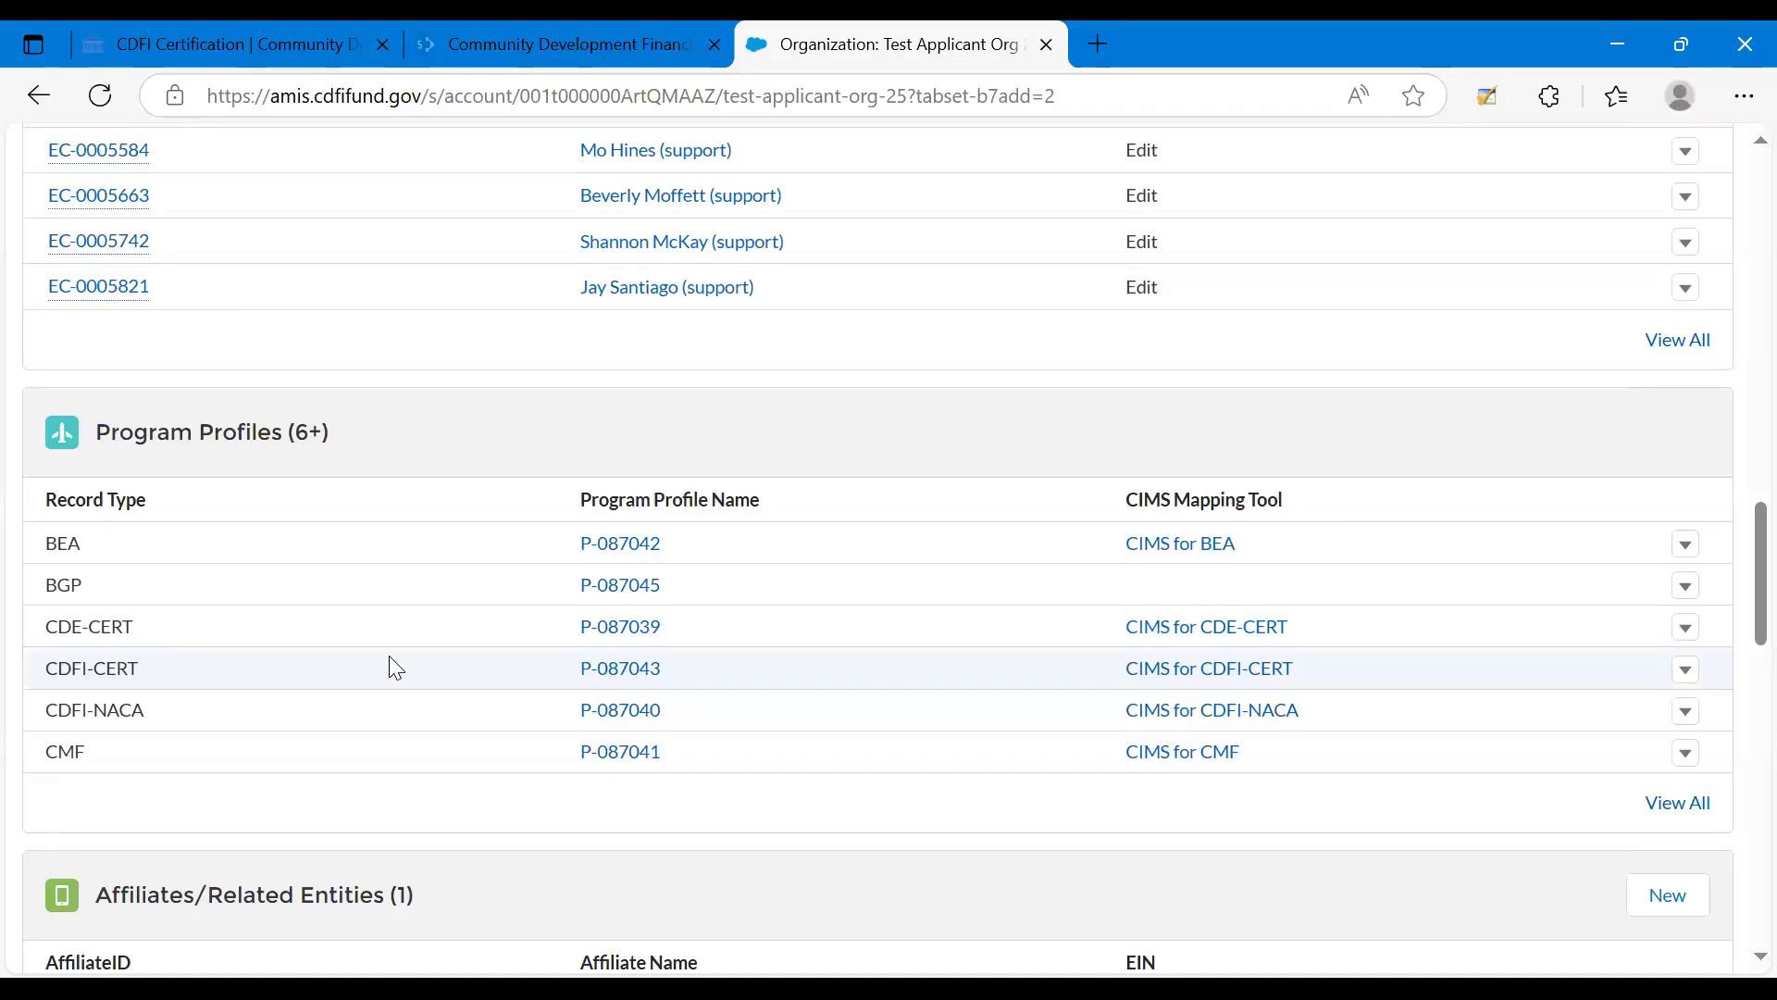
left_click(598, 690)
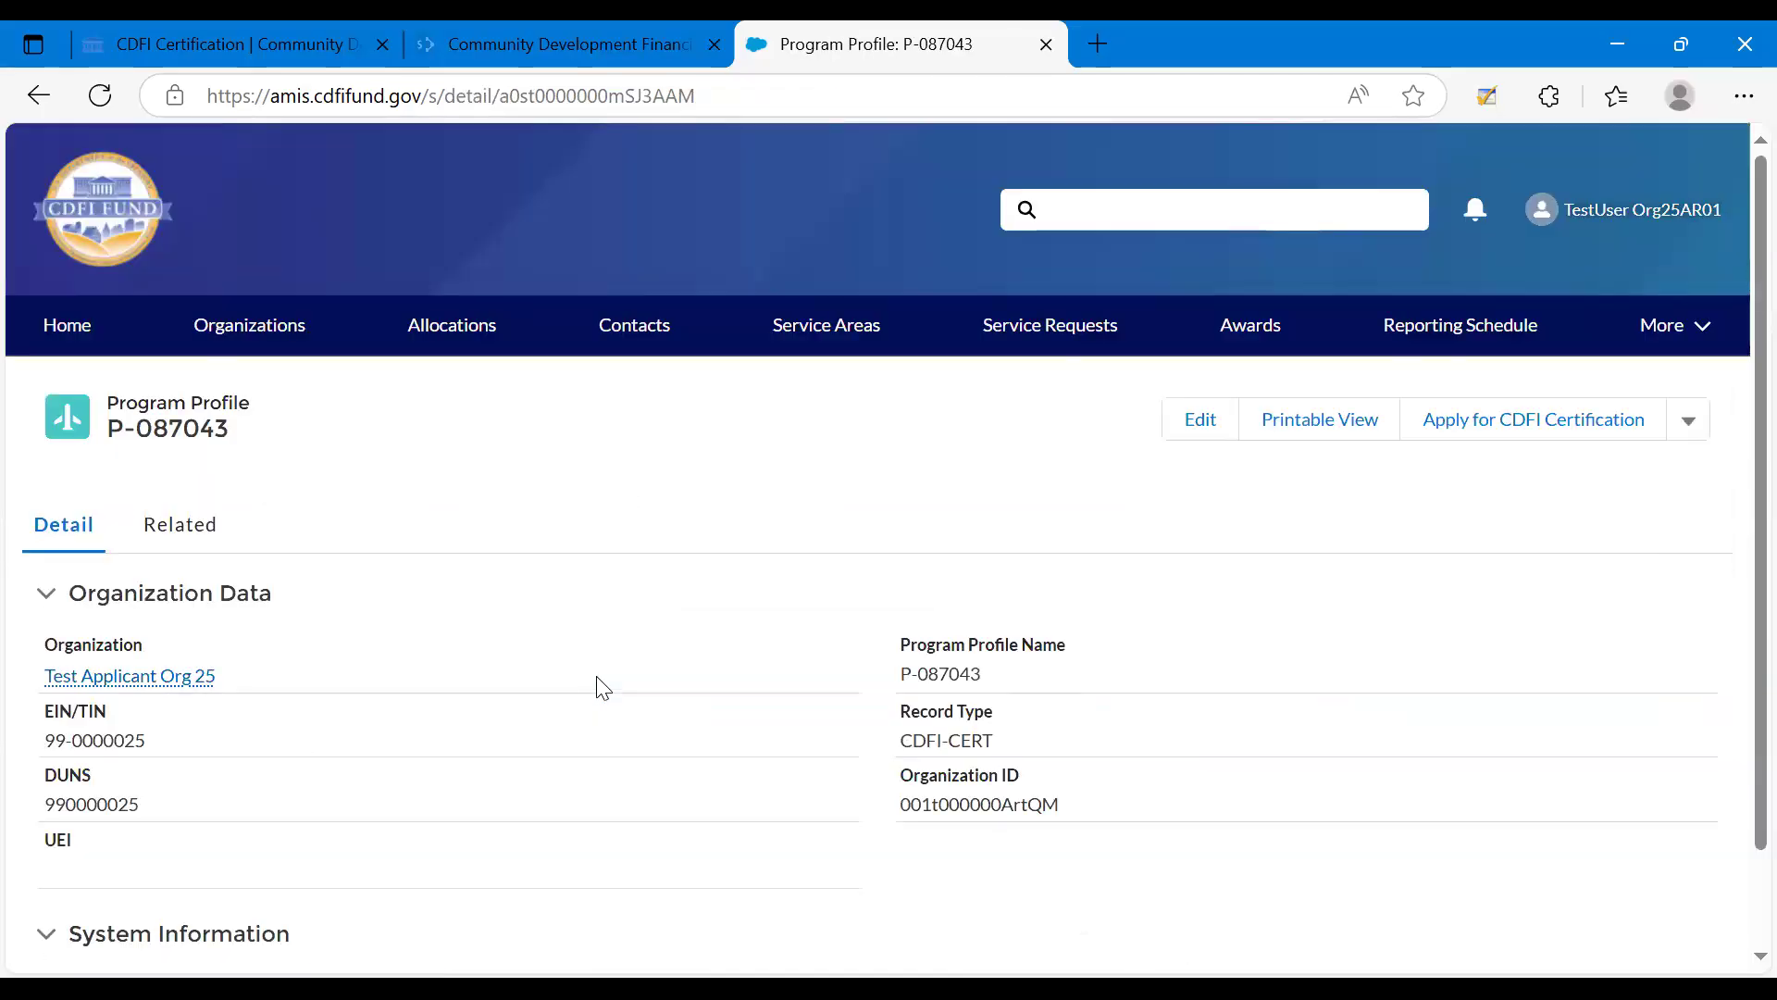
Open the related CDFI-CERT application with status New and look over its instructions and table of contents.
left_click(181, 545)
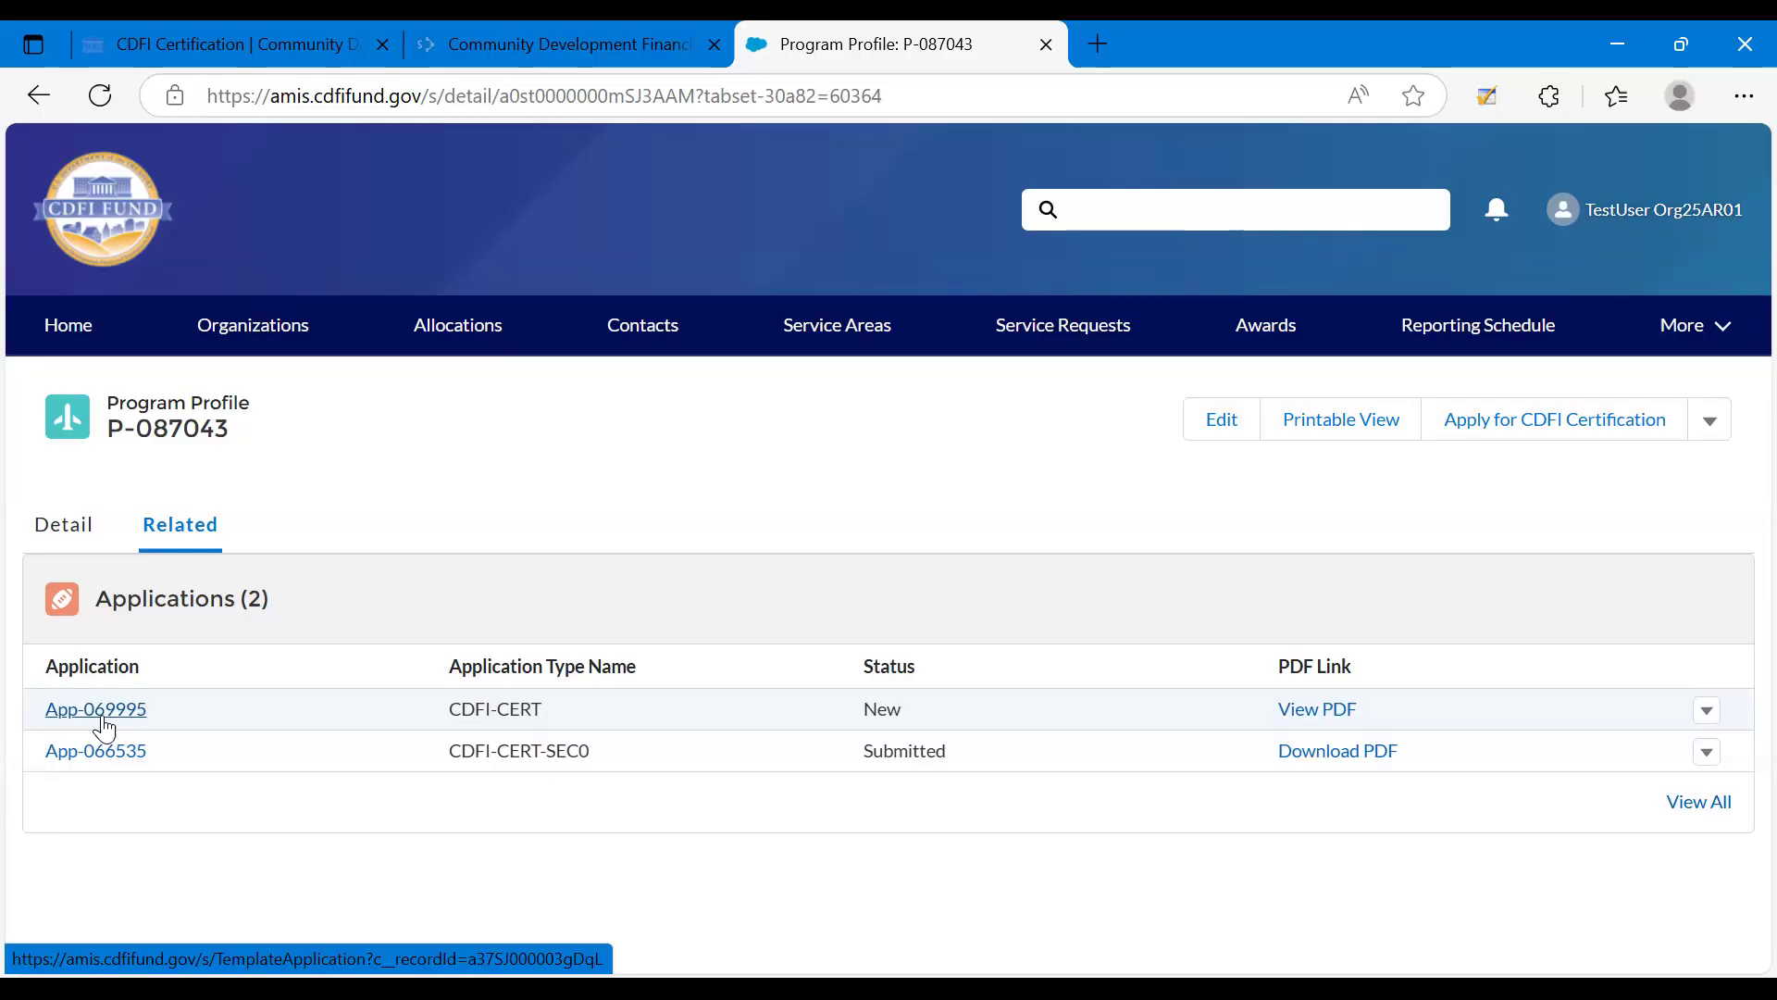
left_click(104, 718)
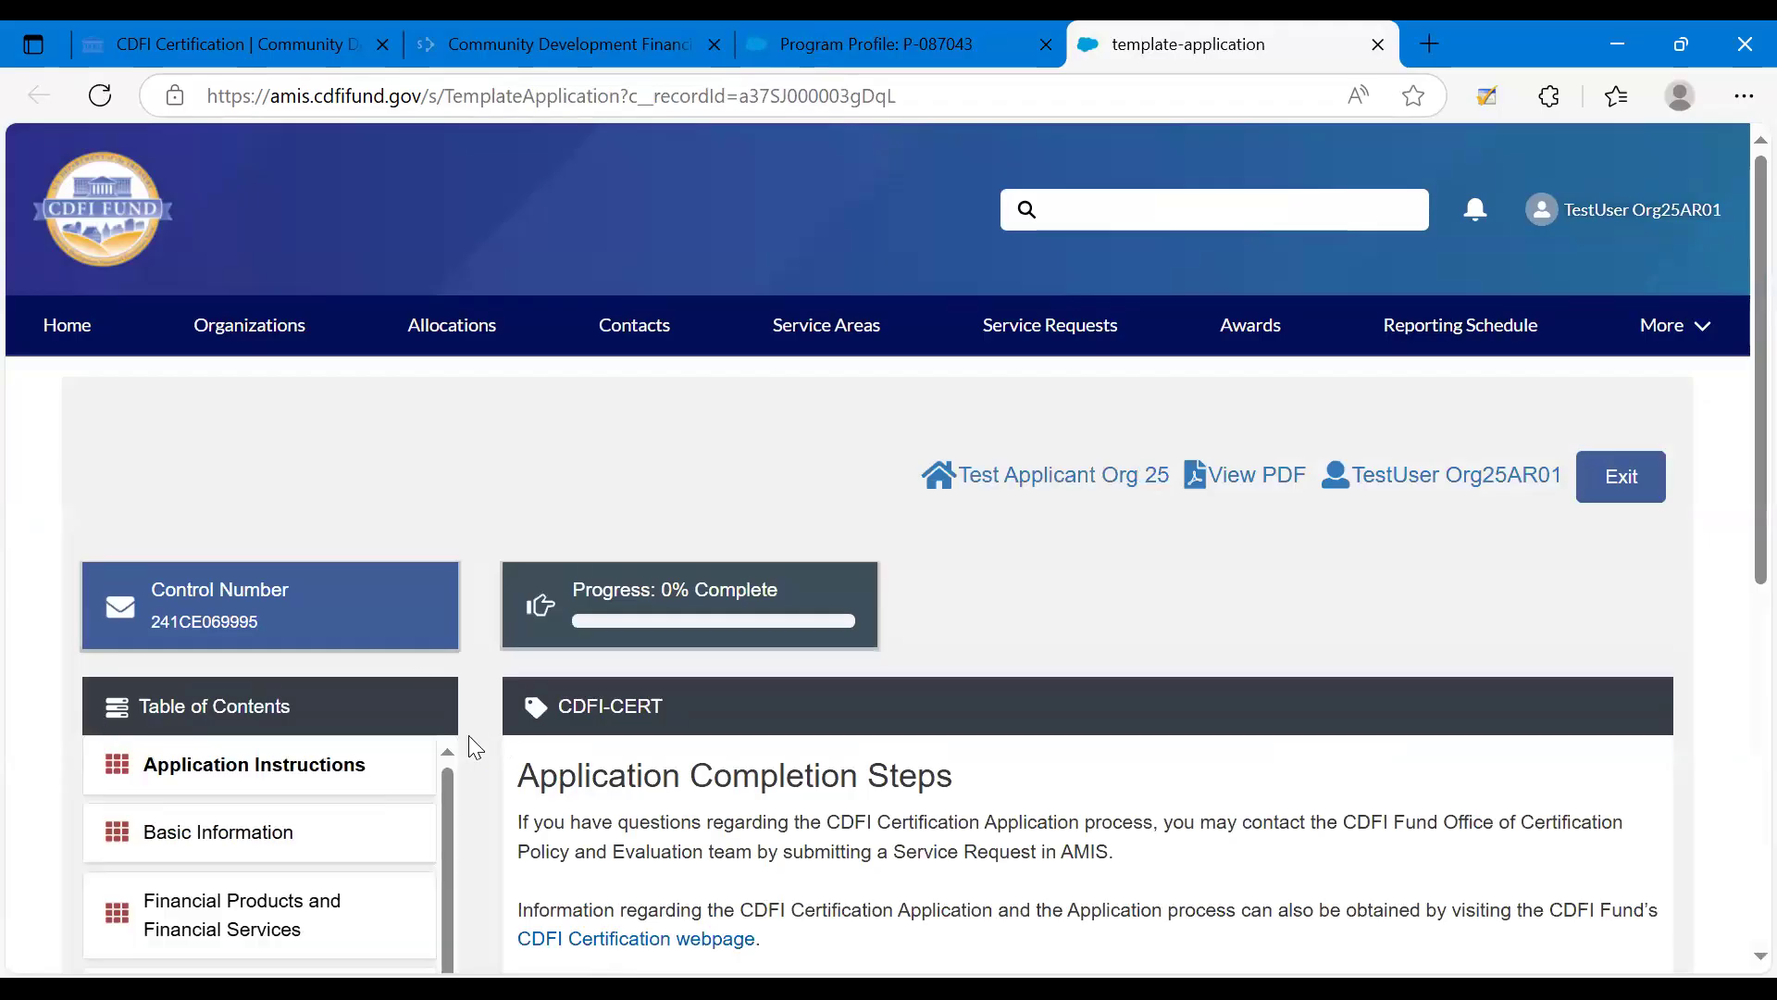
scroll(468, 735, "down", 3)
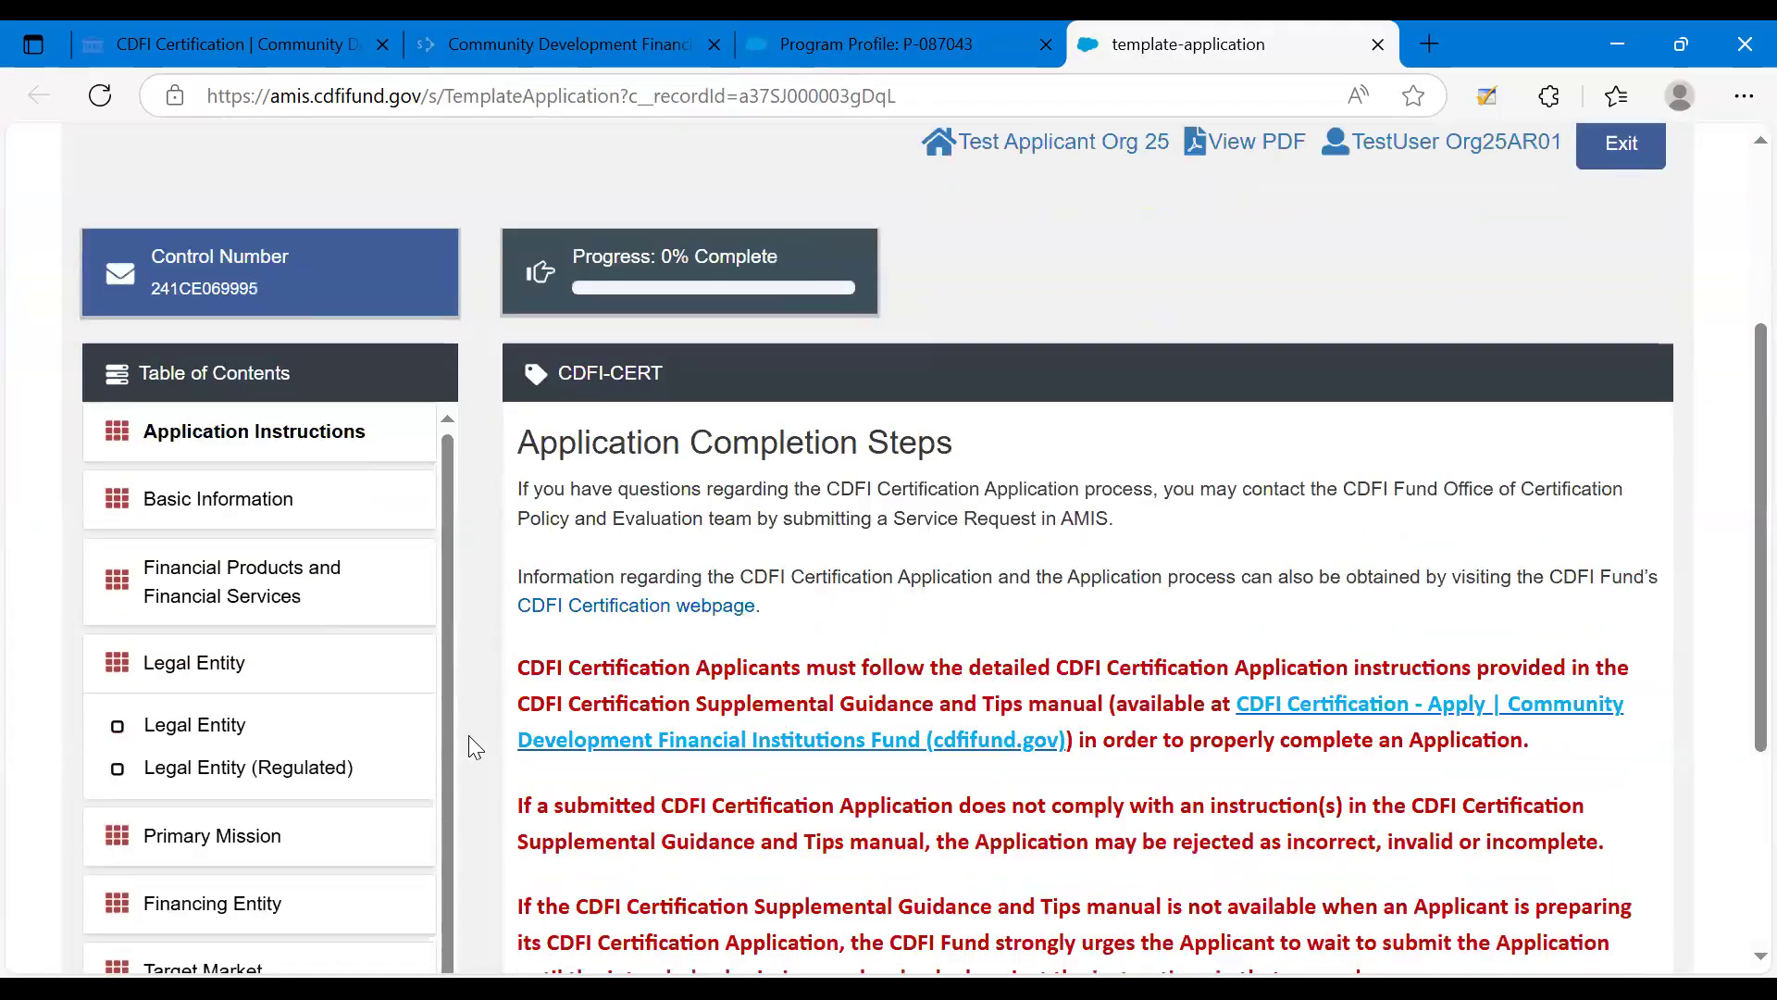
scroll(469, 735, "down", 2)
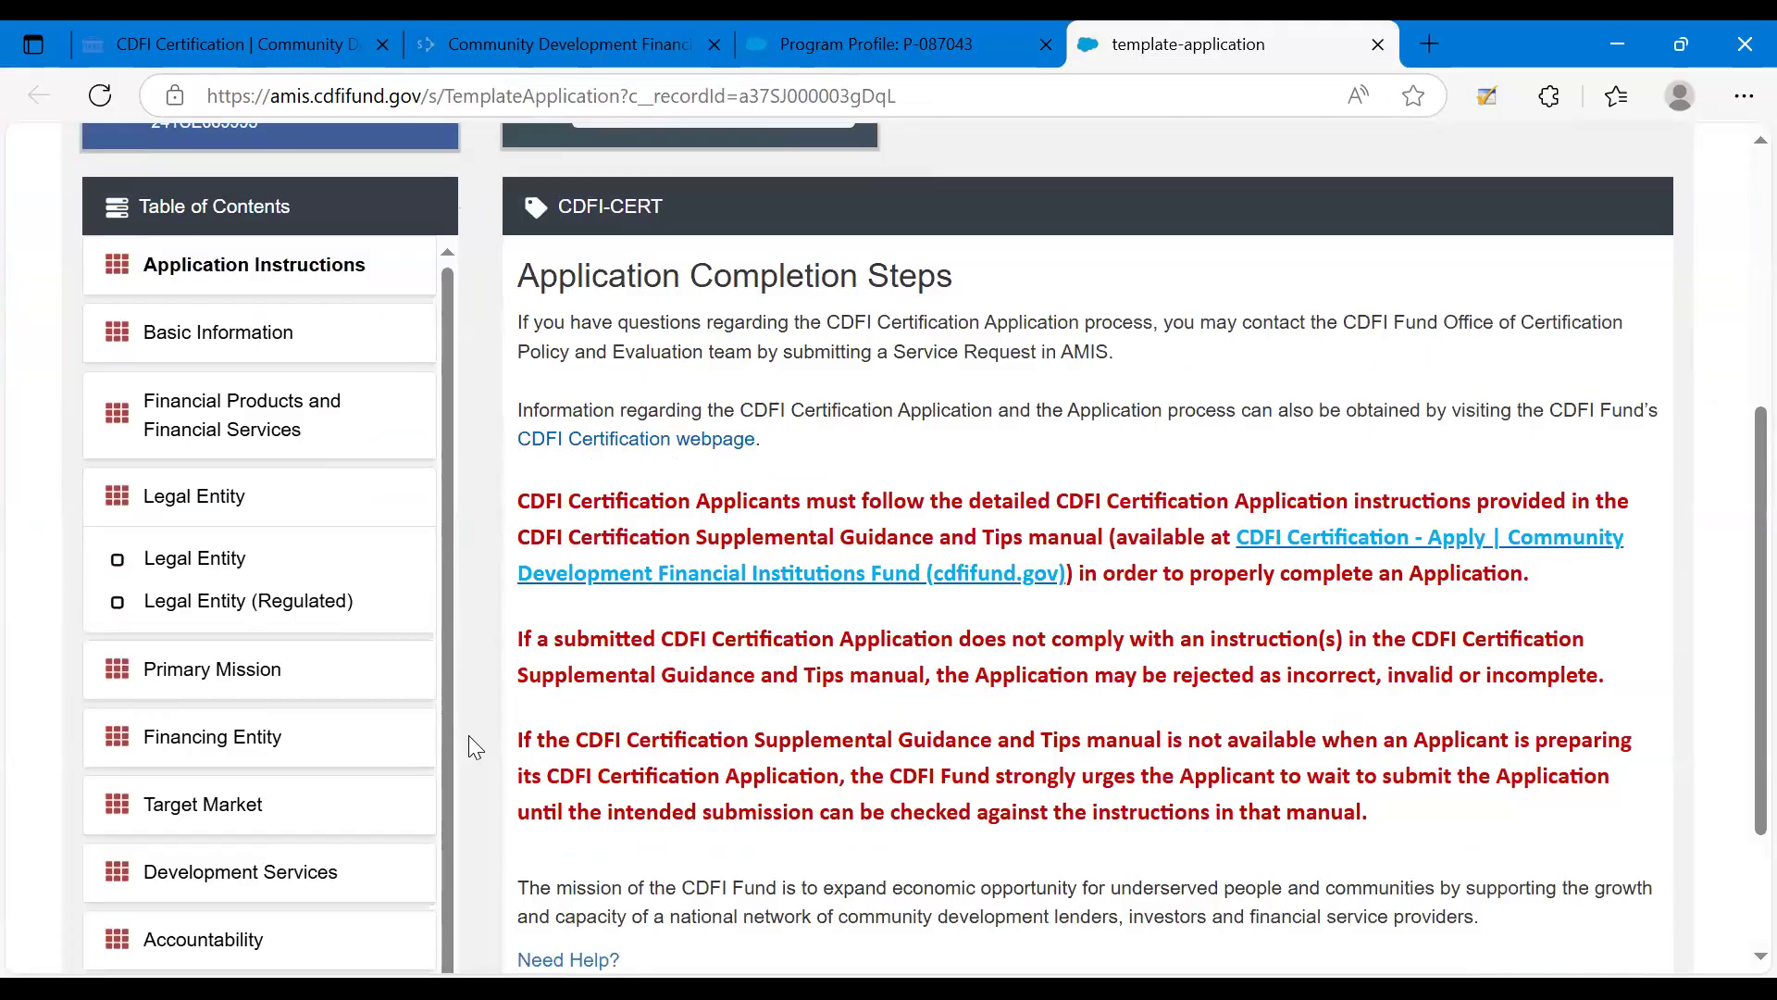
scroll(469, 735, "down", 1)
scroll(468, 734, "up", 1)
scroll(468, 734, "up", 1)
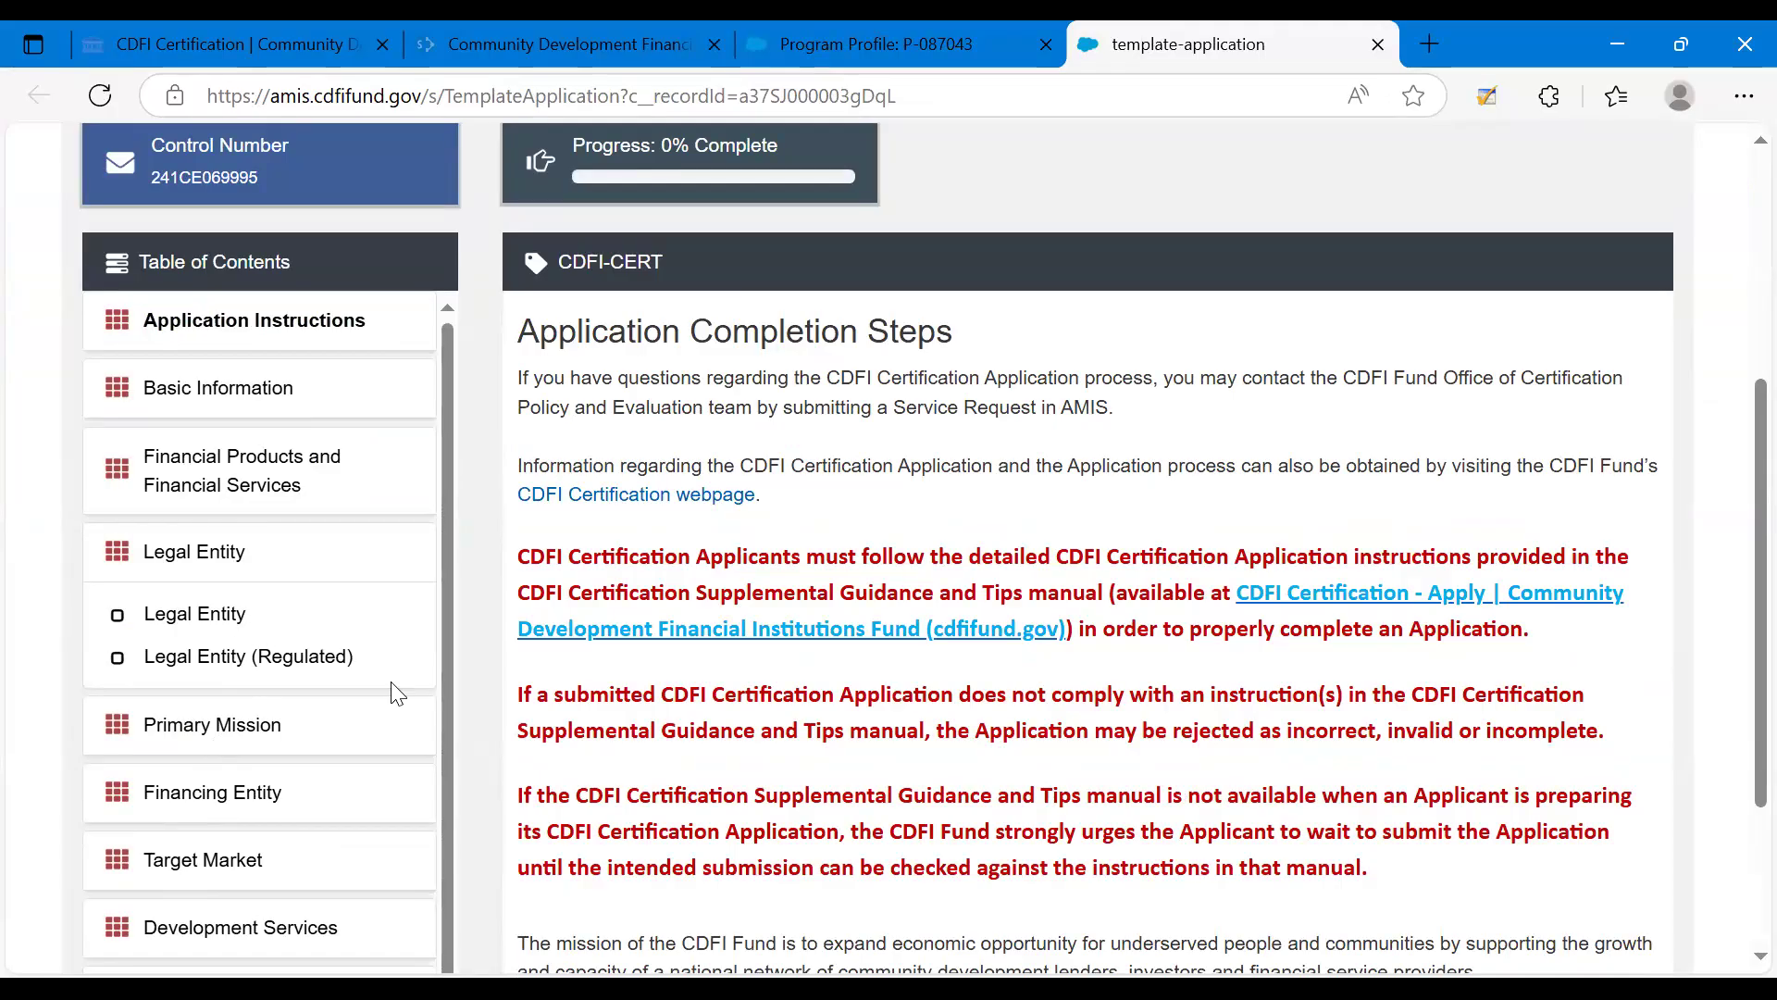
Open the Target Market subsection within the application's Target Market section.
left_click(228, 892)
scroll(442, 740, "down", 3)
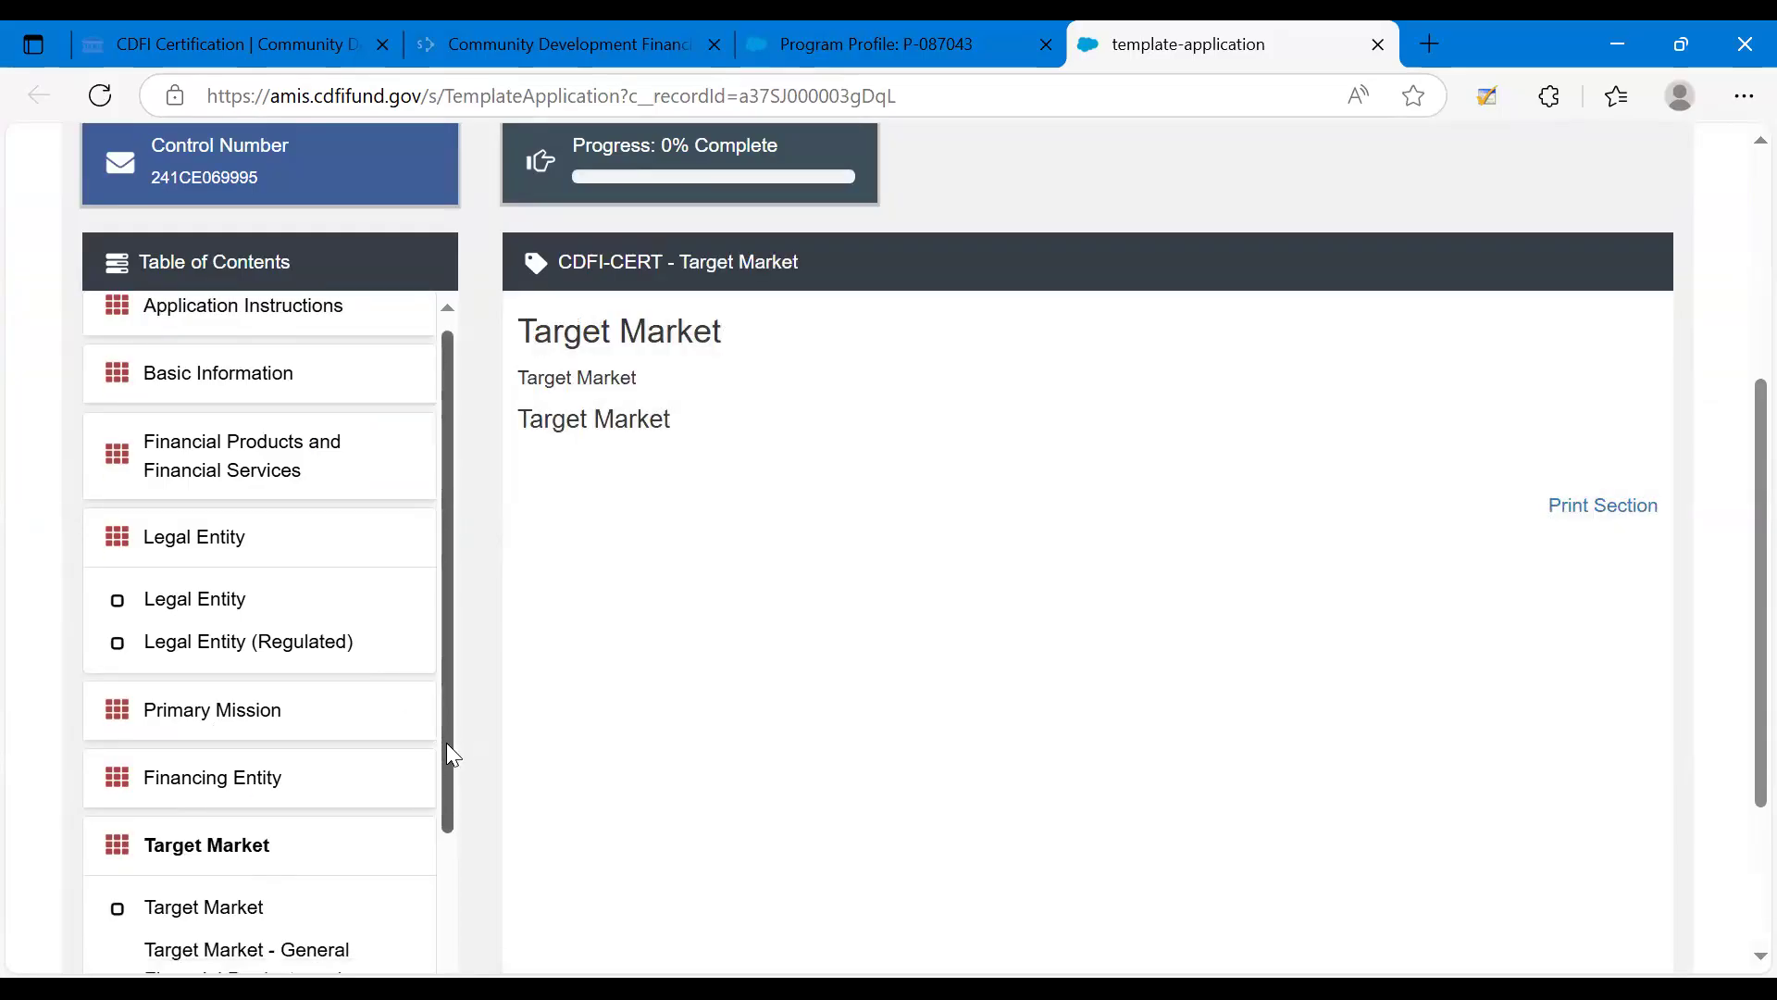
scroll(377, 892, "down", 2)
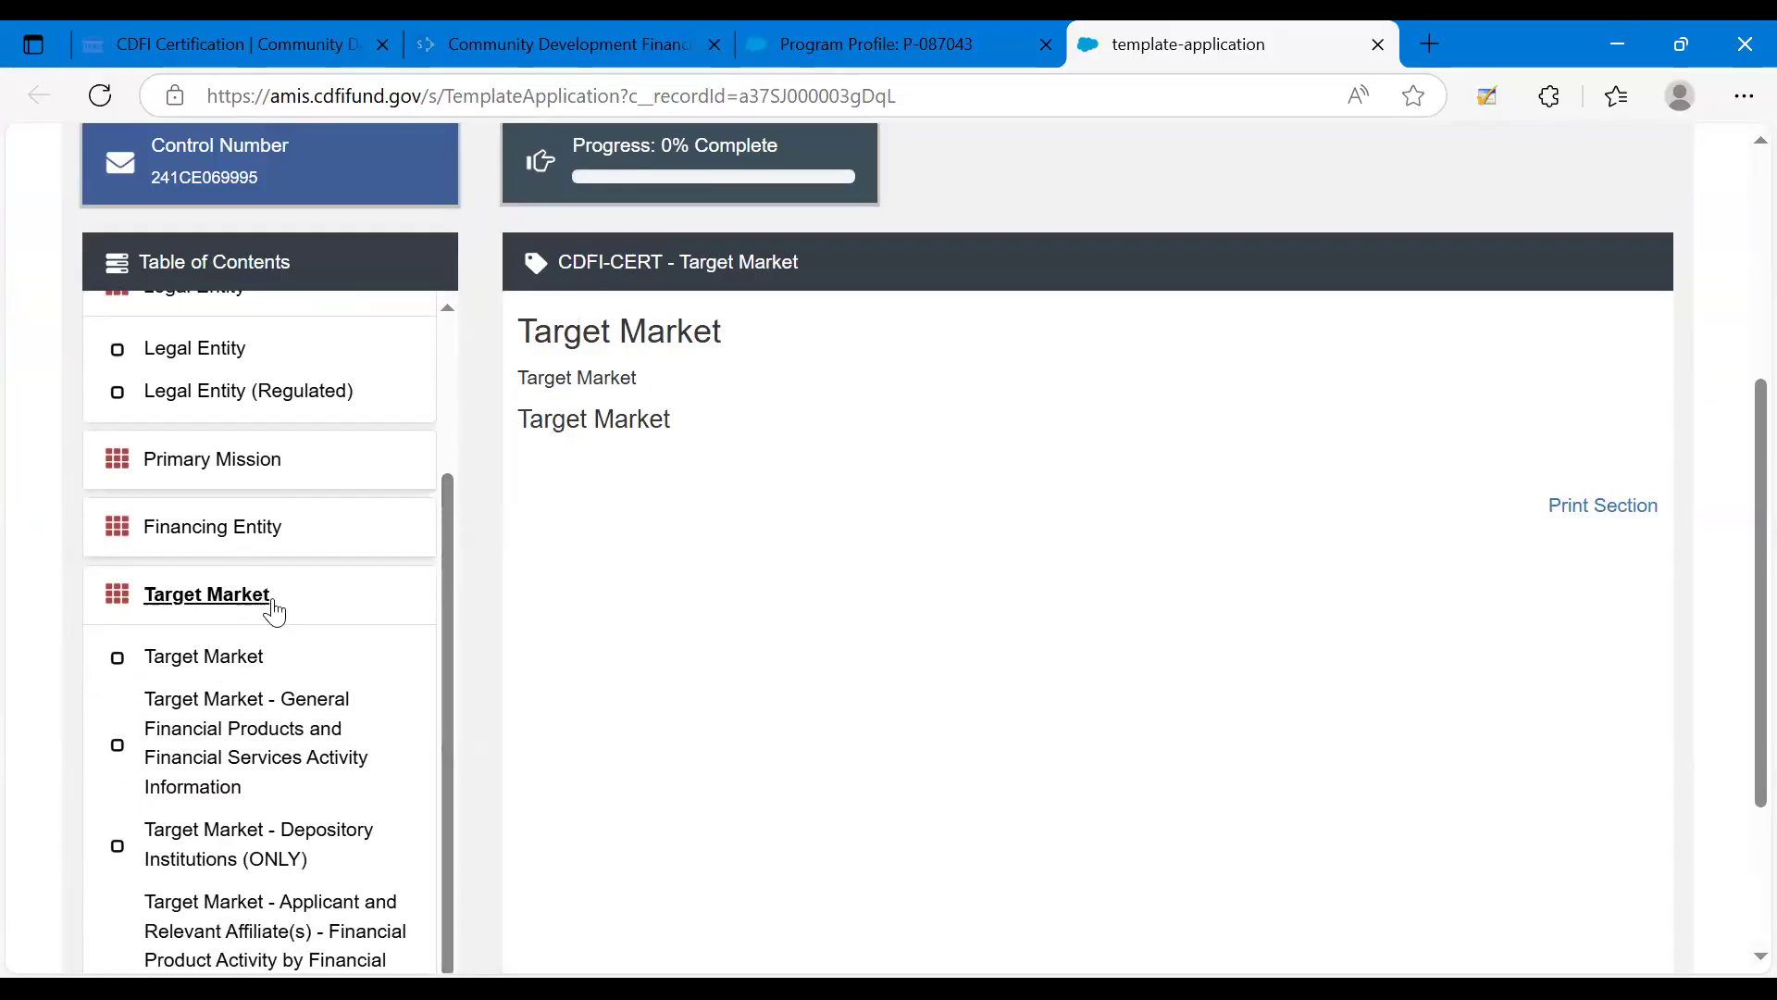
left_click(186, 662)
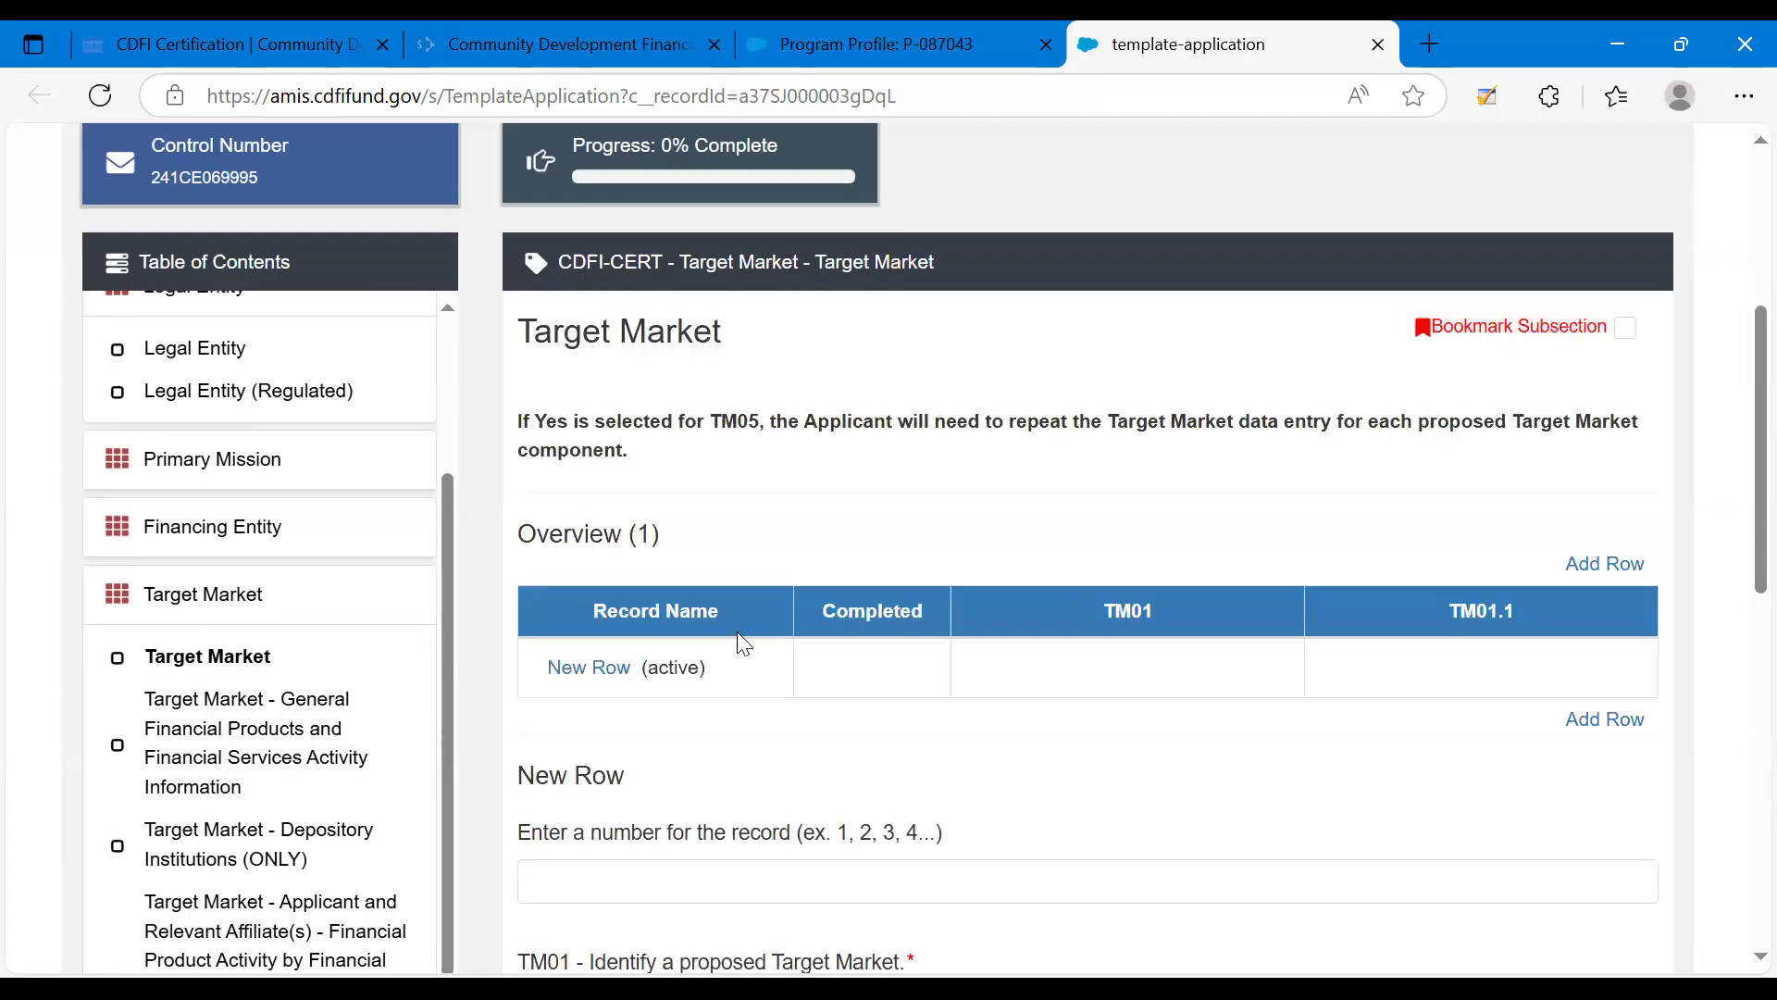
In the new Target Market row, set TM01 to Low-Income Targeted Population and select LITP_1 as the TM01.1 certification market record.
scroll(678, 757, "down", 4)
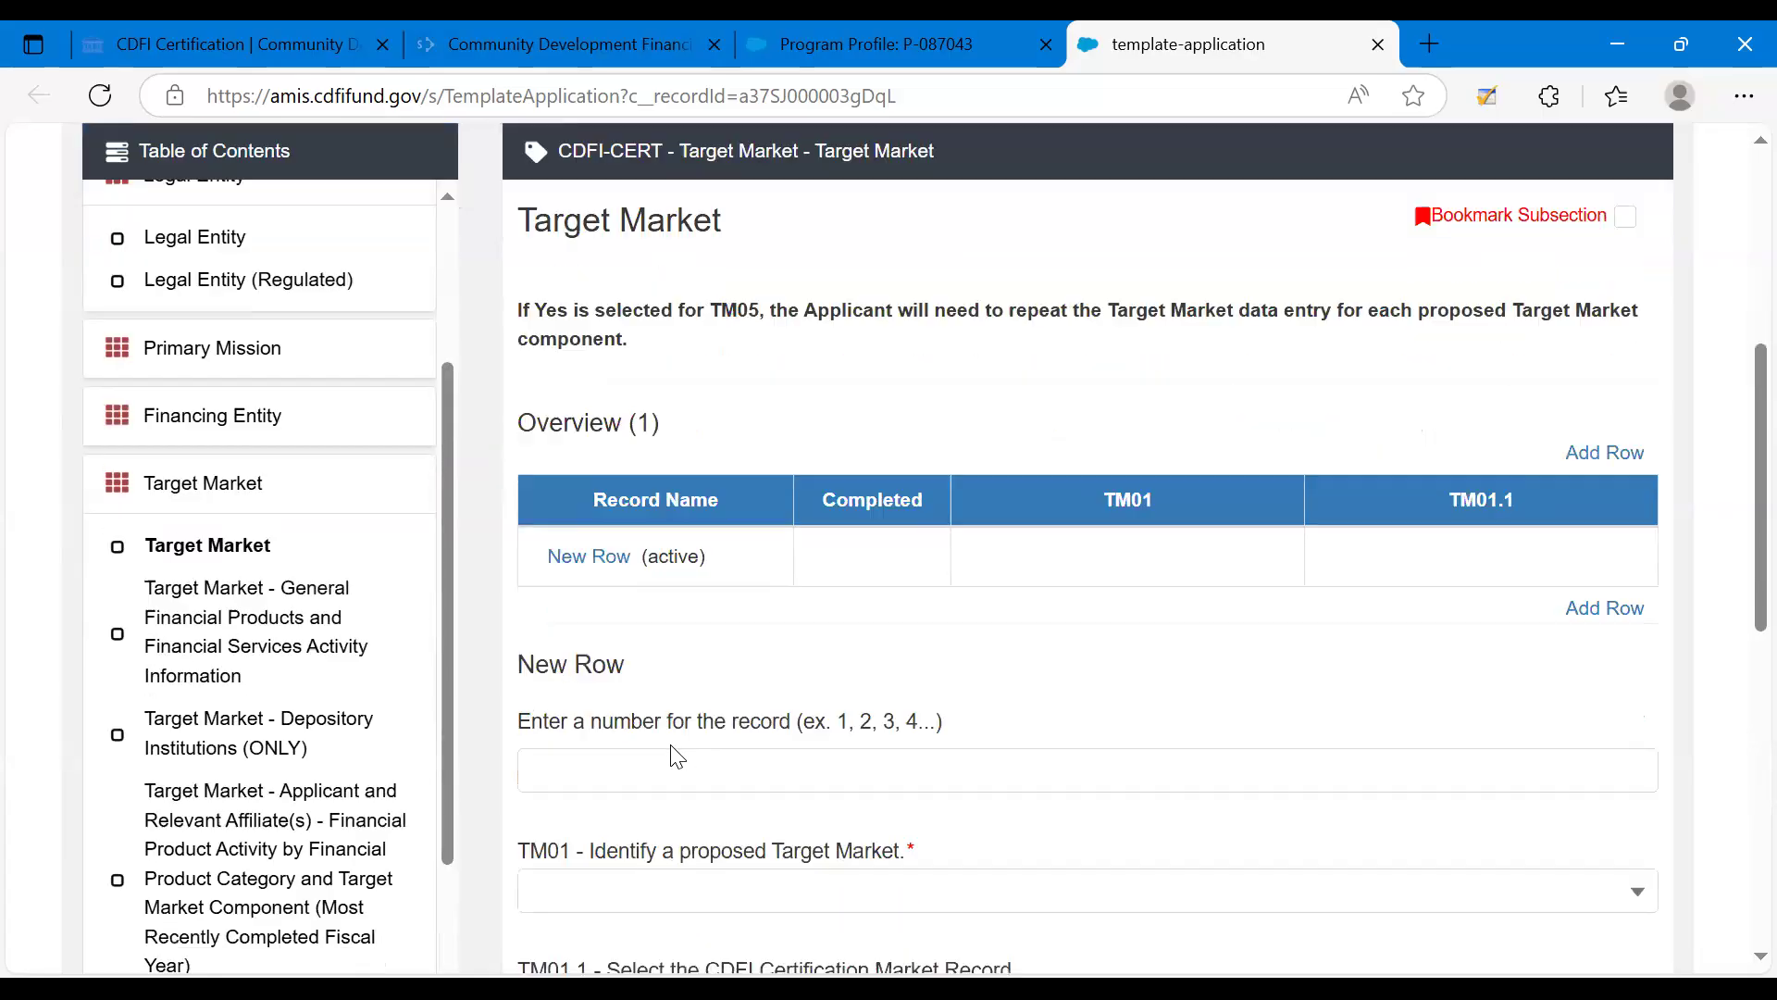
scroll(673, 746, "down", 2)
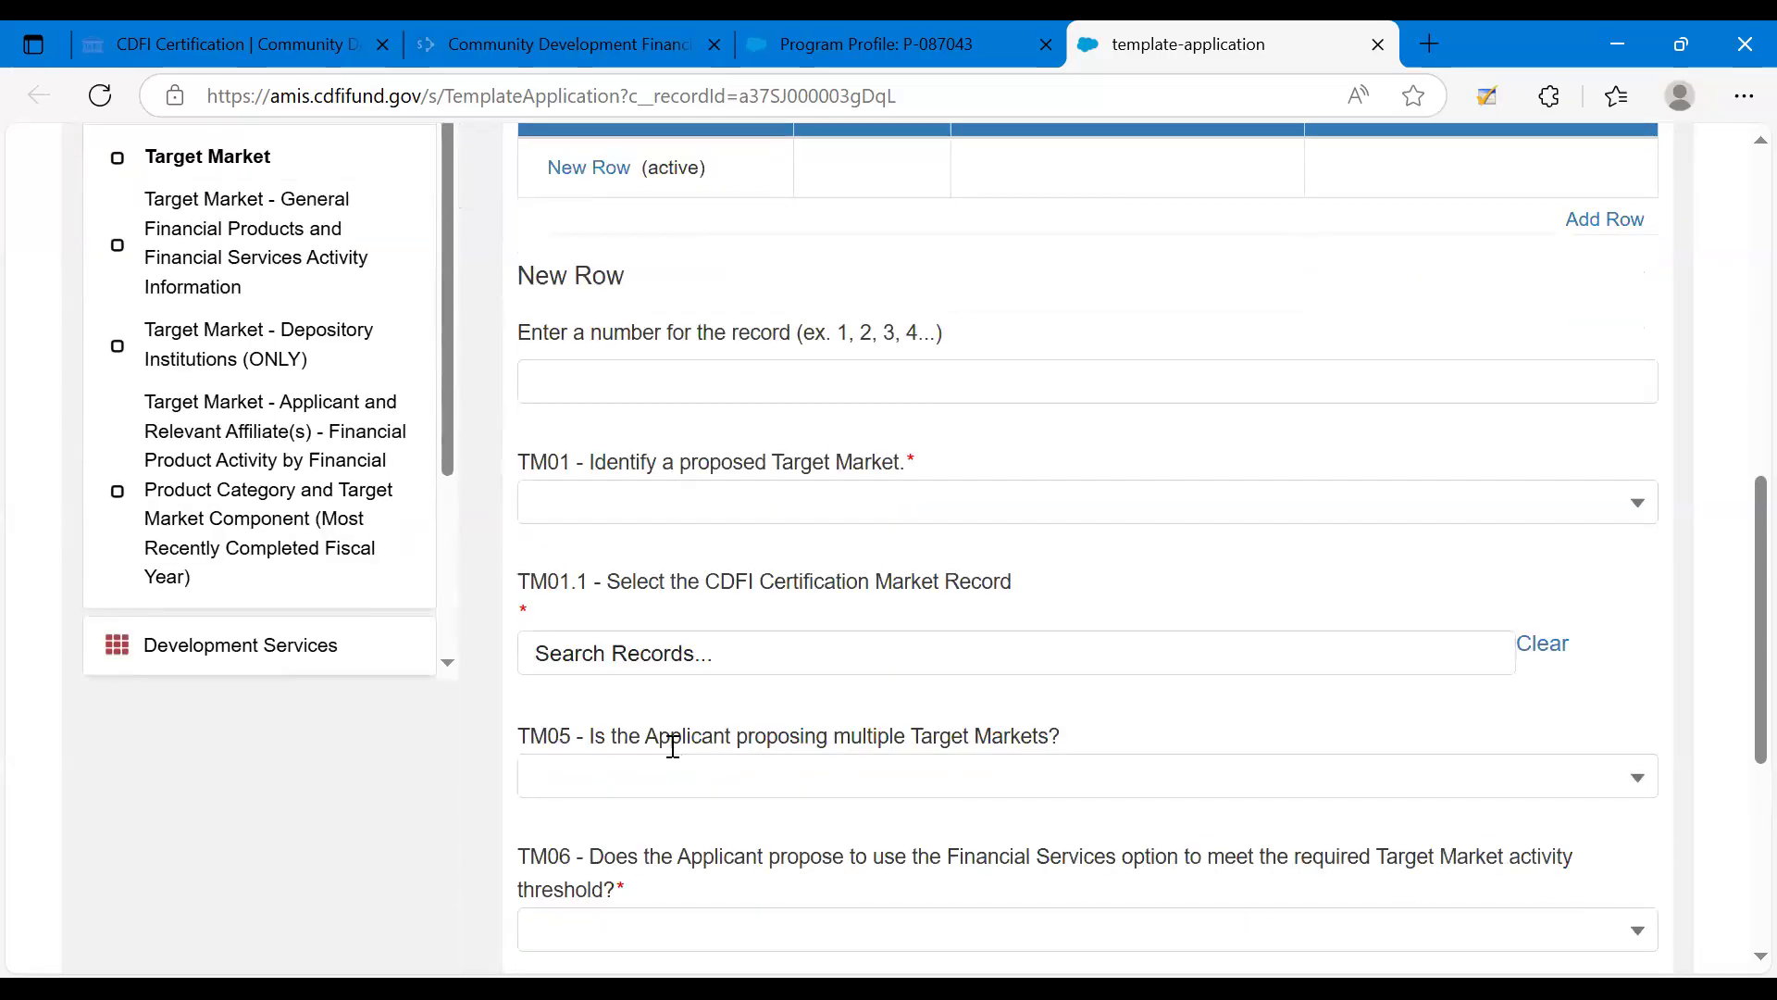
left_click(650, 398)
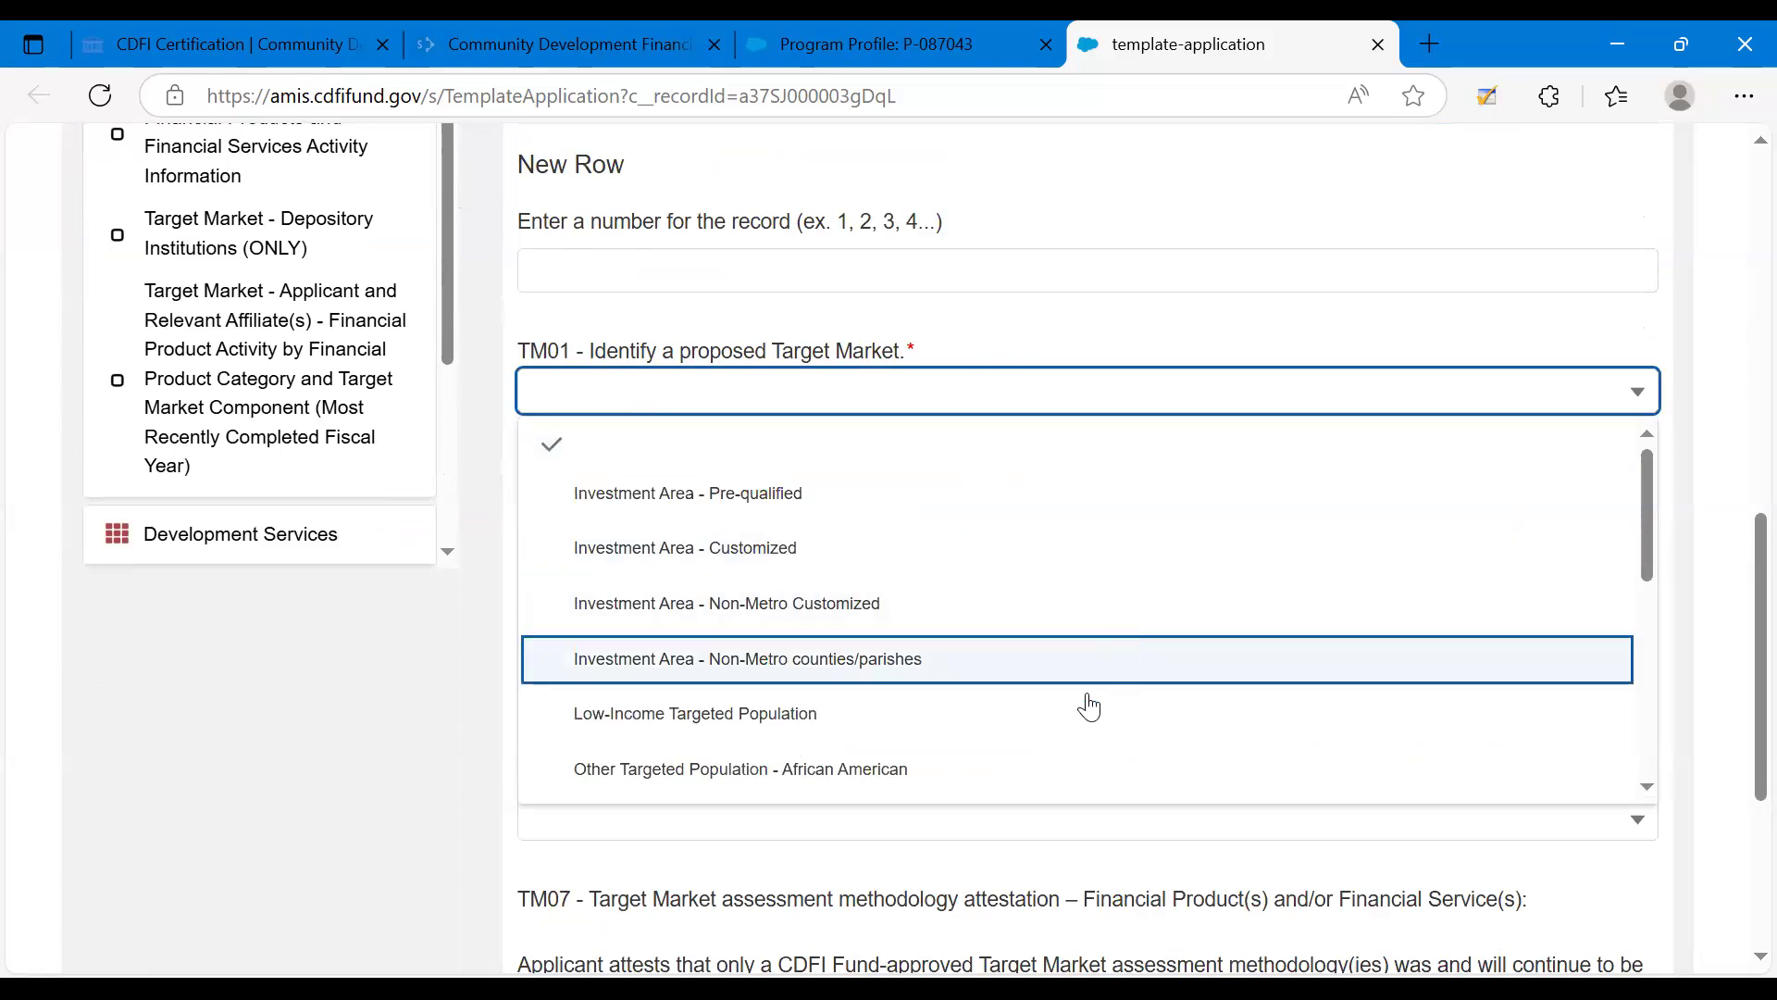
left_click(776, 733)
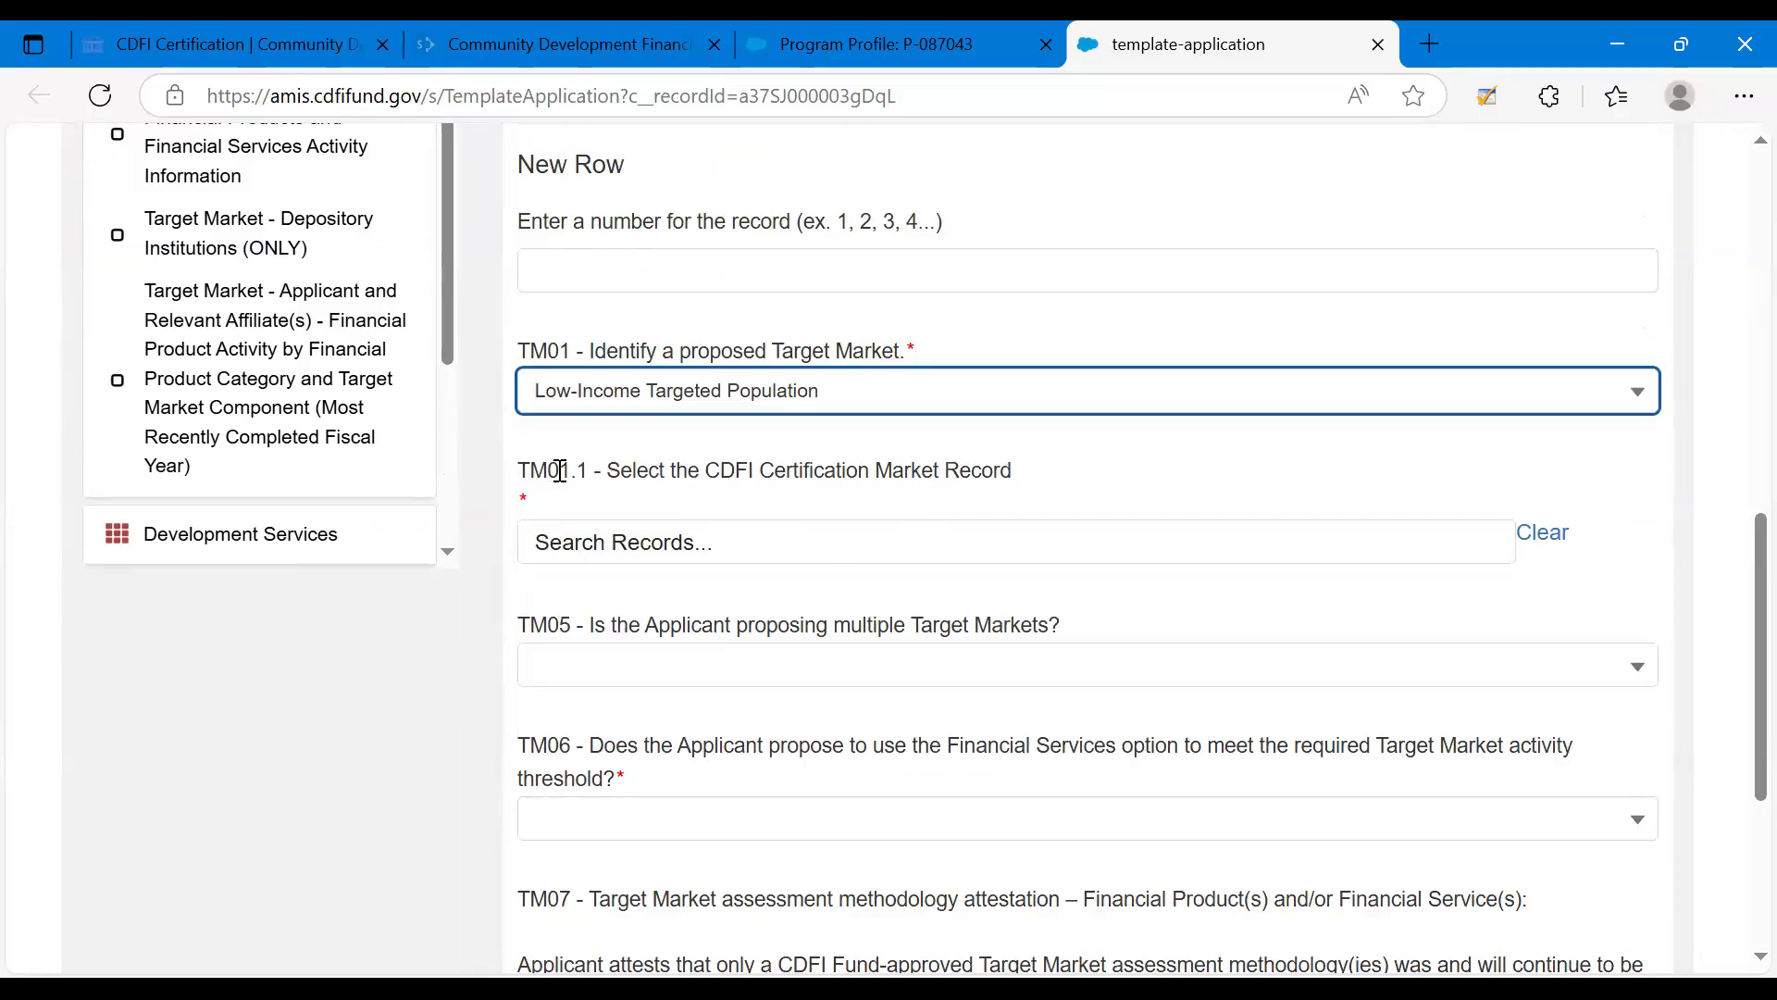
left_click(634, 551)
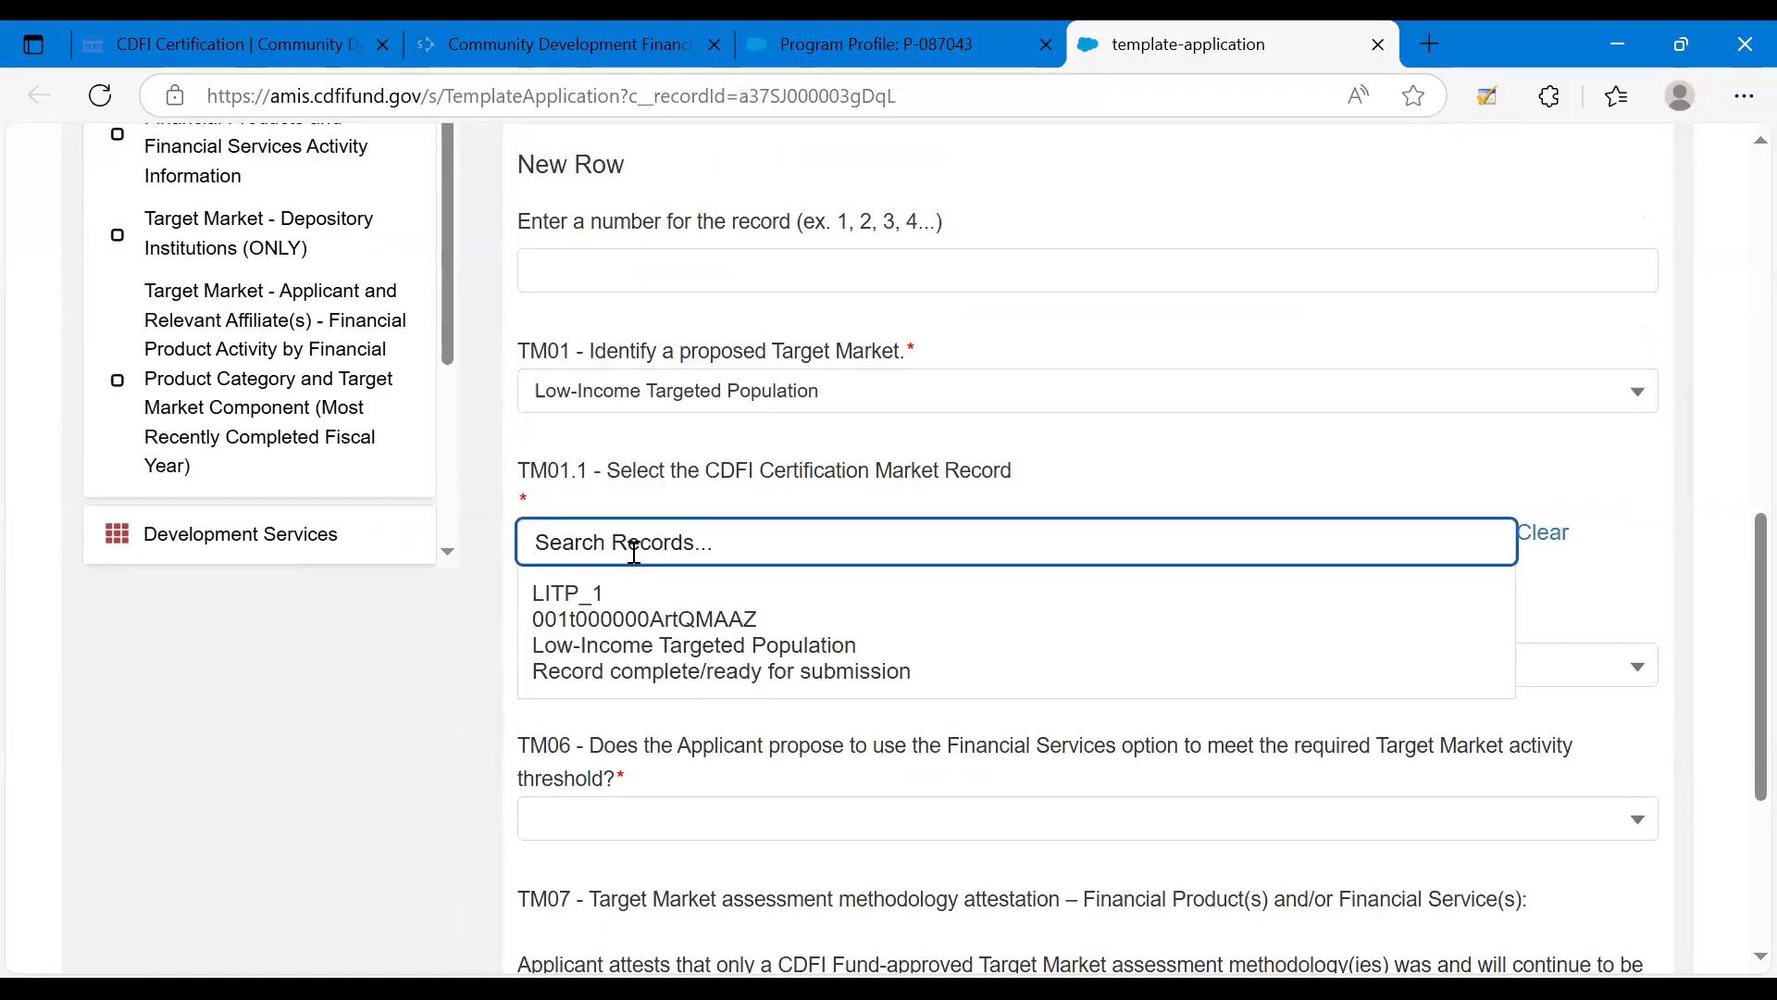
left_click(621, 630)
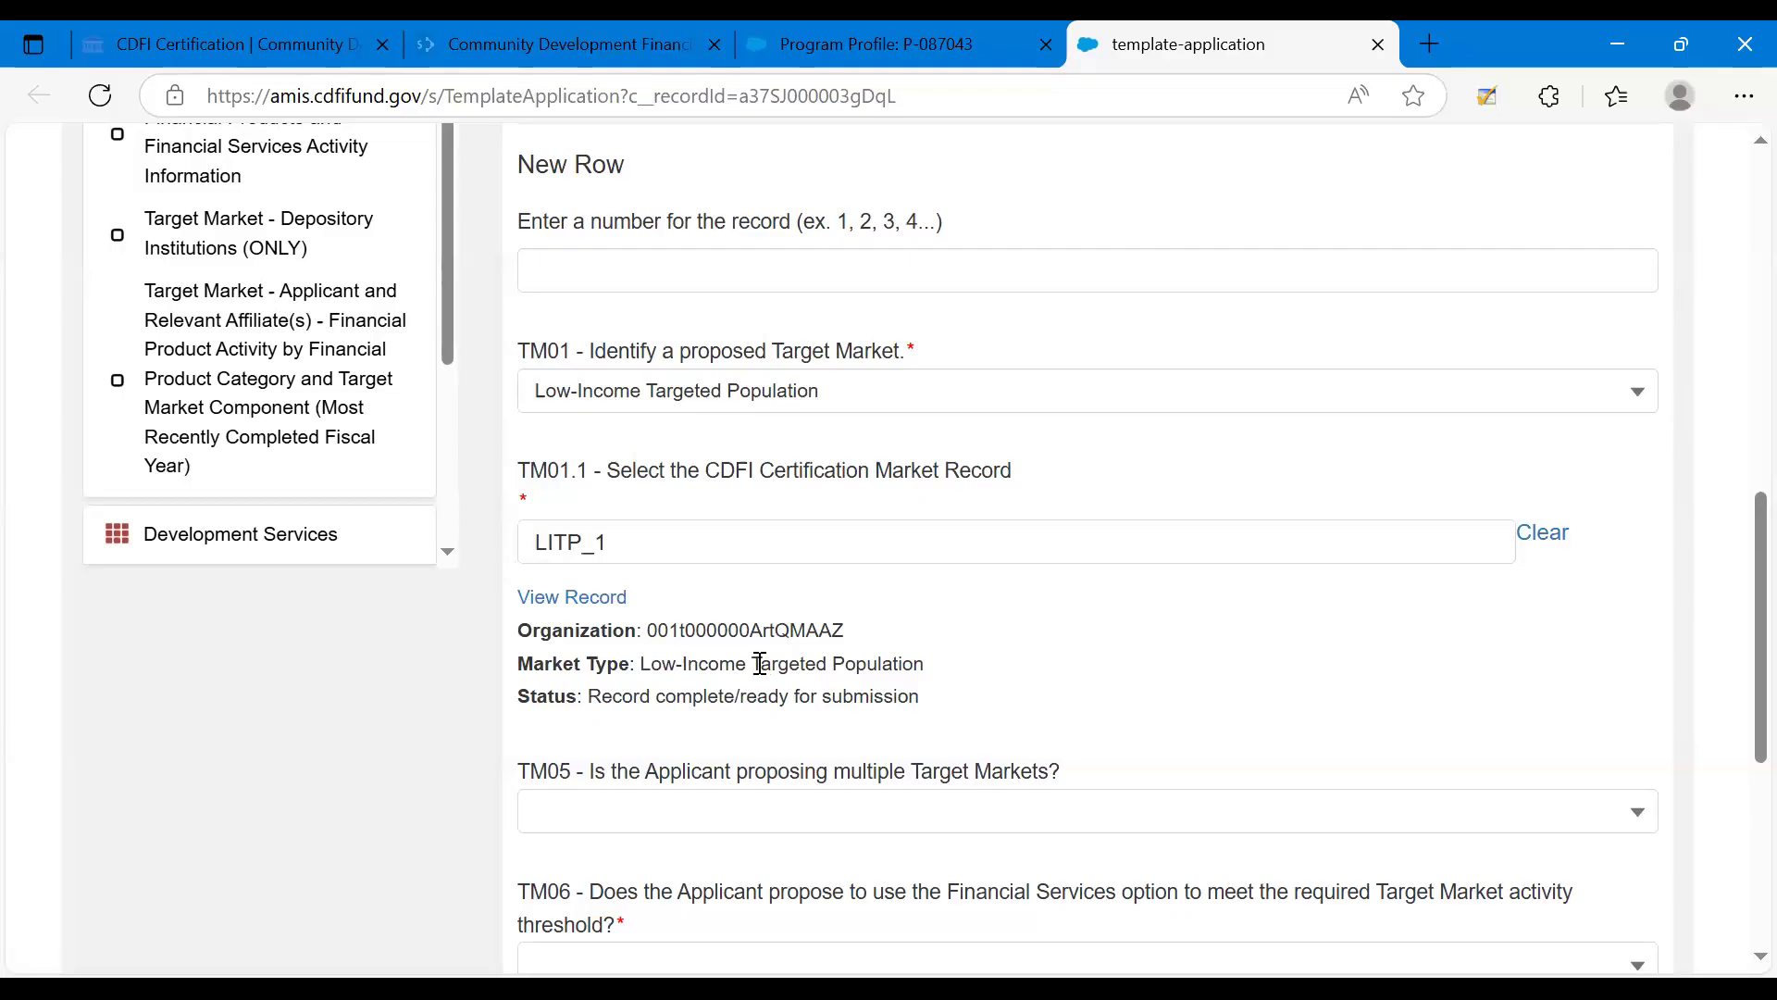
Answer No to TM05 on multiple Target Markets, No to TM06 on the Financial Services option, and Yes to the TM07 methodology attestation.
scroll(760, 663, "down", 3)
scroll(760, 663, "down", 1)
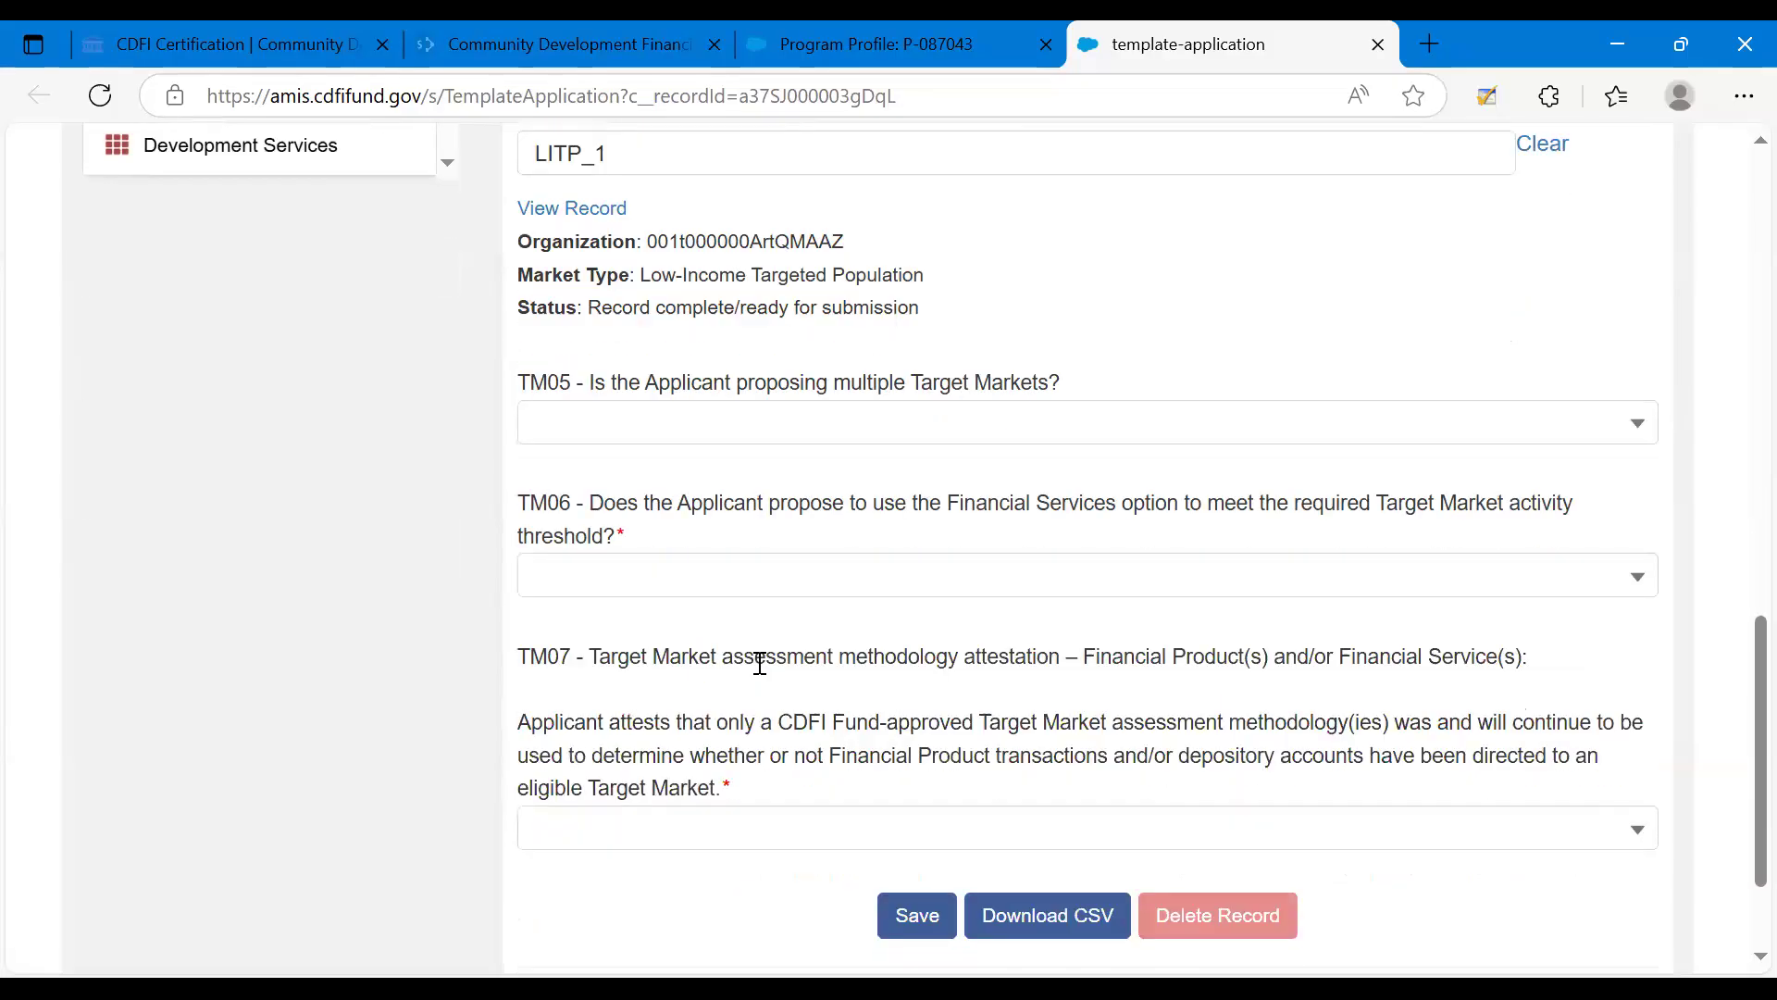
left_click(578, 435)
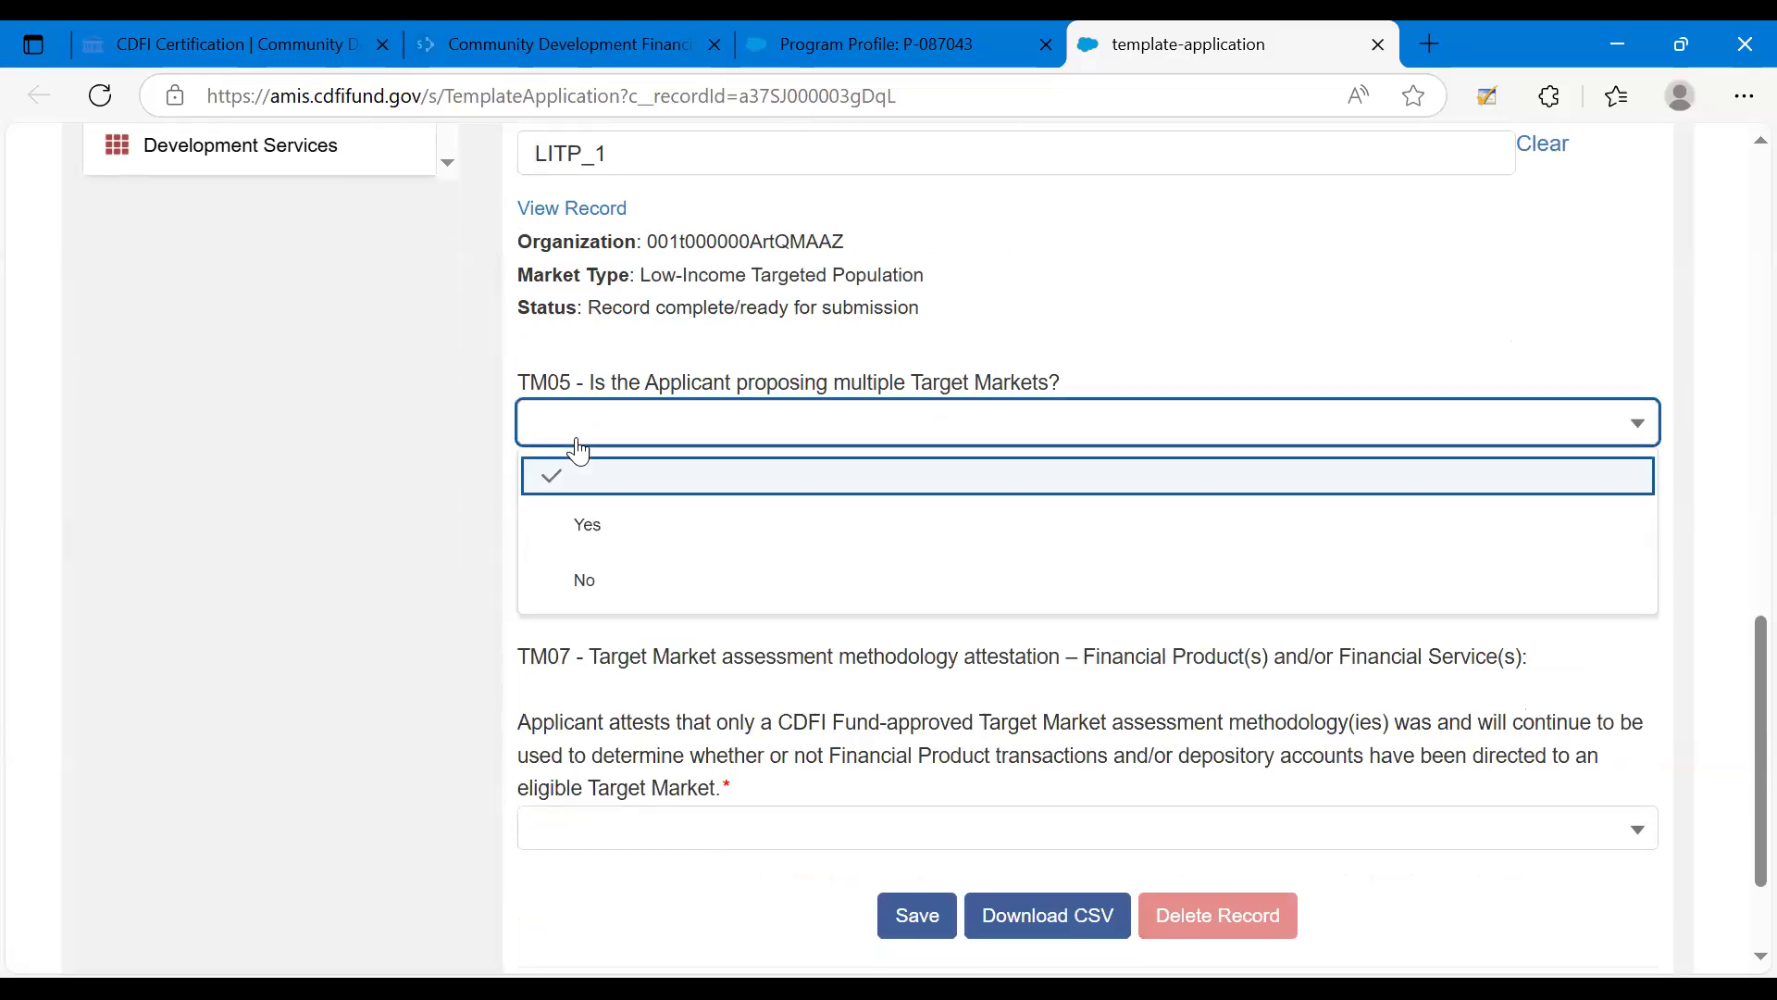
left_click(612, 572)
left_click(619, 574)
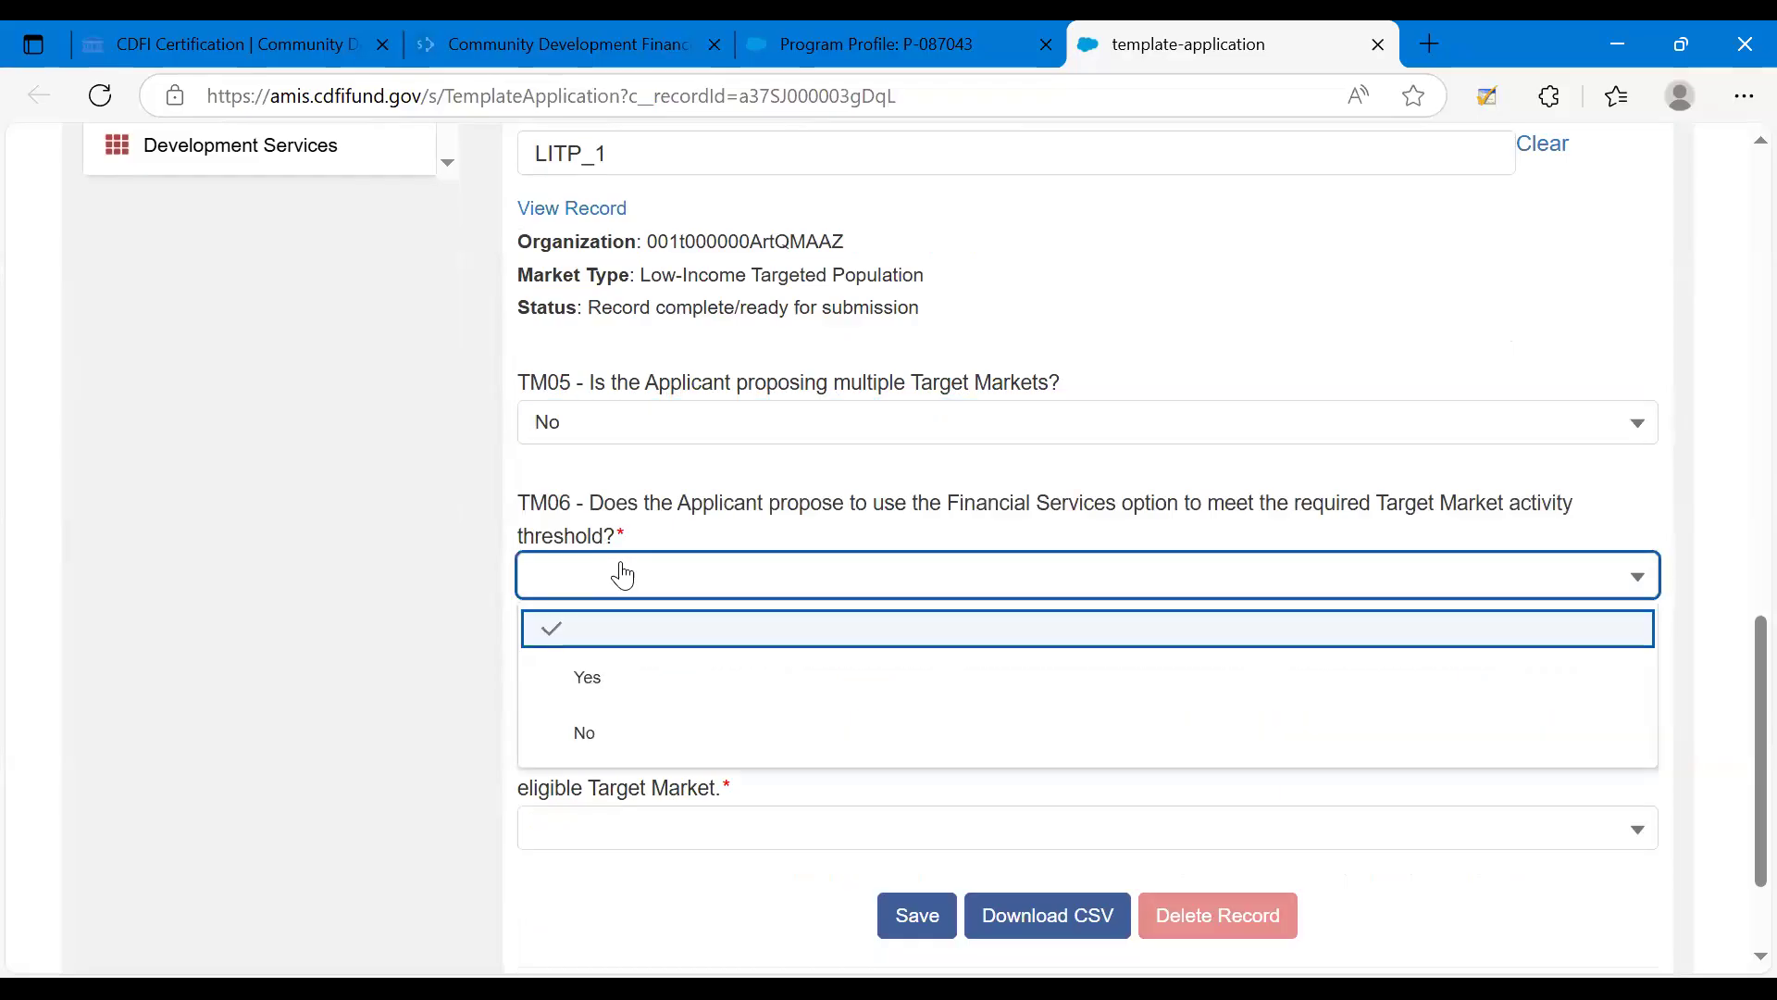
left_click(635, 746)
scroll(616, 662, "down", 2)
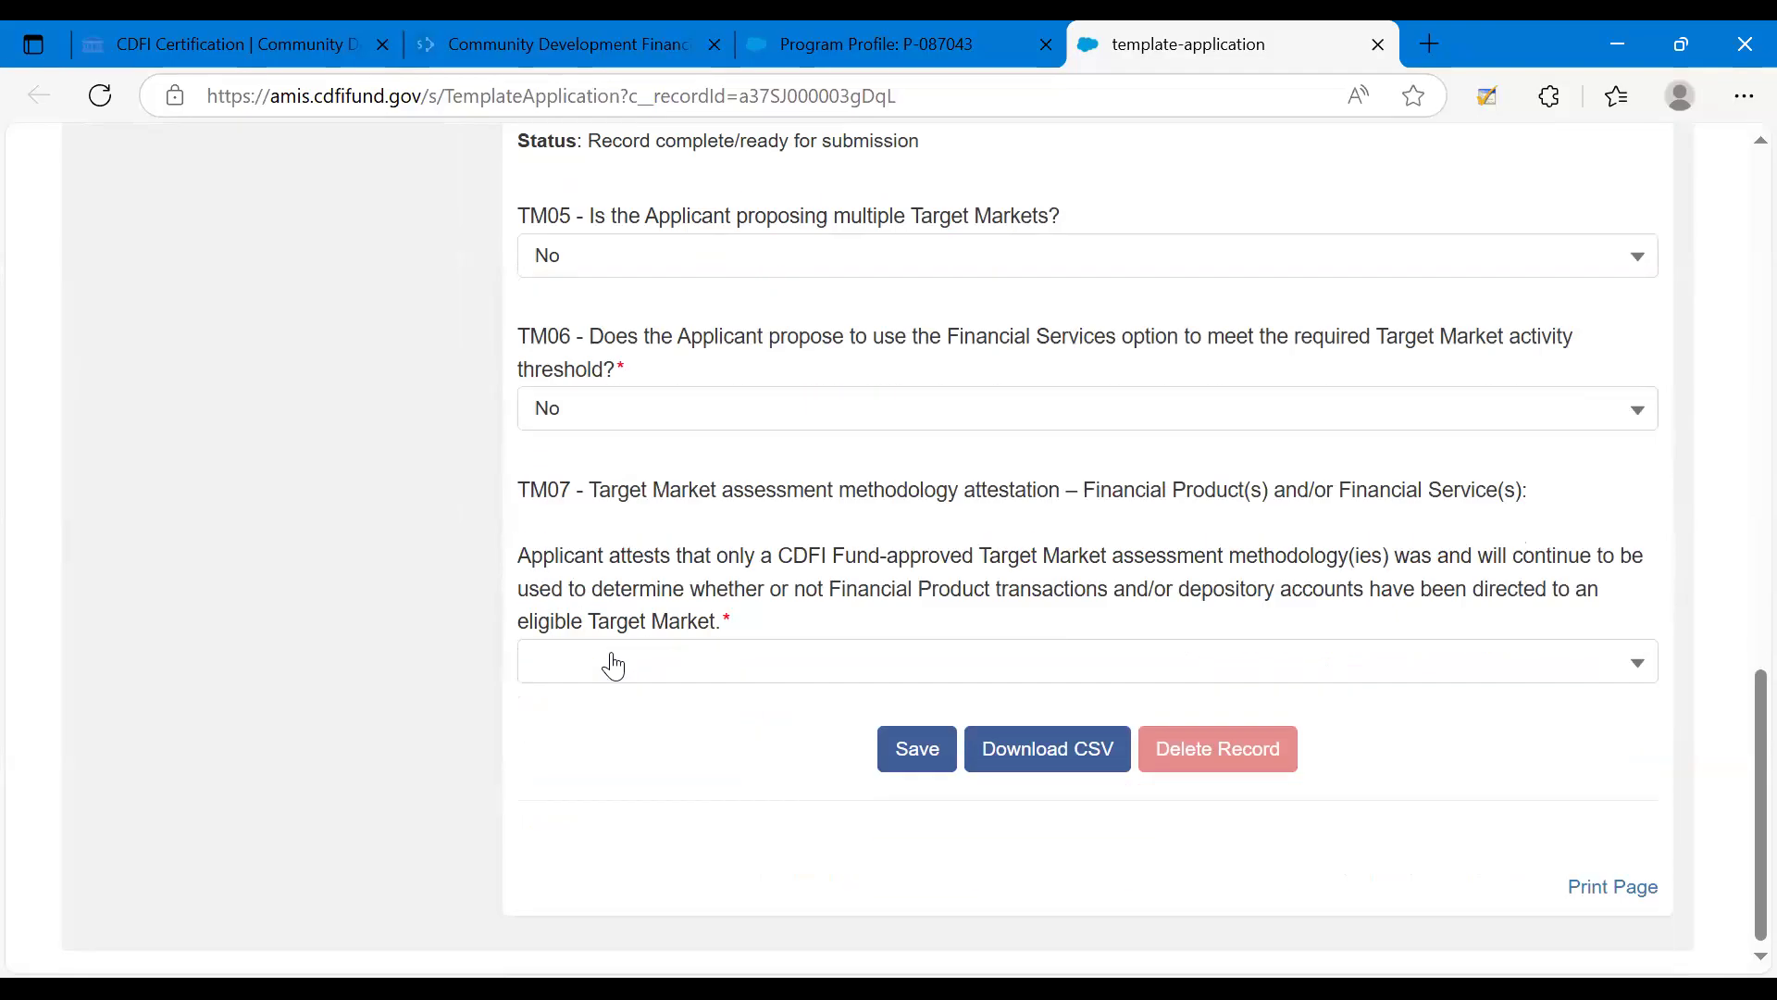
left_click(613, 665)
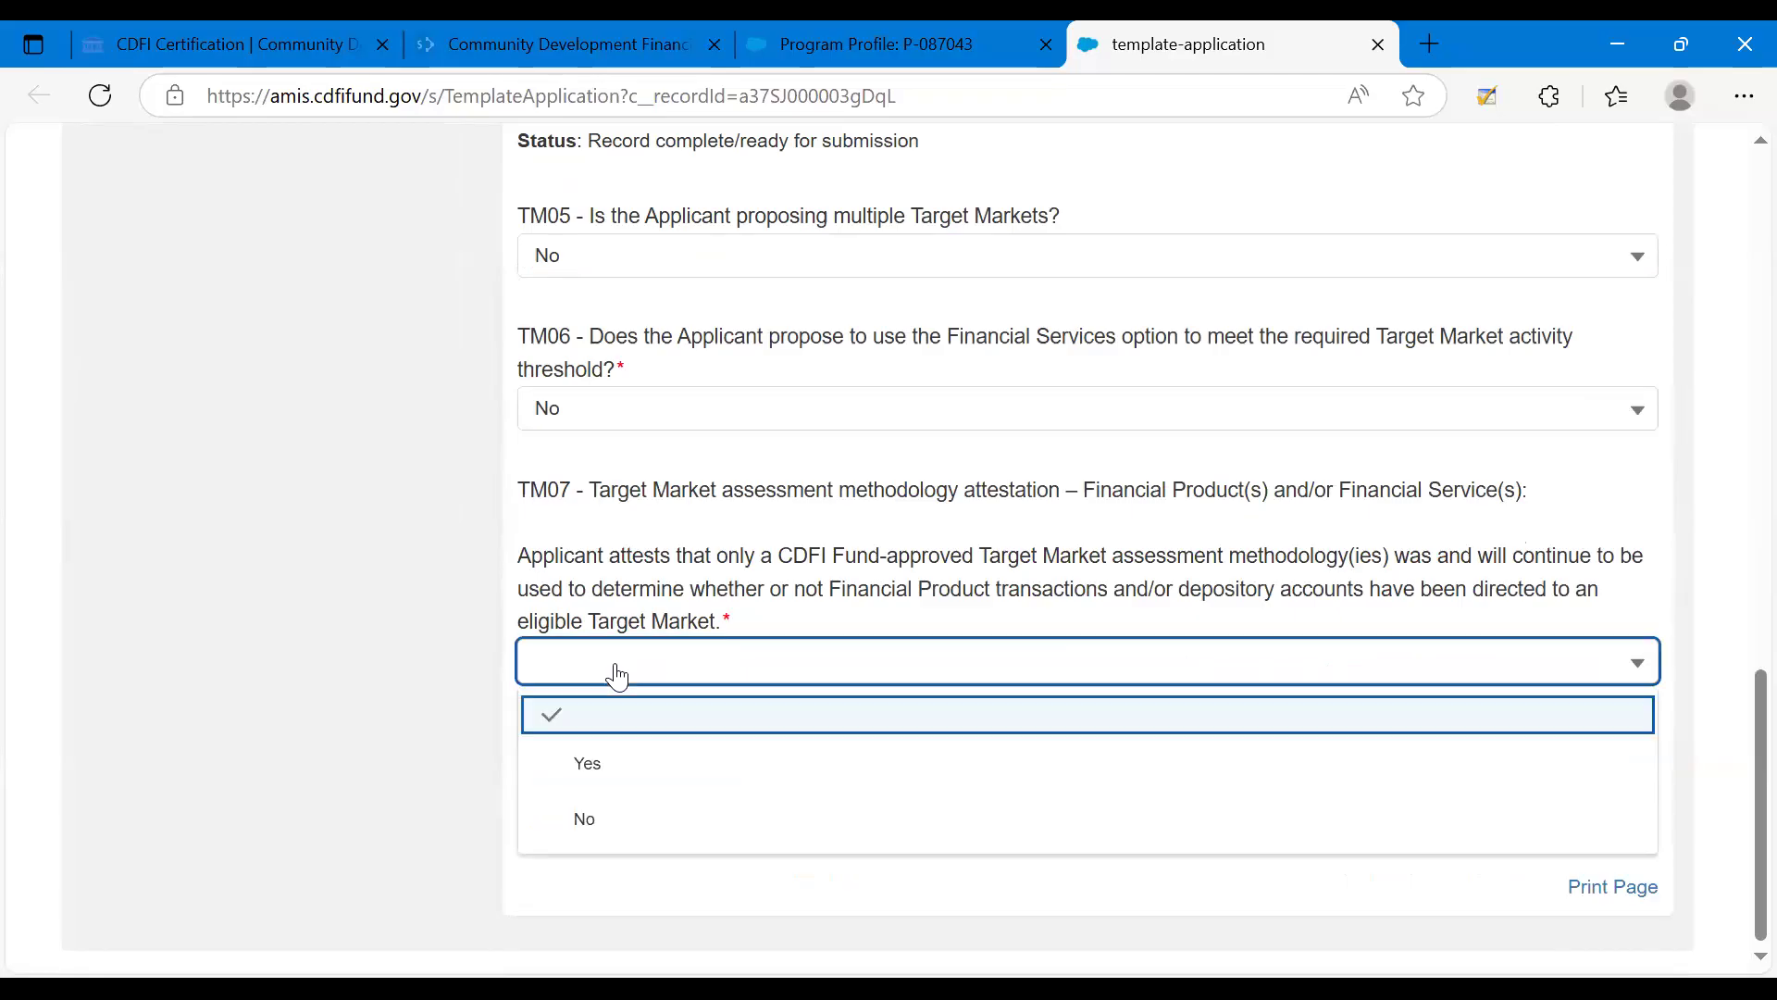
left_click(615, 785)
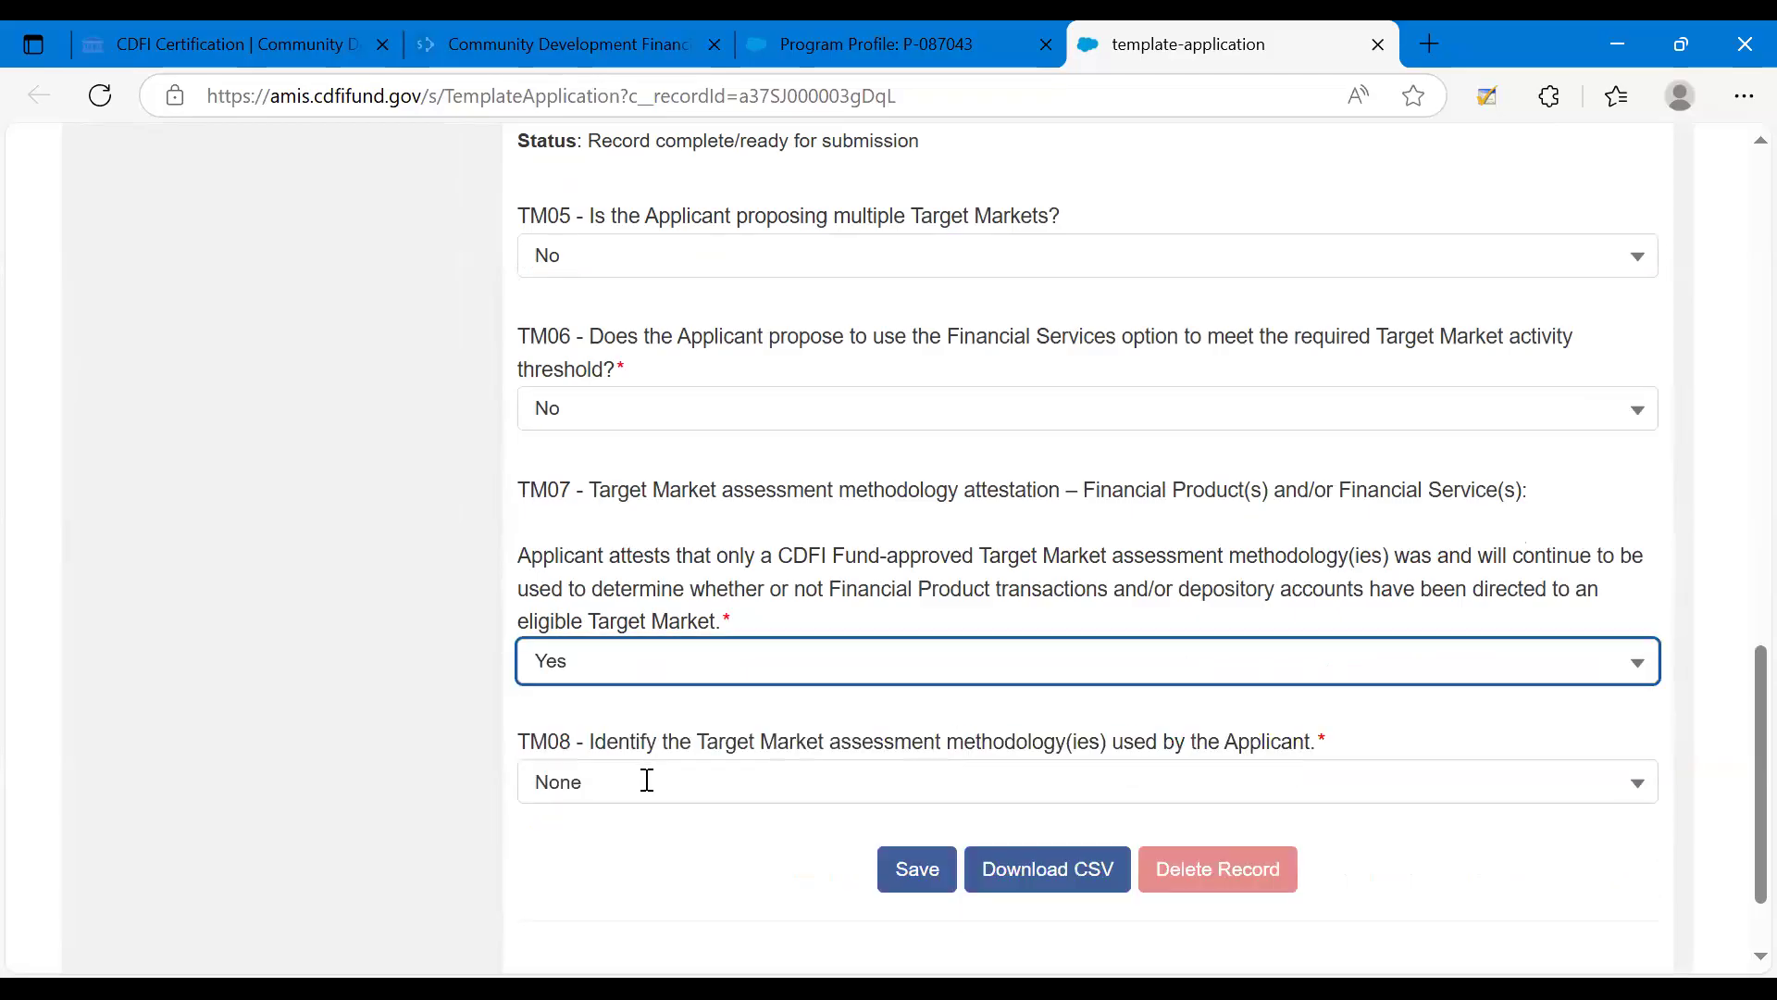
For TM08, select the assessment methodologies LITP.1: Documented Full Family Income and LITP.2: Programmatic Proxy.
left_click(647, 780)
scroll(647, 787, "down", 2)
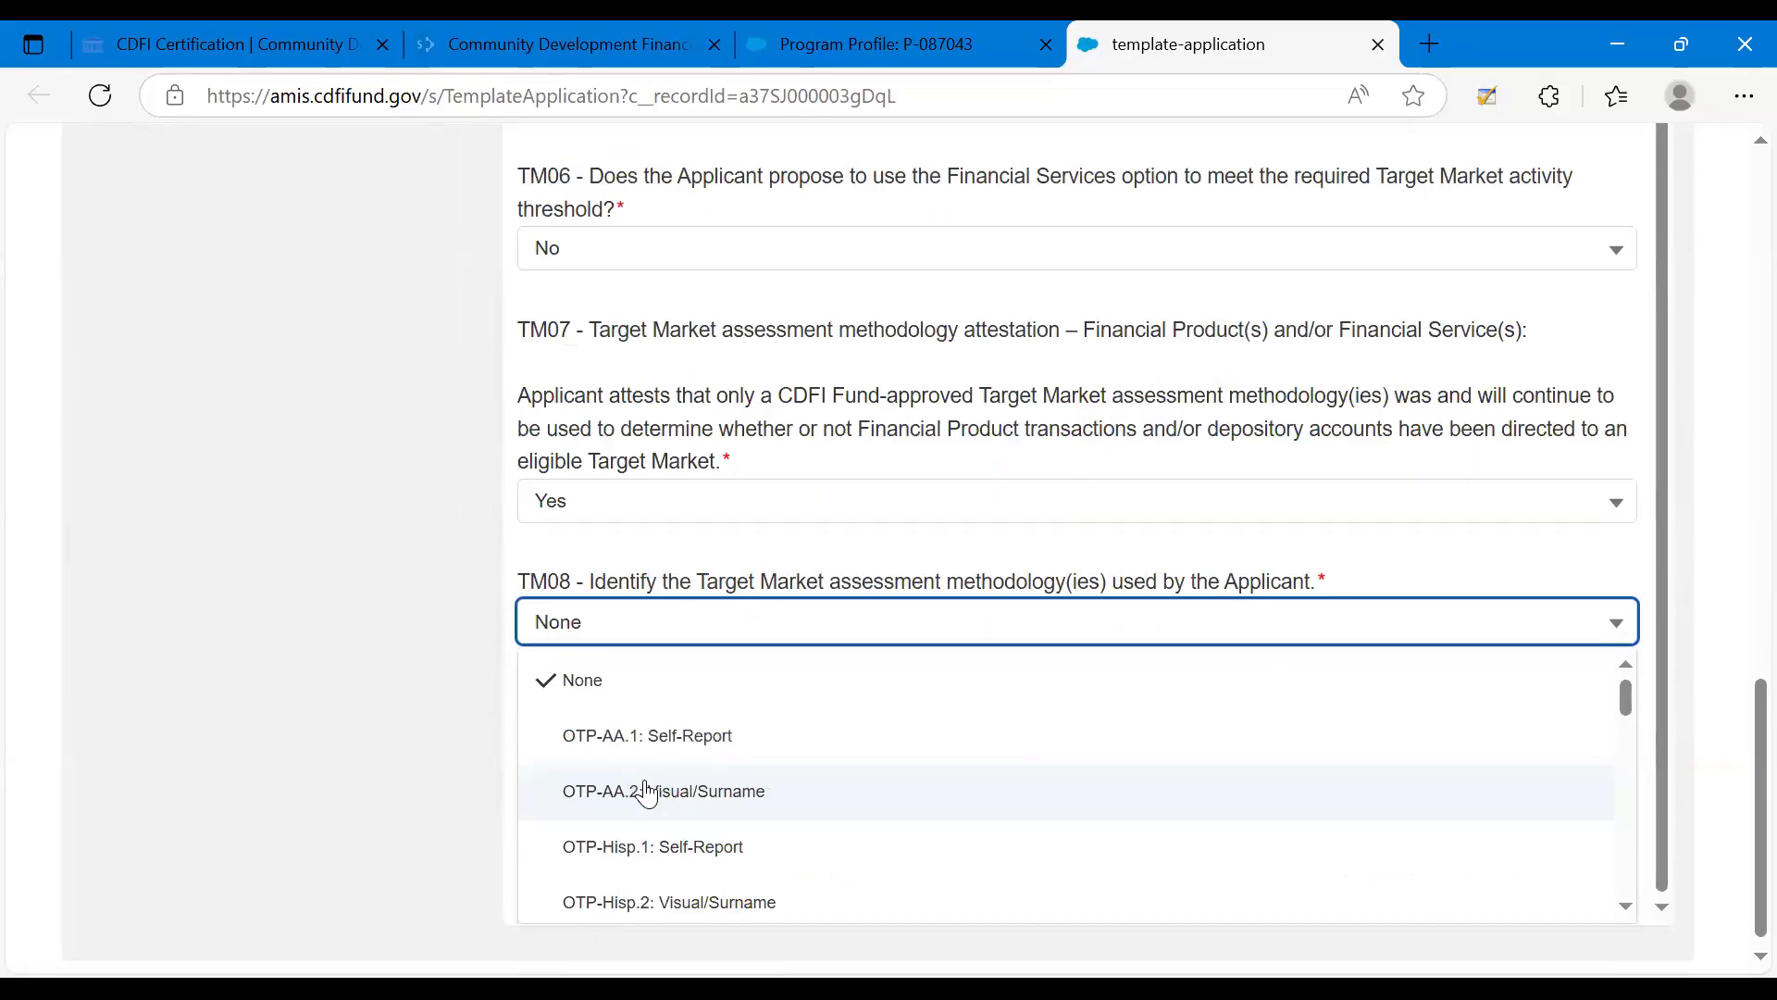
left_click_drag(1626, 684, 1615, 815)
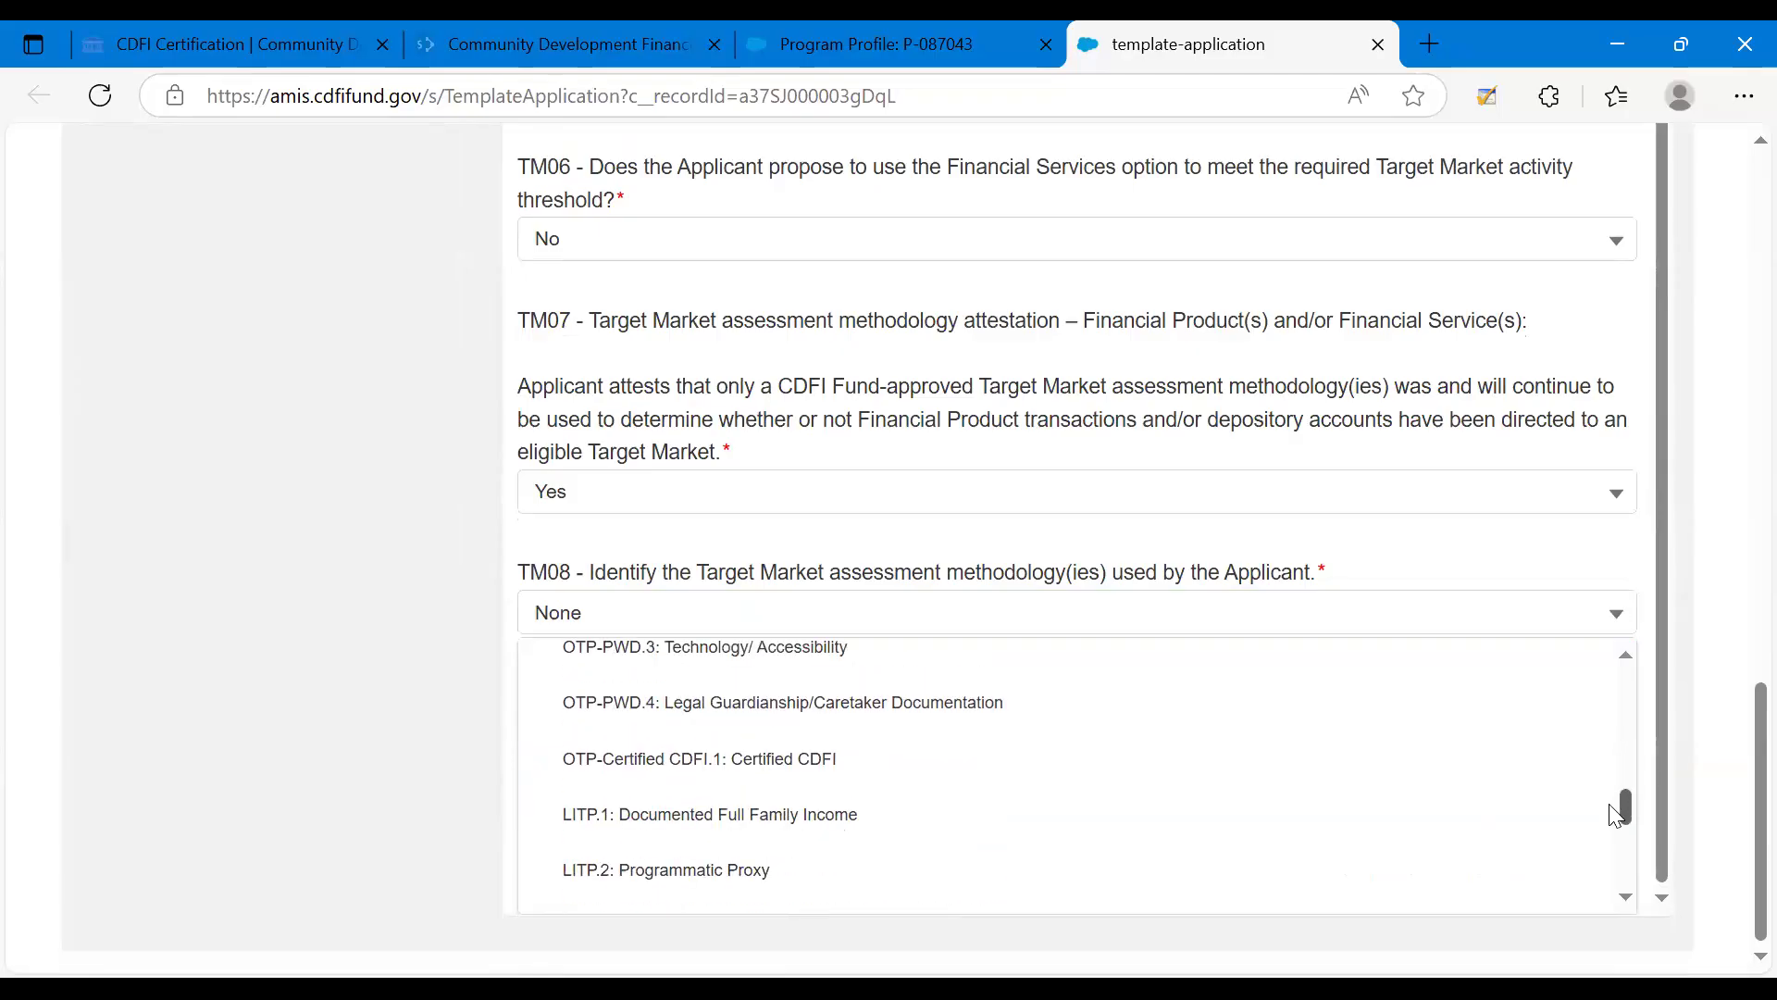
left_click(939, 833)
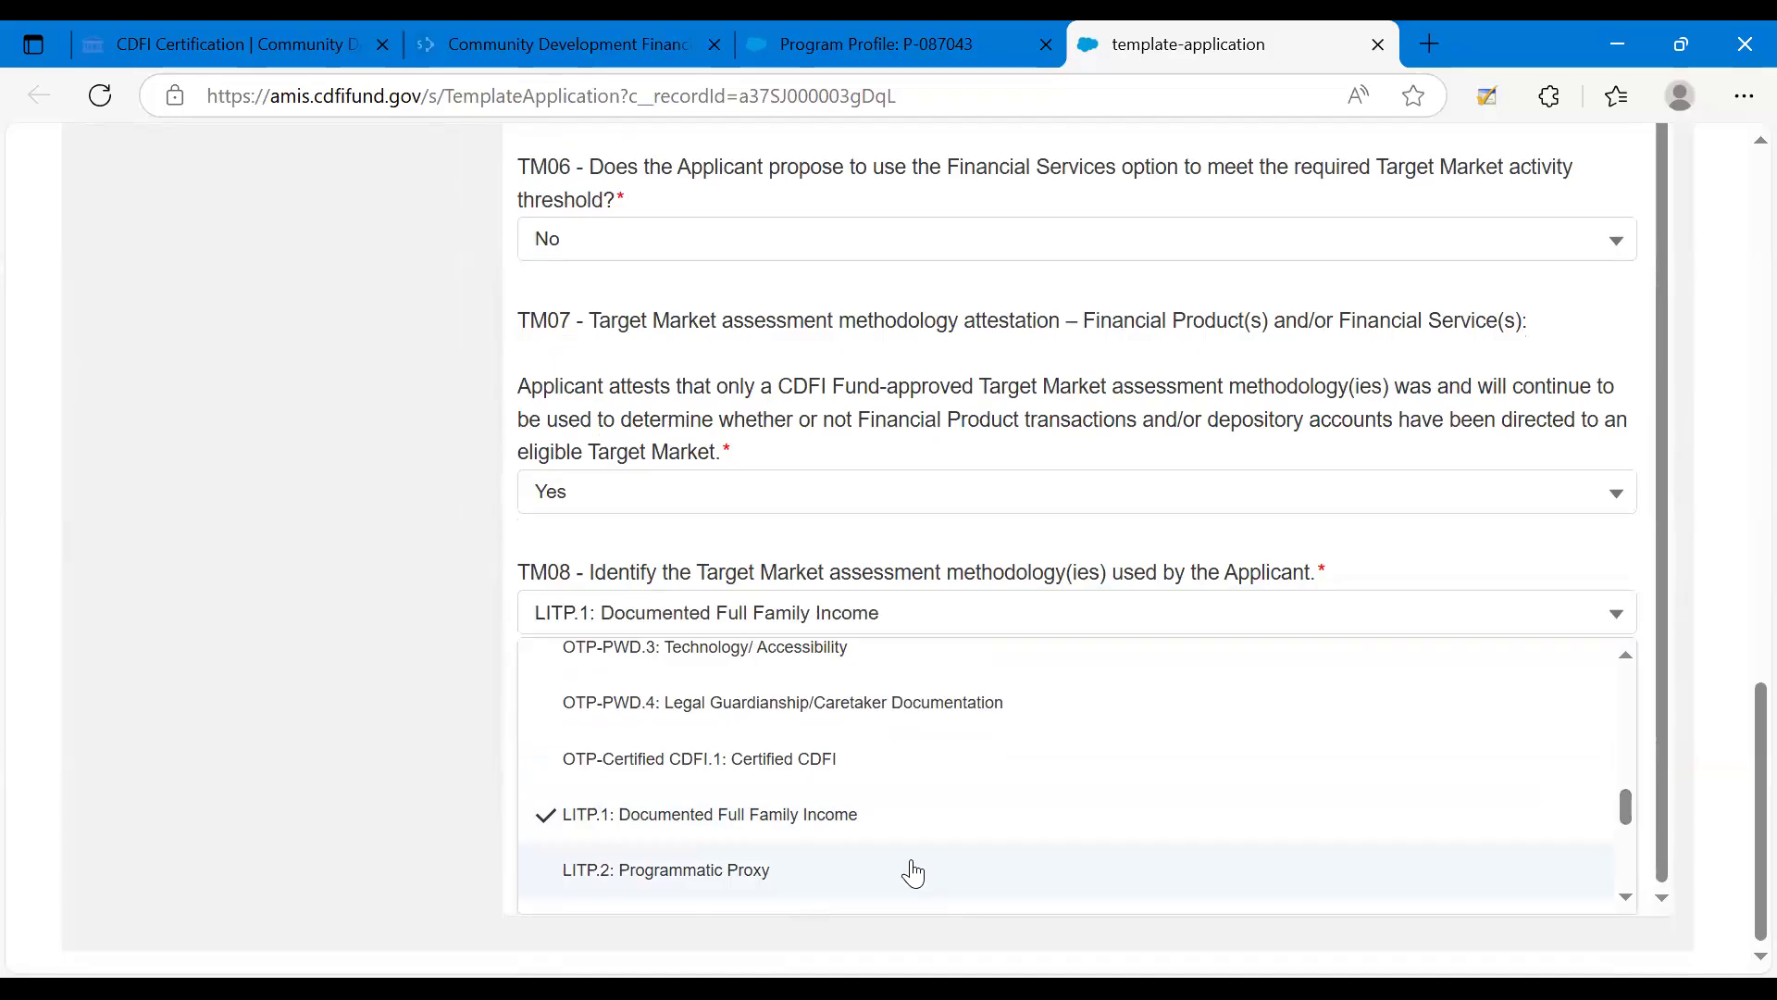
left_click(913, 872)
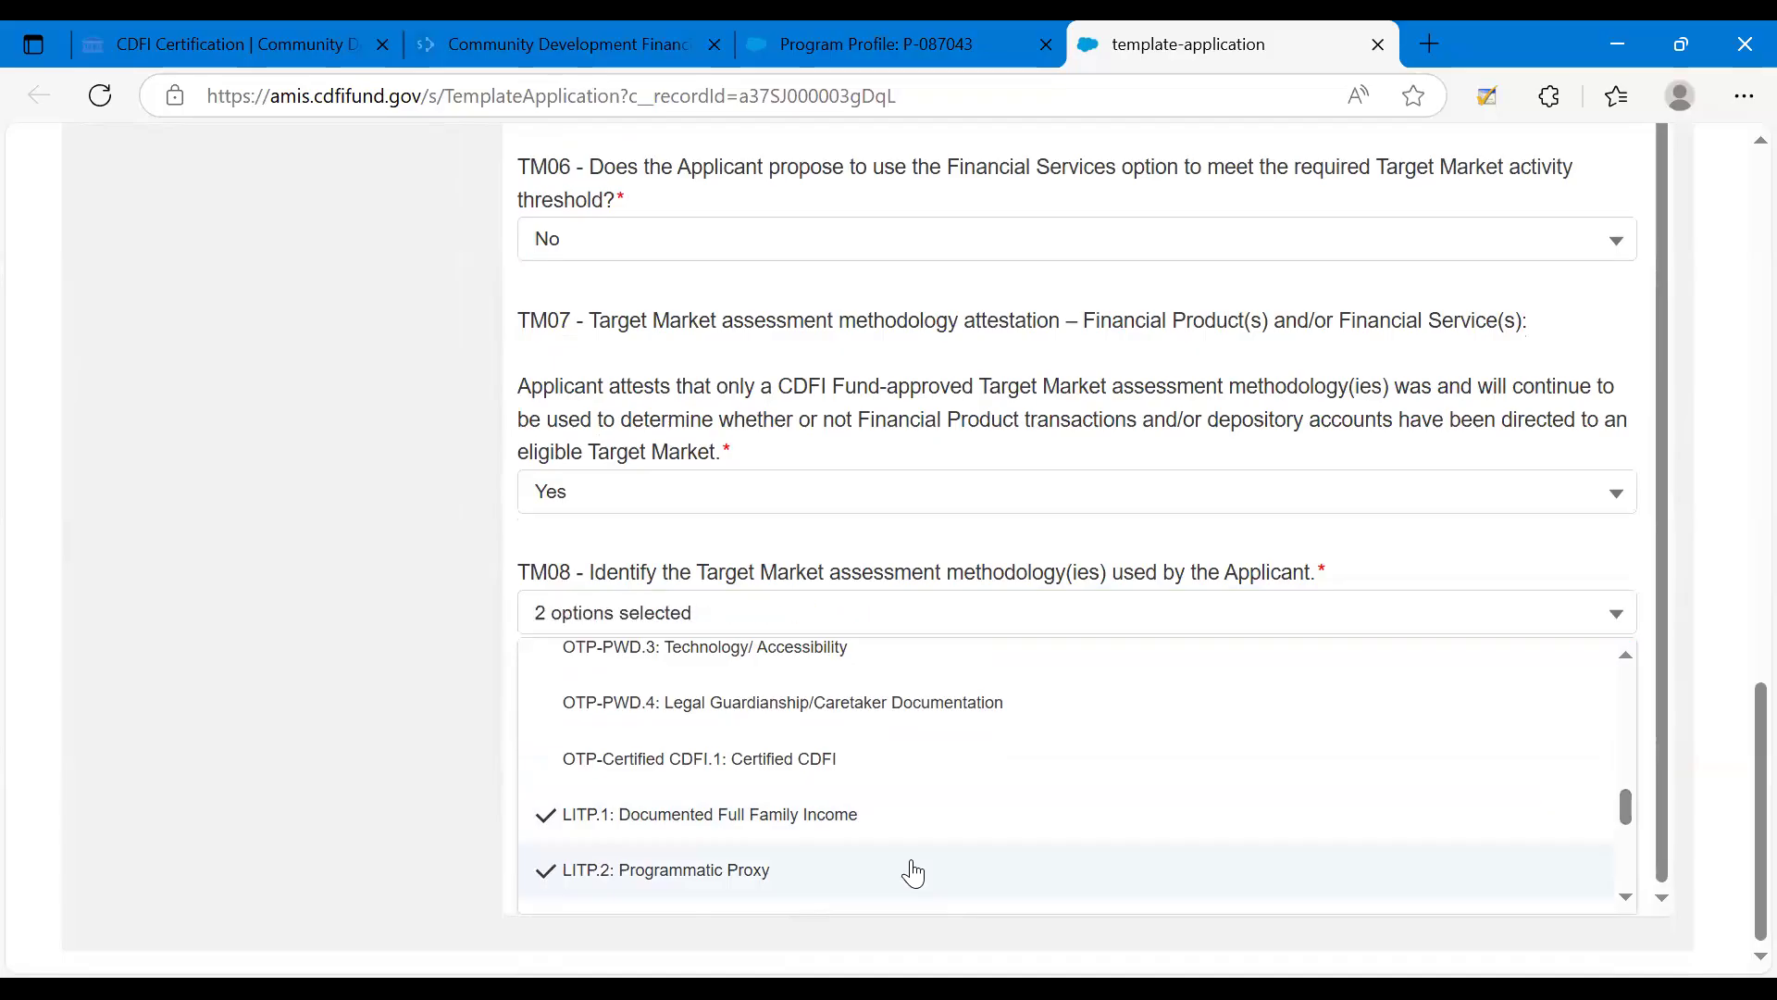
left_click(519, 754)
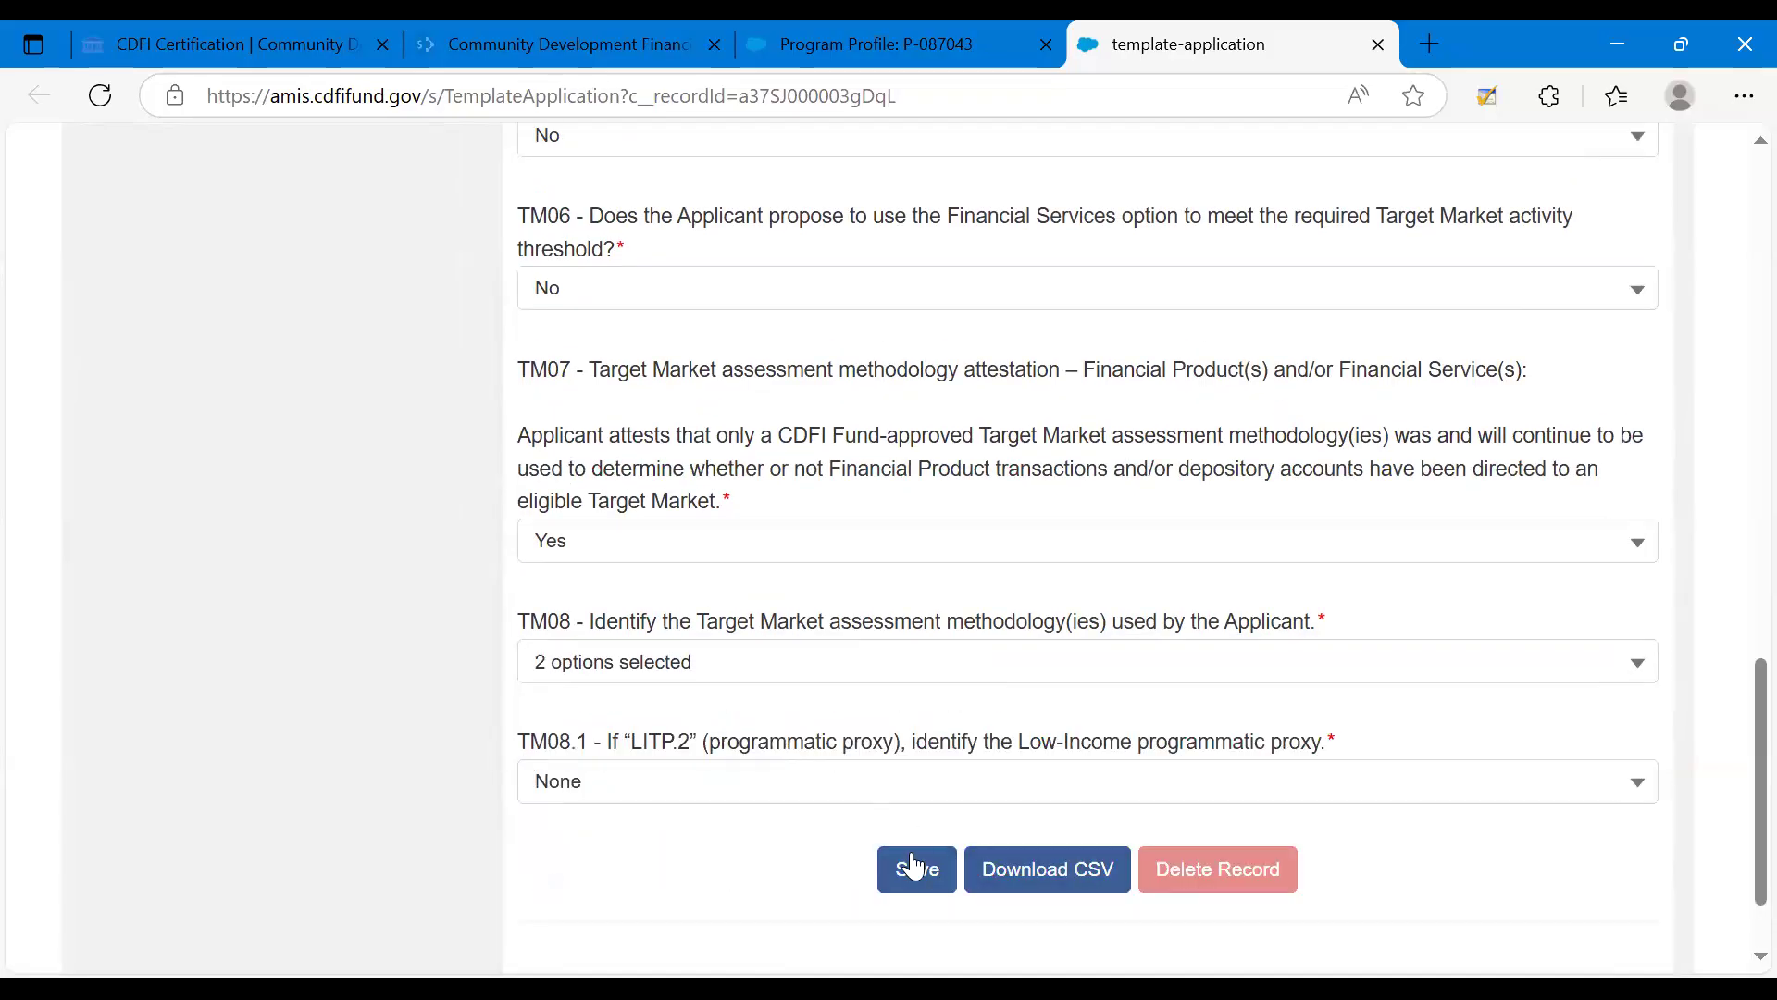
Choose Child and Adult Care Food Program (CACFP) as the TM08.1 Low-Income programmatic proxy and save the Target Market row.
left_click(898, 782)
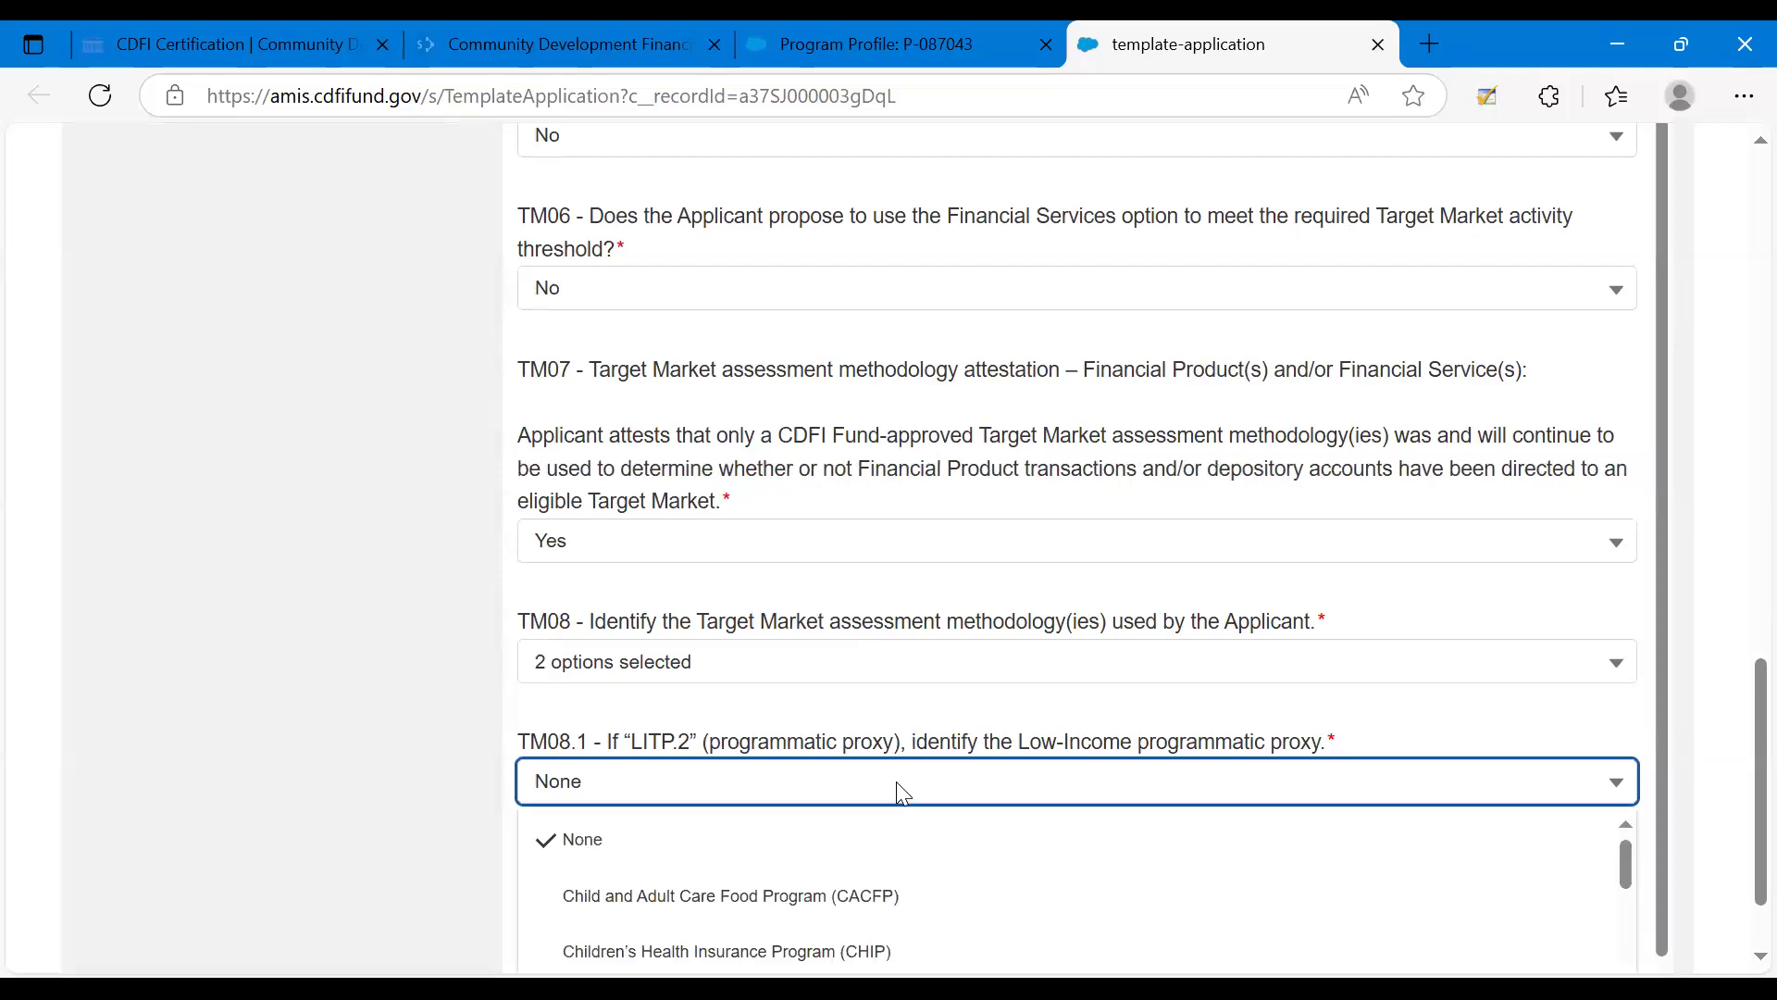
left_click(775, 760)
left_click(739, 914)
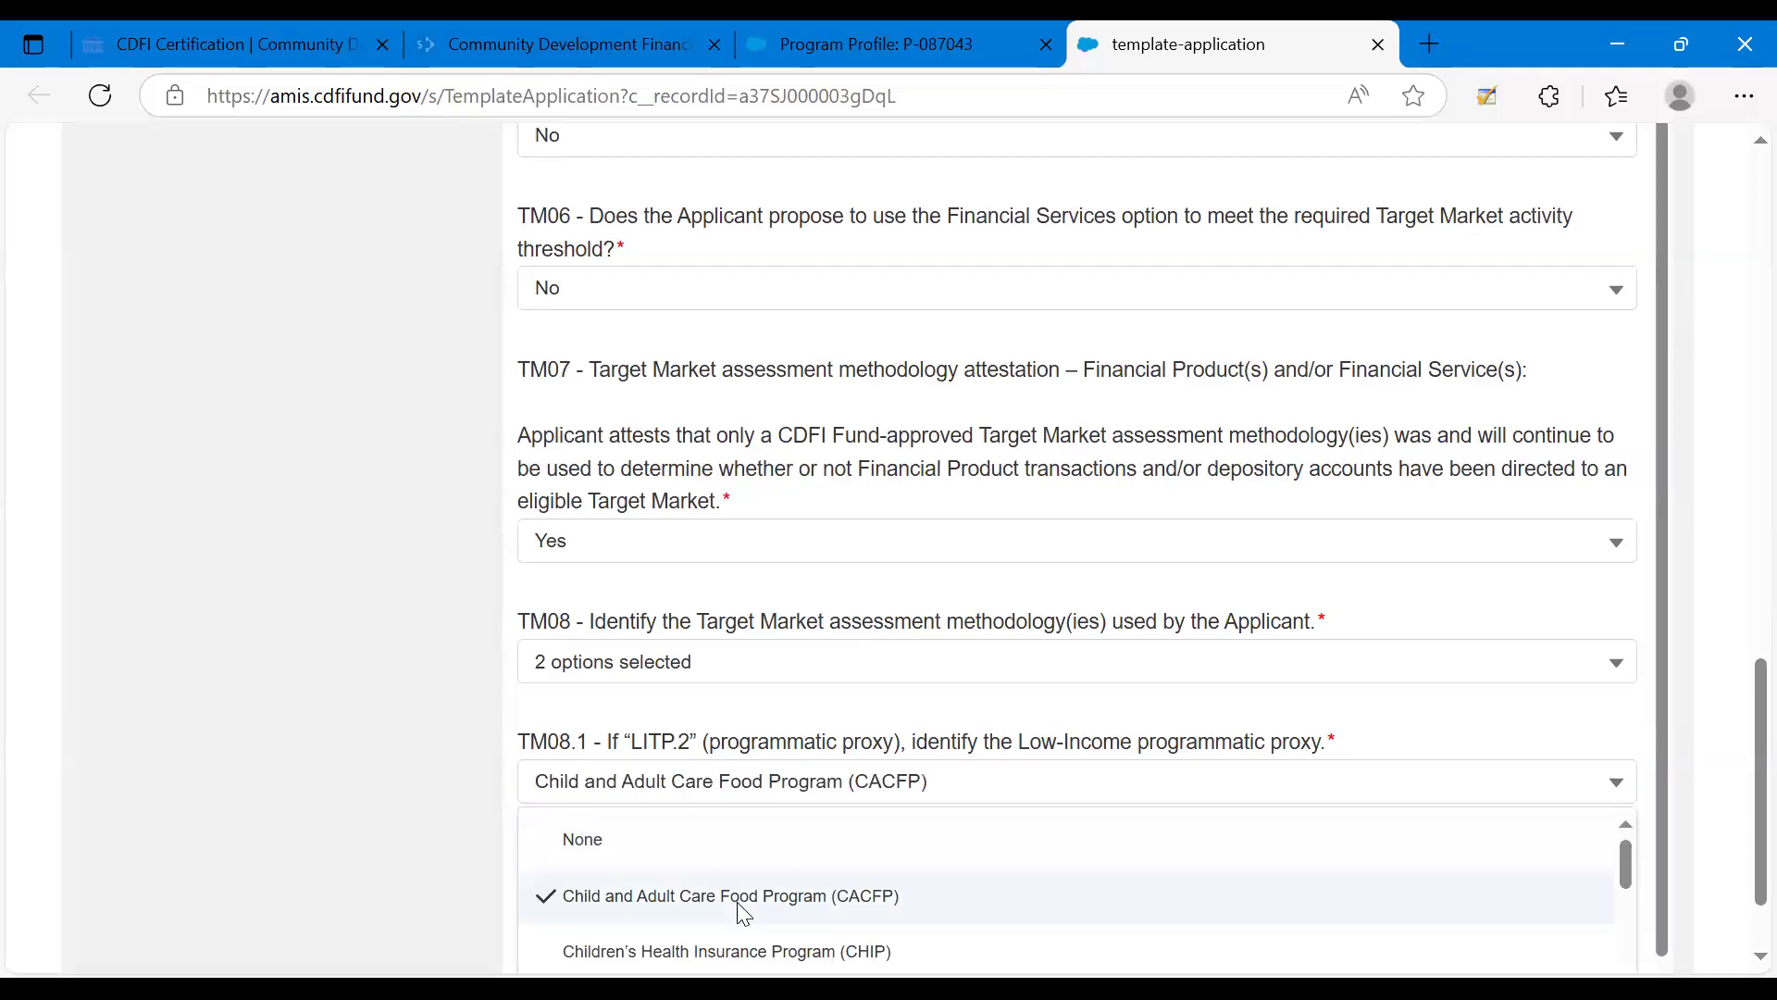
left_click(755, 738)
left_click(905, 868)
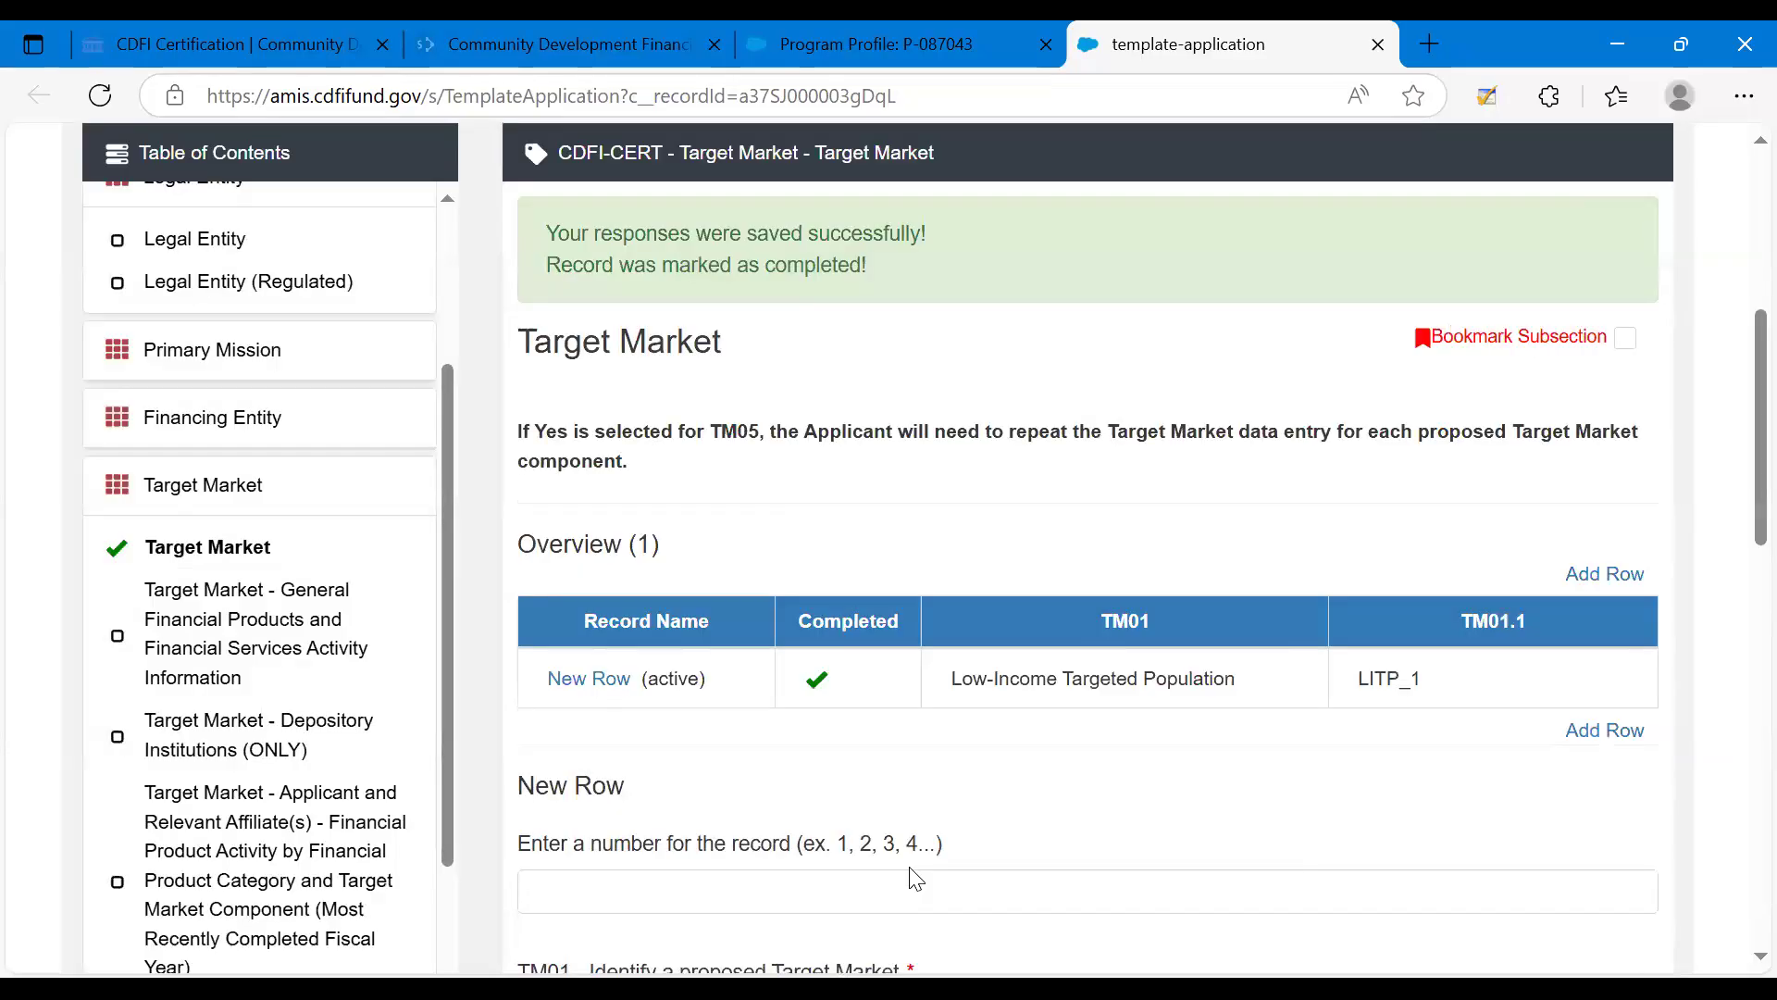
scroll(912, 868, "down", 2)
scroll(912, 868, "down", 4)
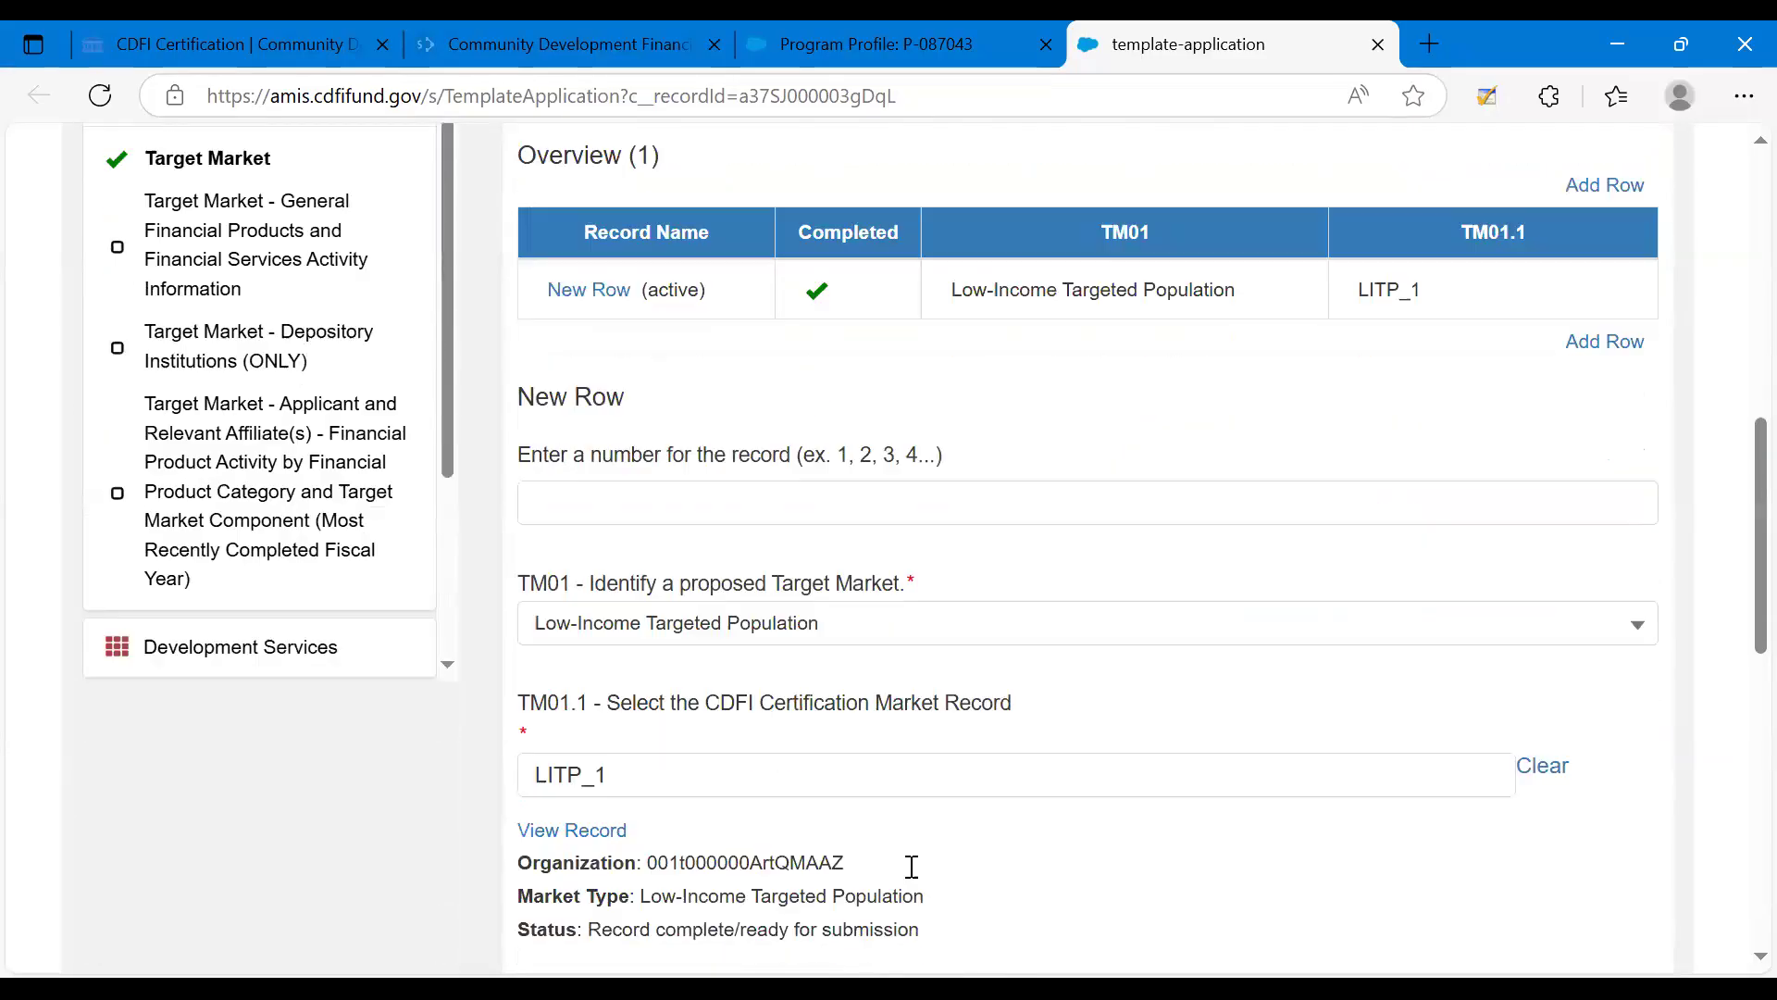